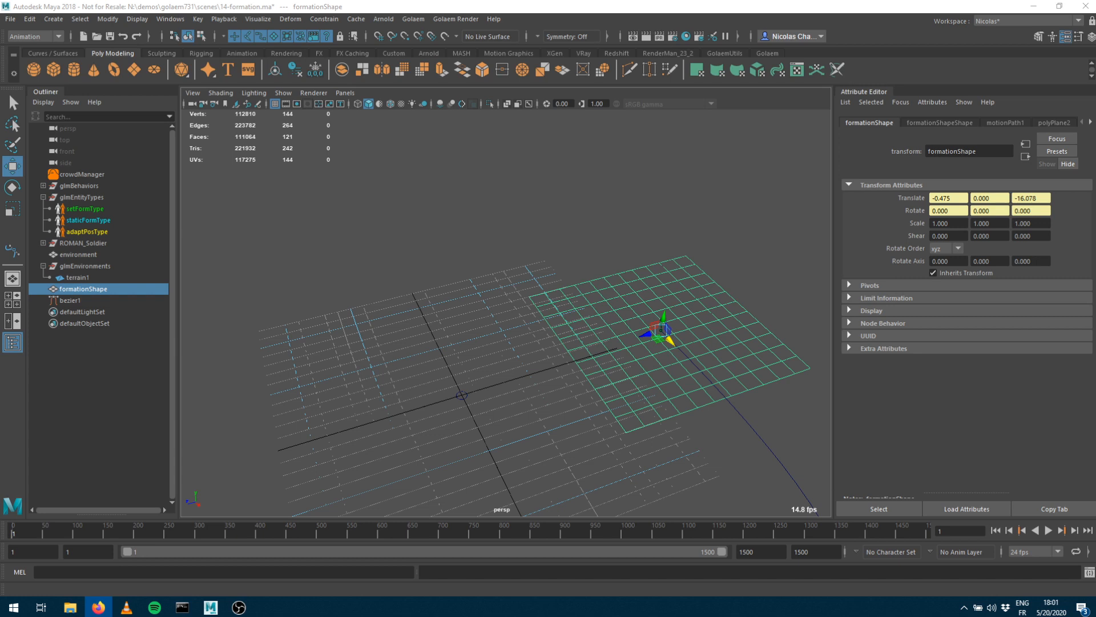
Hide the ground grid in the perspective viewport around the formation plane
{"action": "left_click_drag", "start_coordinate": [399, 311], "coordinate": [383, 240], "text": "alt"}
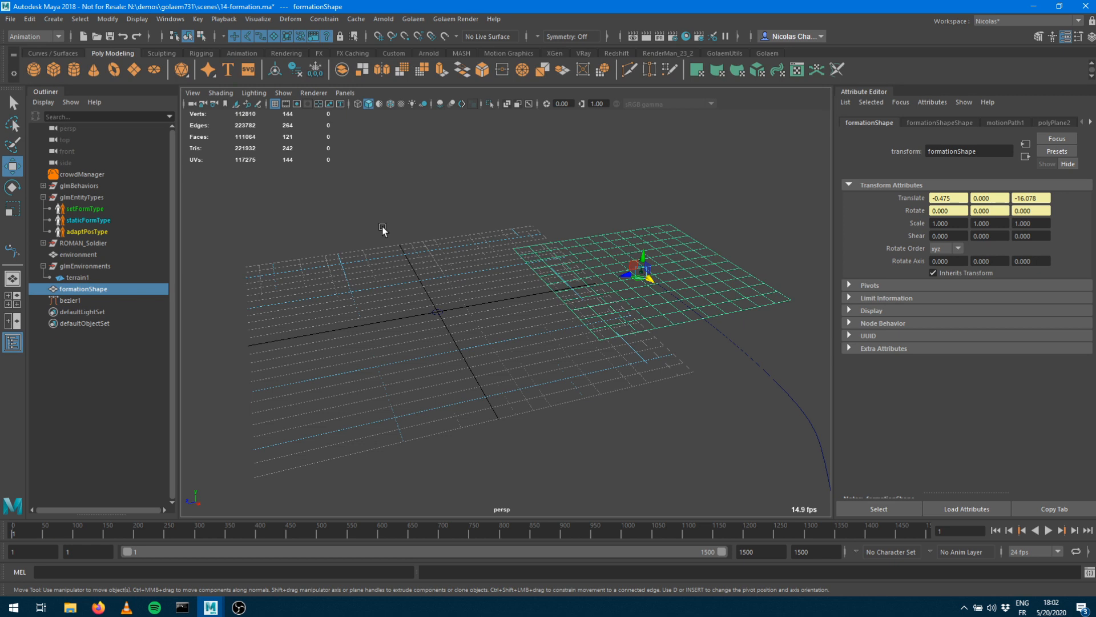
{"action": "right_click_drag", "start_coordinate": [644, 312], "coordinate": [374, 310], "text": "alt"}
{"action": "mouse_move", "coordinate": [446, 314]}
{"action": "left_mouse_down", "text": "alt"}
{"action": "mouse_move", "coordinate": [577, 323]}
{"action": "mouse_move", "coordinate": [440, 325]}
{"action": "left_mouse_up", "text": "alt"}
{"action": "right_click_drag", "start_coordinate": [440, 326], "coordinate": [799, 333], "text": "alt"}
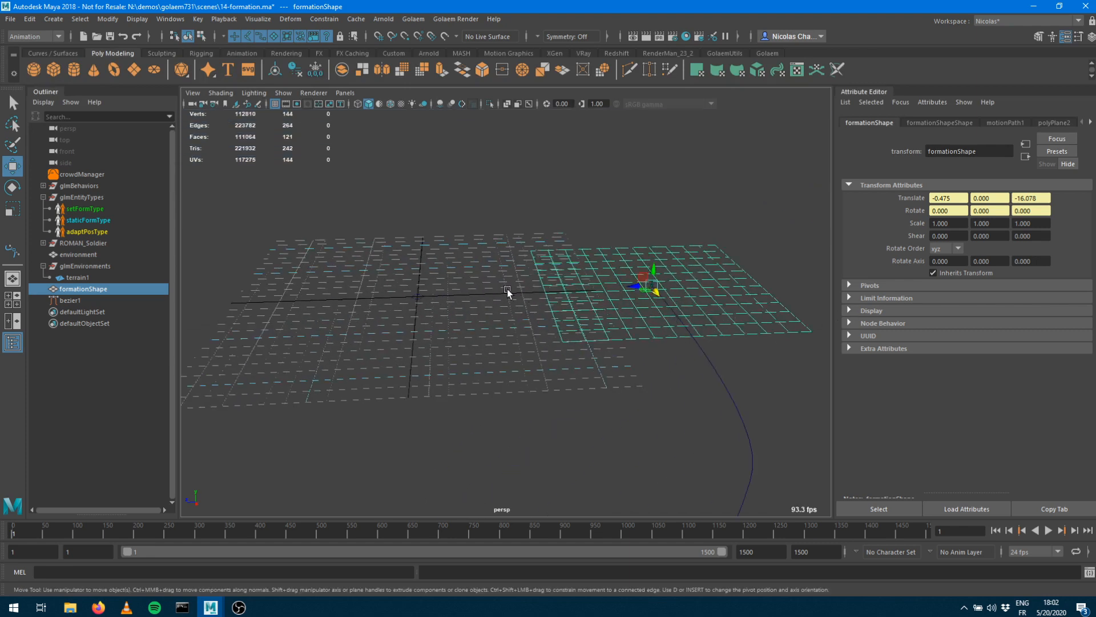
{"action": "left_click", "coordinate": [275, 103]}
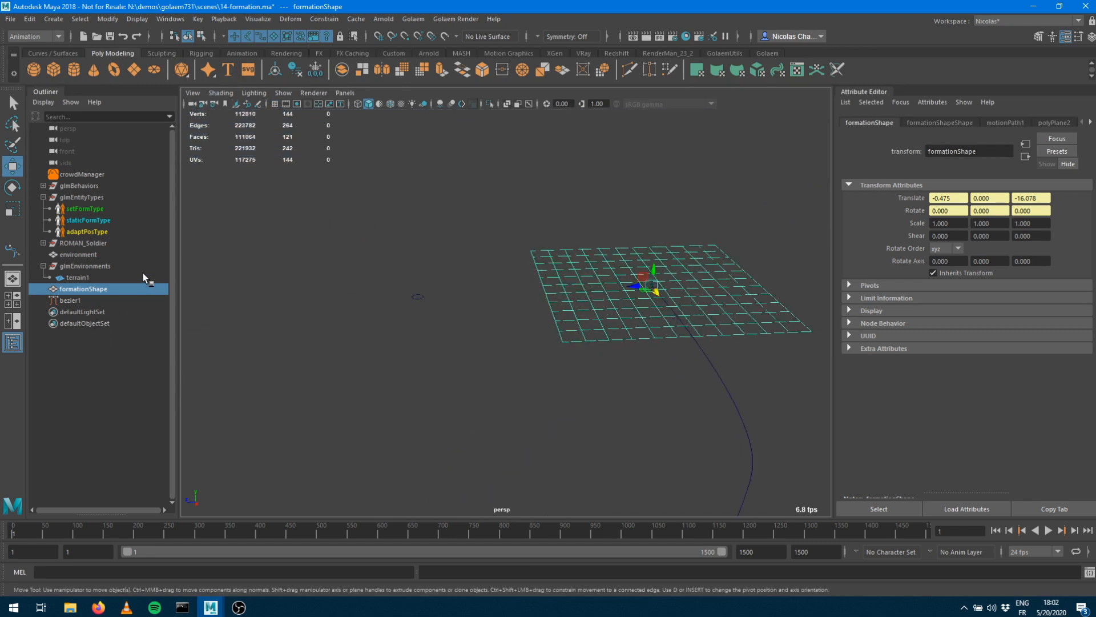
Review the setFormType, staticFormType and adaptPosType entity types, examining the character, display and rendering attributes of setFormType's shape
{"action": "left_click", "coordinate": [83, 209]}
{"action": "left_click", "coordinate": [83, 221]}
{"action": "left_click", "coordinate": [85, 232]}
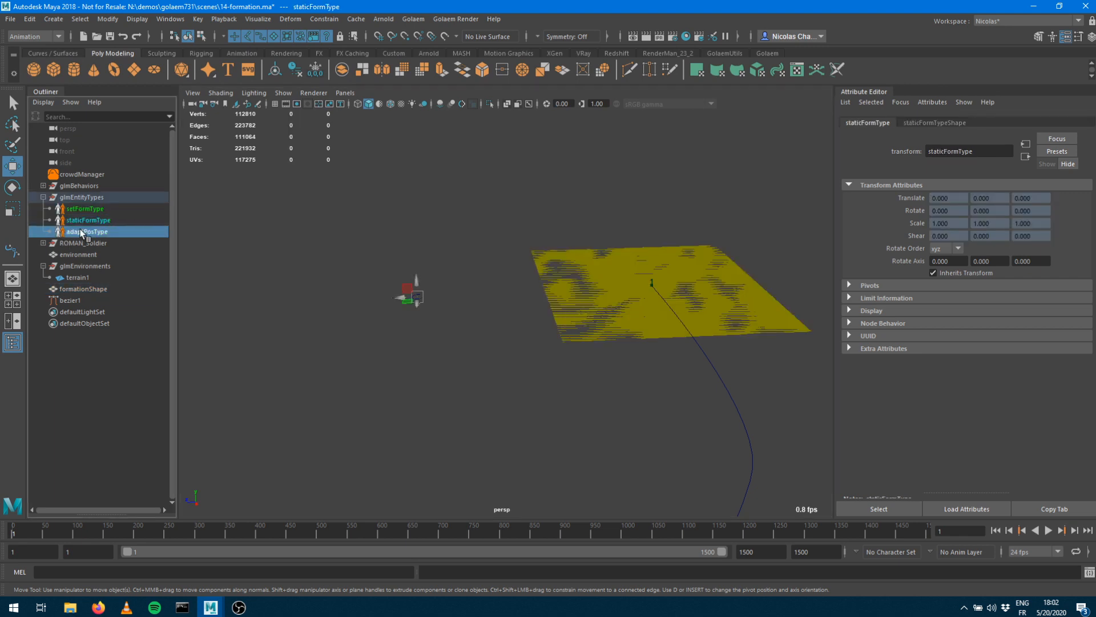
{"action": "left_click", "coordinate": [85, 209]}
{"action": "left_click", "coordinate": [87, 221]}
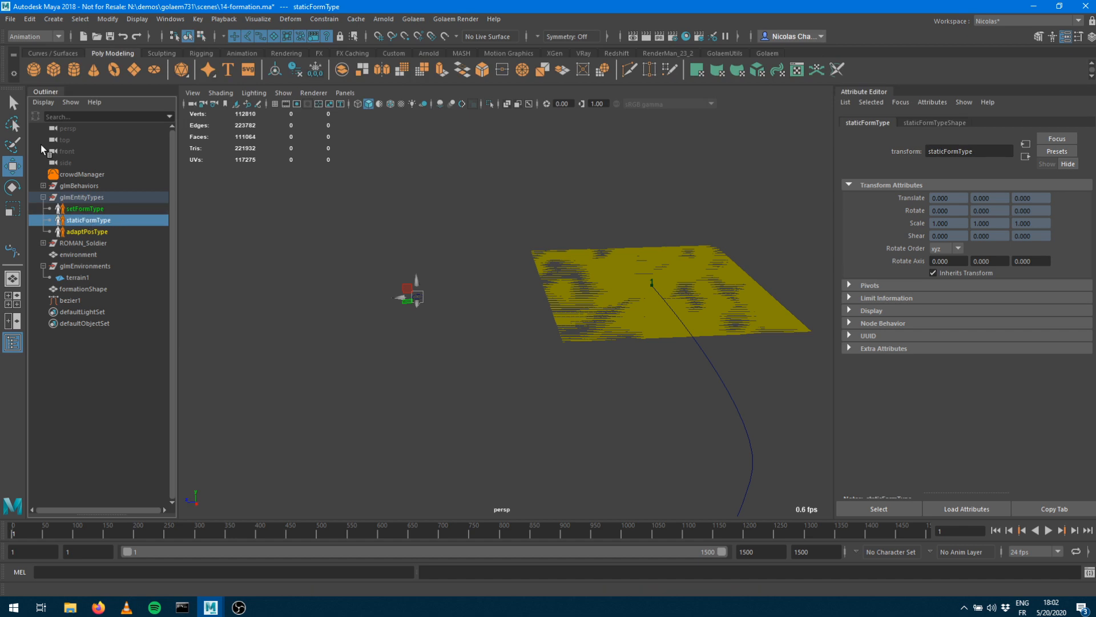
{"action": "left_click", "coordinate": [95, 213]}
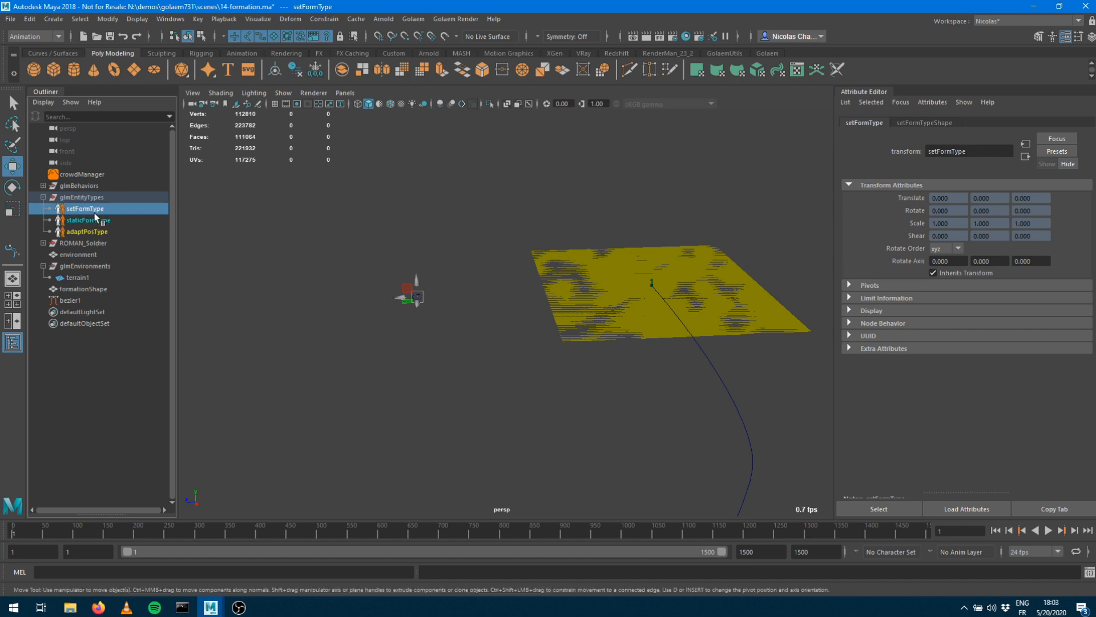
{"action": "left_click", "coordinate": [924, 122]}
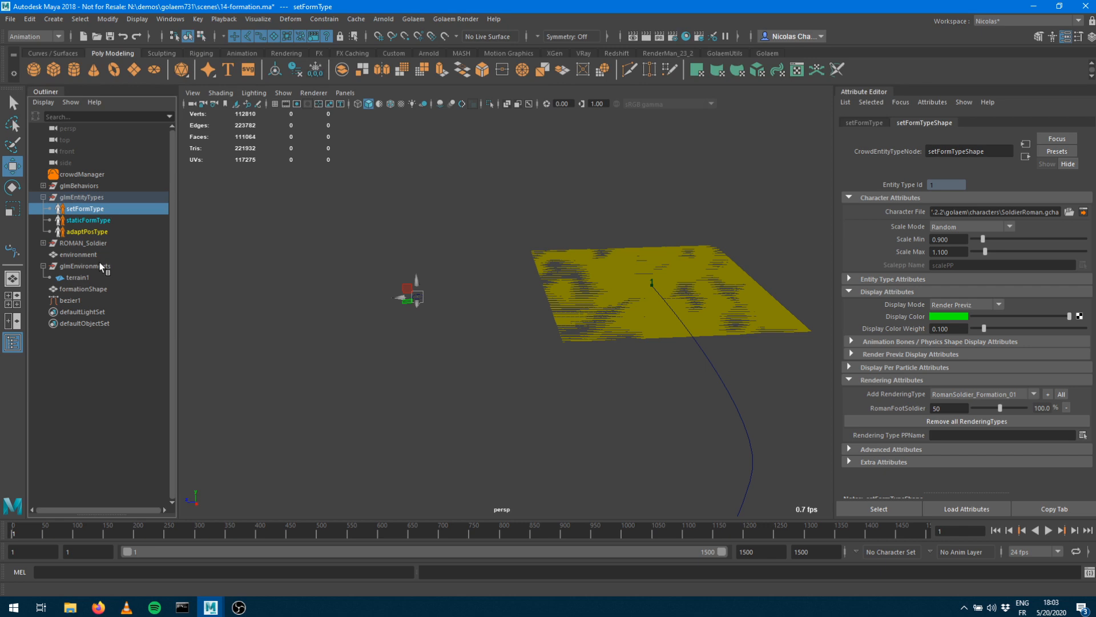
{"action": "left_click", "coordinate": [86, 232]}
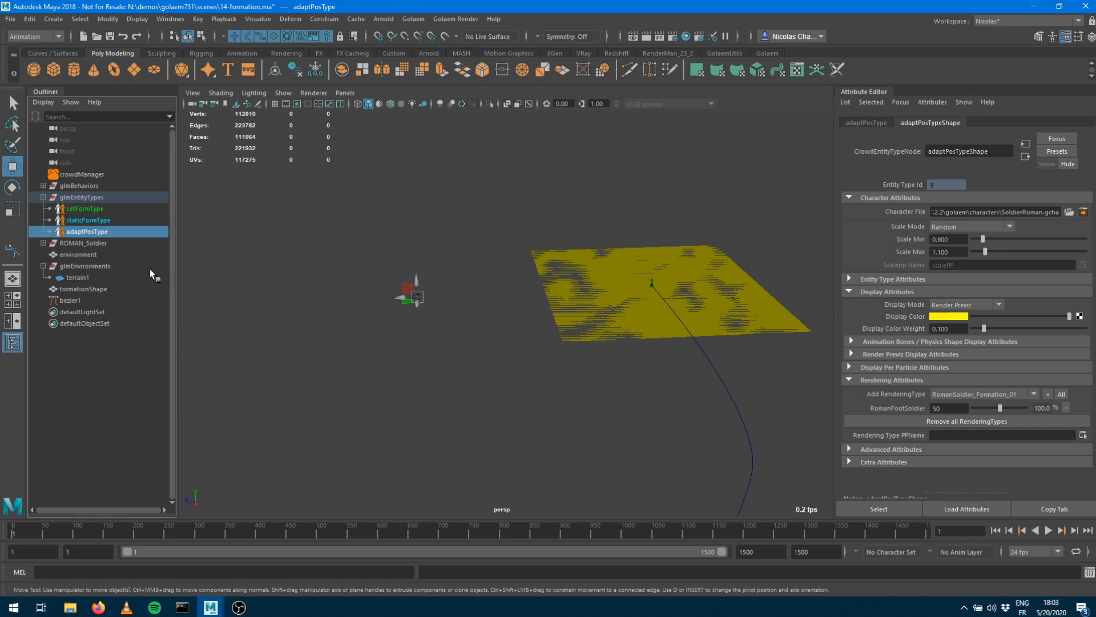
Examine the environment mesh, the terrain1 locator, the formationShape plane and the bezier1 path in the scene
{"action": "left_click", "coordinate": [80, 255]}
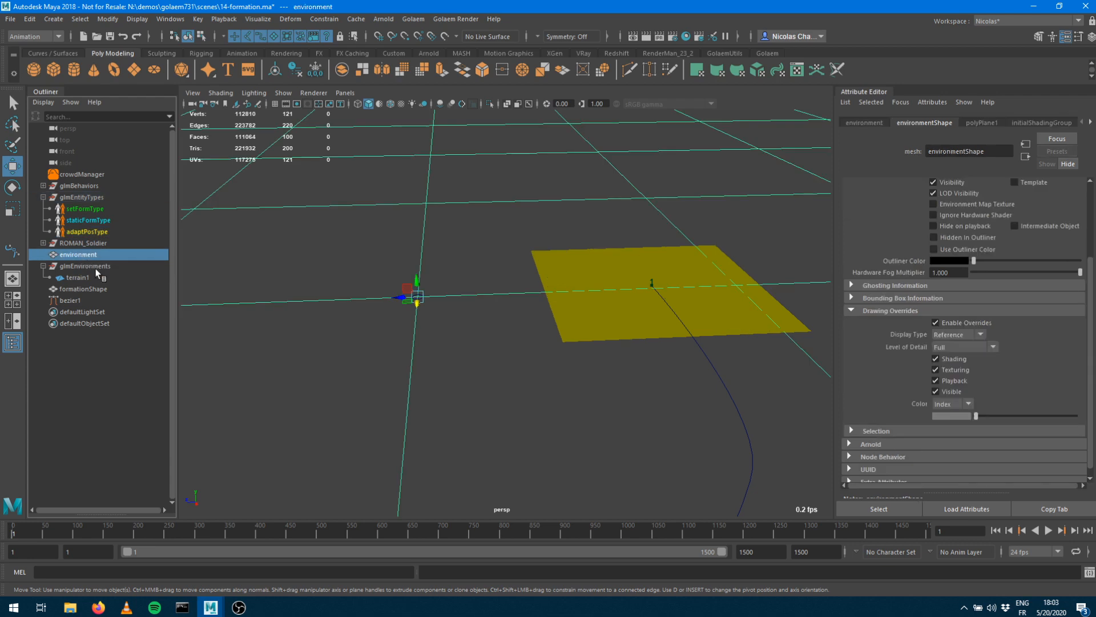
{"action": "scroll", "coordinate": [625, 306], "scroll_direction": "down", "scroll_amount": 10}
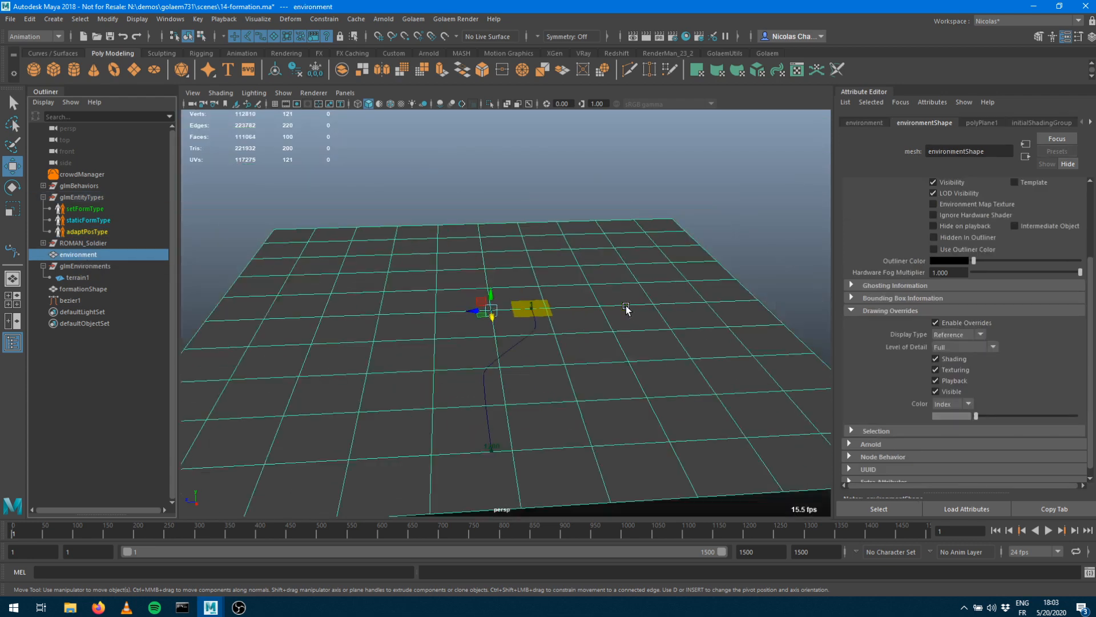
{"action": "scroll", "coordinate": [625, 306], "scroll_direction": "up", "scroll_amount": 10}
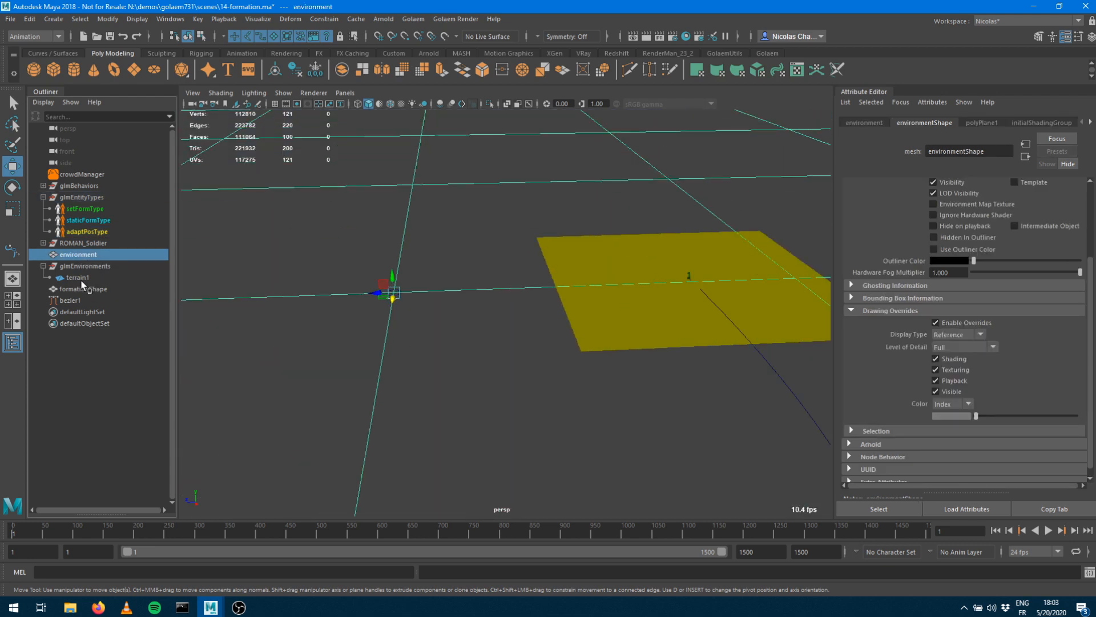
{"action": "left_click", "coordinate": [78, 278]}
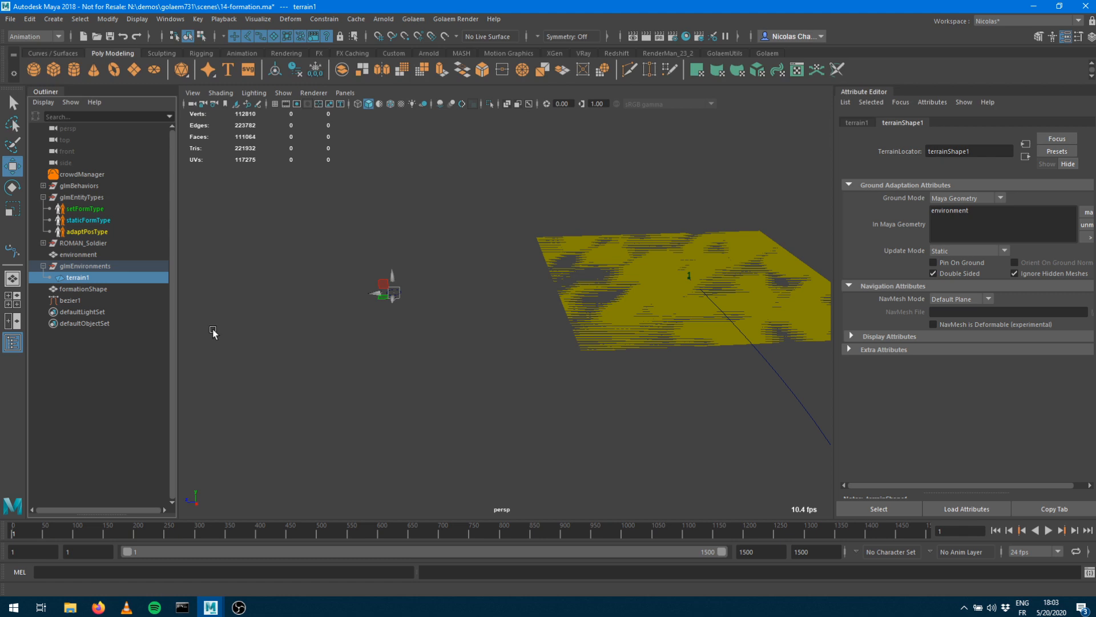
{"action": "left_click", "coordinate": [74, 289]}
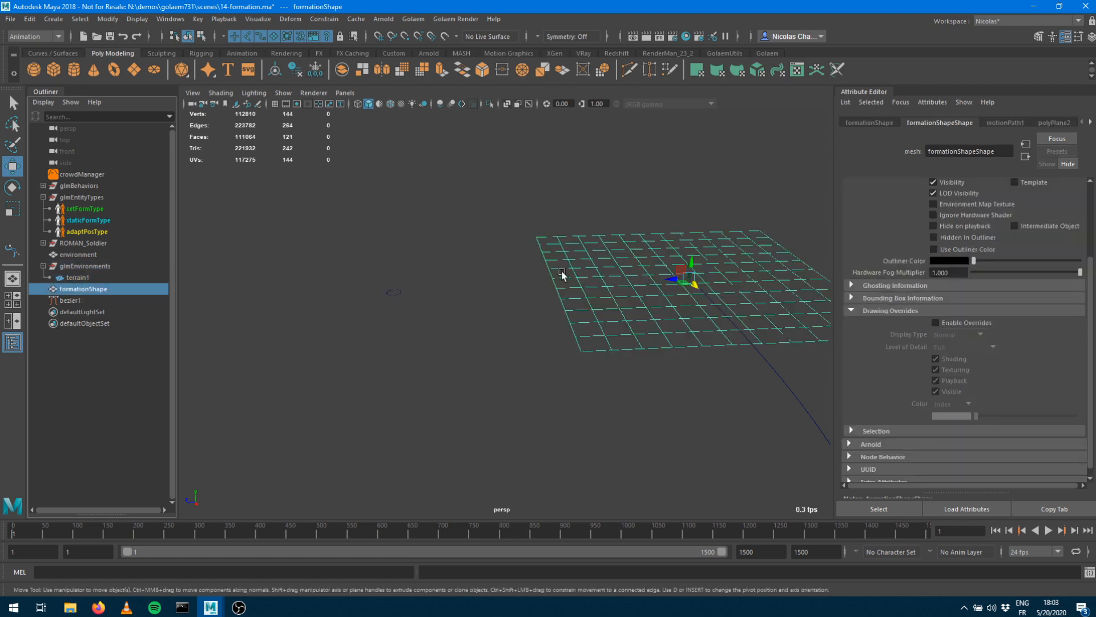
{"action": "left_click", "coordinate": [67, 301]}
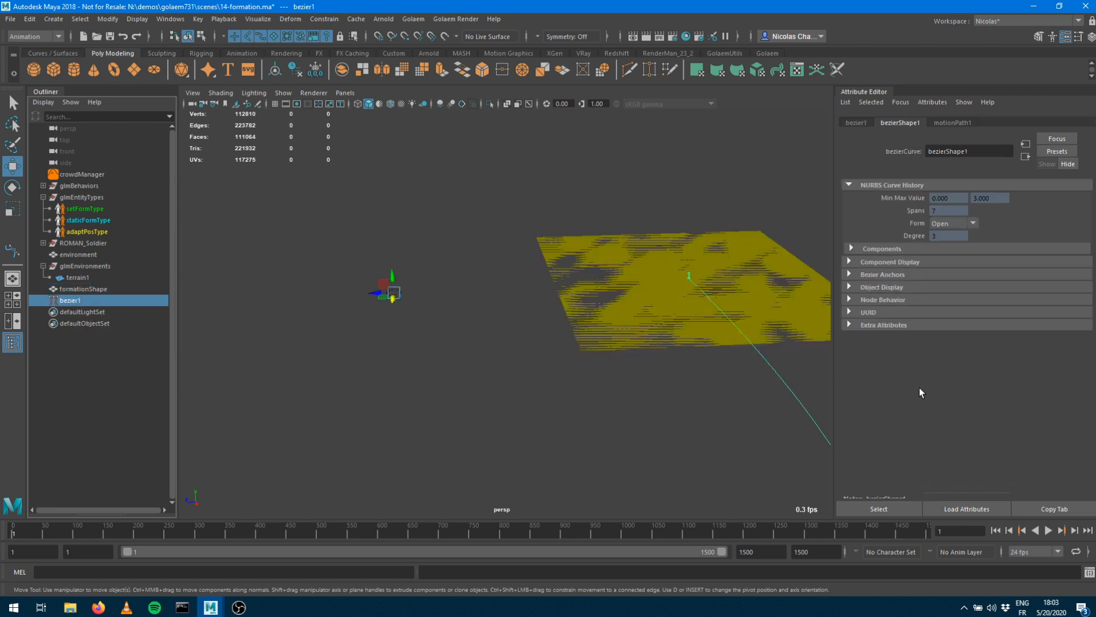
Play the animation to watch the formation plane follow its path, stop it and return to frame 1
{"action": "left_click", "coordinate": [1048, 531]}
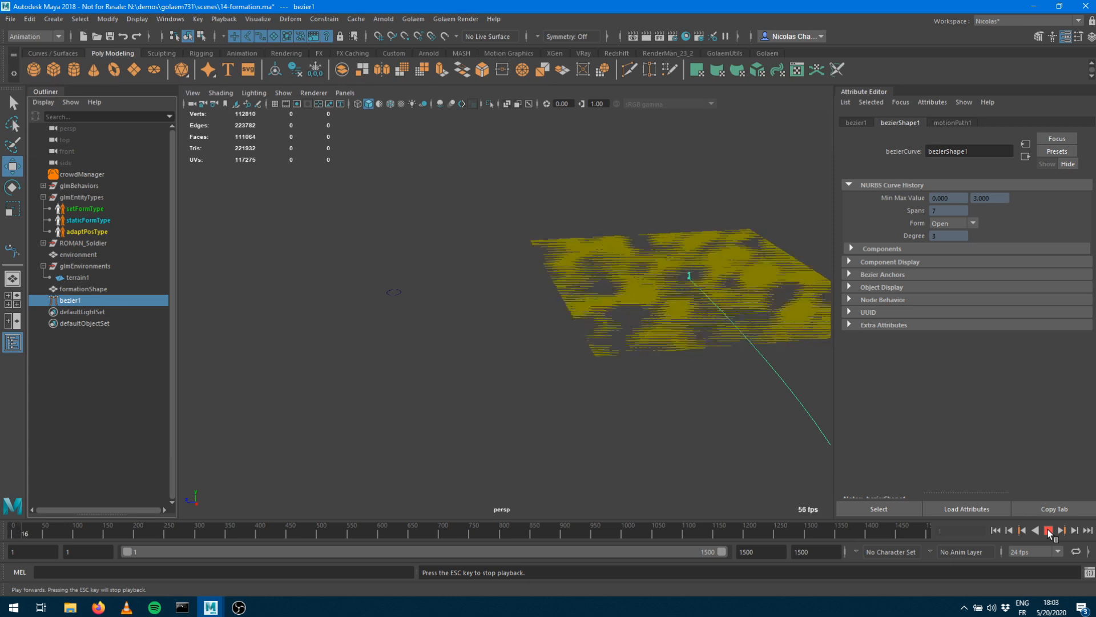
{"action": "left_click_drag", "start_coordinate": [648, 380], "coordinate": [685, 366], "text": "alt"}
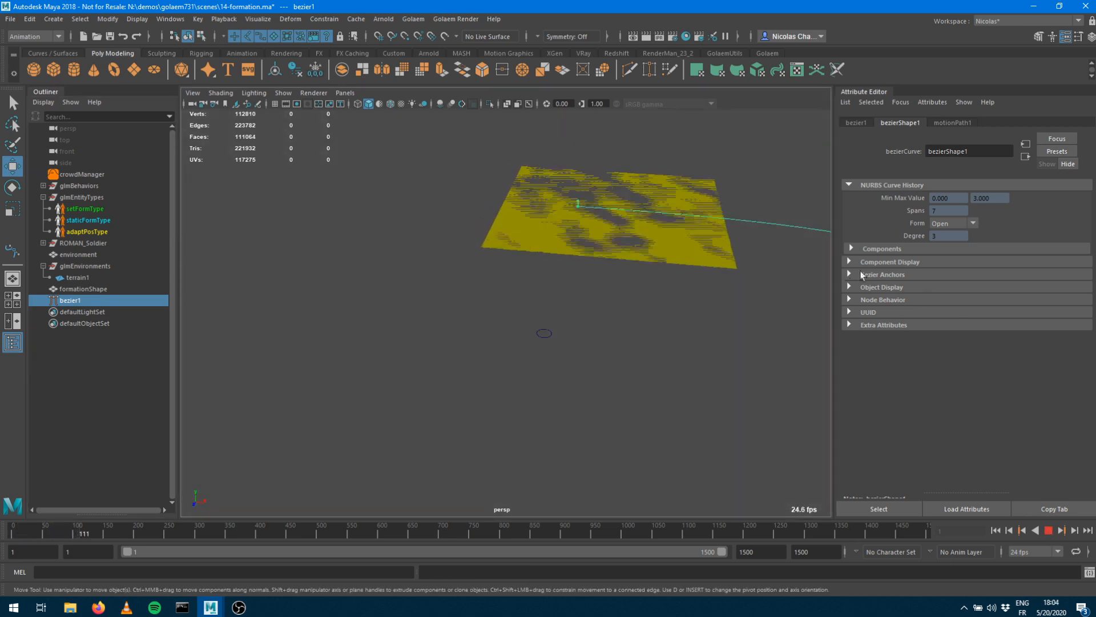
{"action": "left_click", "coordinate": [1048, 530]}
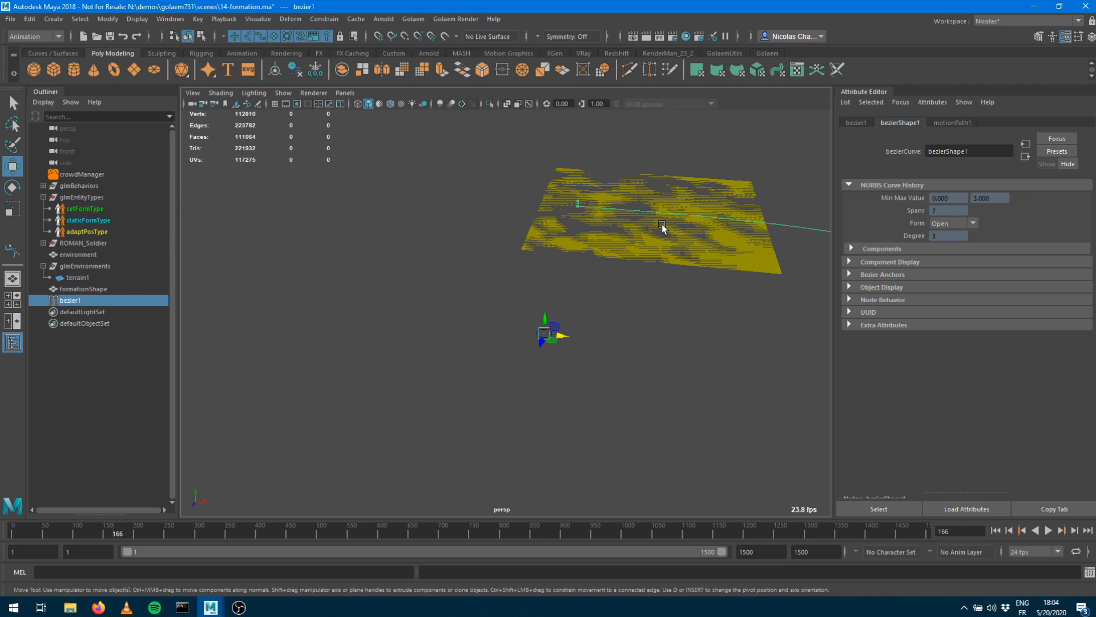
{"action": "left_click", "coordinate": [997, 530]}
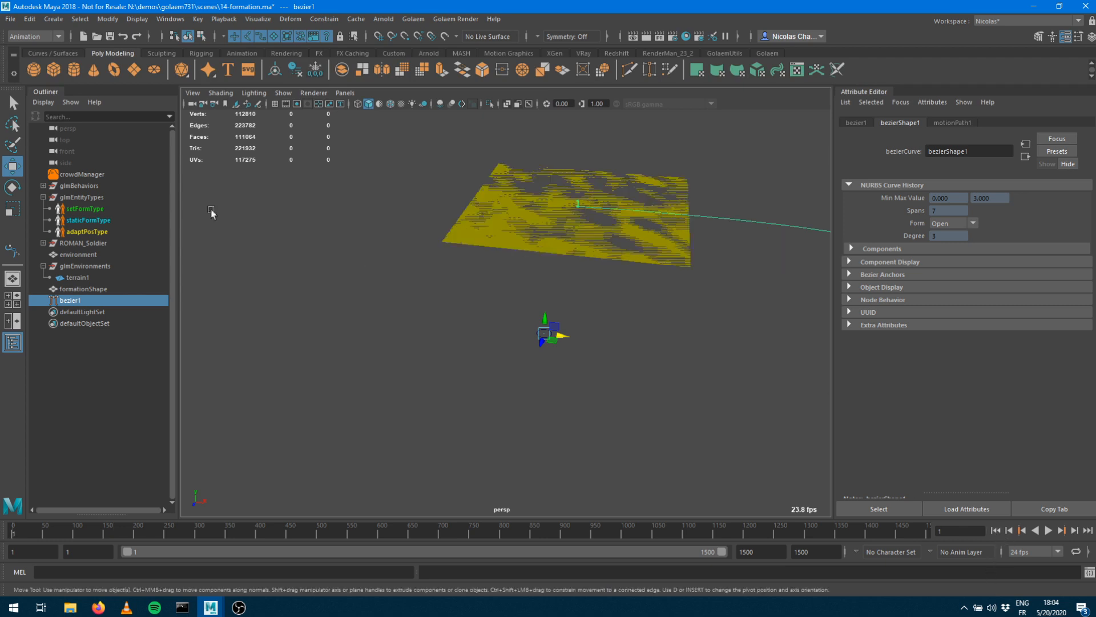
Compare the attributes of the three entity types and leave staticFormType selected
{"action": "left_click", "coordinate": [85, 222]}
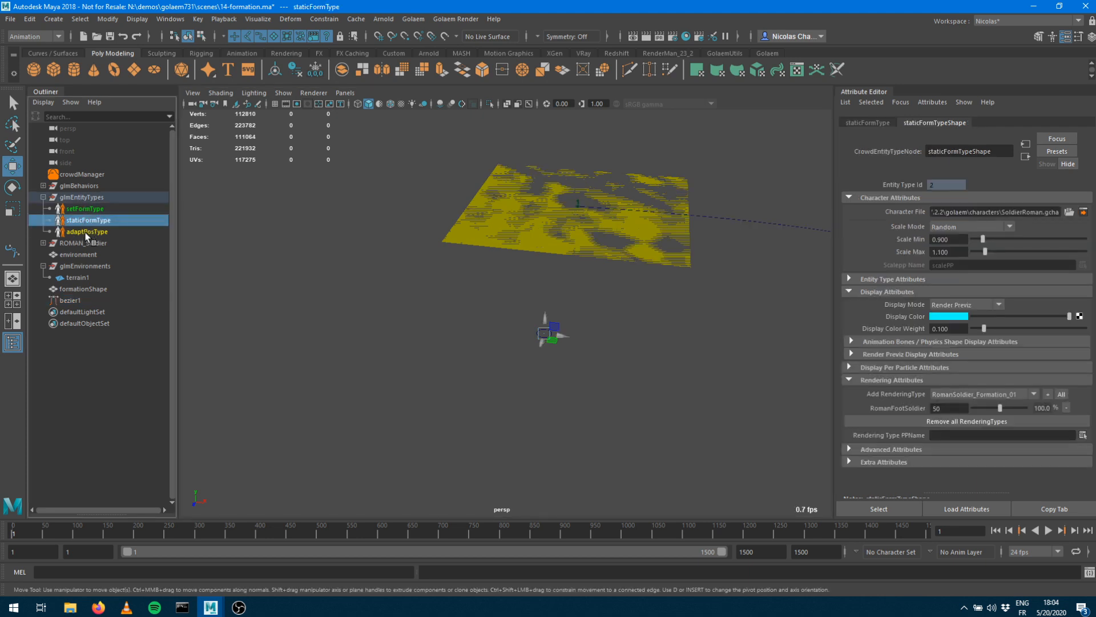
{"action": "left_click", "coordinate": [86, 232]}
{"action": "left_click", "coordinate": [84, 209]}
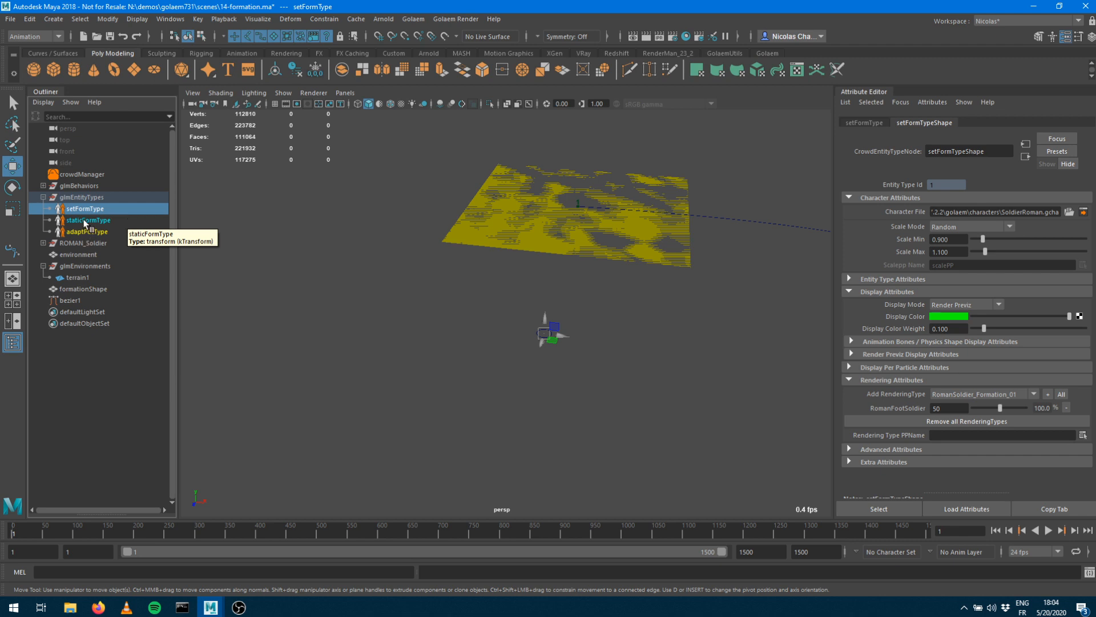
{"action": "left_click", "coordinate": [99, 222]}
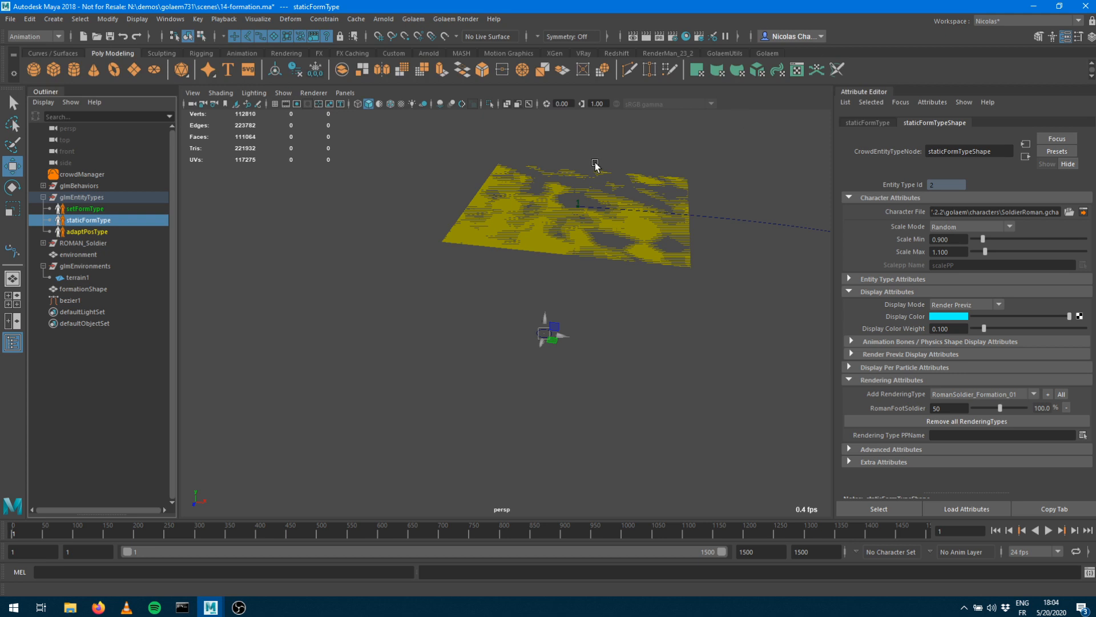
Place a point-shaped Population Tool locator on the ground near the formation plane, with all three entity types included
{"action": "left_click", "coordinate": [767, 53]}
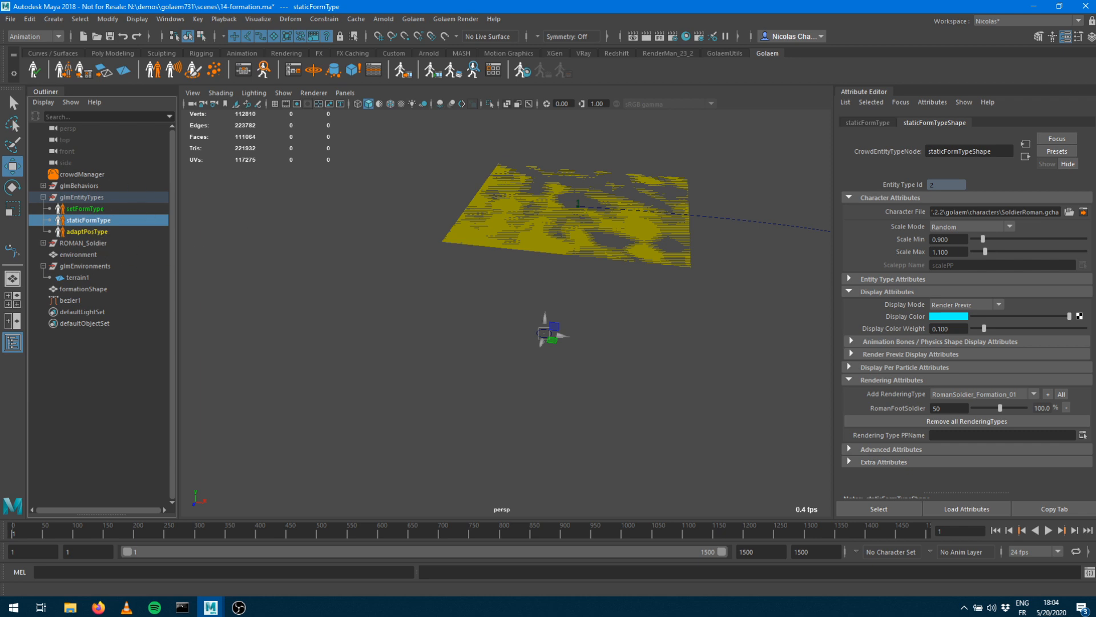
{"action": "key", "text": "alt+Tab"}
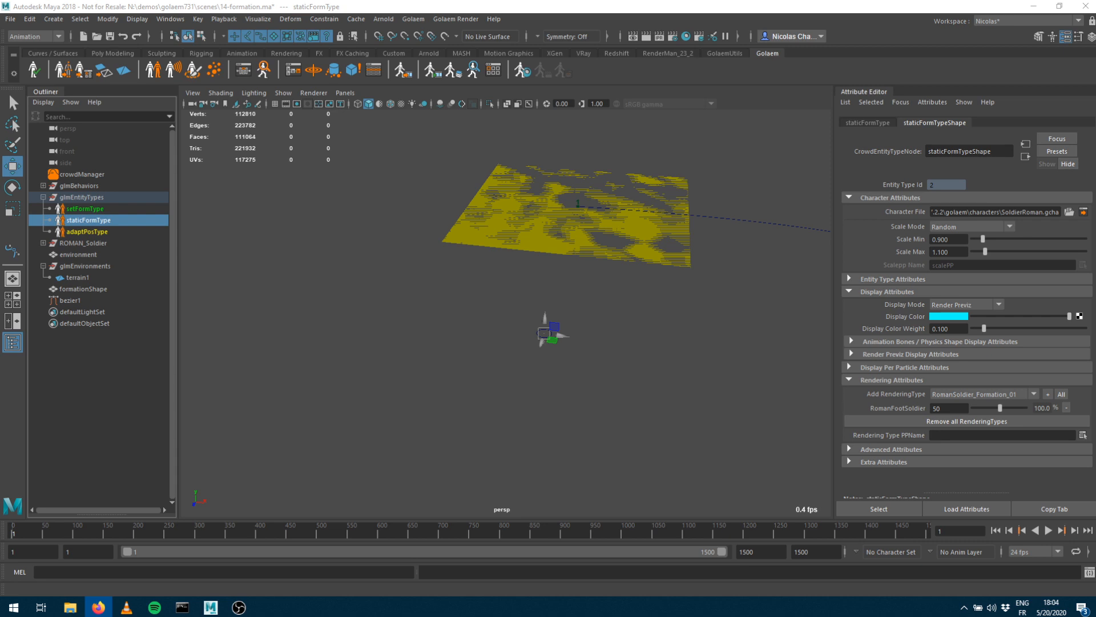
{"action": "double_click", "coordinate": [214, 70]}
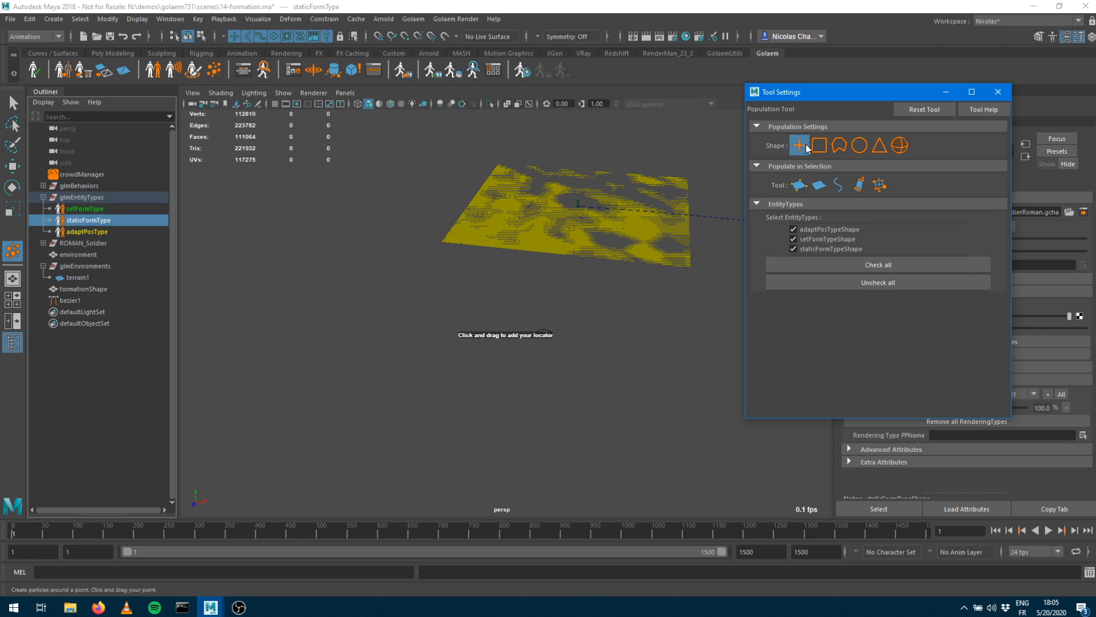
{"action": "left_click_drag", "start_coordinate": [364, 319], "coordinate": [397, 342]}
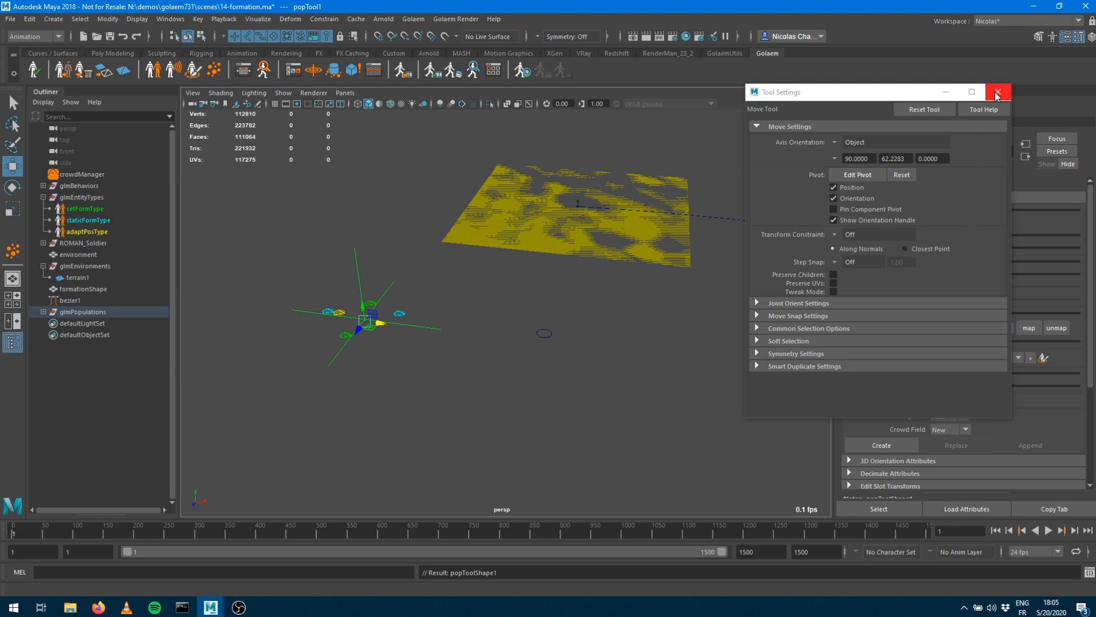
{"action": "left_click", "coordinate": [997, 94]}
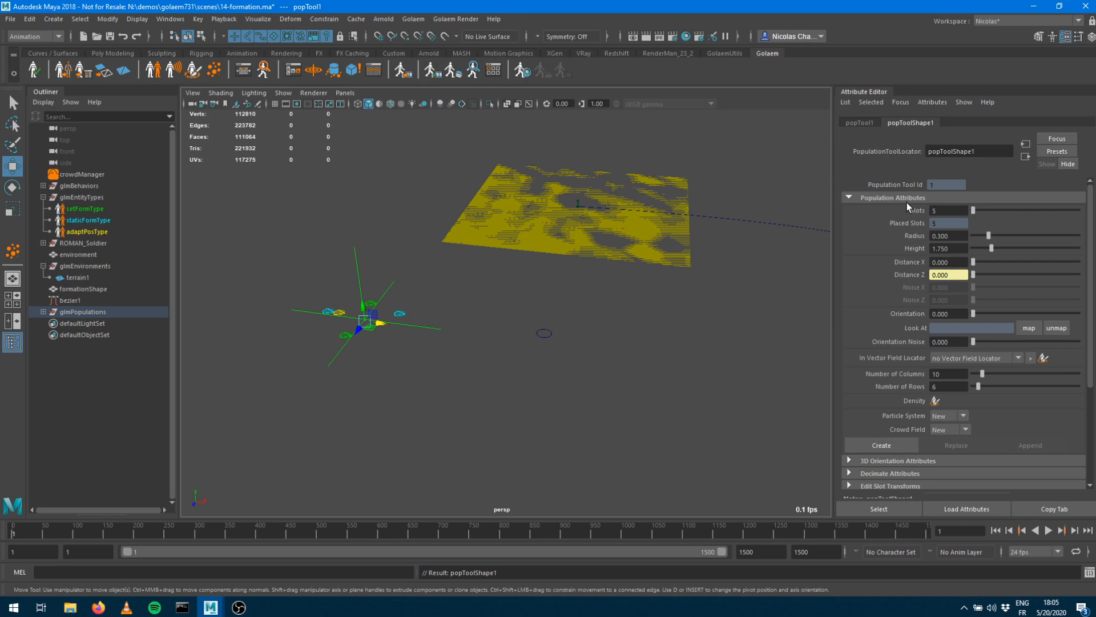
Expand the glmPopulations group and inspect the Entity Type Attributes of staticFormType
{"action": "left_click", "coordinate": [88, 221]}
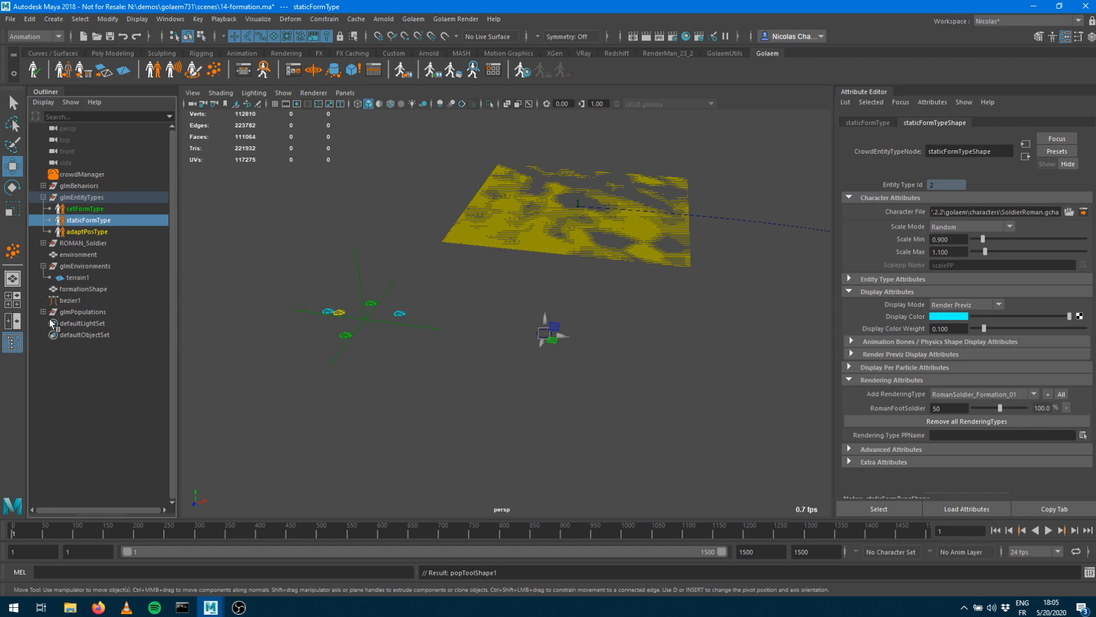
{"action": "left_click", "coordinate": [43, 311]}
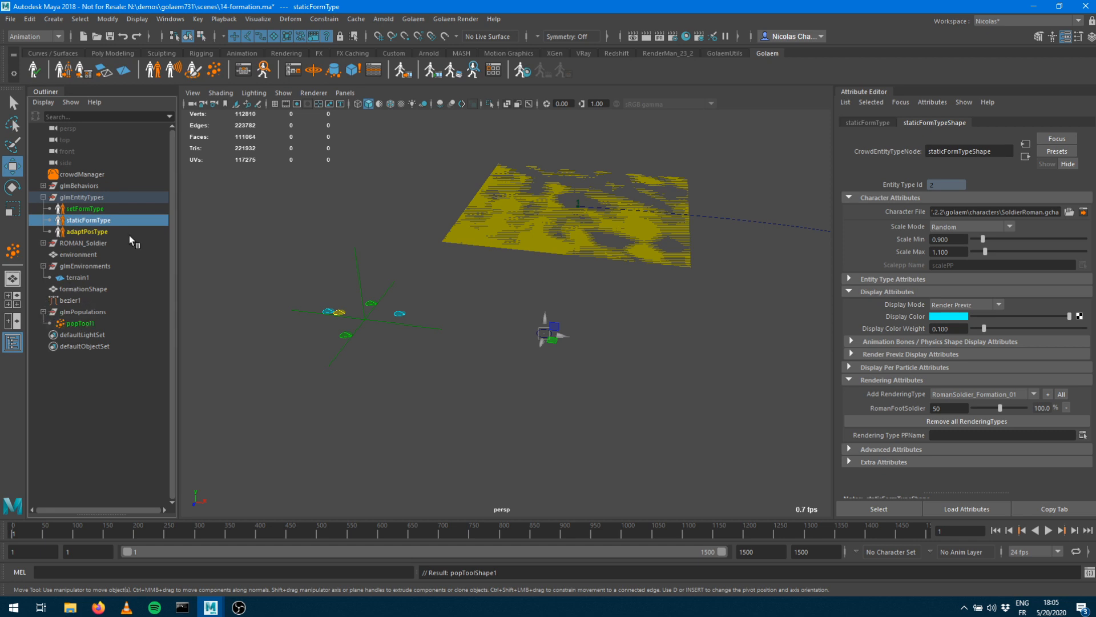
{"action": "double_click", "coordinate": [205, 70]}
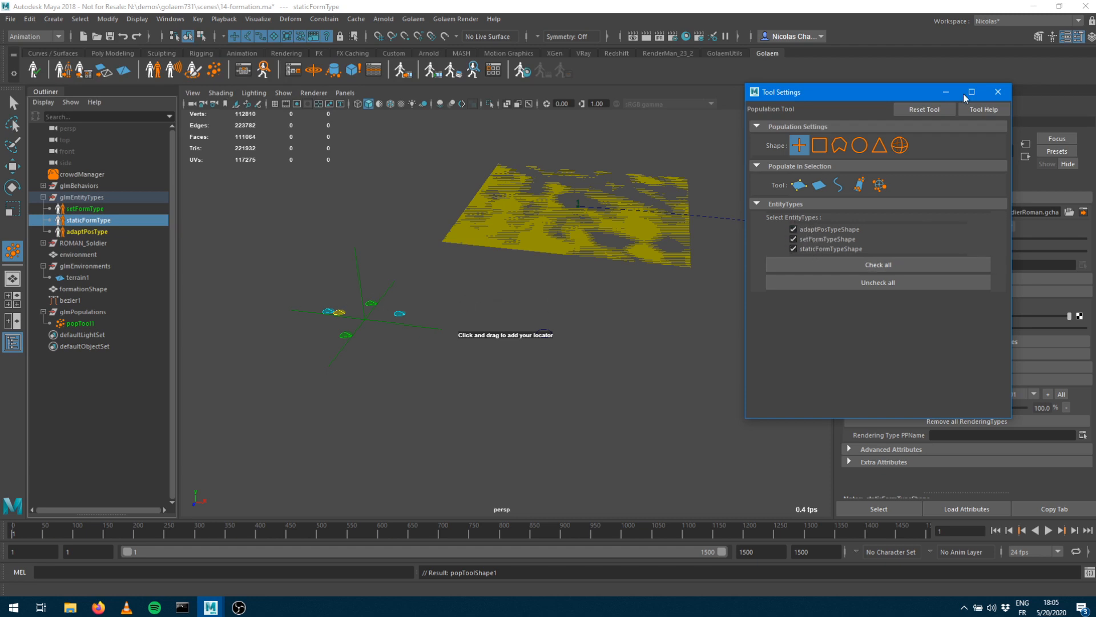
{"action": "left_click", "coordinate": [998, 92]}
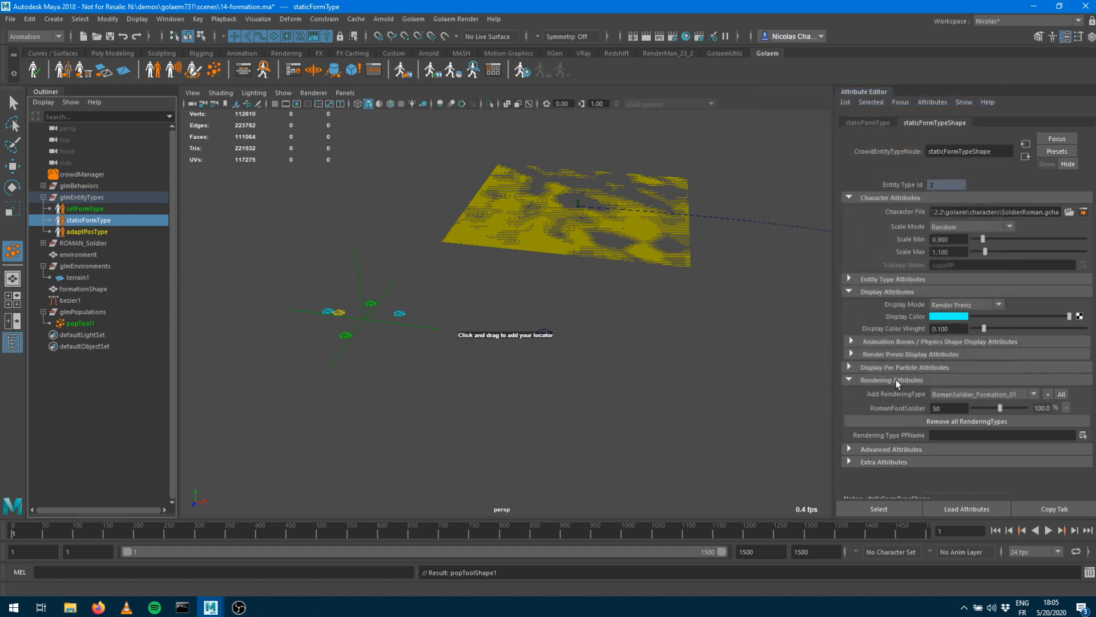
{"action": "left_click", "coordinate": [883, 280]}
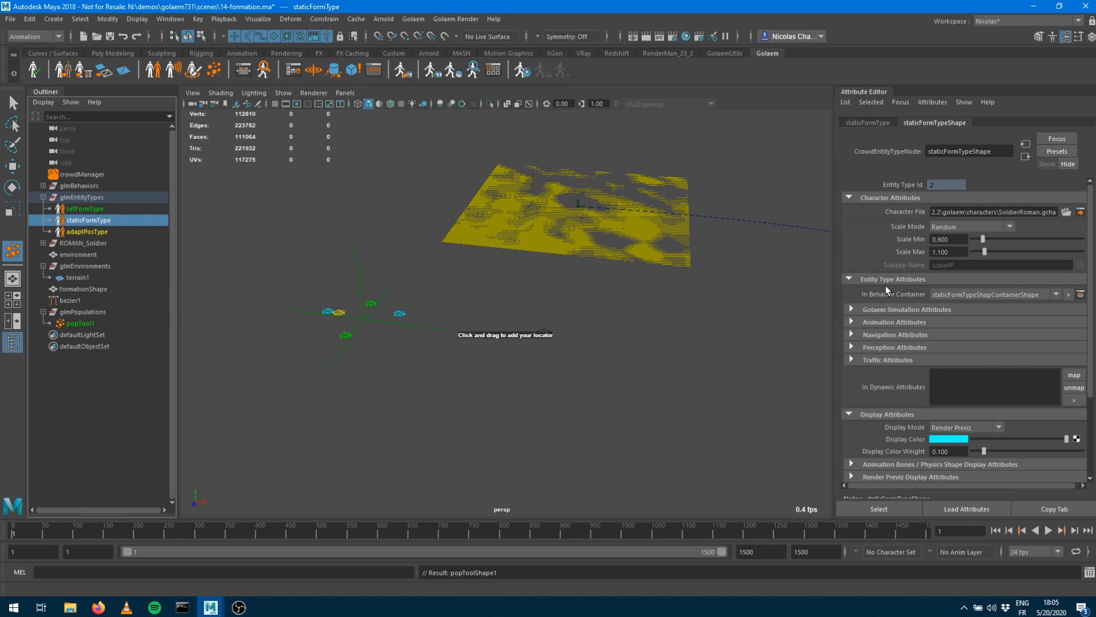
Restrict popTool1 to staticFormTypeShape by setting the setFormTypeShape and adaptPosTypeShape weights to 0
{"action": "left_click", "coordinate": [80, 323]}
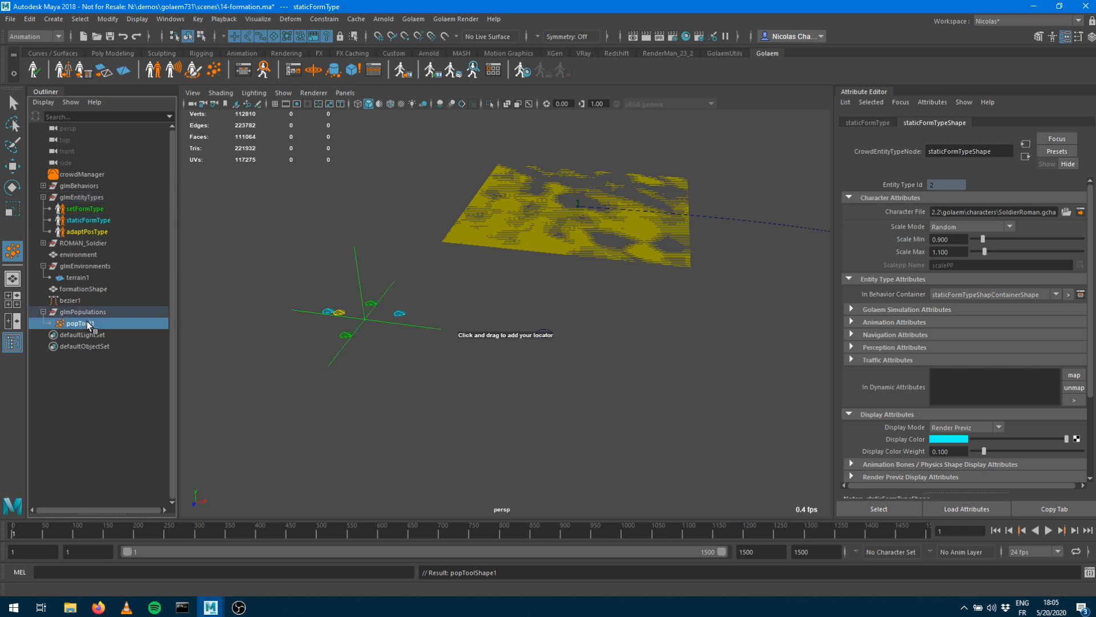
{"action": "scroll", "coordinate": [1005, 324], "scroll_direction": "down", "scroll_amount": 5}
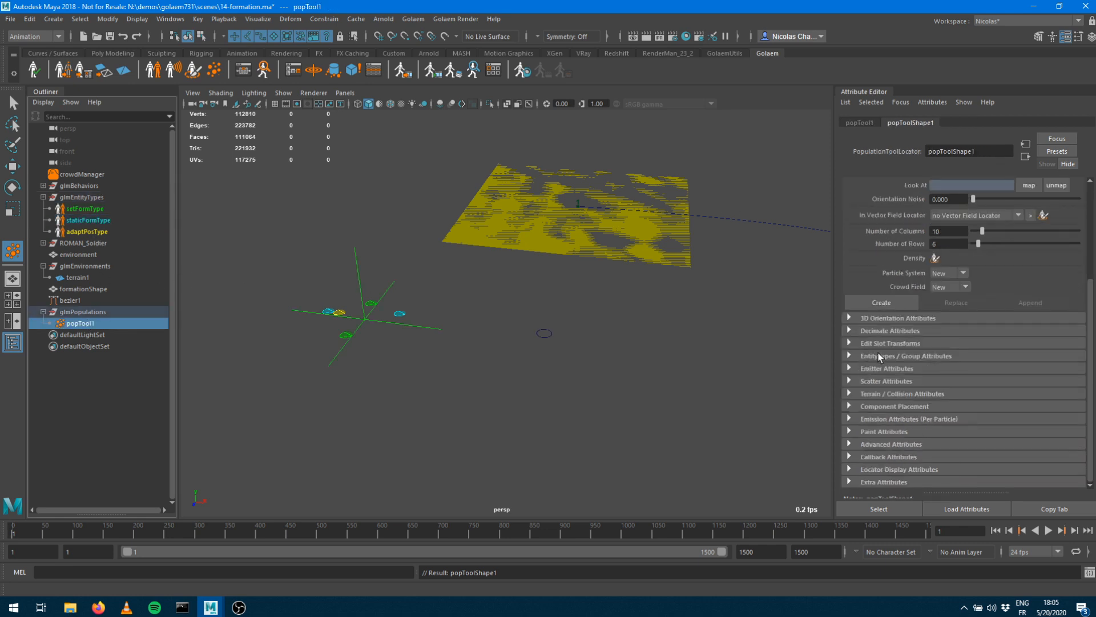
{"action": "left_click", "coordinate": [878, 354]}
{"action": "left_click_drag", "start_coordinate": [999, 384], "coordinate": [973, 383]}
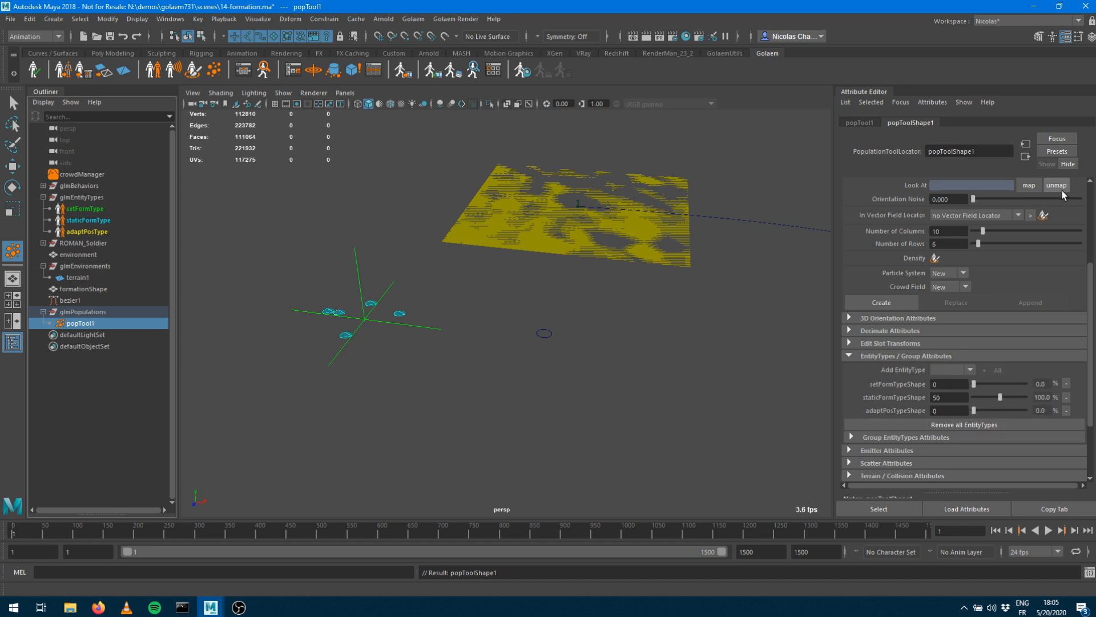
Raise popTool1's slots to about 611 and set its number of rows to 10
{"action": "scroll", "coordinate": [1019, 266], "scroll_direction": "up", "scroll_amount": 5}
{"action": "left_click_drag", "start_coordinate": [984, 211], "coordinate": [1038, 210]}
{"action": "double_click", "coordinate": [947, 374]}
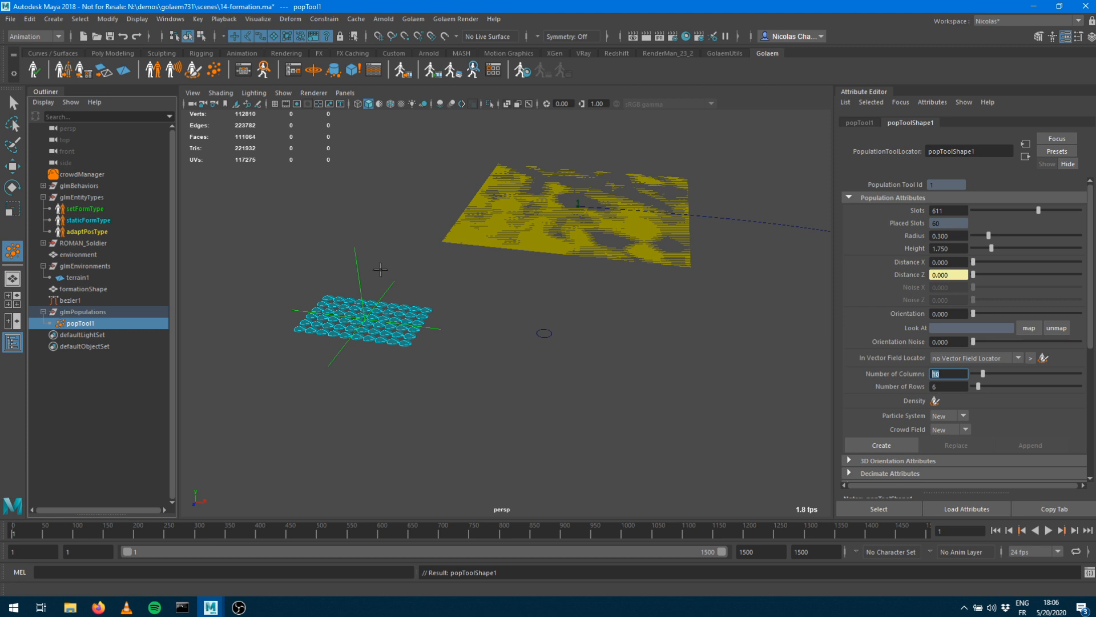
{"action": "left_click_drag", "start_coordinate": [492, 319], "coordinate": [417, 357], "text": "alt"}
{"action": "right_click_drag", "start_coordinate": [365, 312], "coordinate": [414, 278], "text": "alt"}
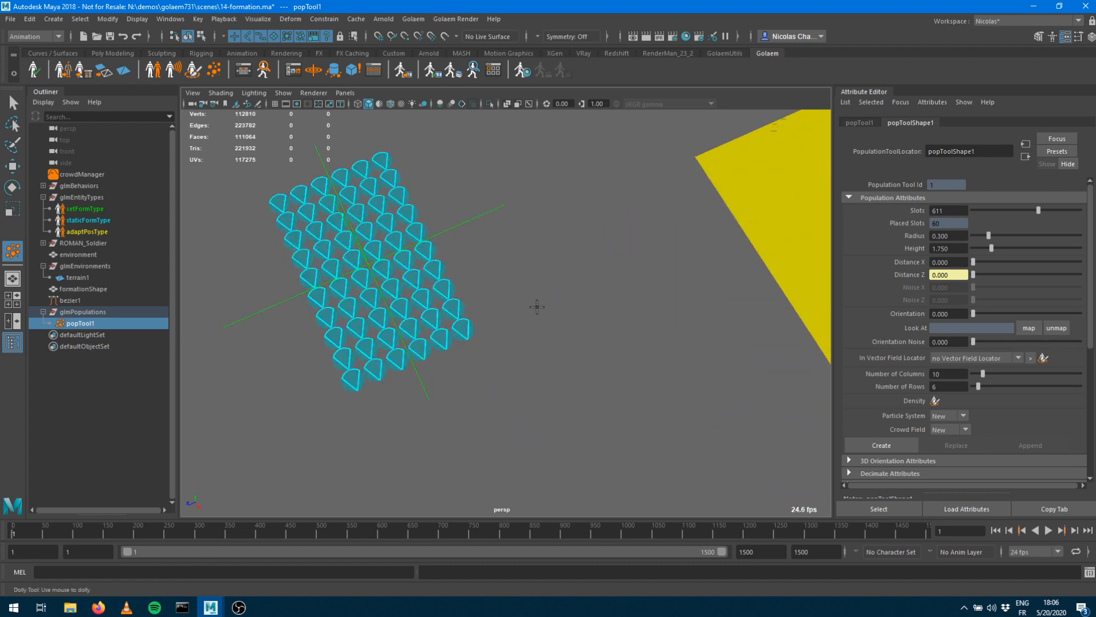
{"action": "left_click", "coordinate": [942, 386]}
{"action": "type", "text": "10"}
{"action": "key", "text": "Return"}
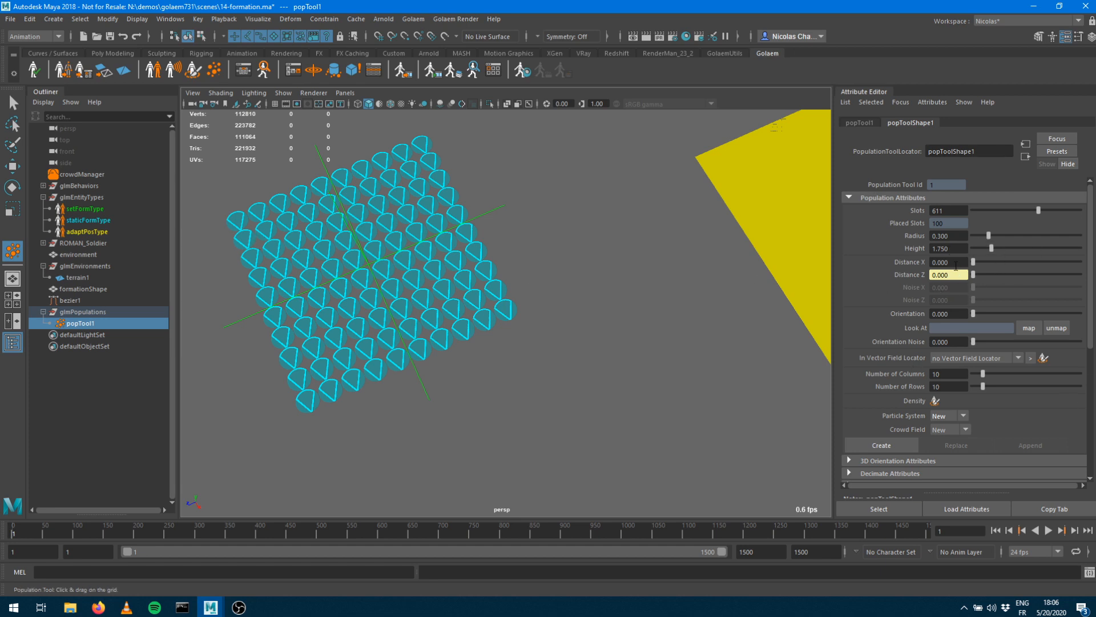
Space the grid with Distance X at about 1.189, disconnect Distance Z from it and set Distance Z to about 1.676
{"action": "left_click_drag", "start_coordinate": [973, 263], "coordinate": [985, 262]}
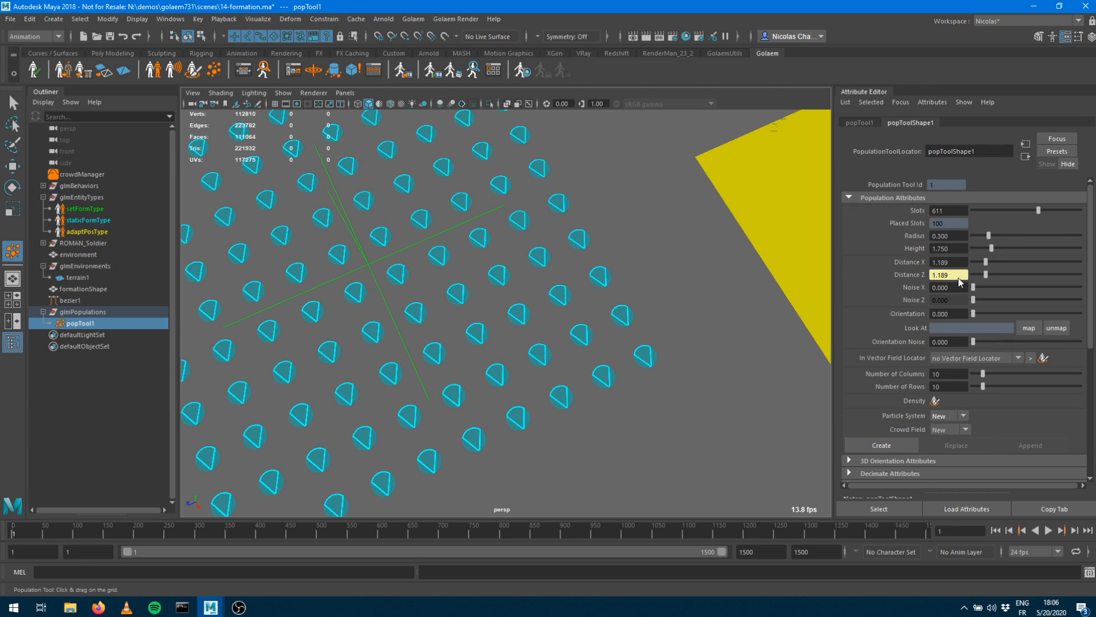
{"action": "right_click", "coordinate": [952, 278]}
{"action": "left_click", "coordinate": [971, 309]}
{"action": "left_click_drag", "start_coordinate": [985, 275], "coordinate": [993, 286]}
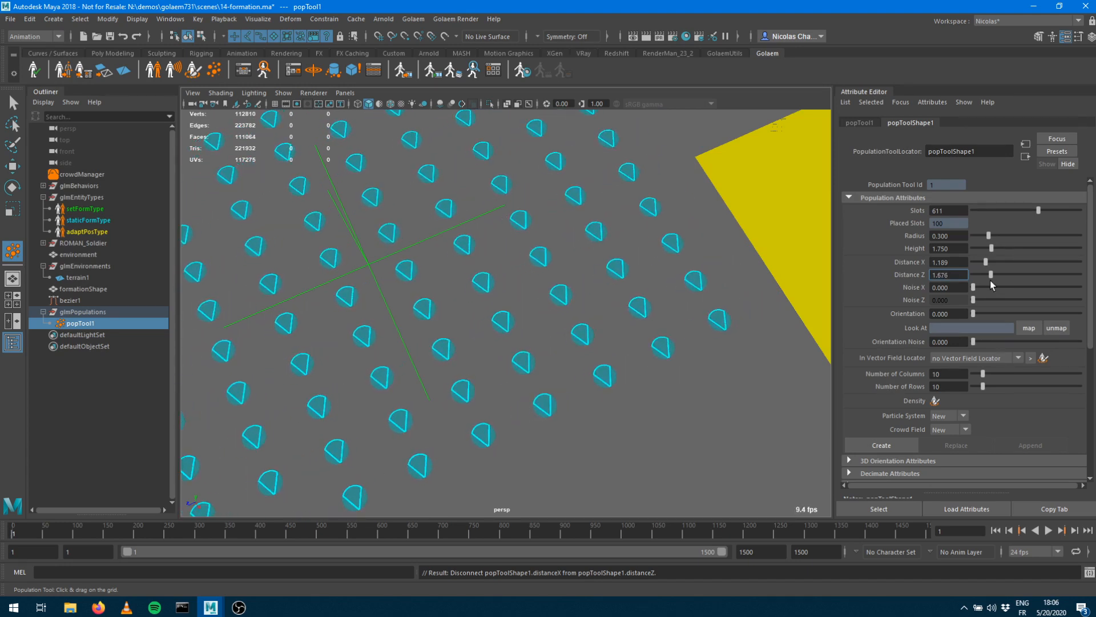
Add position noise of about 0.270 in both X and Z to the population slots
{"action": "left_click", "coordinate": [975, 289]}
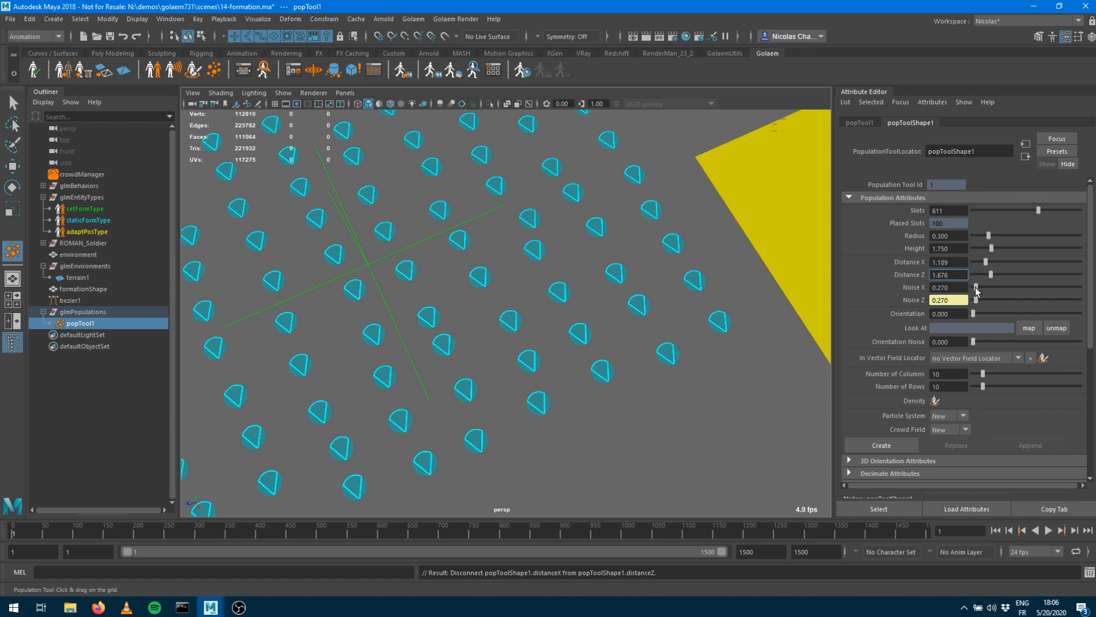
{"action": "left_click_drag", "start_coordinate": [976, 290], "coordinate": [976, 291]}
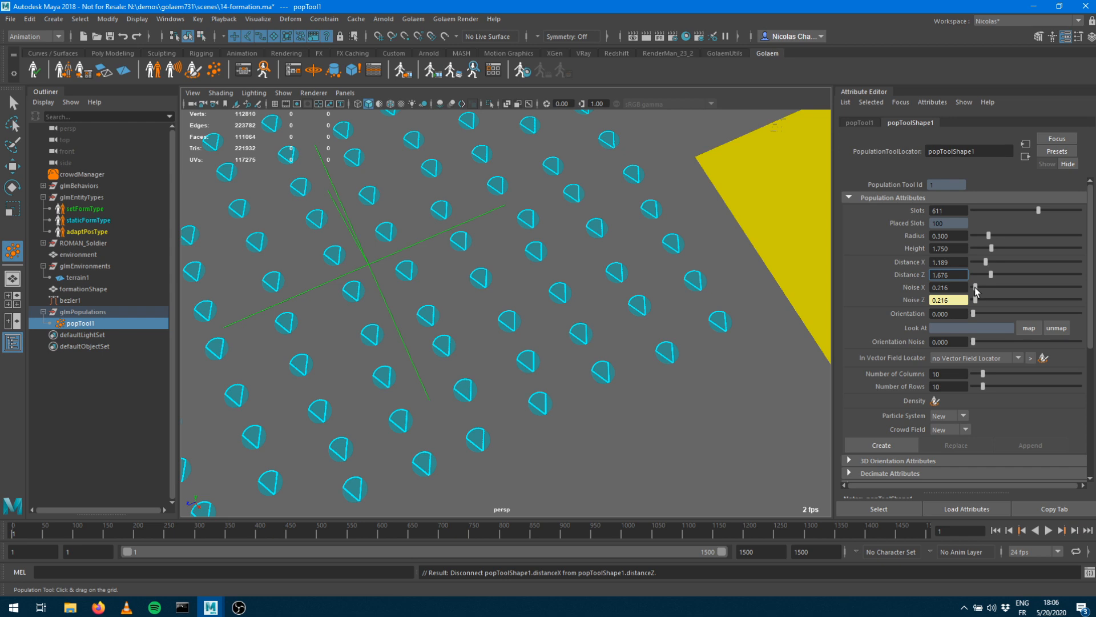
{"action": "left_click_drag", "start_coordinate": [976, 291], "coordinate": [977, 291]}
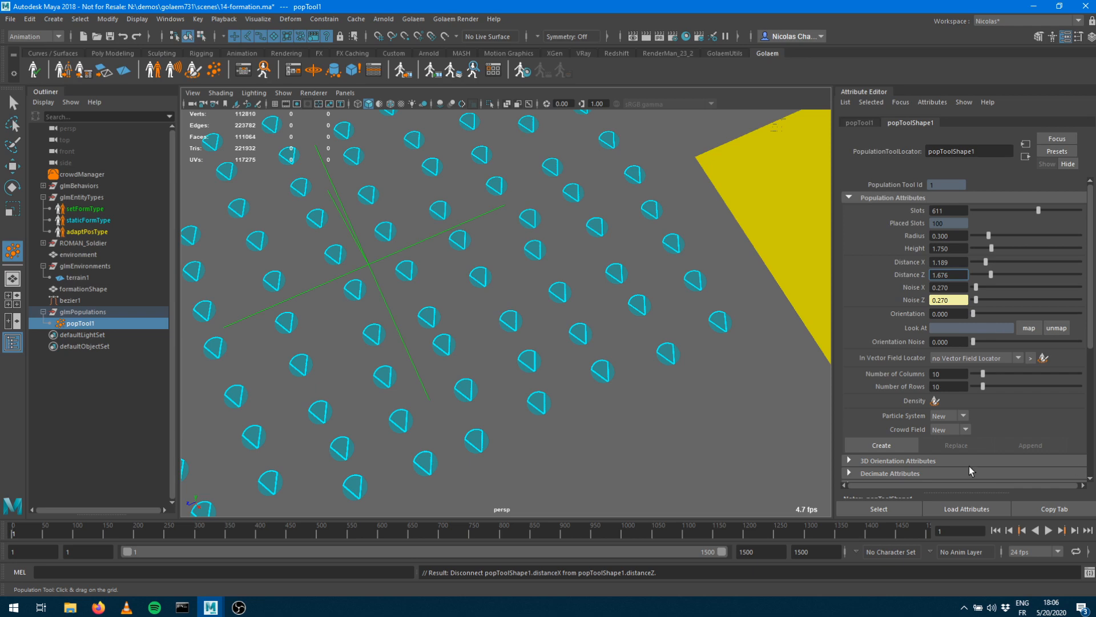
Create a new particle system and crowd field from popTool1, and advance from the start to frame 2 to show the soldiers
{"action": "left_click_drag", "start_coordinate": [582, 334], "coordinate": [581, 293], "text": "alt"}
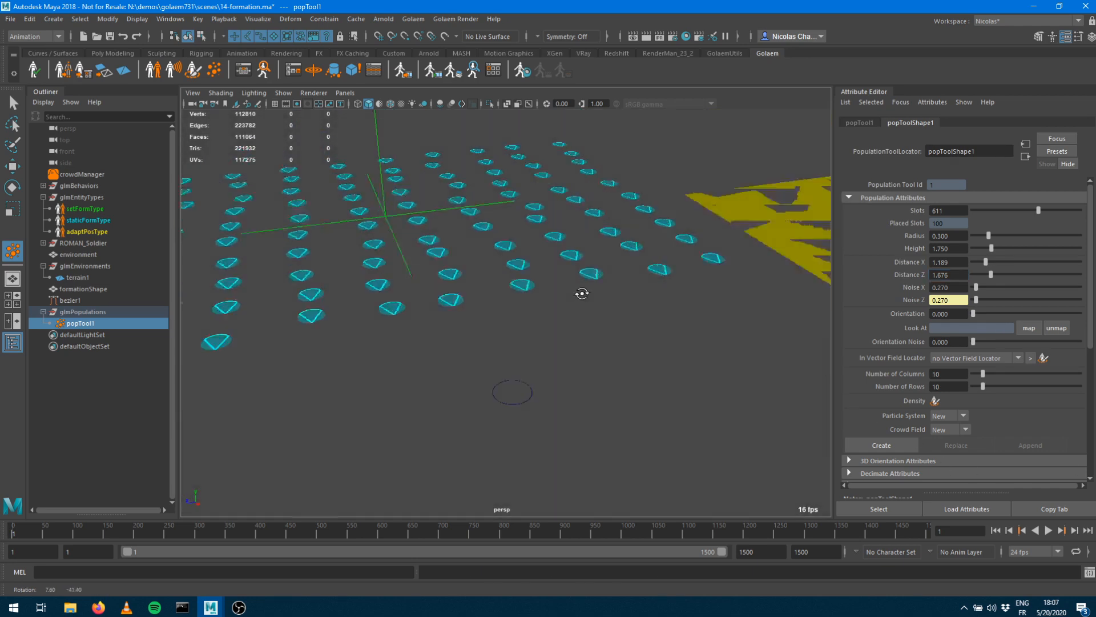
{"action": "right_click_drag", "start_coordinate": [581, 293], "coordinate": [467, 295], "text": "alt"}
{"action": "left_click_drag", "start_coordinate": [428, 262], "coordinate": [457, 274], "text": "alt"}
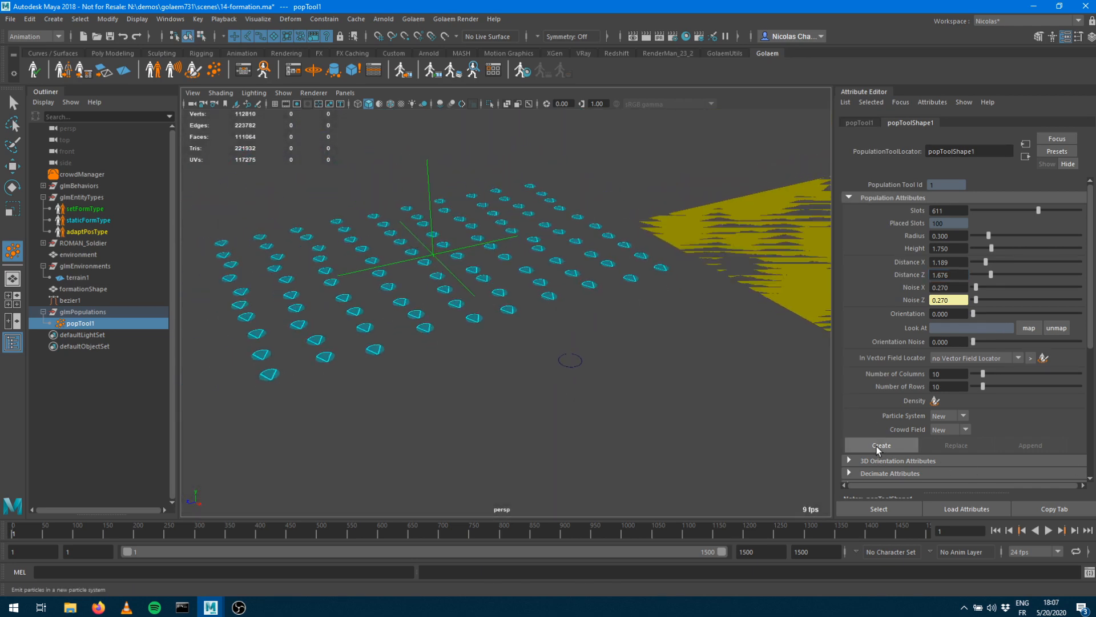
{"action": "left_click", "coordinate": [880, 445]}
{"action": "left_click", "coordinate": [996, 531]}
{"action": "left_click", "coordinate": [1075, 531]}
{"action": "left_click_drag", "start_coordinate": [379, 318], "coordinate": [540, 294], "text": "alt"}
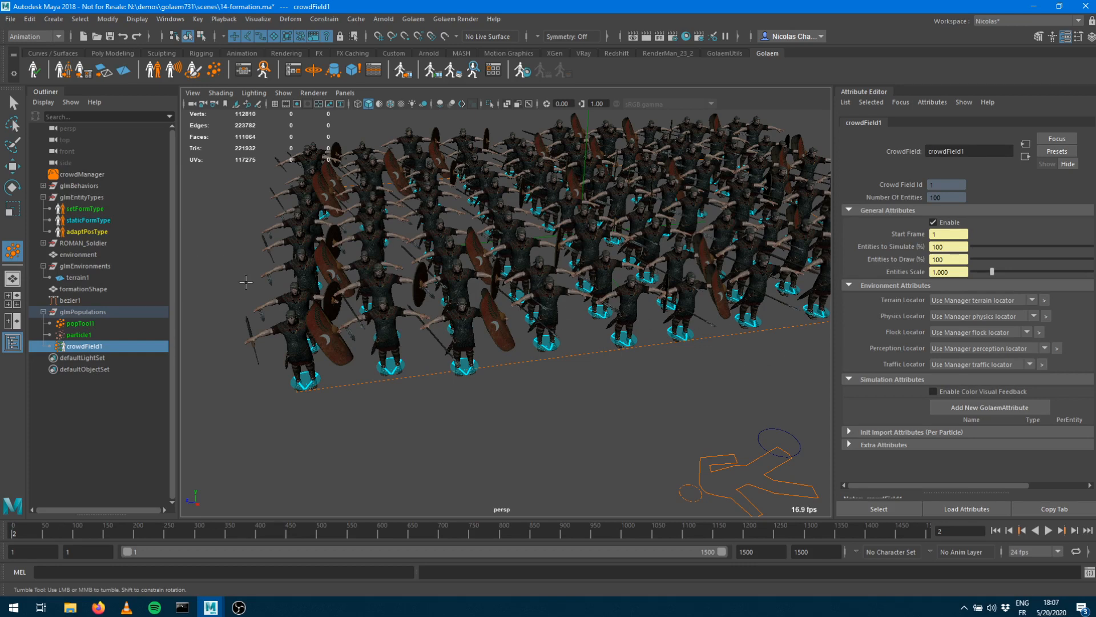
Add a Motion behavior to the staticFormTypeShape container in the Golaem Behavior Editor and load Cohort_Rest_Signboard.gmo into it
{"action": "left_click", "coordinate": [245, 70]}
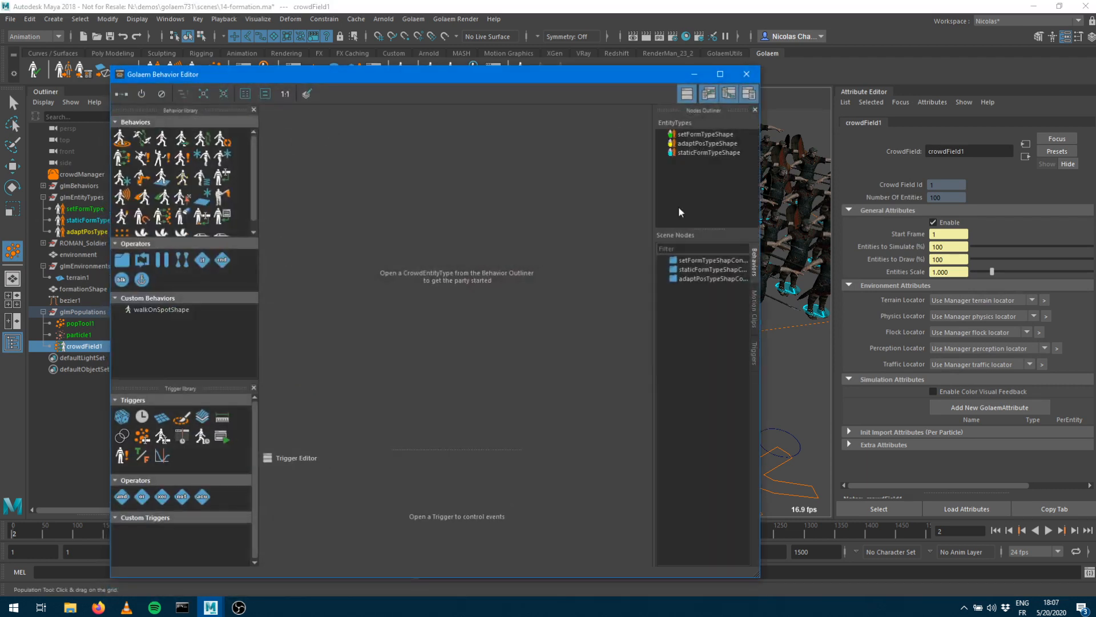
{"action": "double_click", "coordinate": [688, 152]}
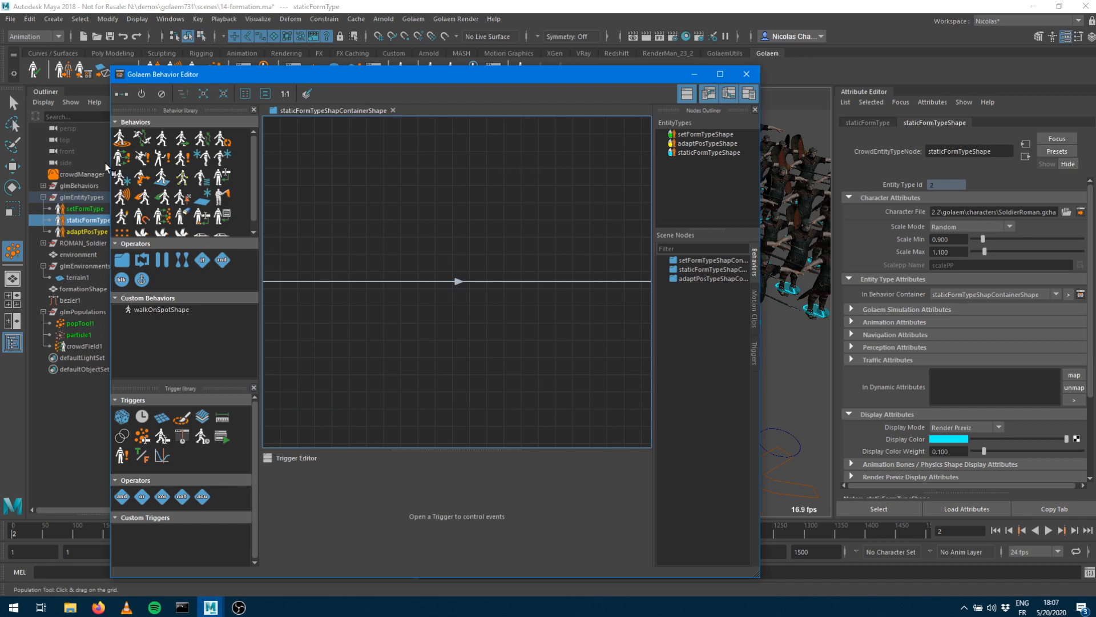
{"action": "left_click_drag", "start_coordinate": [160, 140], "coordinate": [434, 295]}
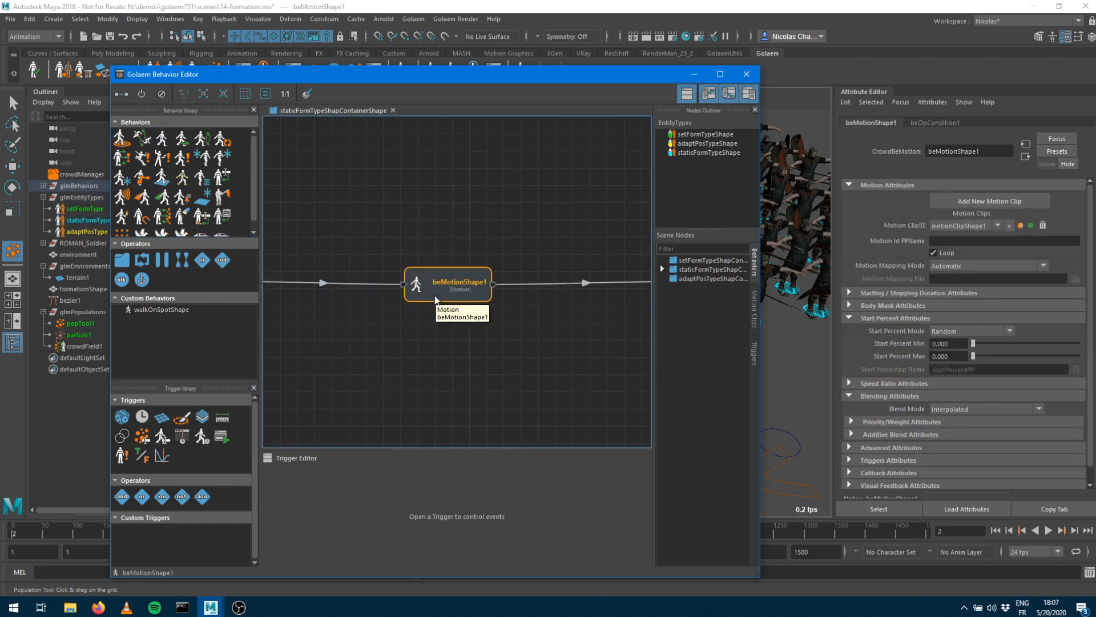
{"action": "double_click", "coordinate": [434, 296]}
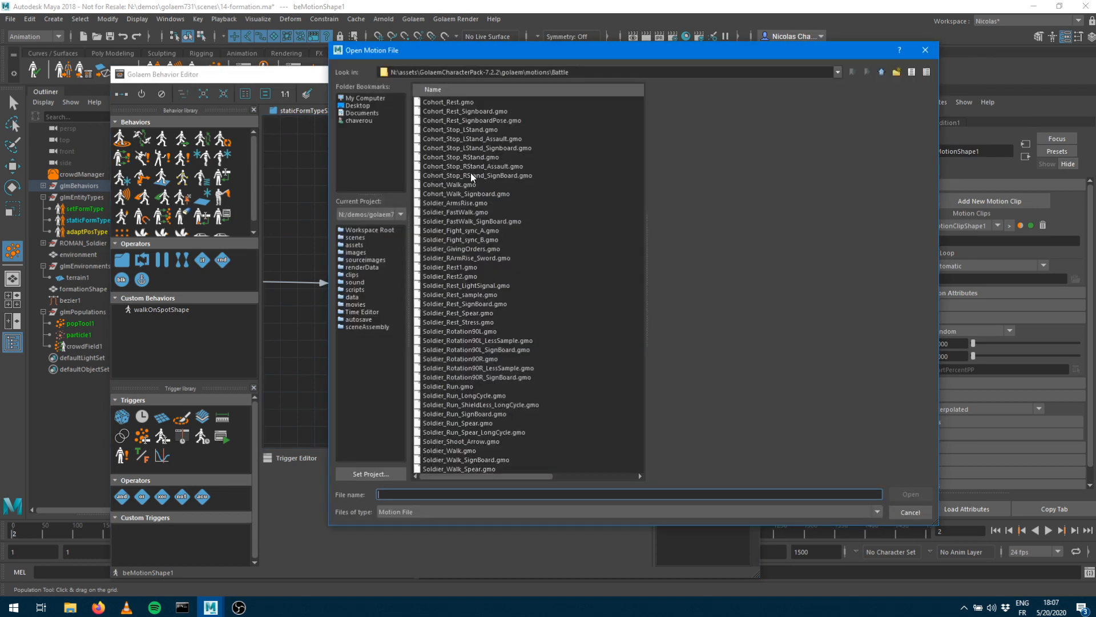
{"action": "double_click", "coordinate": [471, 111]}
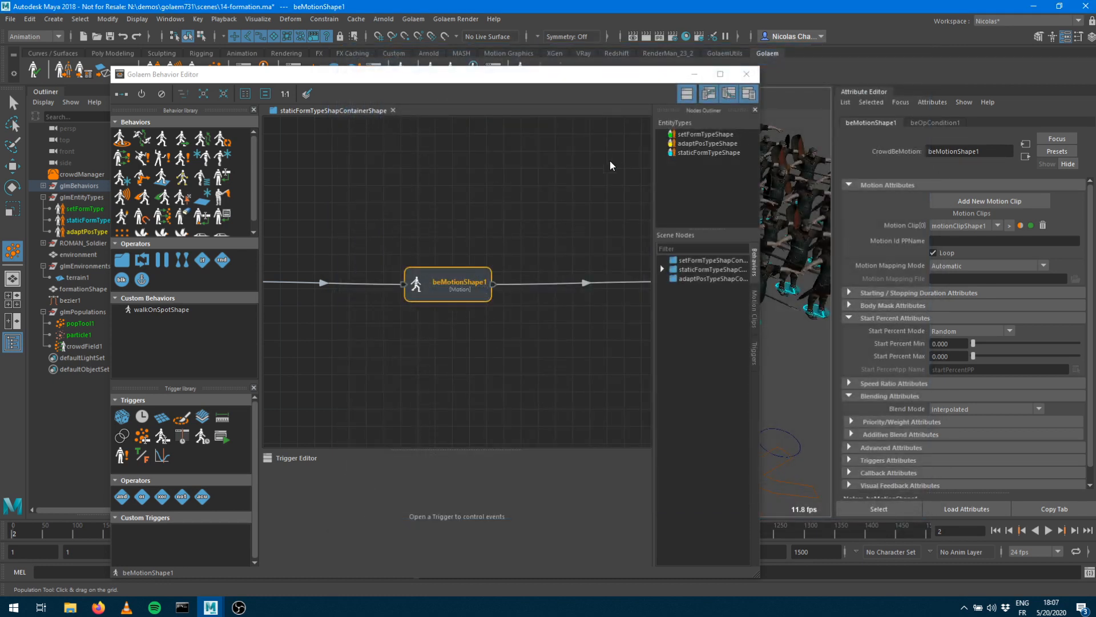
Preview the Cohort_Rest_Signboard motion clip from several angles and close the preview
{"action": "left_click", "coordinate": [435, 292]}
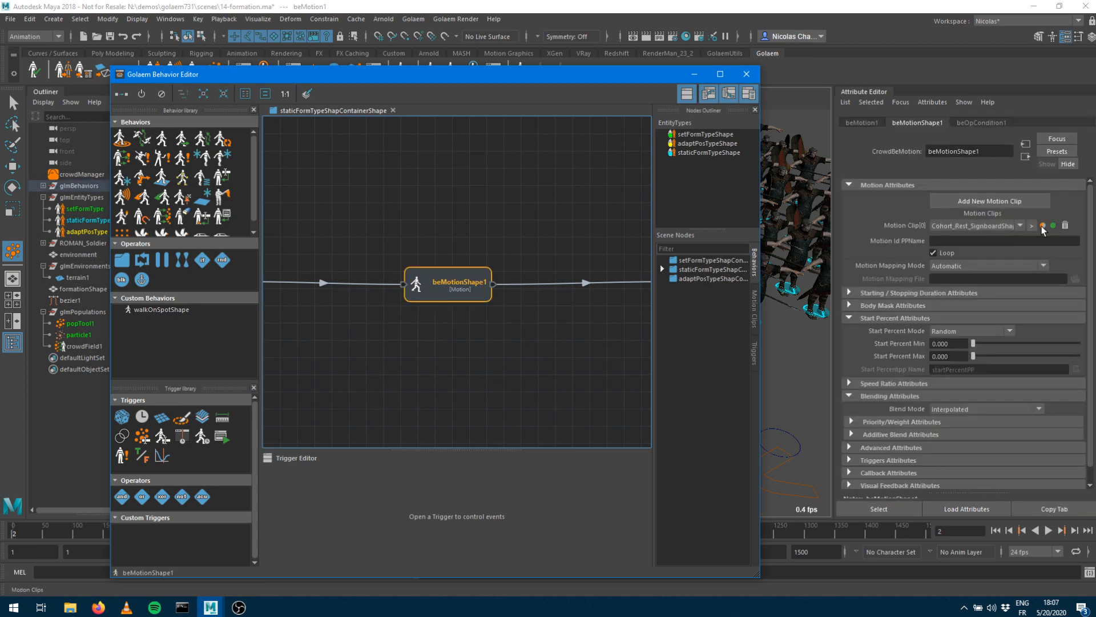
{"action": "left_click", "coordinate": [1032, 225]}
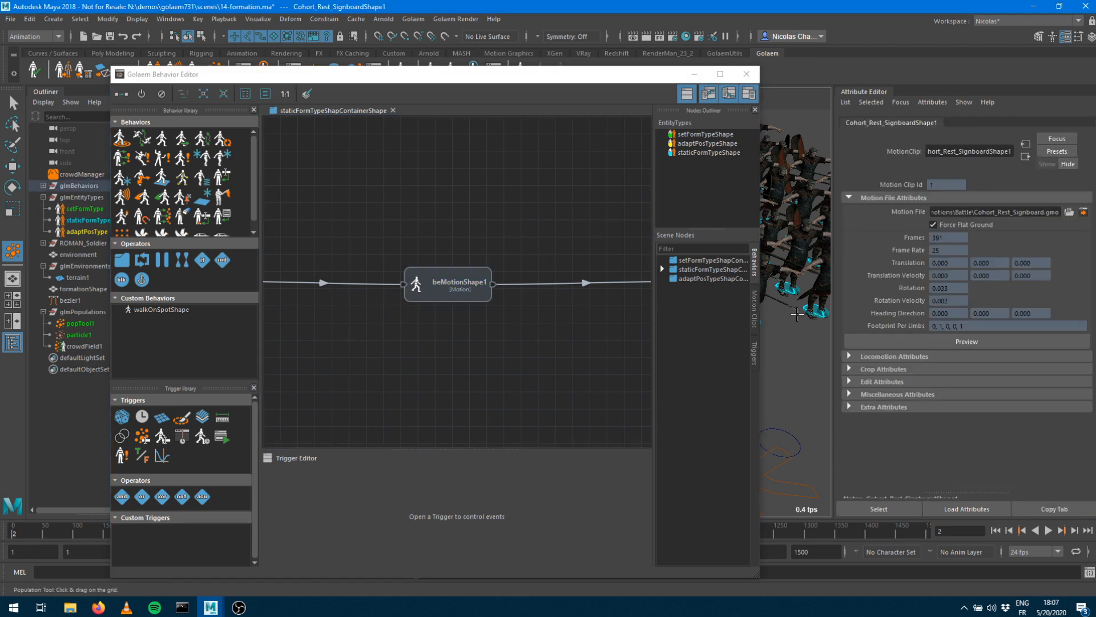
{"action": "left_click", "coordinate": [915, 342]}
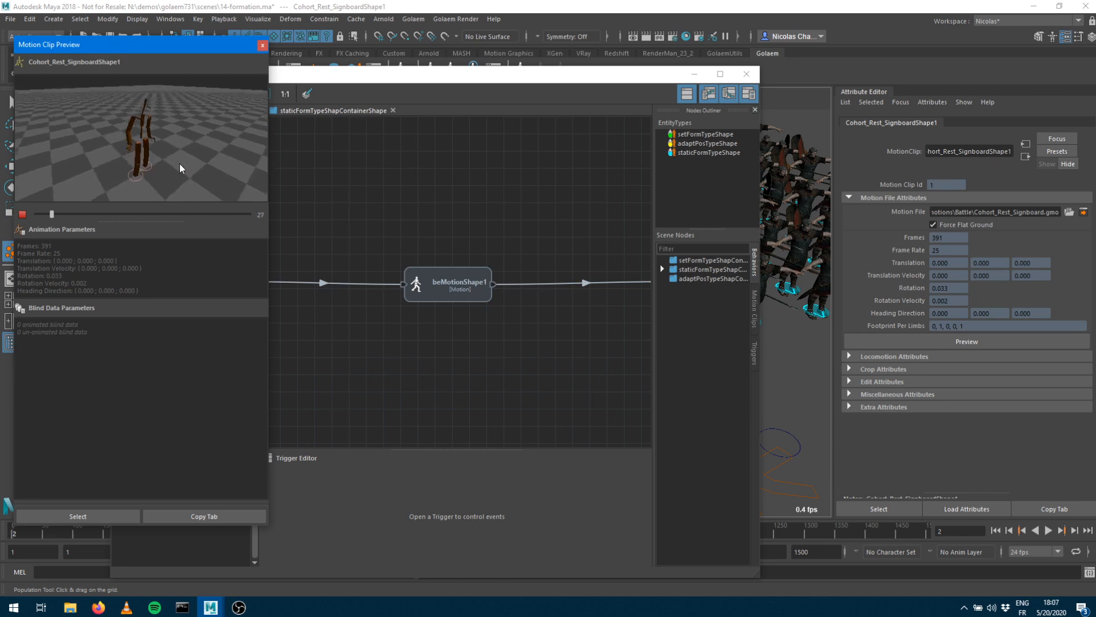
{"action": "left_click_drag", "start_coordinate": [180, 168], "coordinate": [160, 149]}
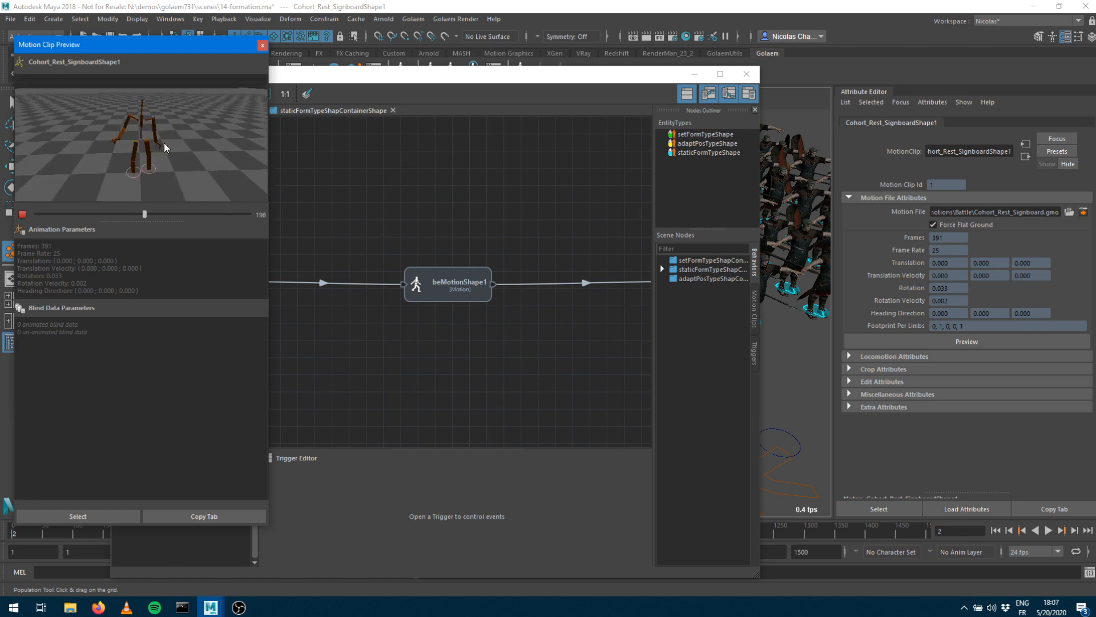
{"action": "left_click_drag", "start_coordinate": [163, 146], "coordinate": [133, 129]}
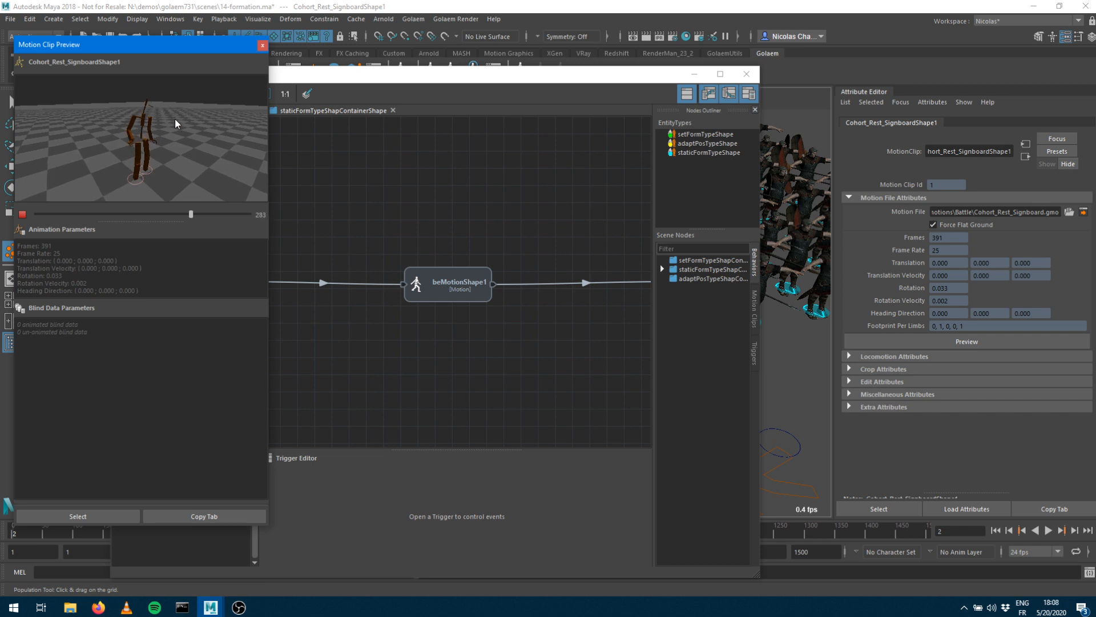
{"action": "left_click", "coordinate": [261, 46]}
Play the simulation with the Behavior Editor minimized to examine how the soldiers perform the rest motion, and stop playback
{"action": "left_click", "coordinate": [694, 74]}
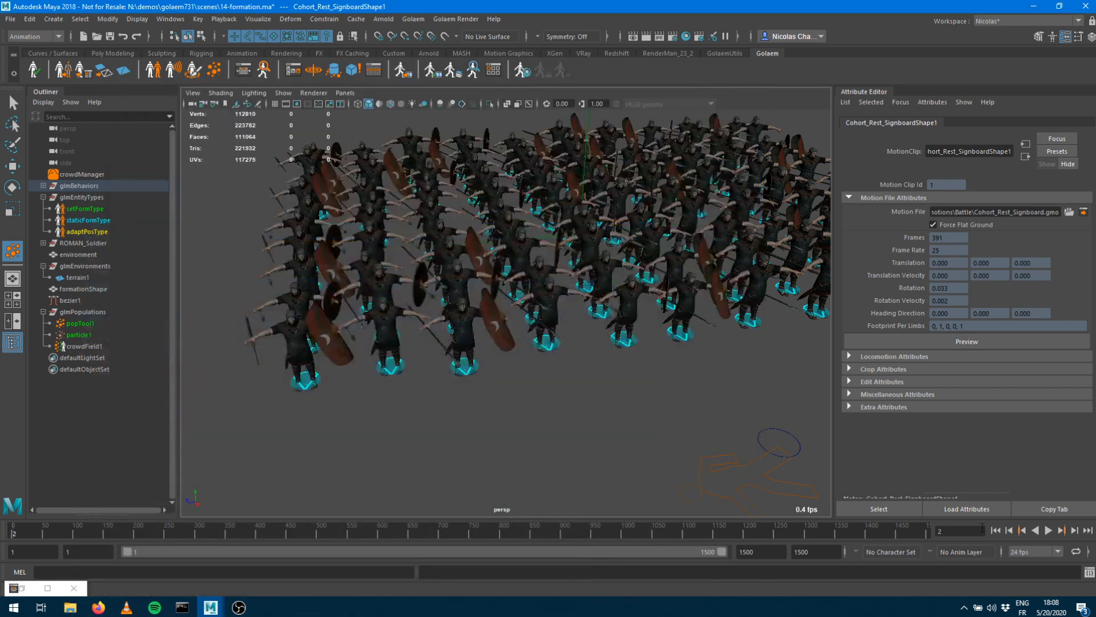
{"action": "left_click", "coordinate": [1048, 530]}
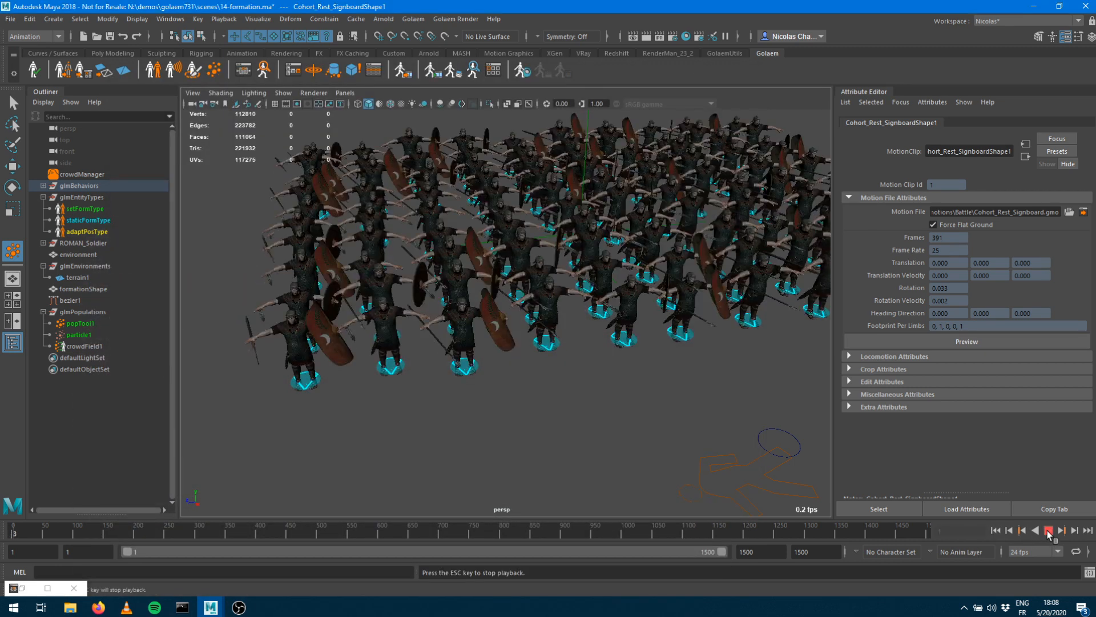
{"action": "key", "text": "Escape"}
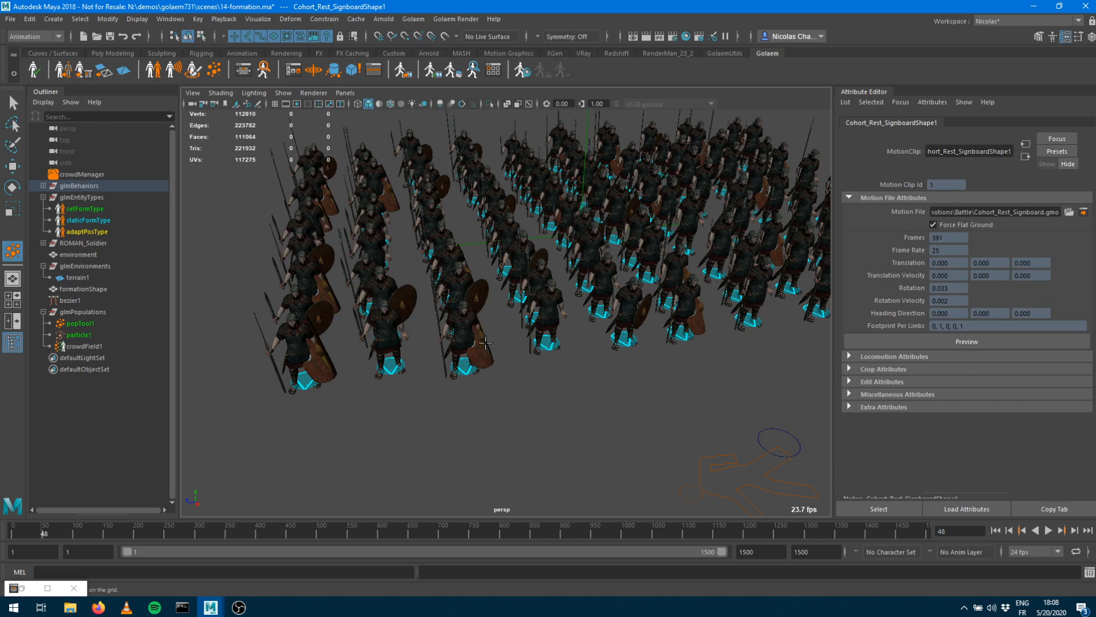
{"action": "left_click_drag", "start_coordinate": [490, 343], "coordinate": [599, 311], "text": "alt"}
{"action": "left_click", "coordinate": [1048, 530]}
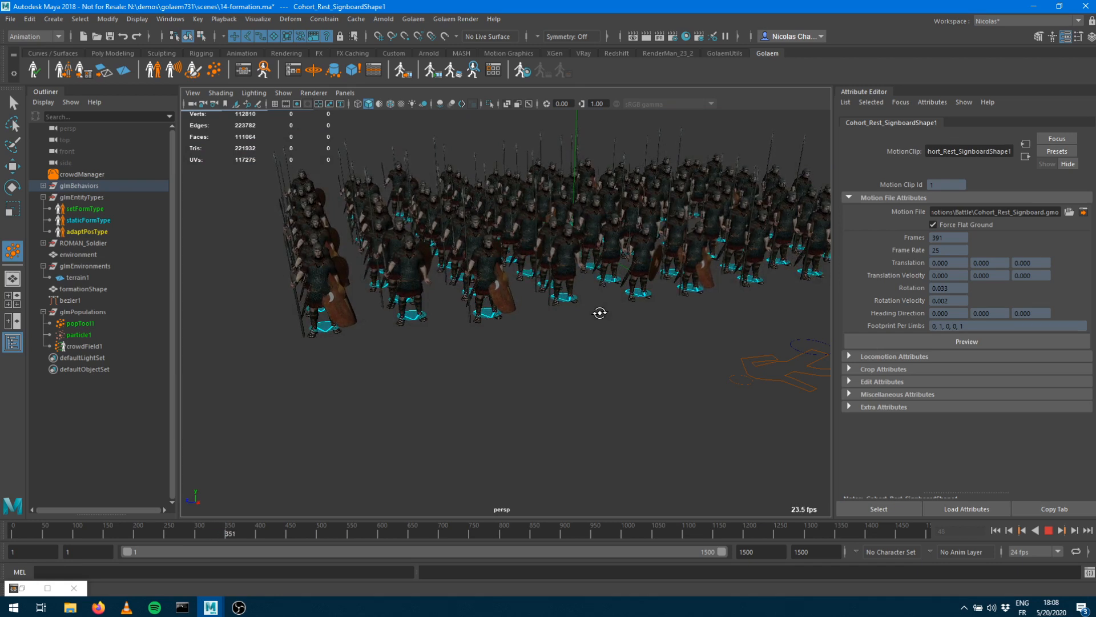
{"action": "left_click", "coordinate": [1048, 530]}
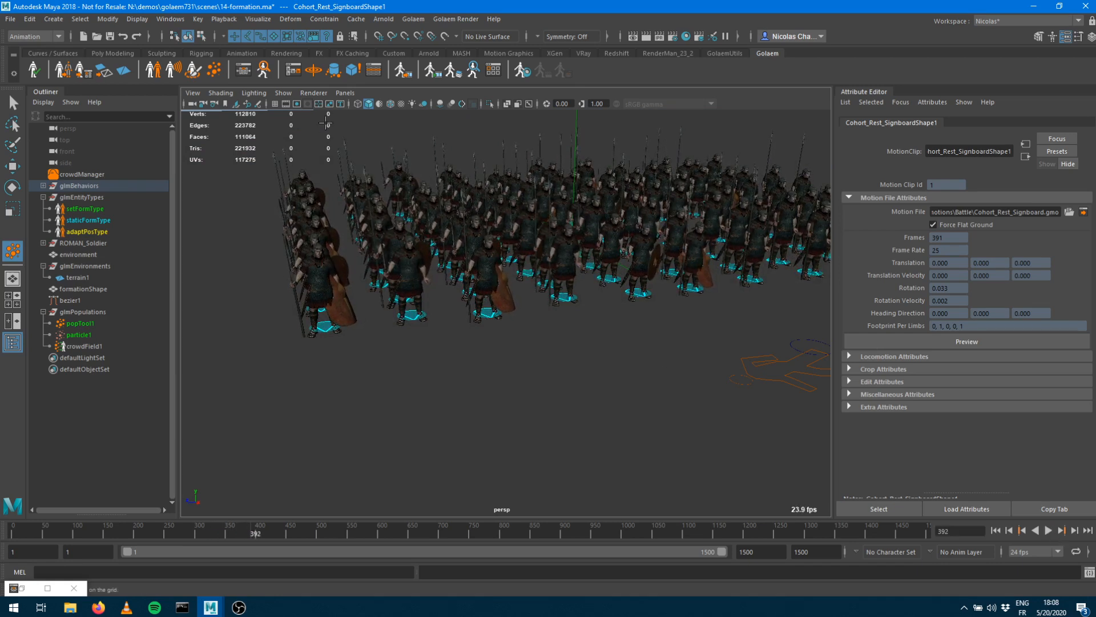
Randomize beMotionShape1 with Start Percent Max 1.000, Speed Ratio Min about 0.874 and Speed Ratio Max about 1.105
{"action": "left_click", "coordinate": [245, 75]}
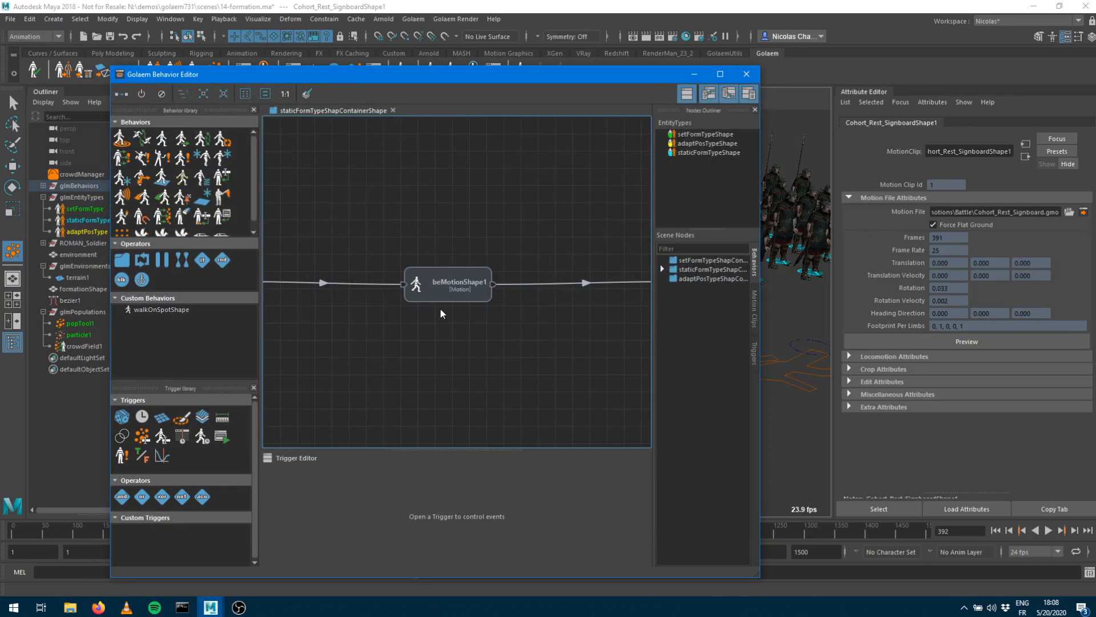
{"action": "left_click", "coordinate": [448, 288]}
{"action": "left_click_drag", "start_coordinate": [974, 355], "coordinate": [1085, 357]}
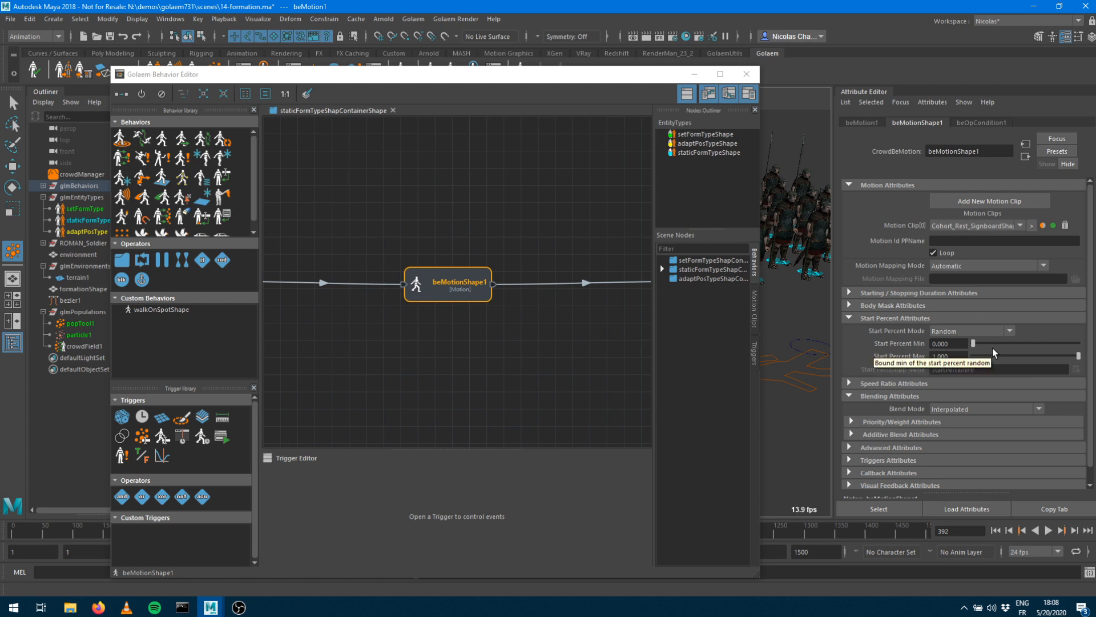
{"action": "left_click", "coordinate": [901, 384]}
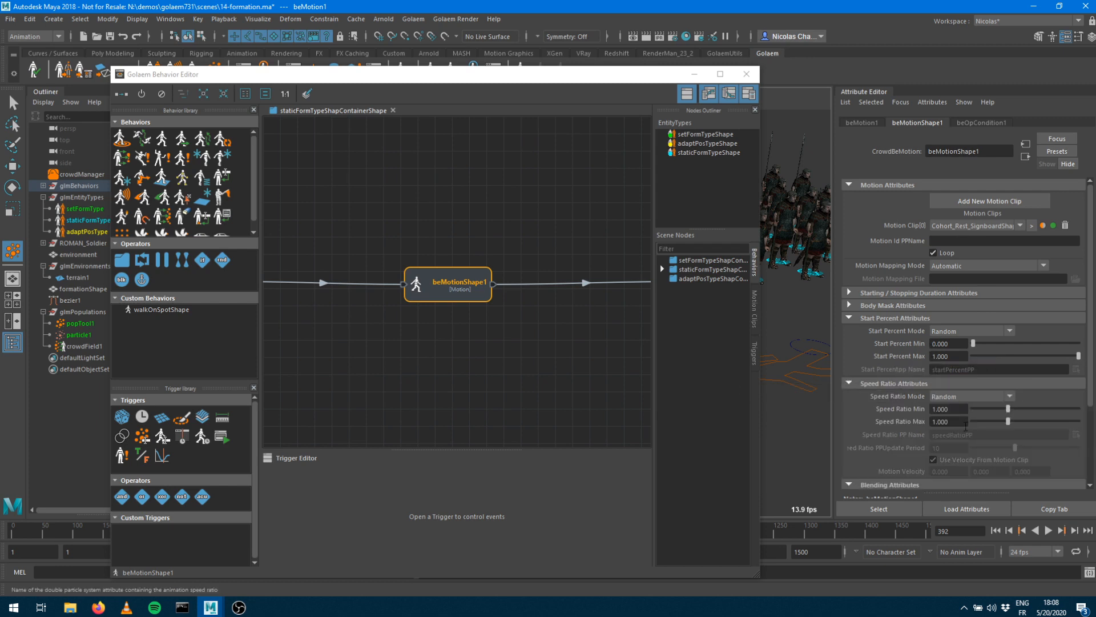
{"action": "left_click_drag", "start_coordinate": [1007, 409], "coordinate": [1004, 411]}
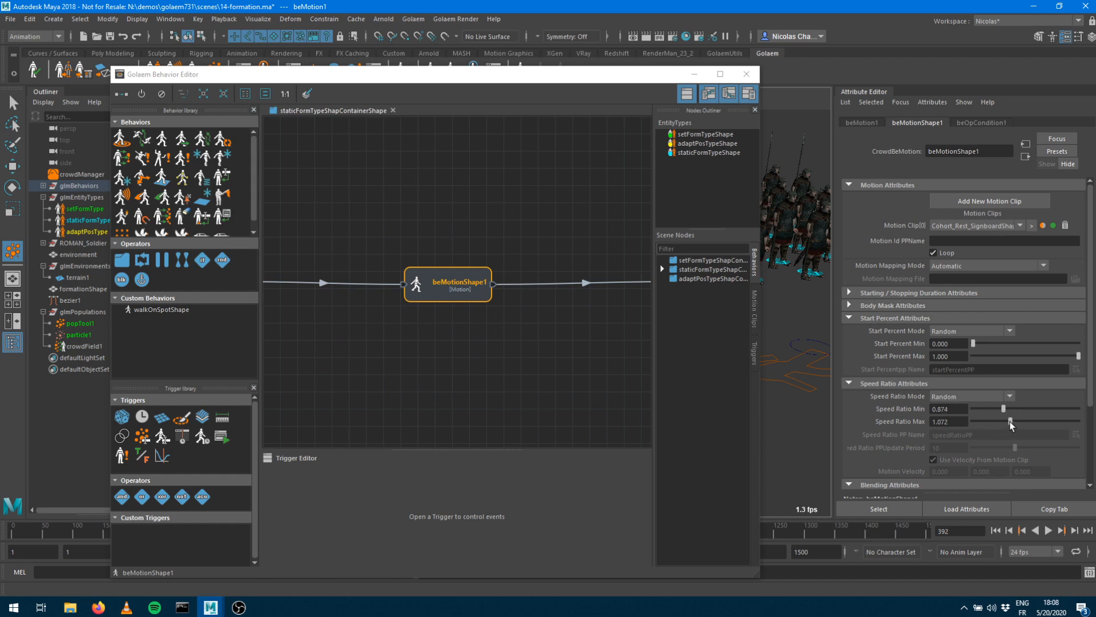
Replay the simulation from the first frame to check the variation in the soldiers' motion, and stop playback
{"action": "left_click", "coordinate": [695, 74]}
{"action": "left_click", "coordinate": [995, 530]}
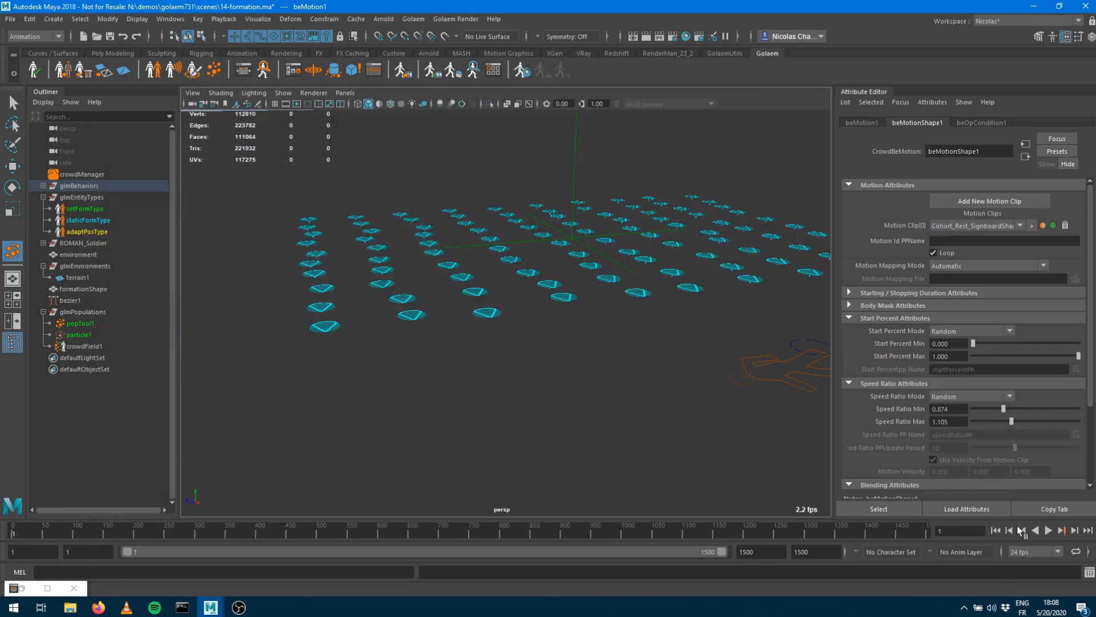
{"action": "left_click", "coordinate": [1049, 529]}
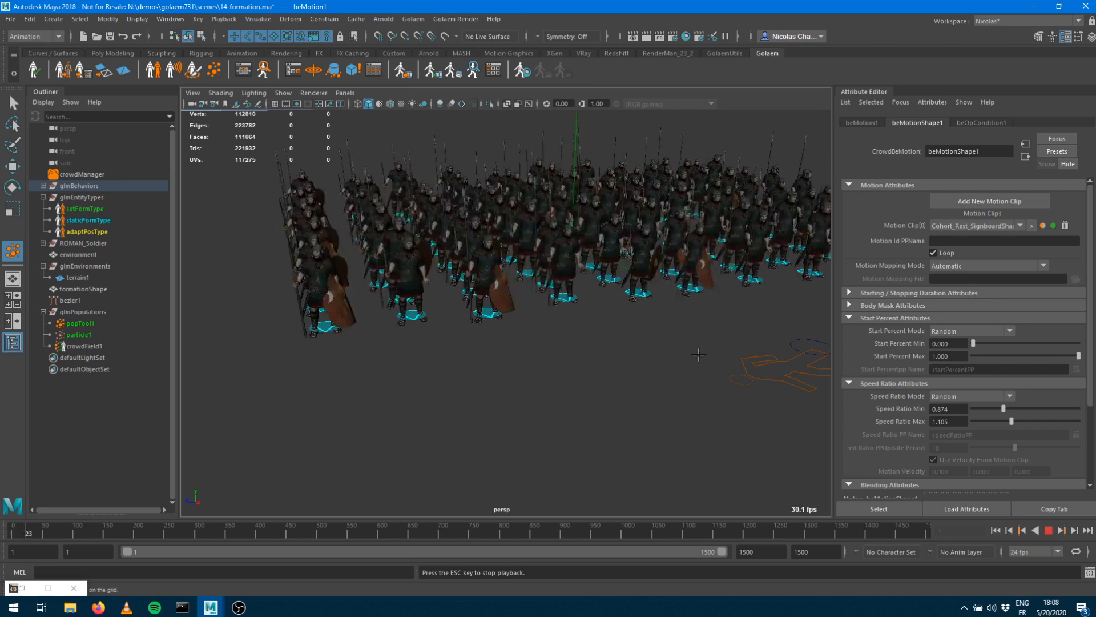
{"action": "left_click_drag", "start_coordinate": [622, 333], "coordinate": [548, 363], "text": "alt"}
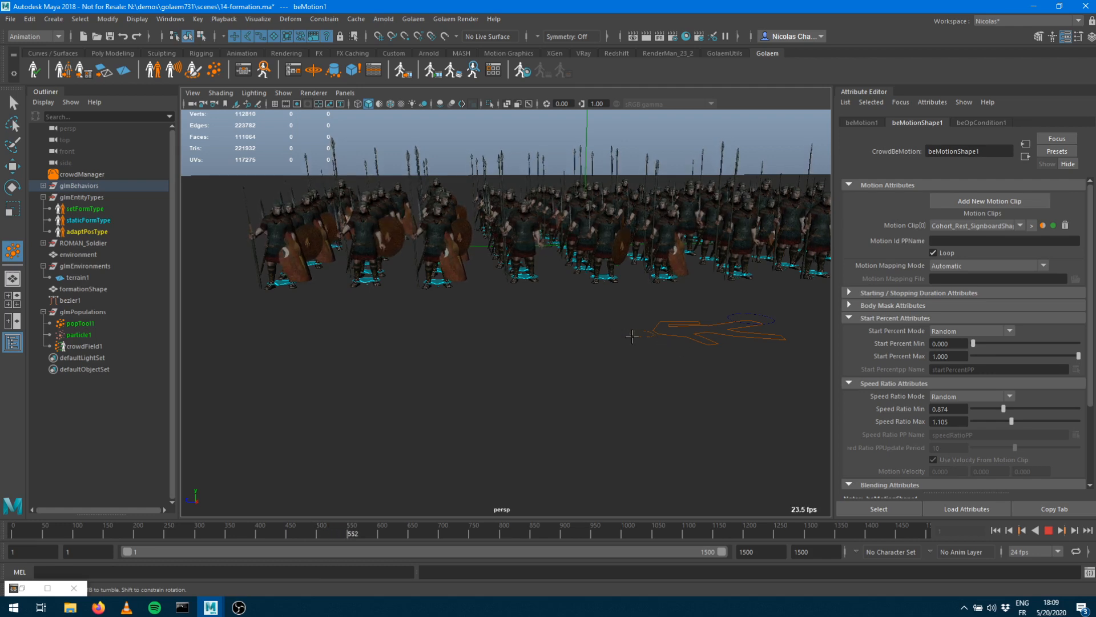
{"action": "left_click", "coordinate": [1052, 531]}
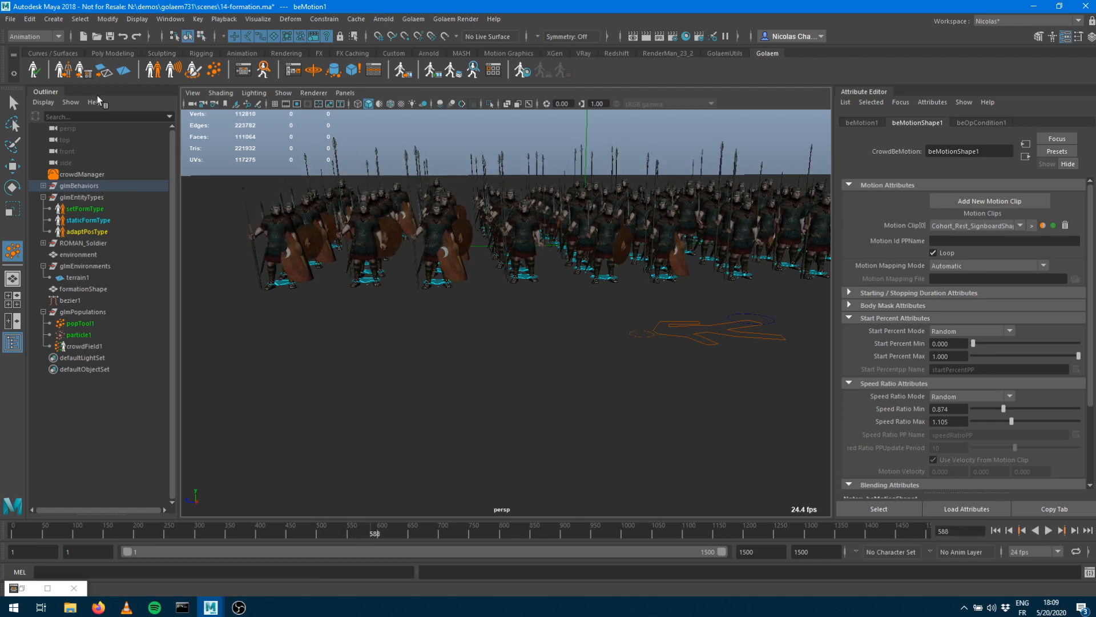
Add a SetBone behavior in parallel with beMotionShape1 in the static formation's behavior graph and give it a new bone expression
{"action": "left_click", "coordinate": [245, 74]}
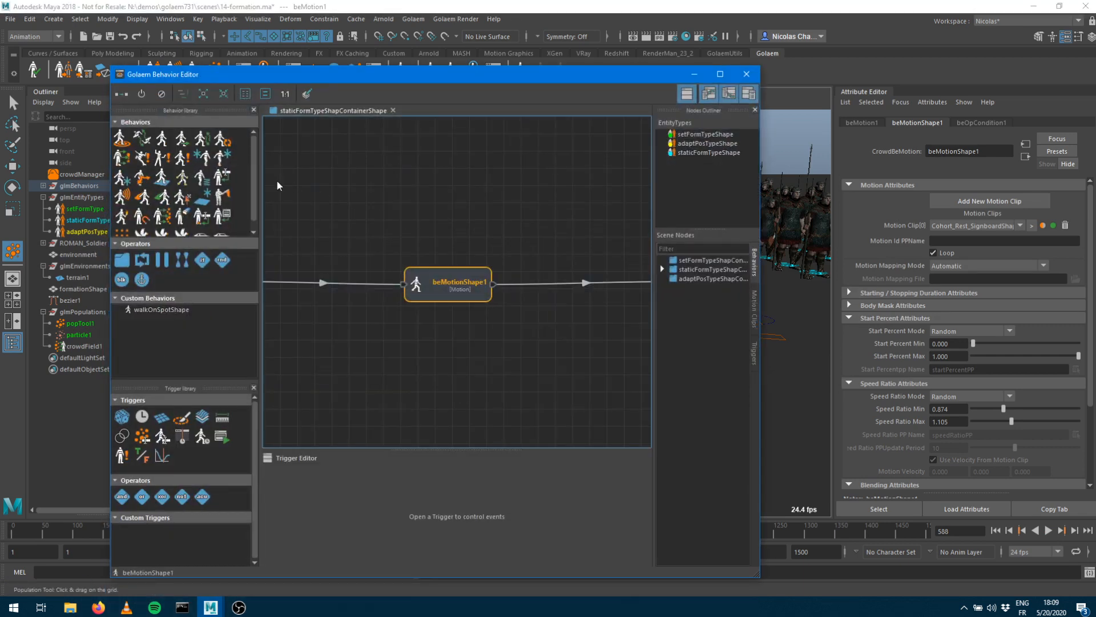
{"action": "left_click_drag", "start_coordinate": [183, 182], "coordinate": [447, 375]}
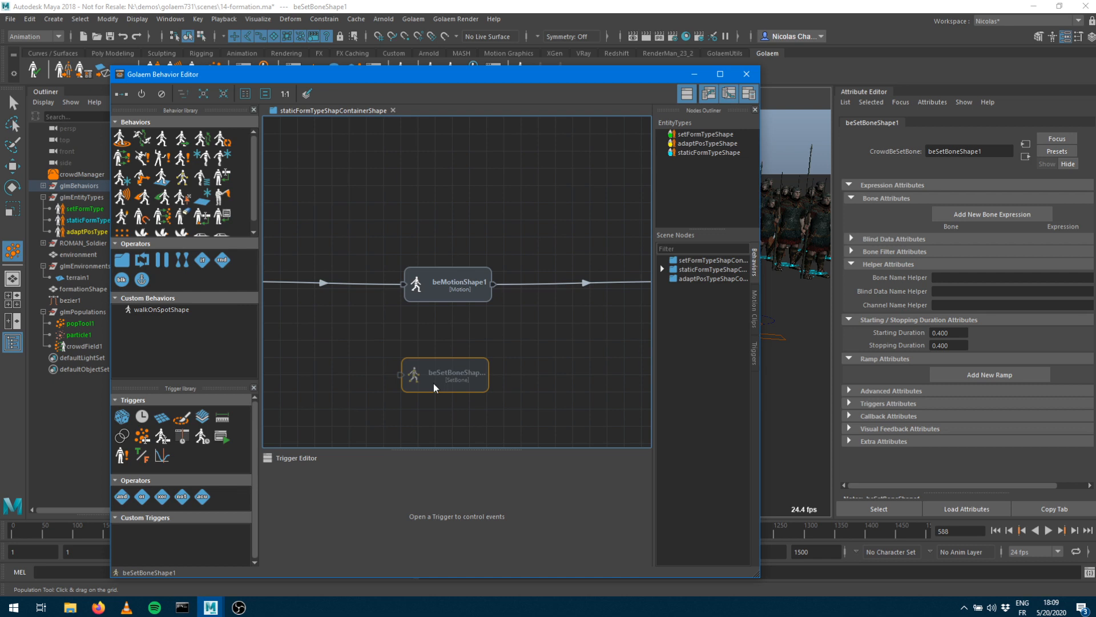
{"action": "left_click_drag", "start_coordinate": [445, 375], "coordinate": [448, 324]}
{"action": "left_click", "coordinate": [431, 274]}
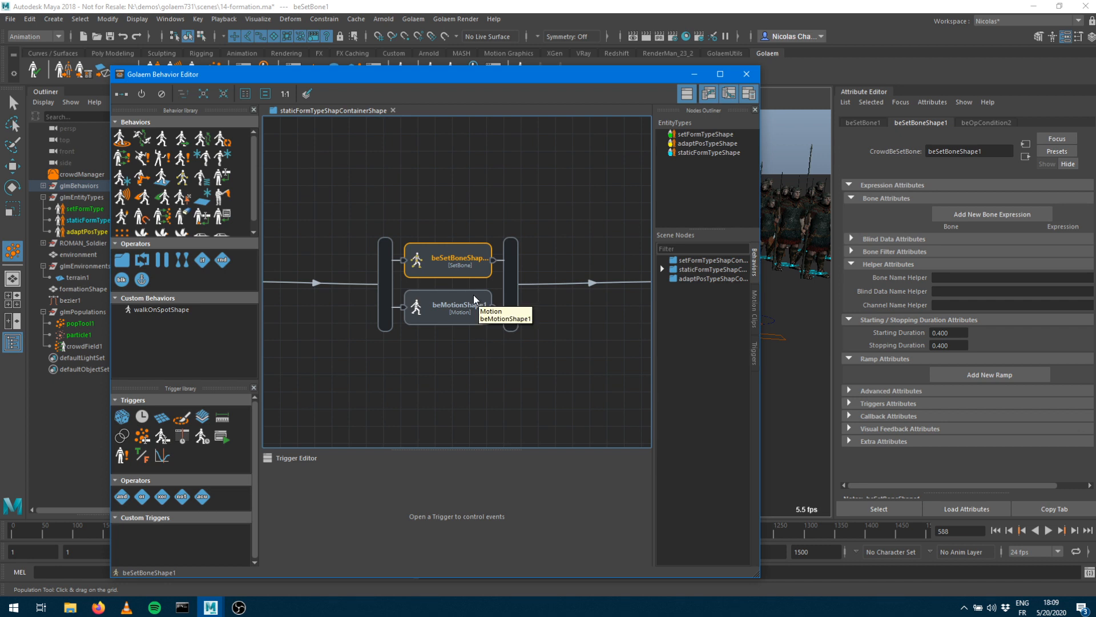
{"action": "left_click_drag", "start_coordinate": [560, 71], "coordinate": [418, 53]}
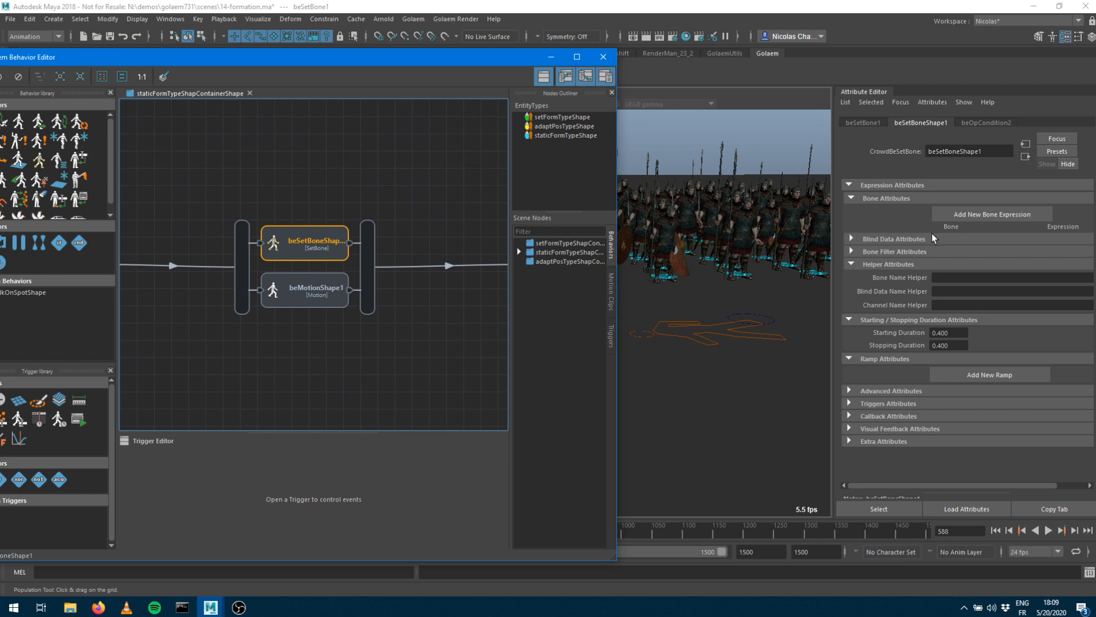
{"action": "left_click", "coordinate": [982, 214]}
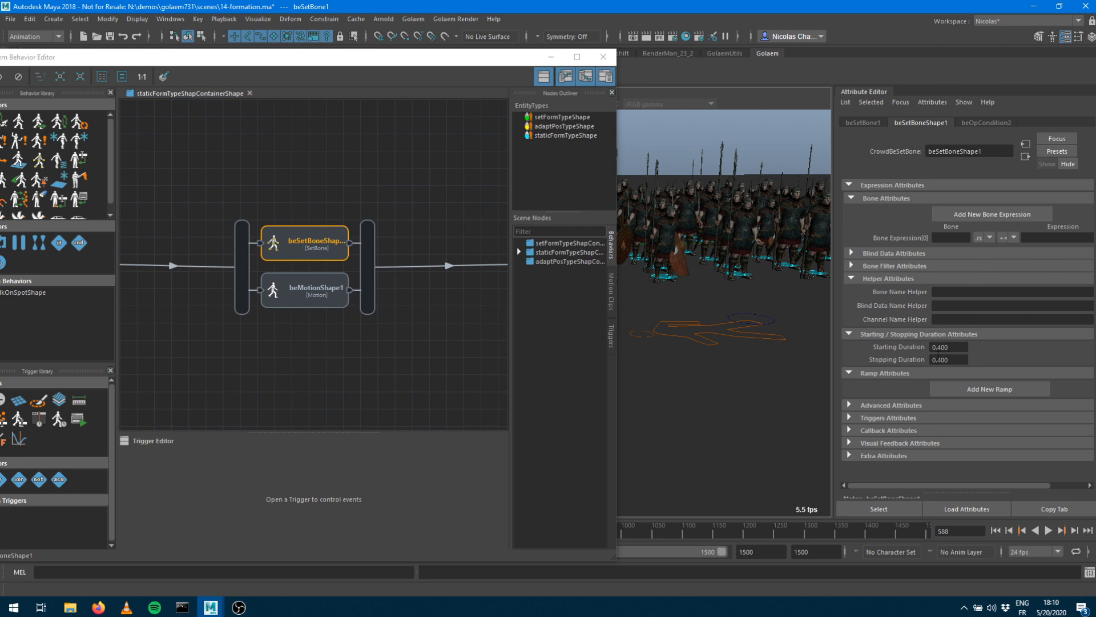
Try adding three more bone expressions to beSetBoneShape1 and delete the extra ones
{"action": "left_click", "coordinate": [959, 214]}
{"action": "left_click", "coordinate": [959, 214]}
{"action": "left_click", "coordinate": [959, 214]}
{"action": "left_click_drag", "start_coordinate": [831, 211], "coordinate": [762, 224]}
{"action": "left_click", "coordinate": [1054, 253]}
{"action": "left_click", "coordinate": [1054, 253]}
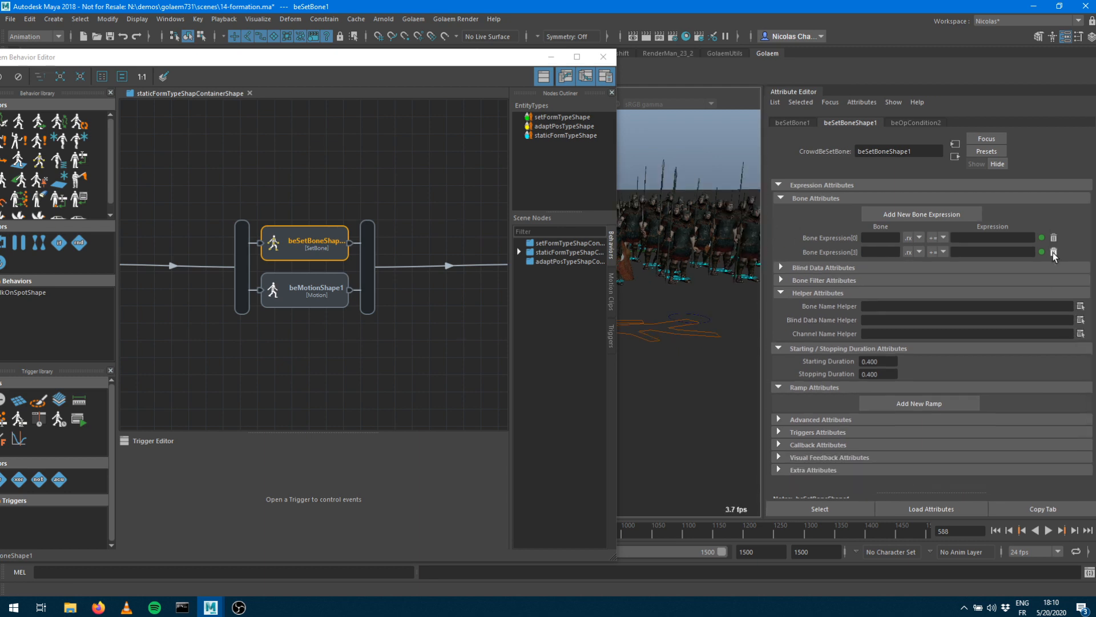
{"action": "left_click", "coordinate": [1054, 253]}
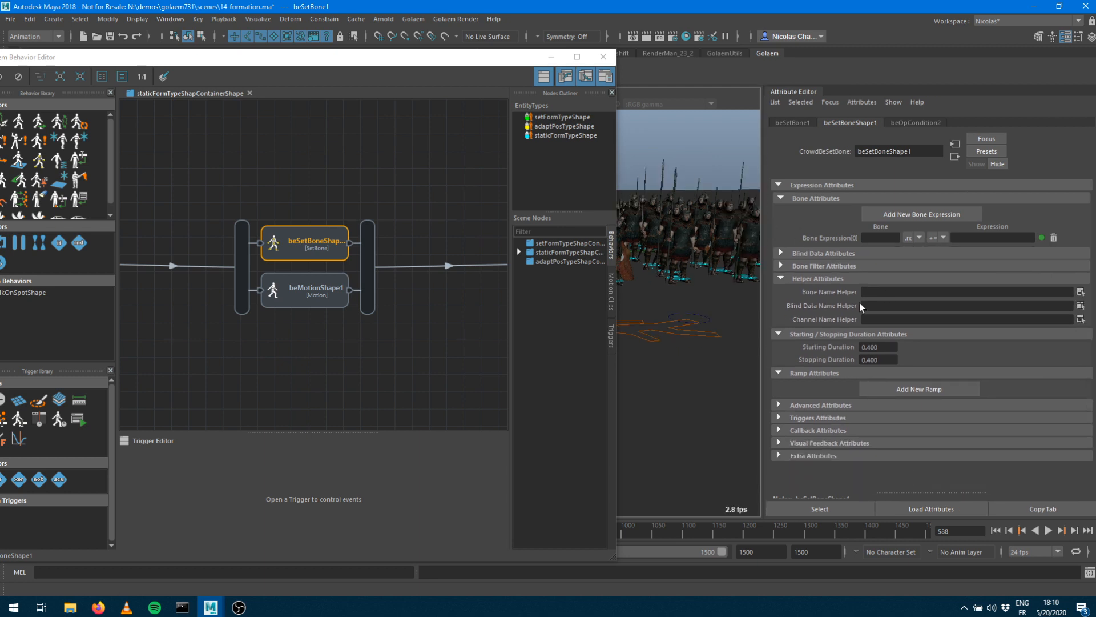
Filter the character bones by "wrist", pick Wrist_R, and enter it as the bone of the remaining expression
{"action": "left_click", "coordinate": [882, 238]}
{"action": "left_click", "coordinate": [995, 238]}
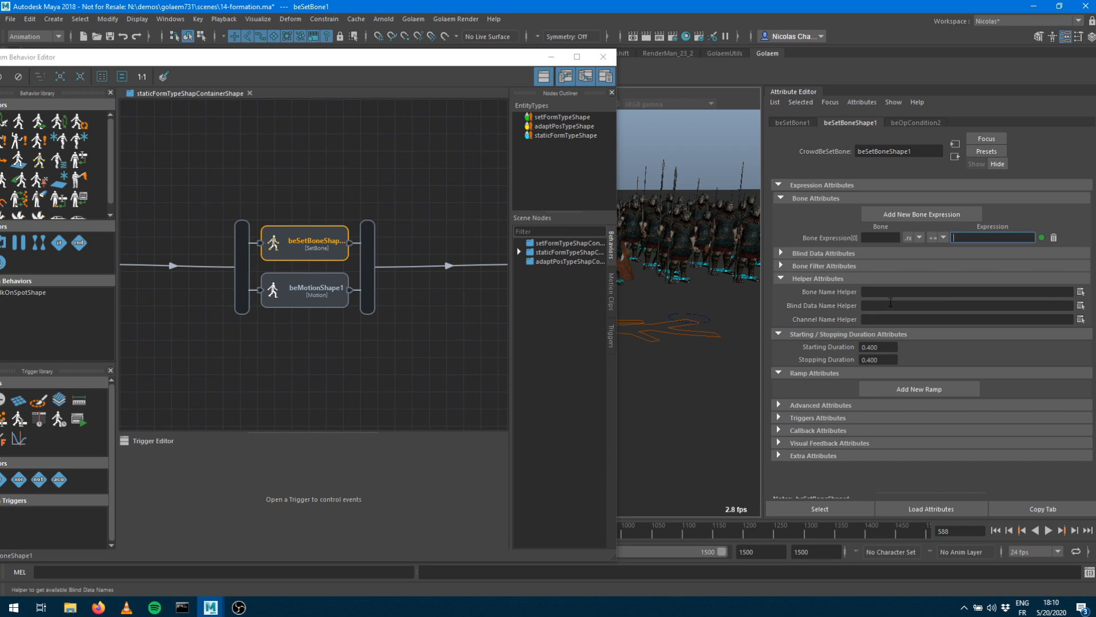
{"action": "left_click", "coordinate": [1081, 292]}
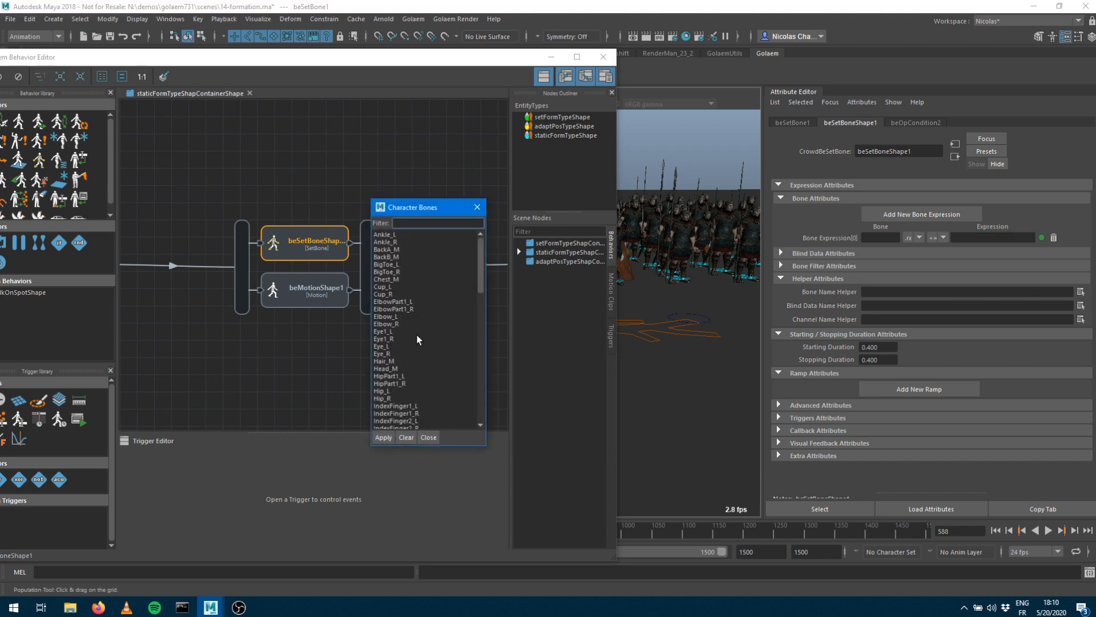
{"action": "scroll", "coordinate": [416, 335], "scroll_direction": "down", "scroll_amount": 15}
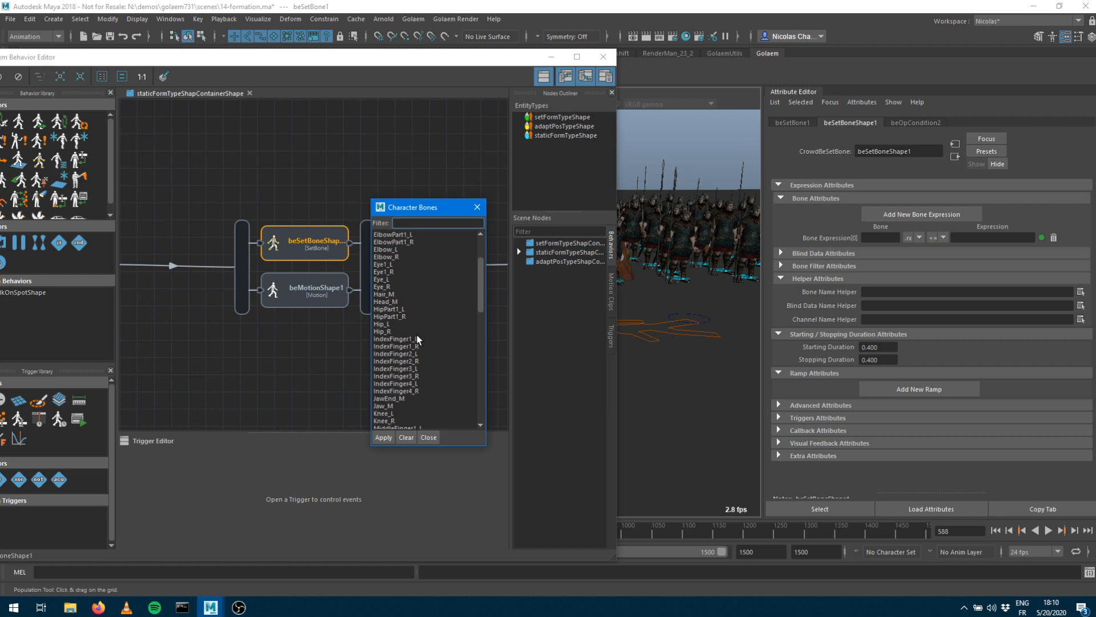
{"action": "scroll", "coordinate": [417, 334], "scroll_direction": "up", "scroll_amount": 10}
{"action": "key", "text": "Return"}
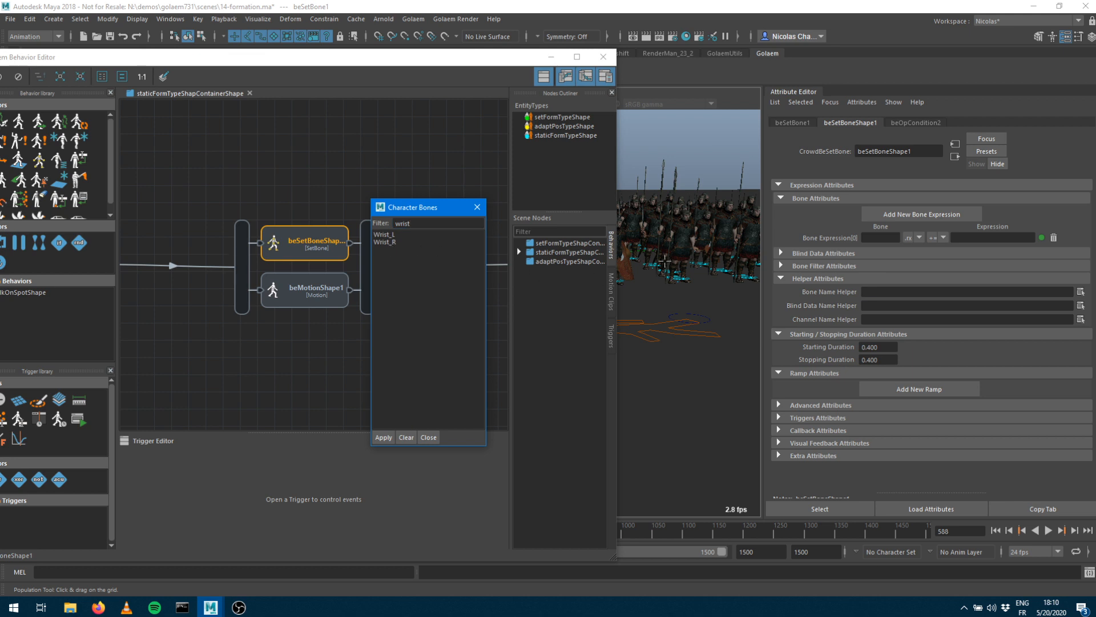
{"action": "double_click", "coordinate": [387, 241]}
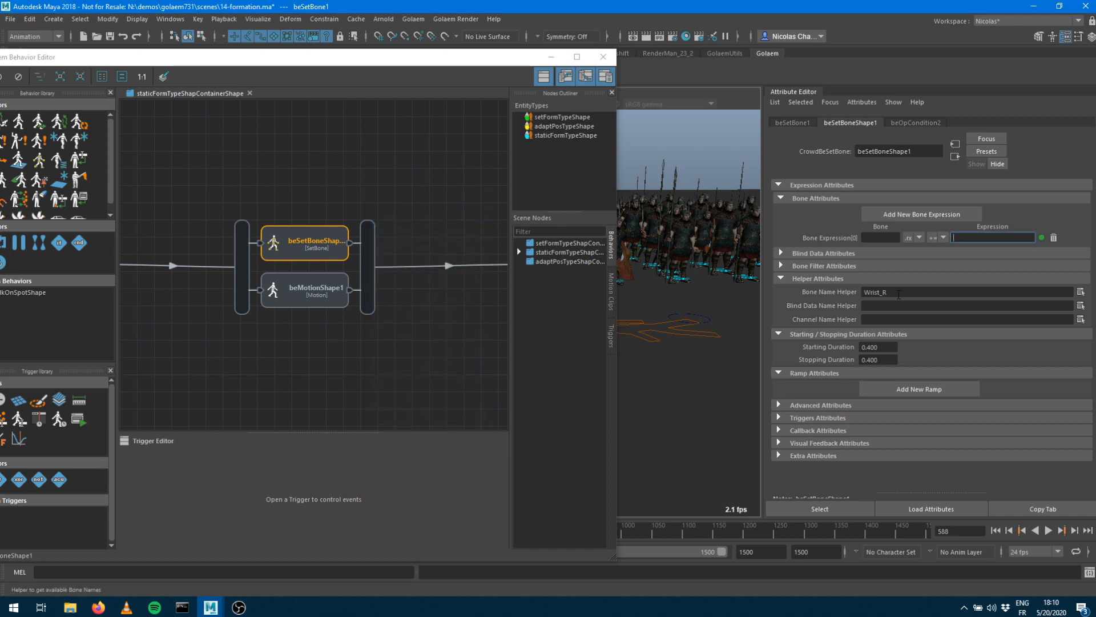
{"action": "key", "text": "ctrl+c"}
{"action": "left_click", "coordinate": [879, 237]}
{"action": "key", "text": "ctrl+v"}
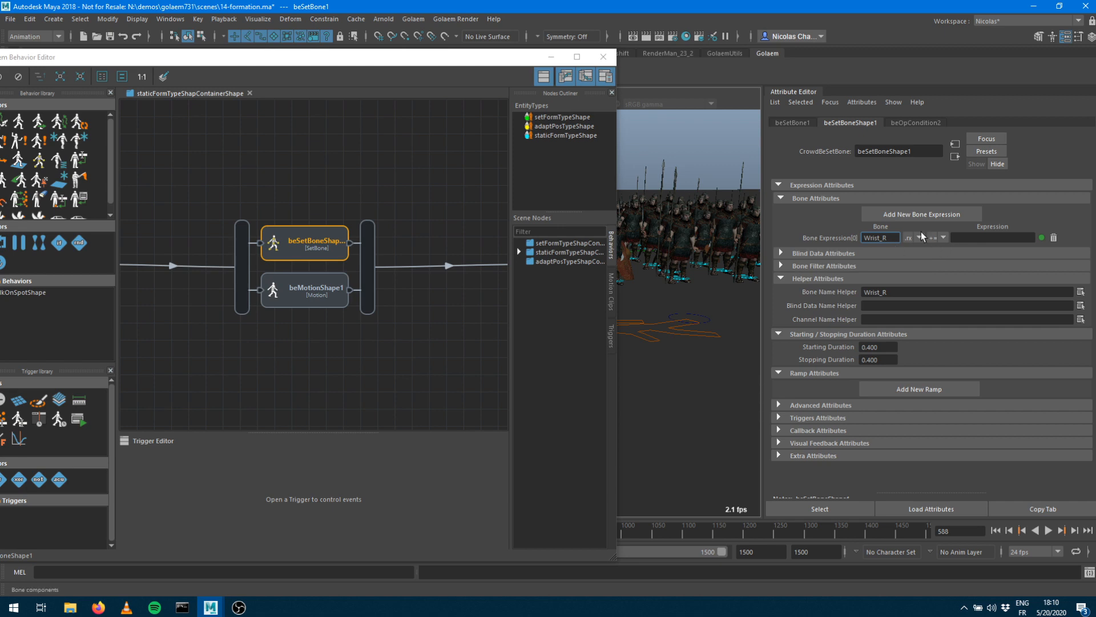
Set the bone expression of Wrist_R to 90 on the .rx channel
{"action": "left_click", "coordinate": [976, 237]}
{"action": "type", "text": "90"}
{"action": "key", "text": "Tab"}
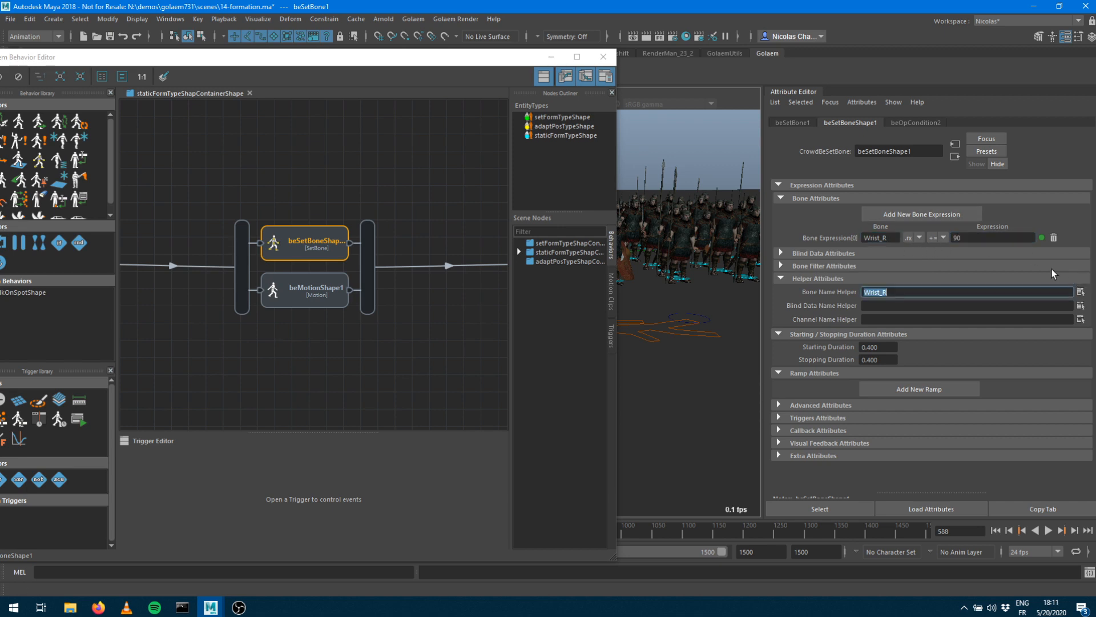
{"action": "left_click", "coordinate": [915, 237]}
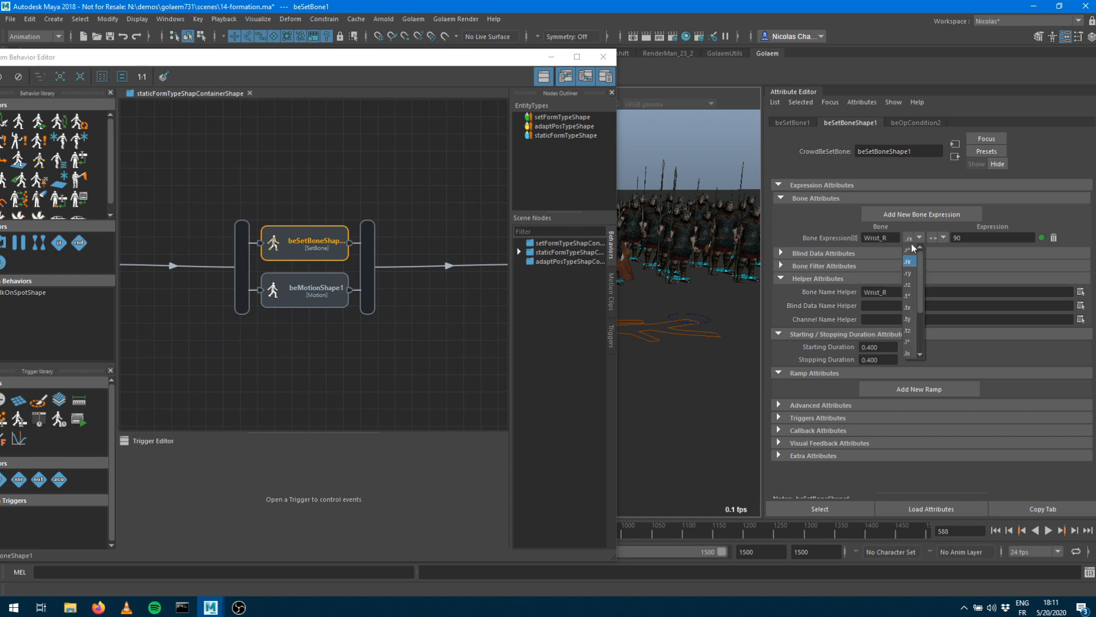
{"action": "left_click", "coordinate": [911, 243]}
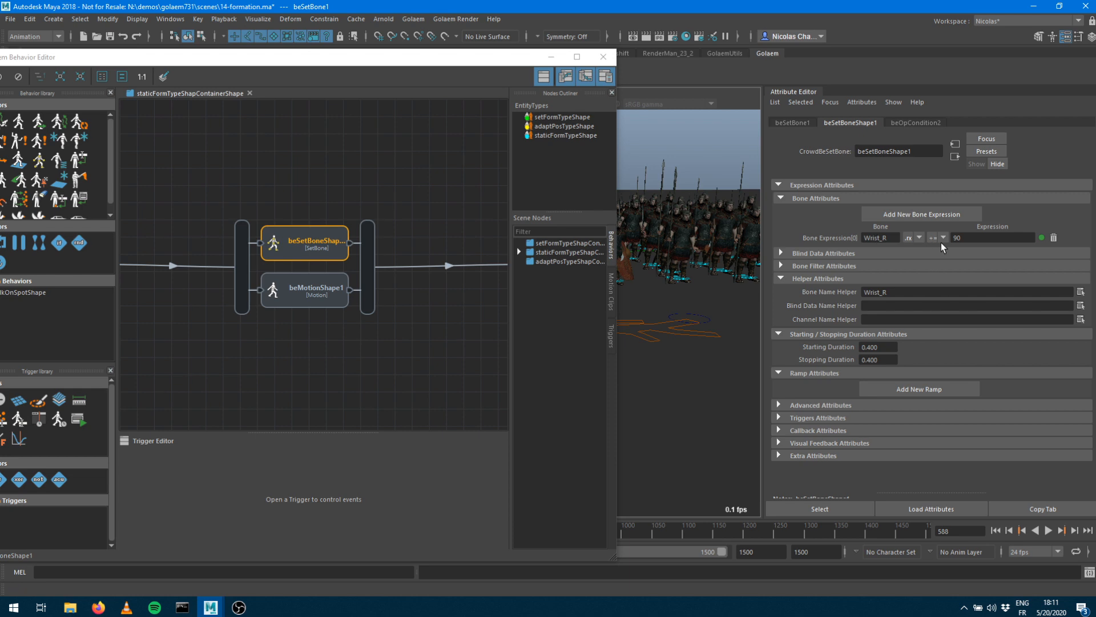
{"action": "left_click", "coordinate": [962, 240]}
Minimize the Behavior Editor and step the simulation from the first frame to frame 7 to examine the soldiers' wrist rotation
{"action": "left_click", "coordinate": [551, 57]}
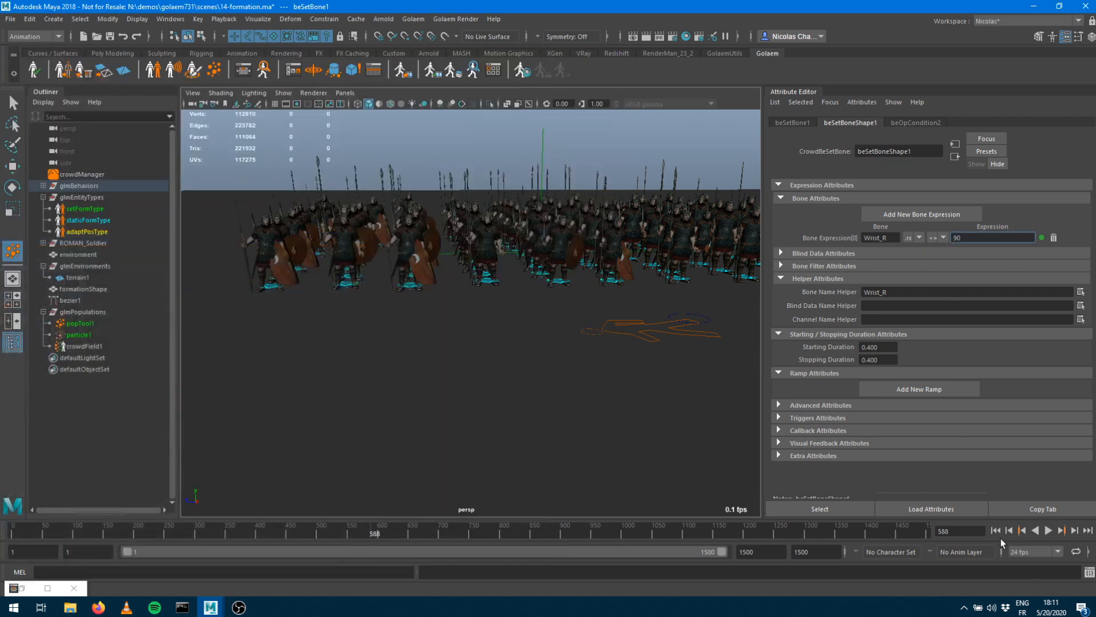
{"action": "left_click", "coordinate": [997, 531]}
{"action": "left_click", "coordinate": [1074, 531]}
{"action": "left_click", "coordinate": [1074, 530]}
{"action": "left_click", "coordinate": [1074, 531]}
{"action": "left_click", "coordinate": [1074, 530]}
{"action": "left_click", "coordinate": [1074, 530]}
{"action": "left_click", "coordinate": [1074, 530]}
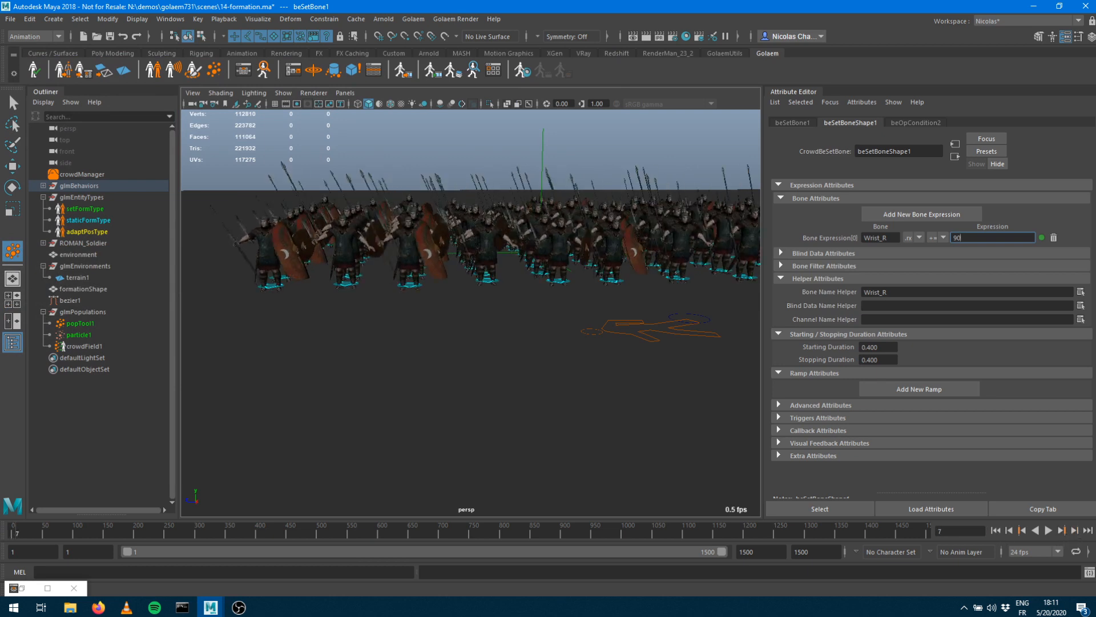
{"action": "left_click_drag", "start_coordinate": [445, 281], "coordinate": [365, 243], "text": "alt"}
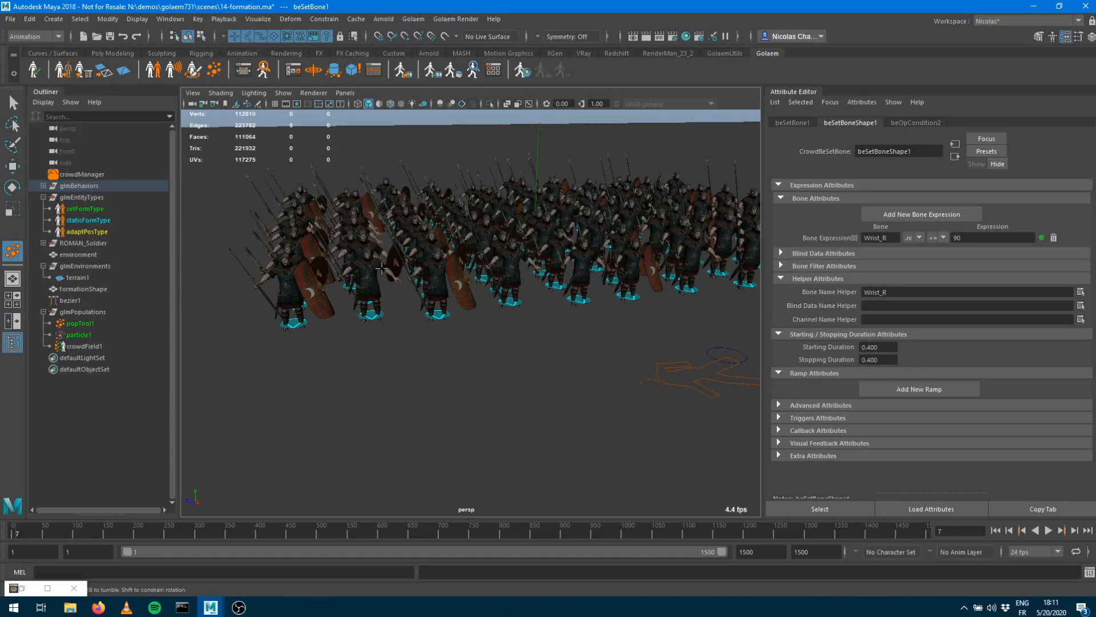
{"action": "left_click_drag", "start_coordinate": [486, 308], "coordinate": [490, 294], "text": "alt"}
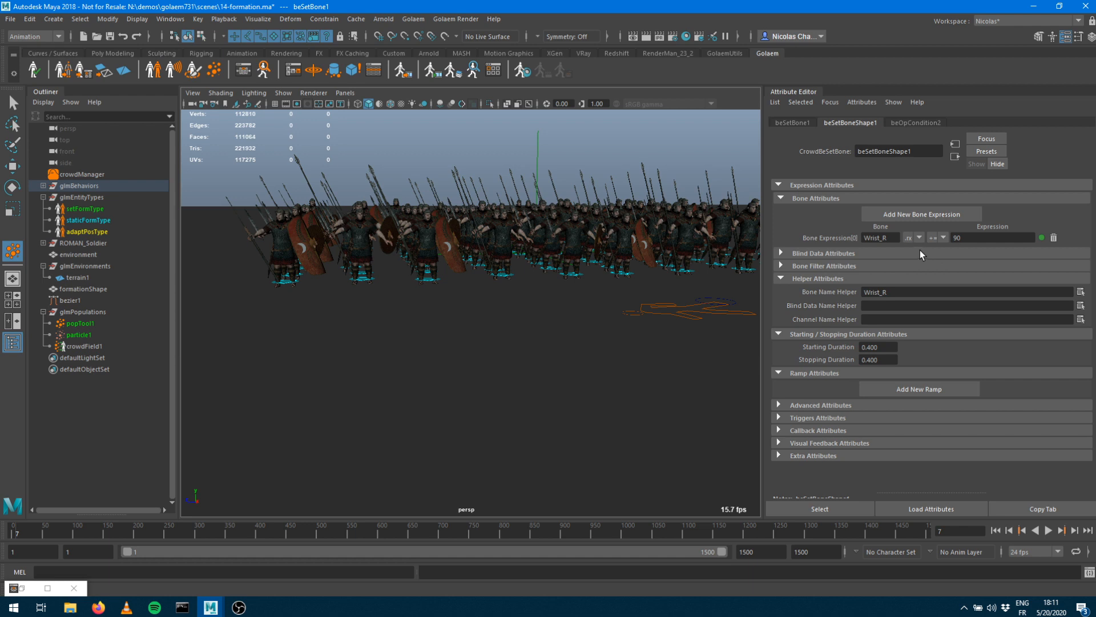
Add three ramps to beSetBoneShape1 and replace the Wrist_R expression with #ramp0#
{"action": "left_click", "coordinate": [907, 390]}
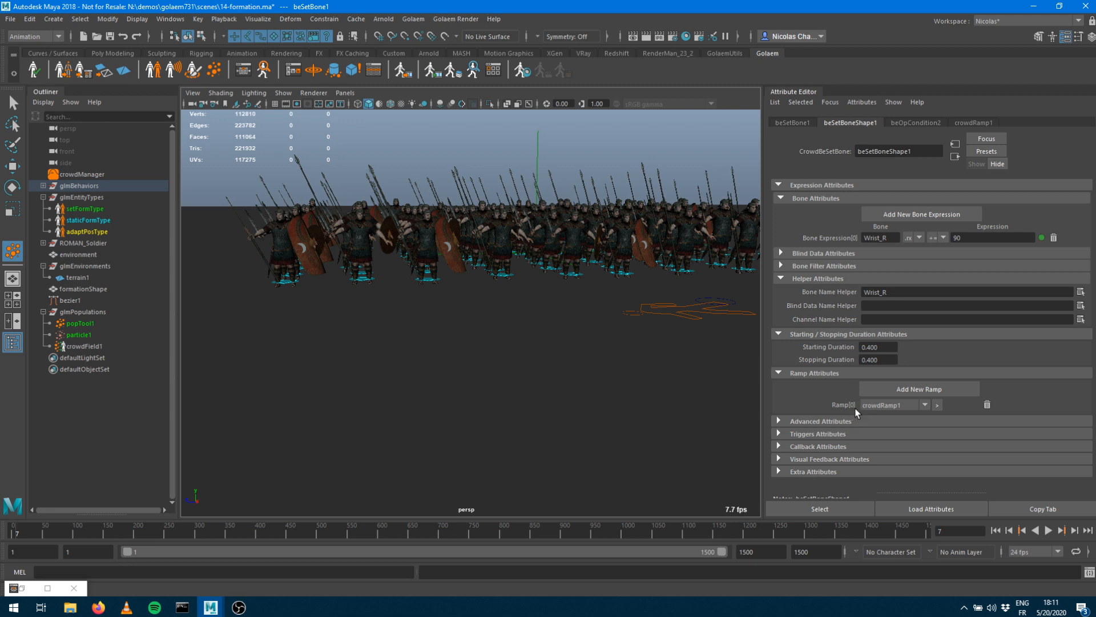
{"action": "left_click", "coordinate": [921, 388]}
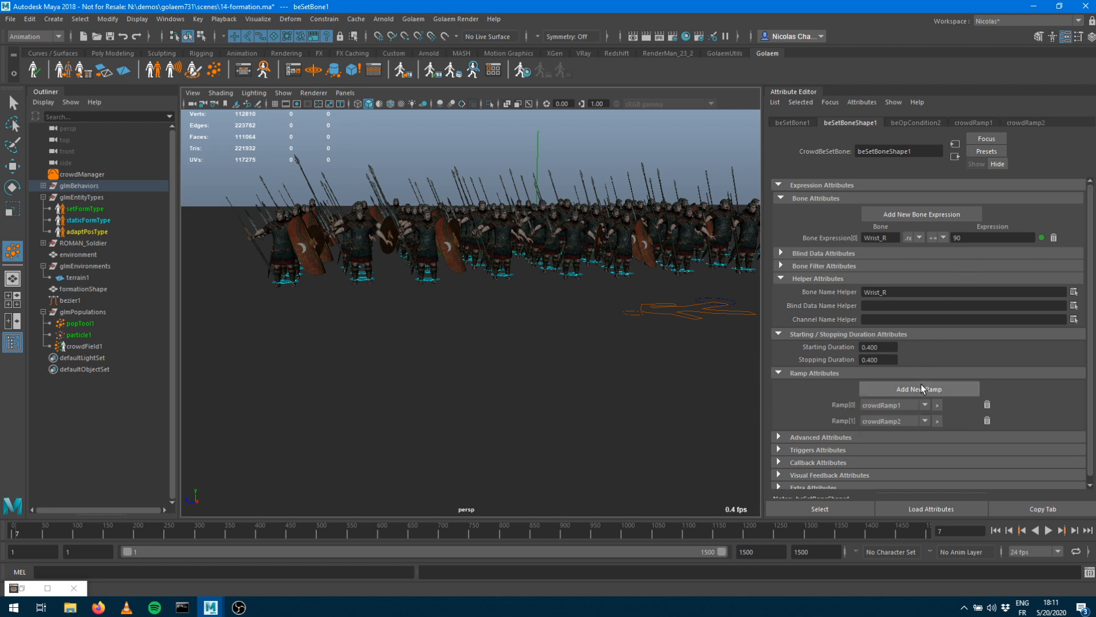
{"action": "left_click", "coordinate": [920, 388]}
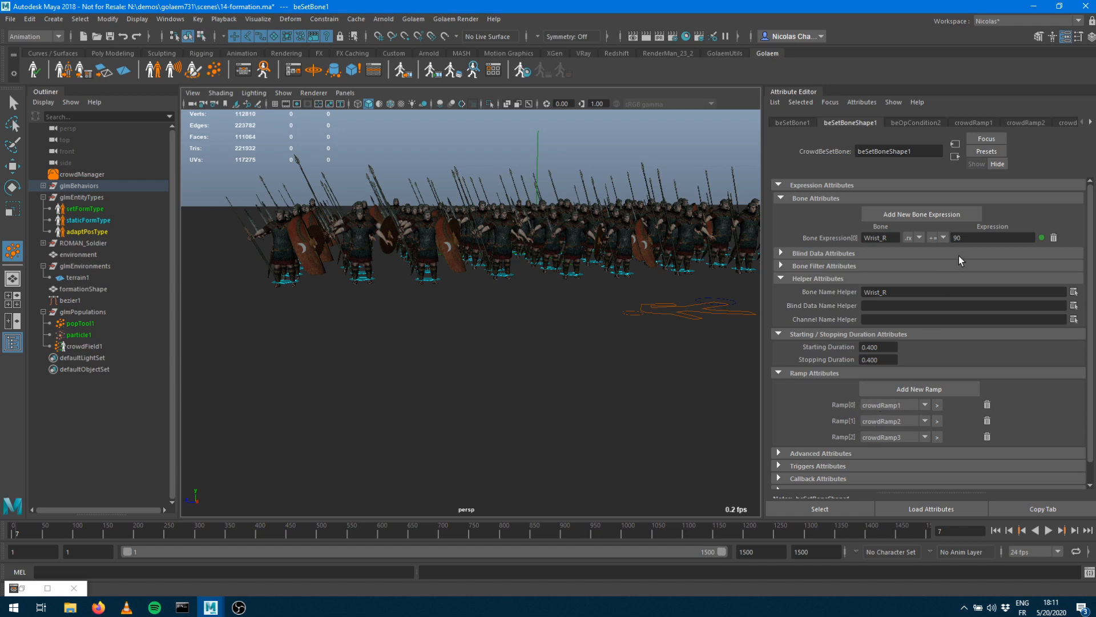
{"action": "double_click", "coordinate": [964, 237]}
{"action": "type", "text": "#ramp0#"}
{"action": "key", "text": "Tab"}
{"action": "left_click", "coordinate": [996, 238]}
Shape the crowdRamp1 curve to rise linearly from value 0 at position 0 to value 1 at position 1
{"action": "left_click", "coordinate": [937, 405]}
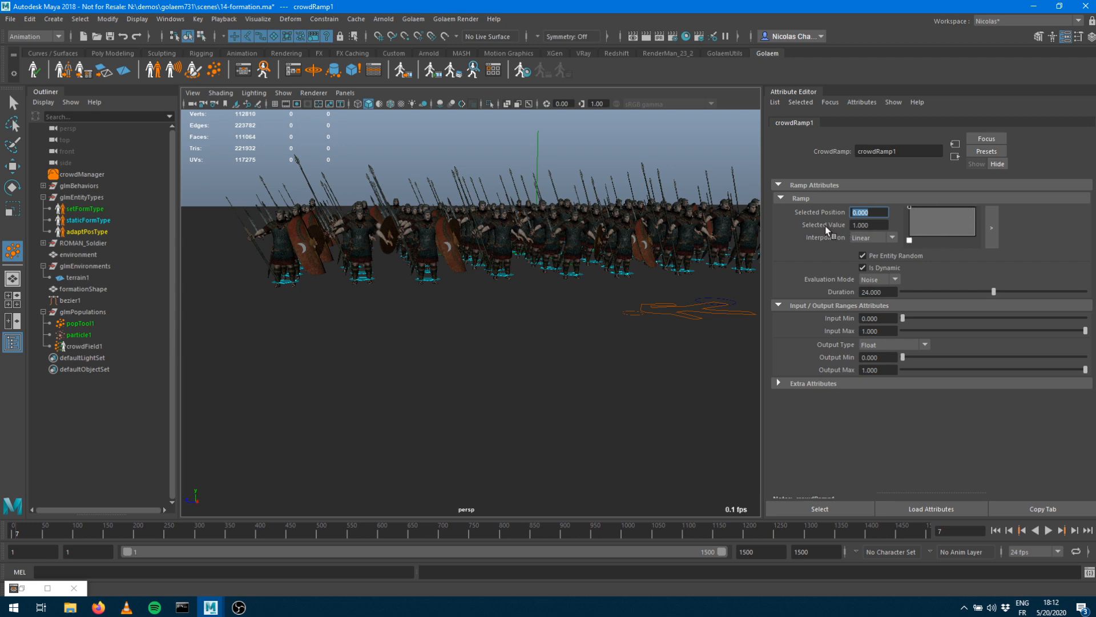
{"action": "left_click", "coordinate": [909, 208]}
{"action": "left_click_drag", "start_coordinate": [909, 206], "coordinate": [909, 235]}
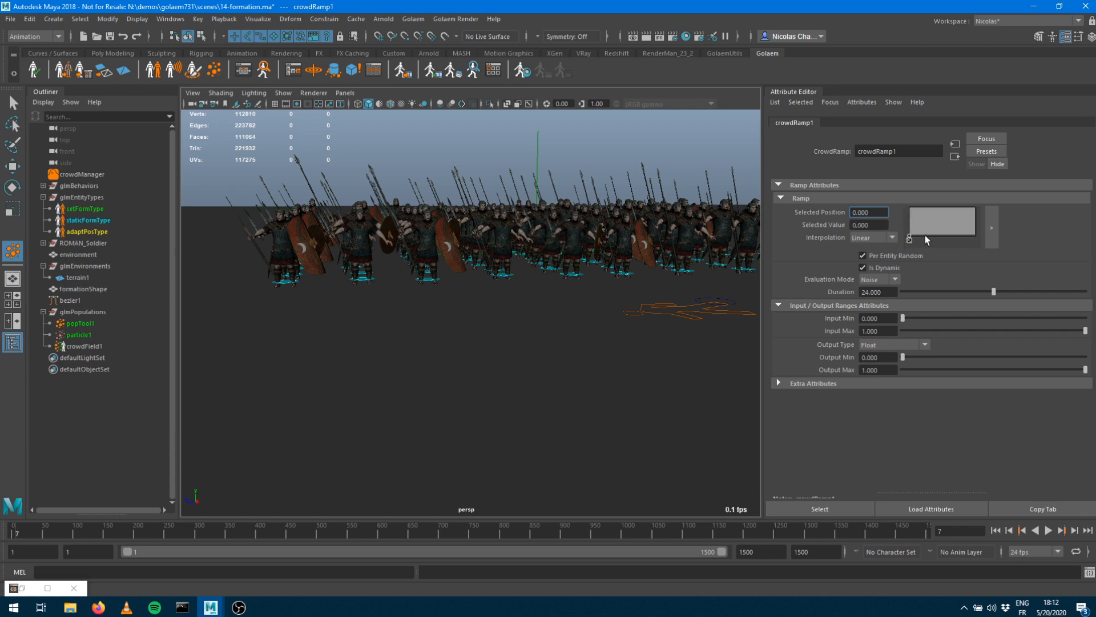
{"action": "left_click", "coordinate": [976, 213]}
{"action": "left_click_drag", "start_coordinate": [978, 212], "coordinate": [977, 205]}
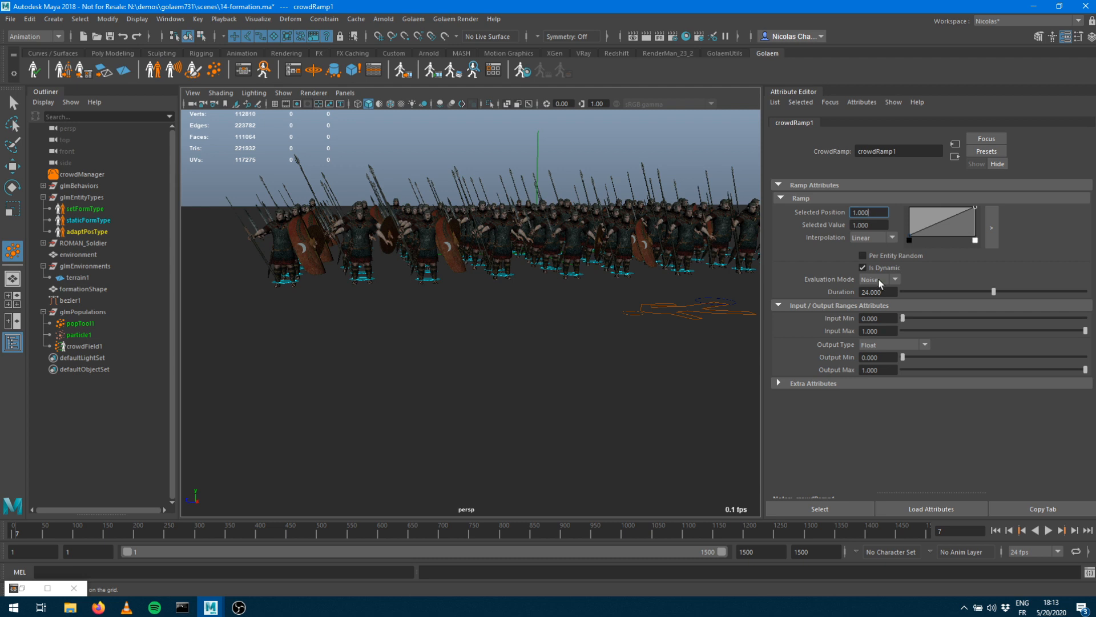
Enable Per Entity Random on crowdRamp1 and set its Output Min to -20 and Output Max to 20
{"action": "left_click", "coordinate": [865, 255]}
{"action": "left_click", "coordinate": [879, 279]}
{"action": "left_click", "coordinate": [910, 238]}
{"action": "left_click", "coordinate": [974, 208]}
{"action": "left_click", "coordinate": [883, 359]}
{"action": "type", "text": "-20"}
{"action": "key", "text": "Tab"}
{"action": "type", "text": "20"}
{"action": "key", "text": "Tab"}
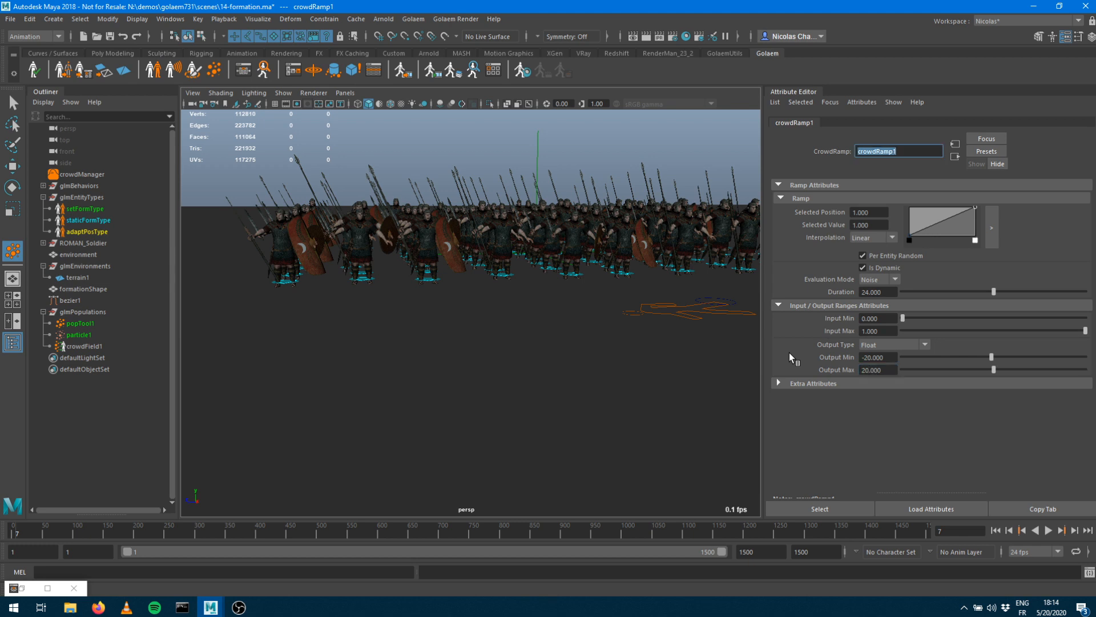
Play the simulation from the first frame to examine the noise-driven spear movement from several angles, and stop playback
{"action": "left_click", "coordinate": [996, 531]}
{"action": "left_click", "coordinate": [1049, 531]}
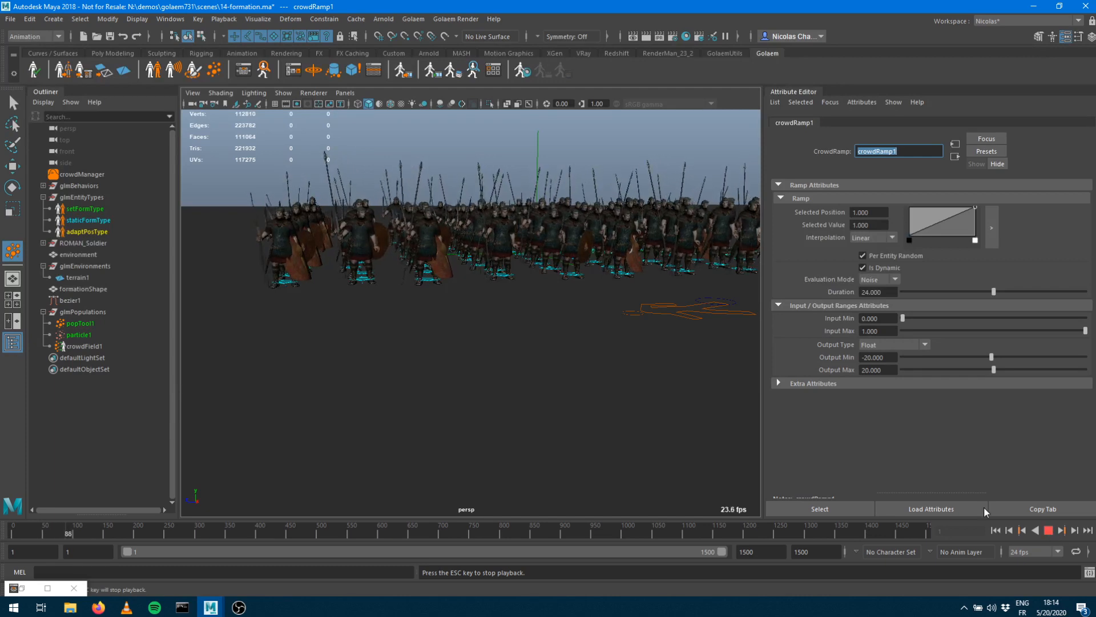
{"action": "left_click_drag", "start_coordinate": [521, 314], "coordinate": [595, 341], "text": "alt"}
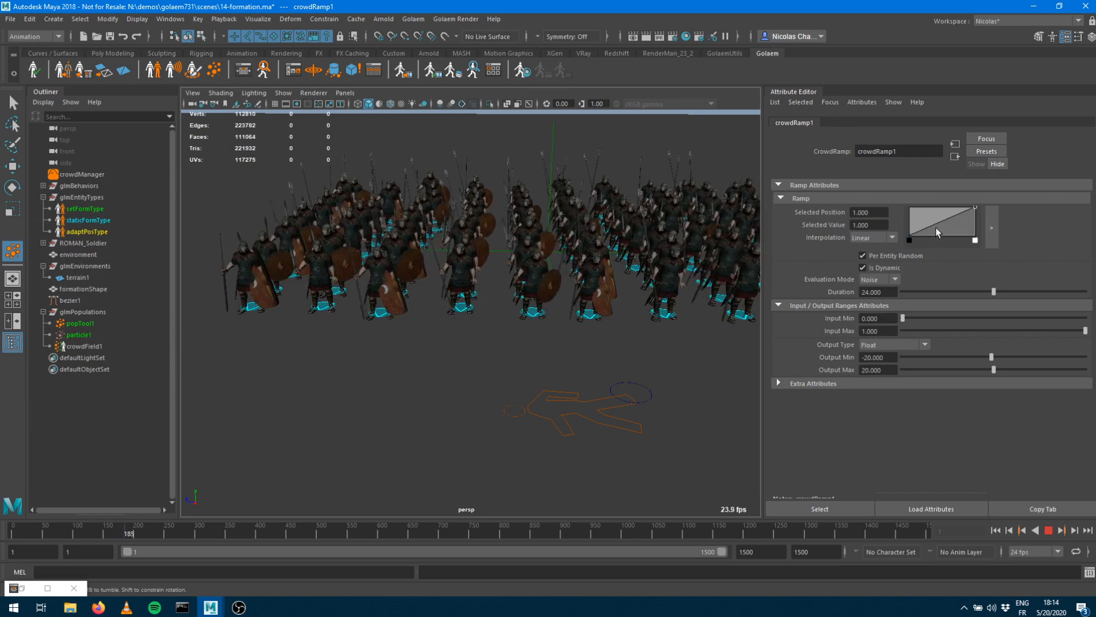
{"action": "left_click_drag", "start_coordinate": [568, 310], "coordinate": [514, 317], "text": "alt"}
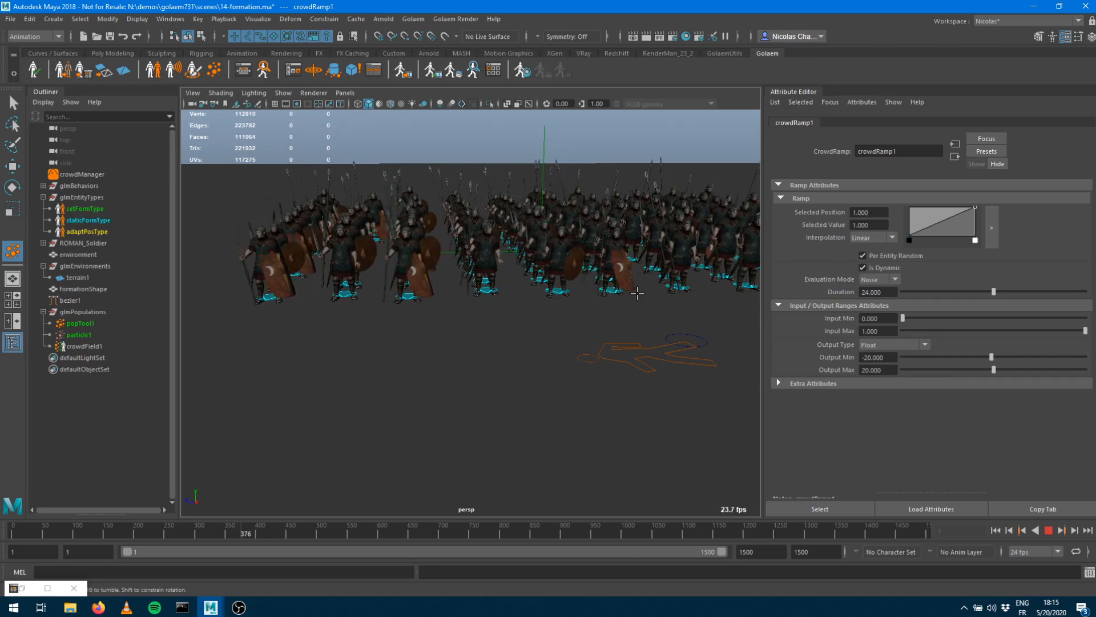
{"action": "left_click", "coordinate": [1050, 530]}
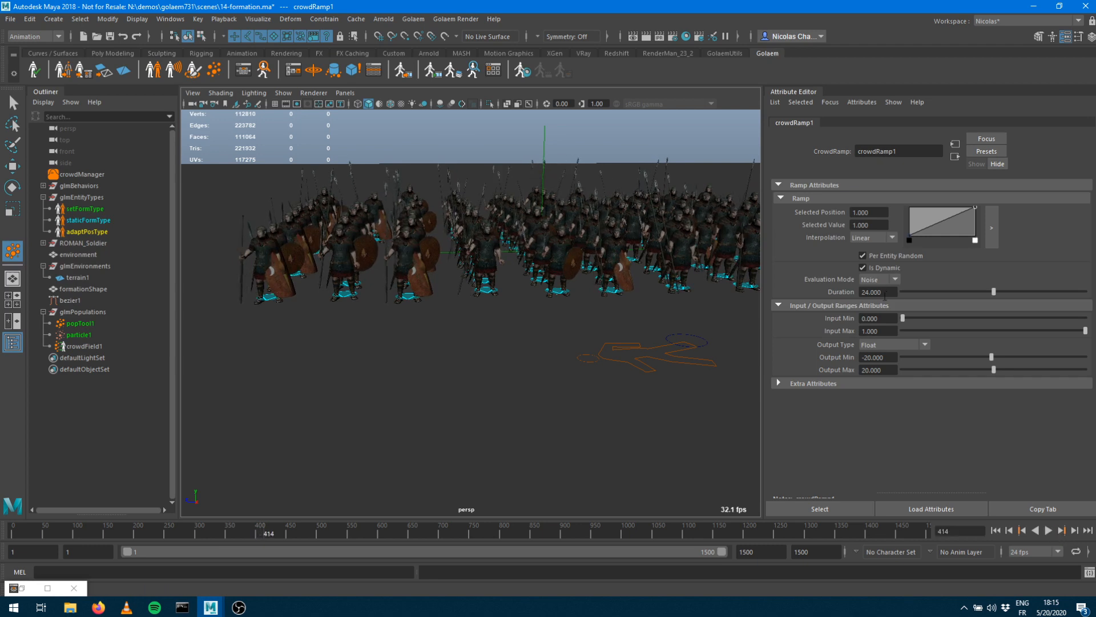
Set the Duration of crowdRamp1 to 80, replay the simulation from the first frame, and stop playback
{"action": "left_click", "coordinate": [883, 293]}
{"action": "type", "text": "80"}
{"action": "key", "text": "Return"}
{"action": "left_click", "coordinate": [996, 530]}
{"action": "left_click", "coordinate": [1049, 531]}
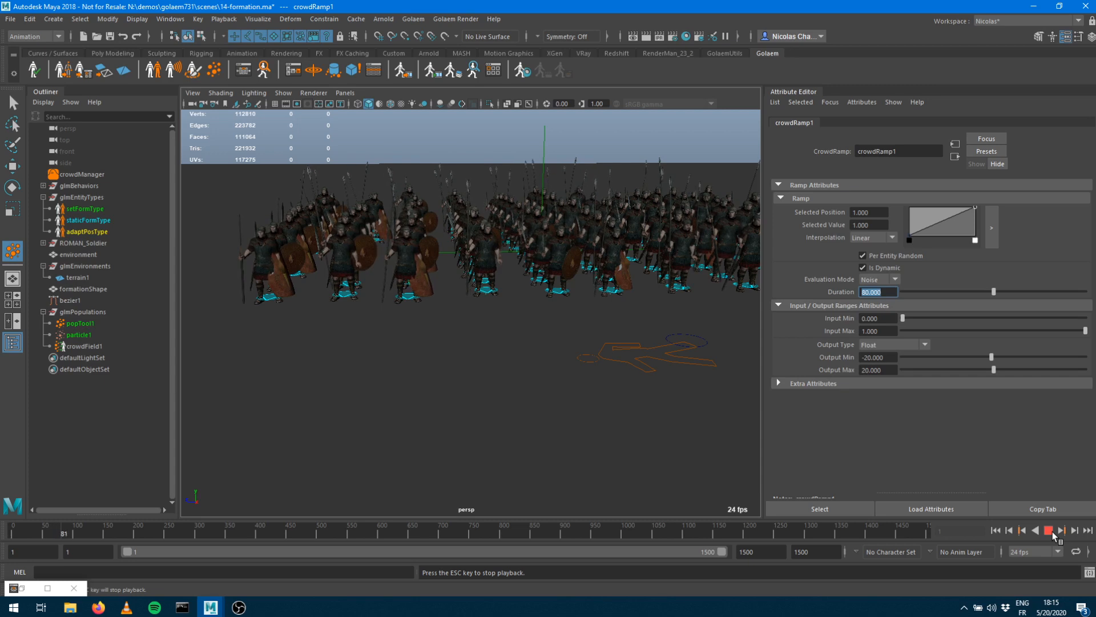
{"action": "left_click", "coordinate": [1051, 531]}
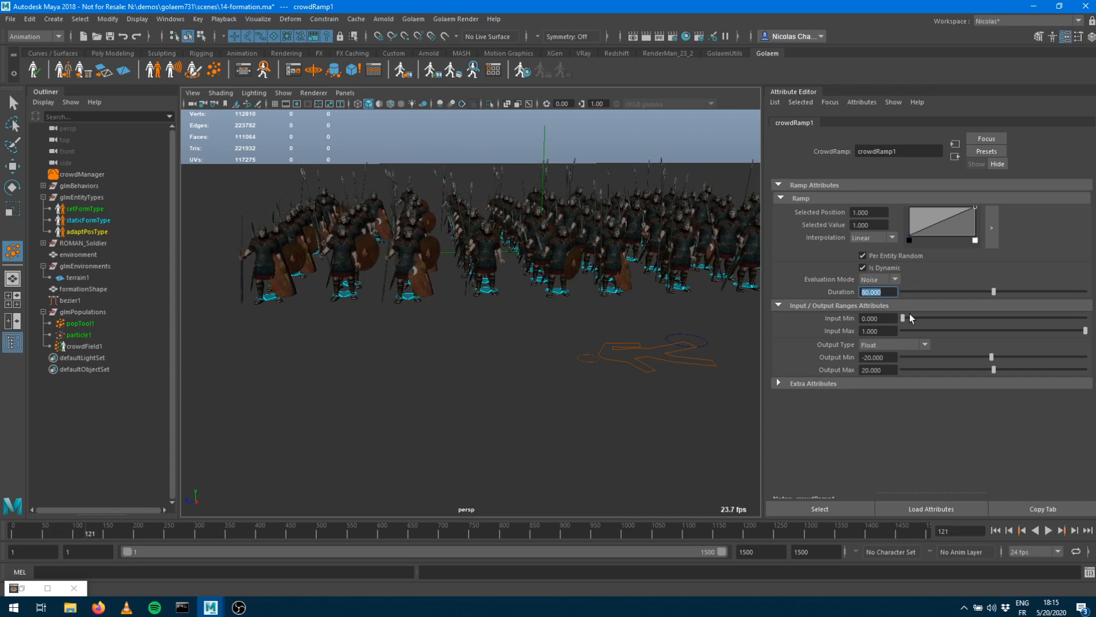
Disable Is Dynamic on crowdRamp1, replay the simulation from the first frame to examine the fixed spear poses, and stop playback
{"action": "left_click", "coordinate": [863, 268]}
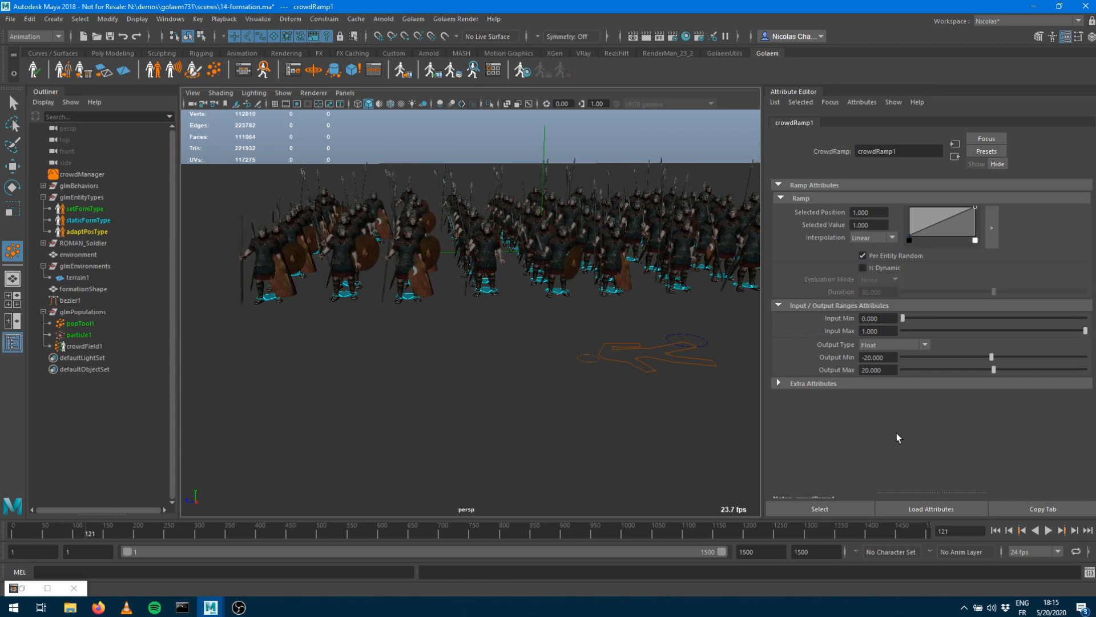
{"action": "left_click", "coordinate": [995, 531]}
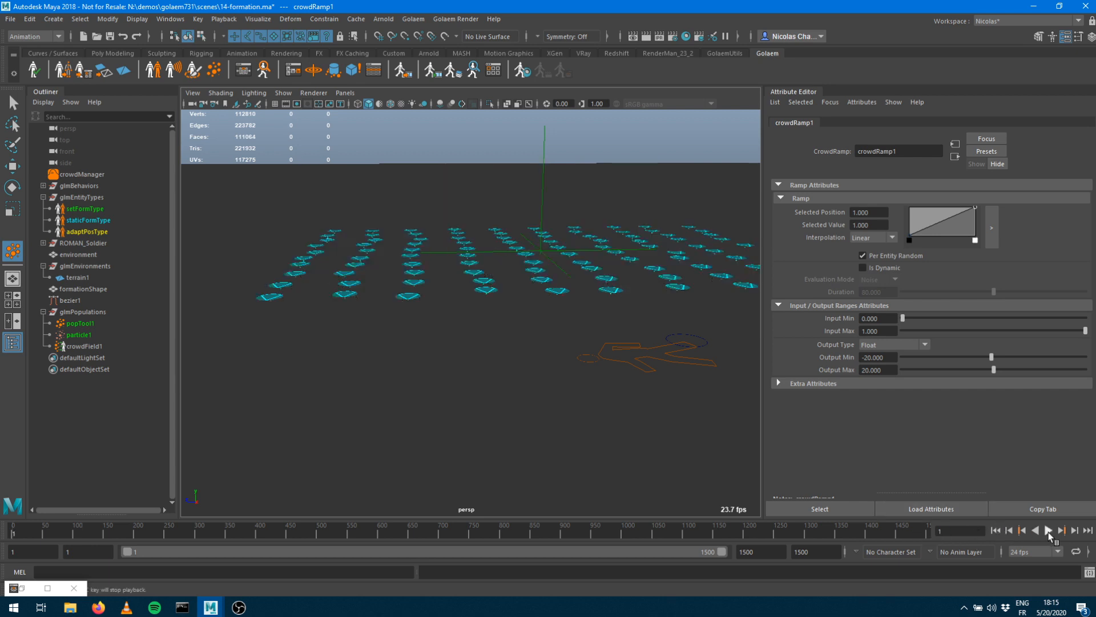
{"action": "left_click", "coordinate": [1049, 531]}
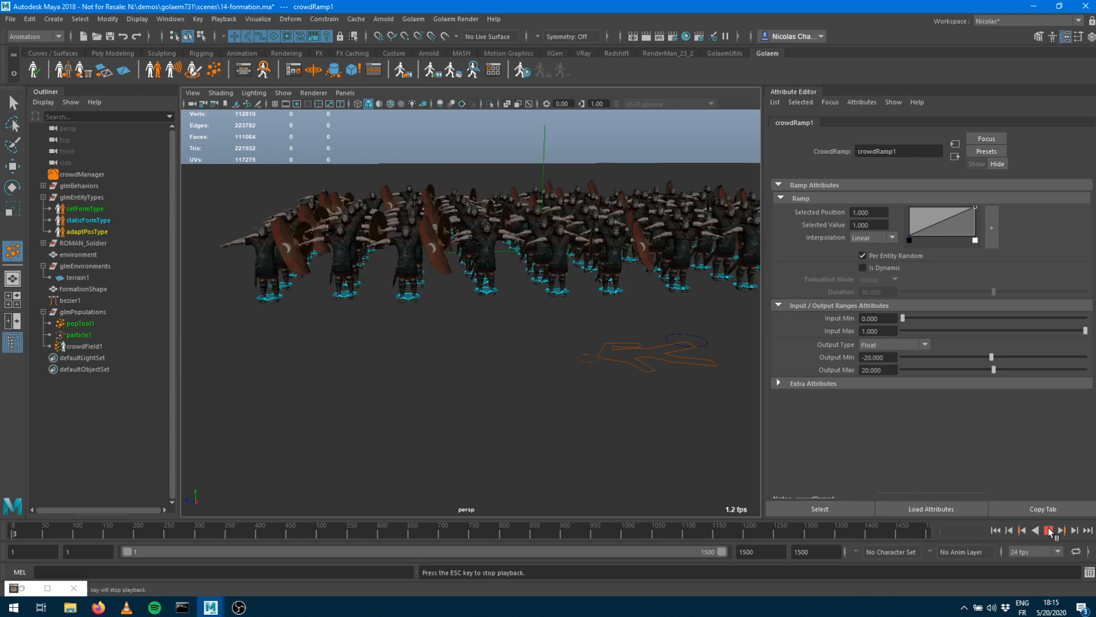
{"action": "mouse_move", "coordinate": [593, 308]}
{"action": "left_mouse_down", "text": "alt"}
{"action": "mouse_move", "coordinate": [562, 308]}
{"action": "mouse_move", "coordinate": [604, 311]}
{"action": "mouse_move", "coordinate": [582, 306]}
{"action": "mouse_move", "coordinate": [591, 315]}
{"action": "left_mouse_up", "text": "alt"}
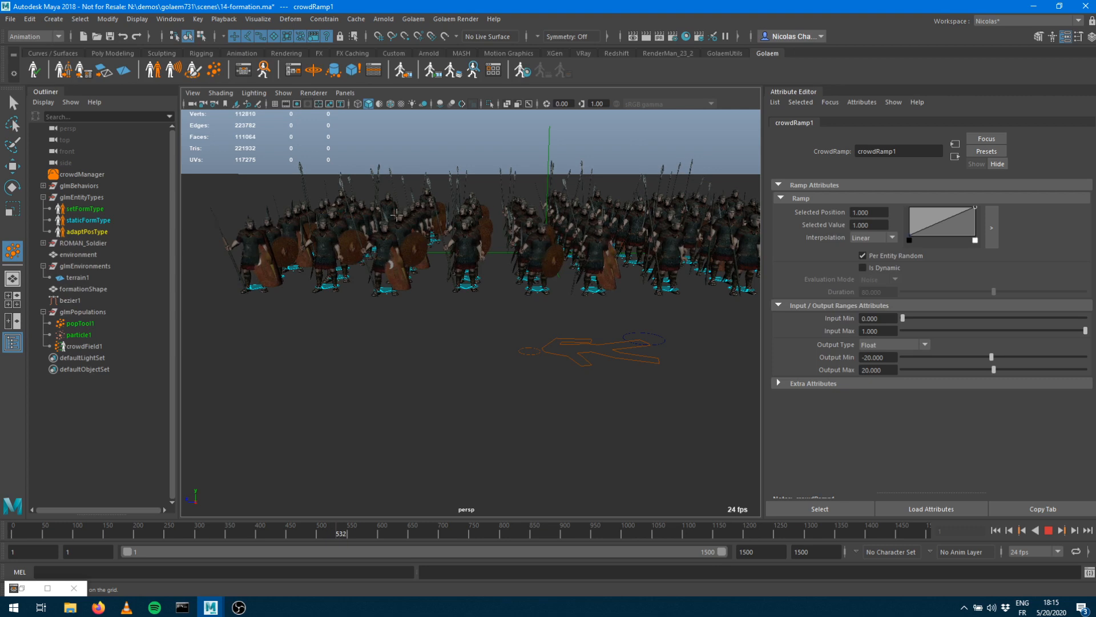
{"action": "left_click", "coordinate": [1048, 530]}
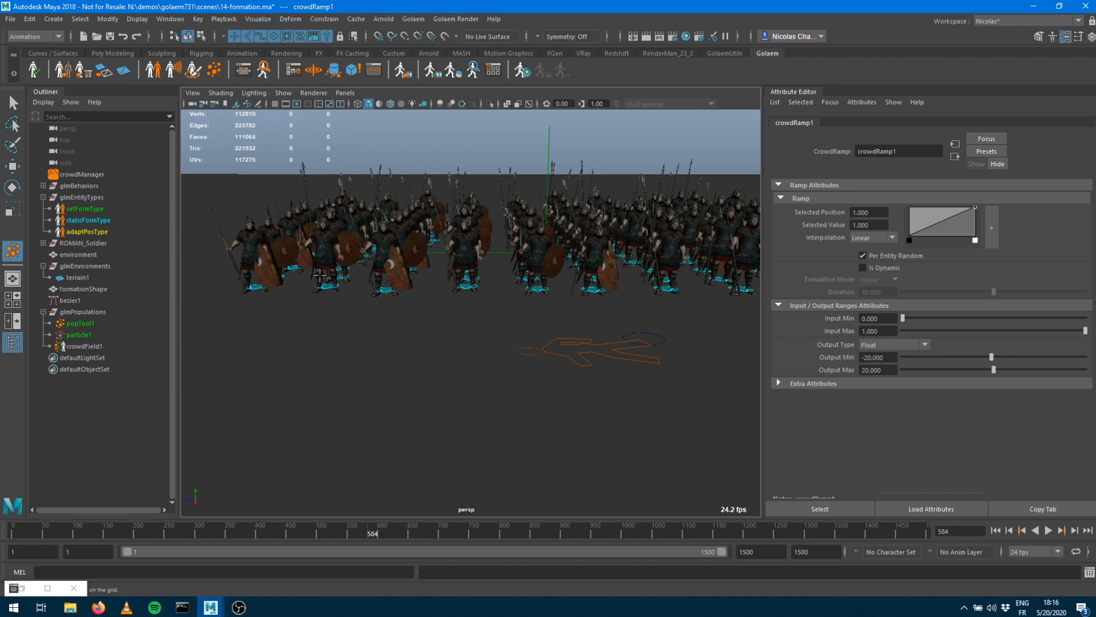
Return to the first frame and select the formationShape grid mesh
{"action": "right_click_drag", "start_coordinate": [636, 327], "coordinate": [421, 322], "text": "alt"}
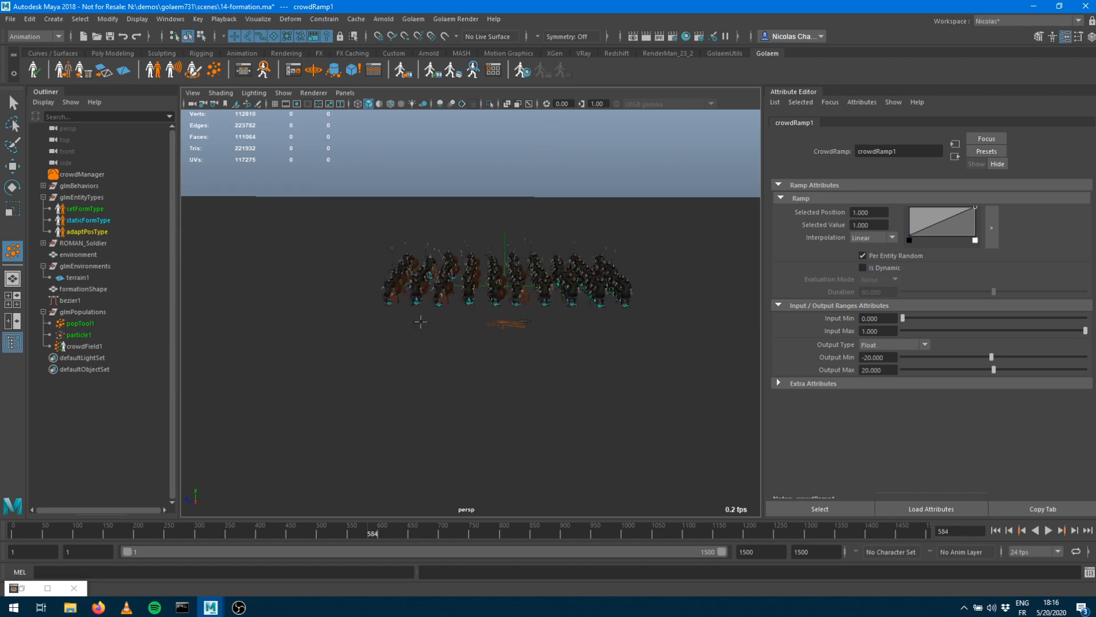
{"action": "left_click_drag", "start_coordinate": [539, 274], "coordinate": [543, 328], "text": "alt"}
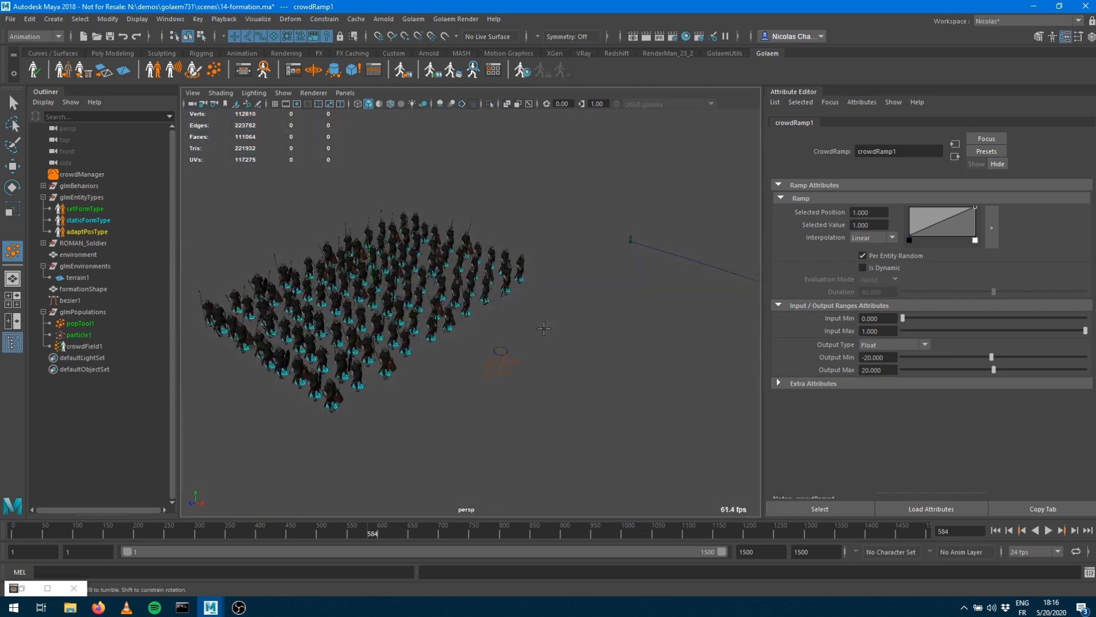
{"action": "left_click", "coordinate": [996, 530]}
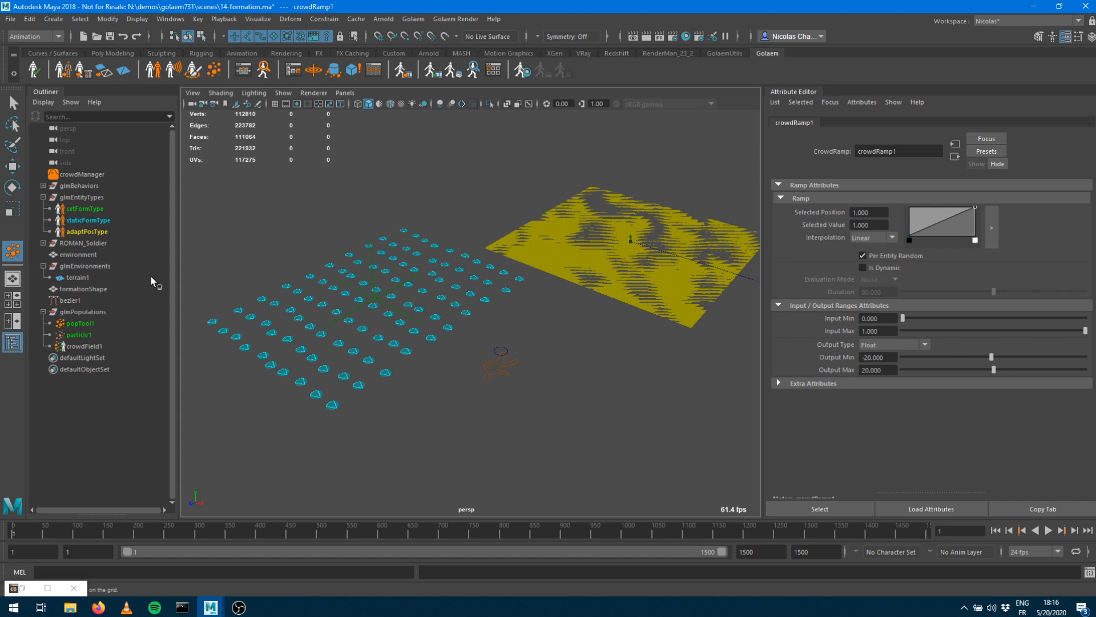
{"action": "left_click", "coordinate": [78, 289]}
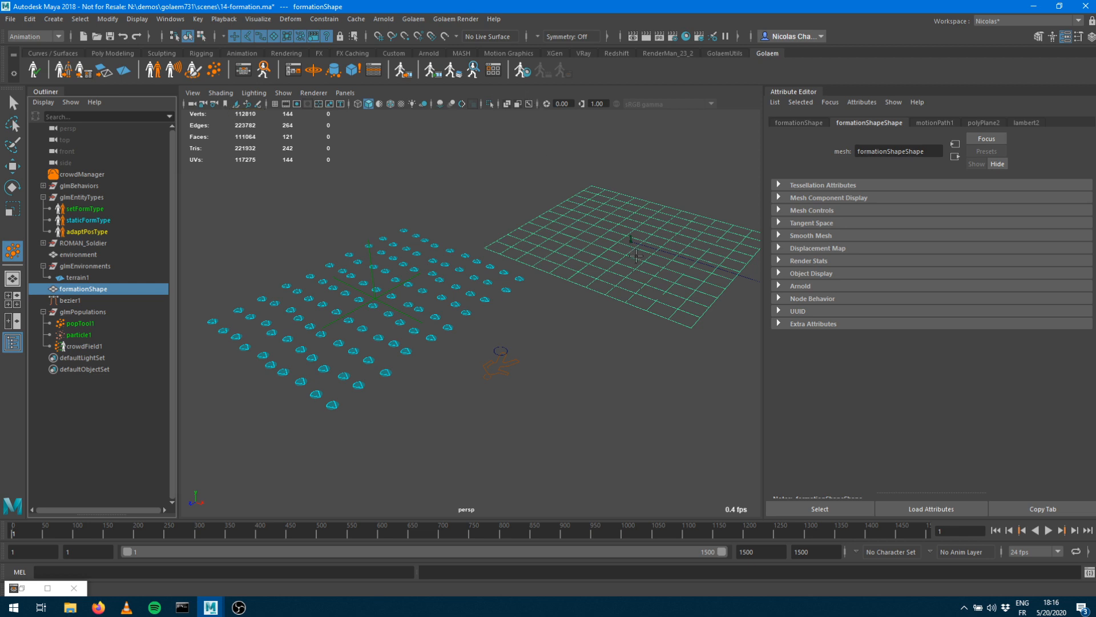
{"action": "left_click_drag", "start_coordinate": [615, 247], "coordinate": [594, 273], "text": "alt"}
{"action": "middle_click_drag", "start_coordinate": [561, 265], "coordinate": [377, 240], "text": "alt"}
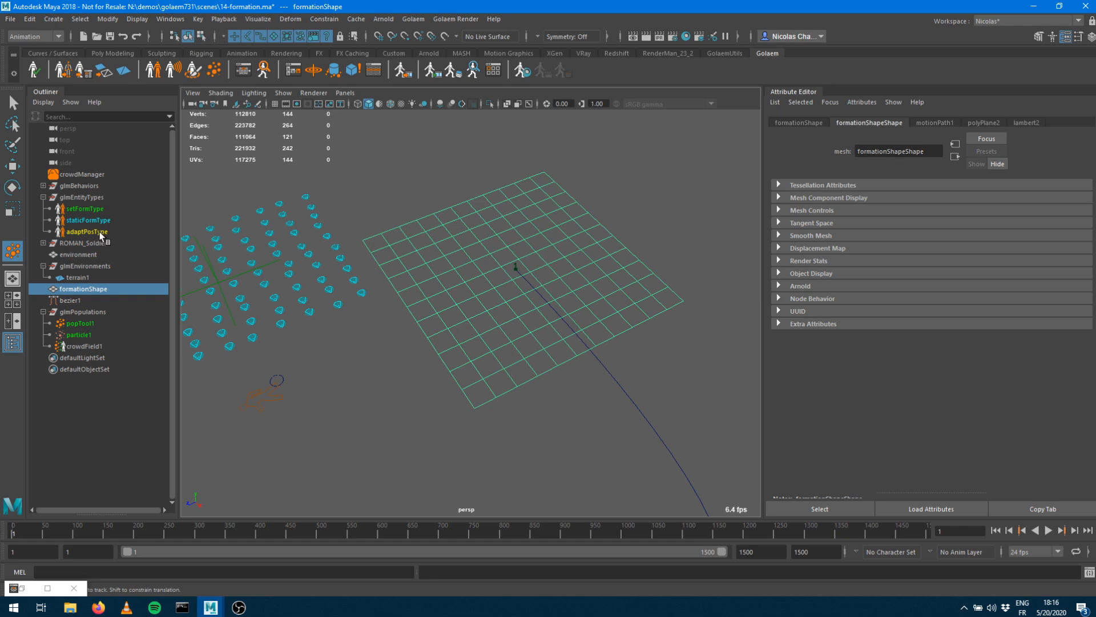
{"action": "double_click", "coordinate": [215, 73]}
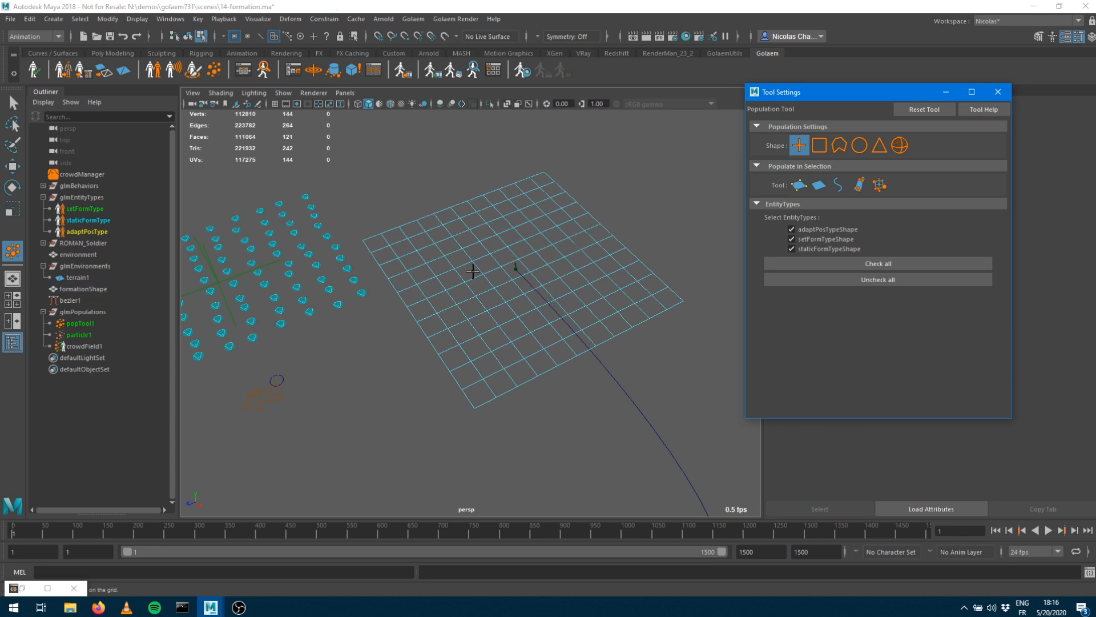
{"action": "left_click_drag", "start_coordinate": [376, 181], "coordinate": [488, 294]}
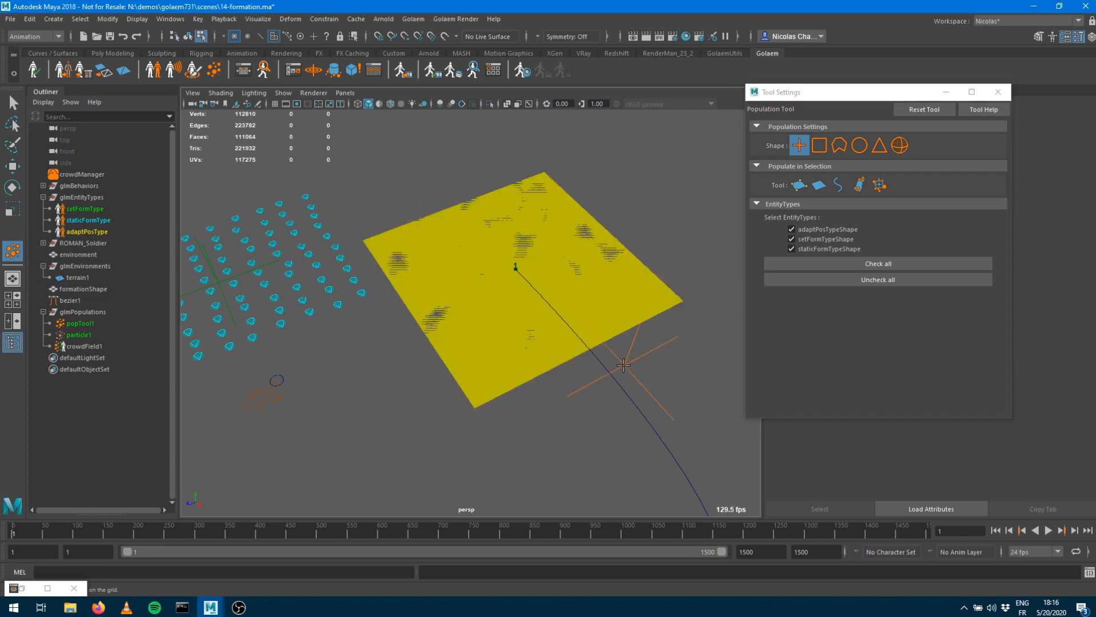
{"action": "key", "text": "w"}
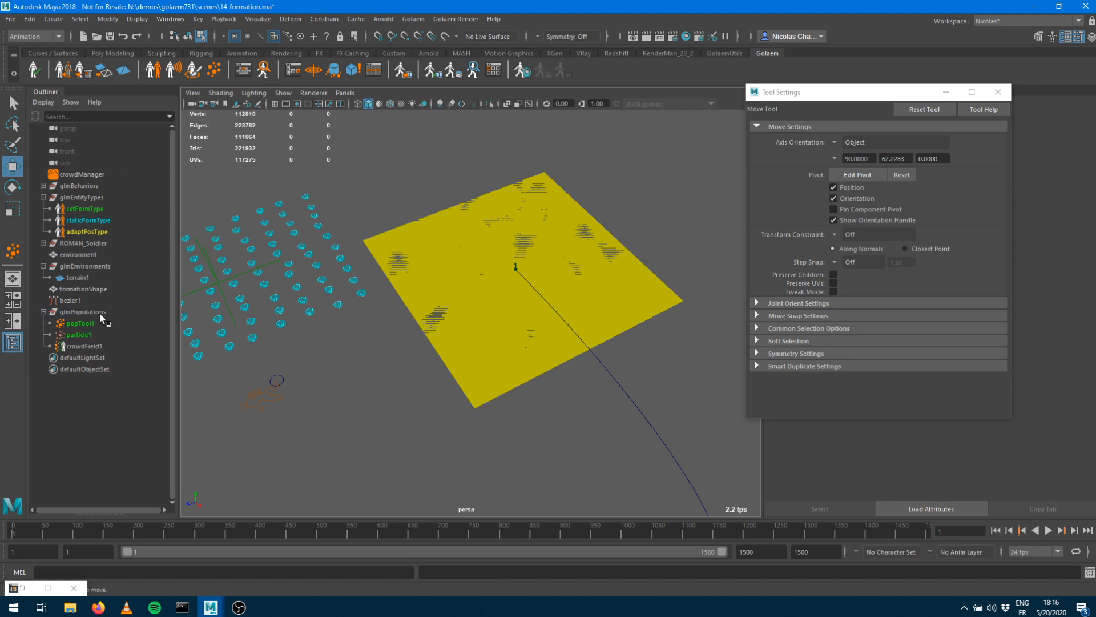
Select all faces of the formationShape mesh and use the Population Tool to create population slots on them, with all three entity types
{"action": "left_click", "coordinate": [89, 288]}
{"action": "left_click", "coordinate": [465, 296]}
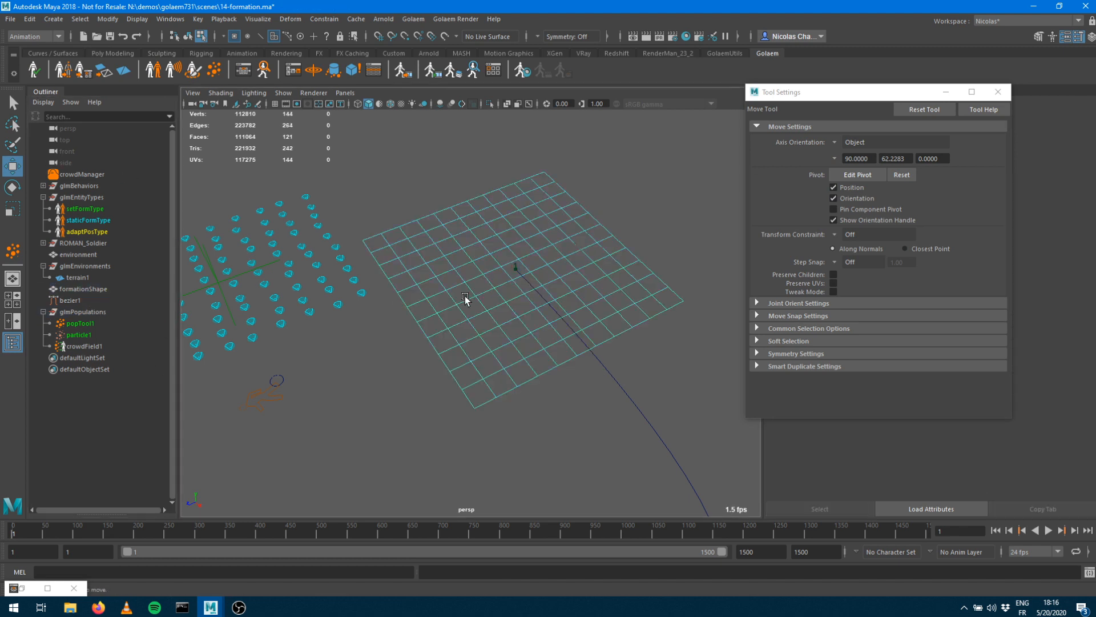
{"action": "left_click_drag", "start_coordinate": [364, 143], "coordinate": [691, 404]}
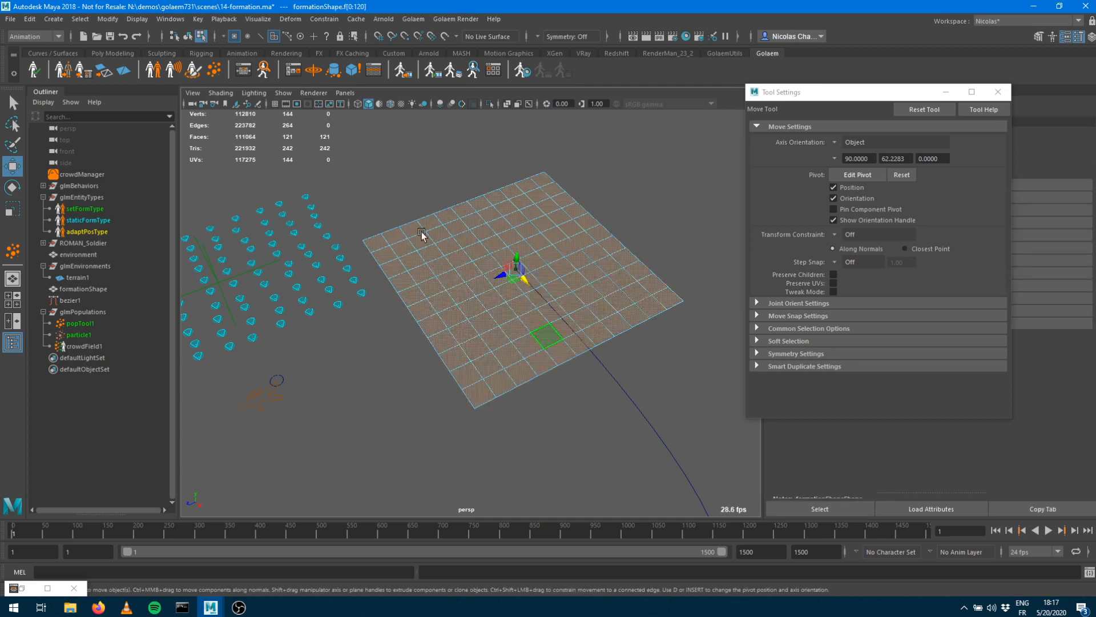
{"action": "left_click", "coordinate": [212, 70]}
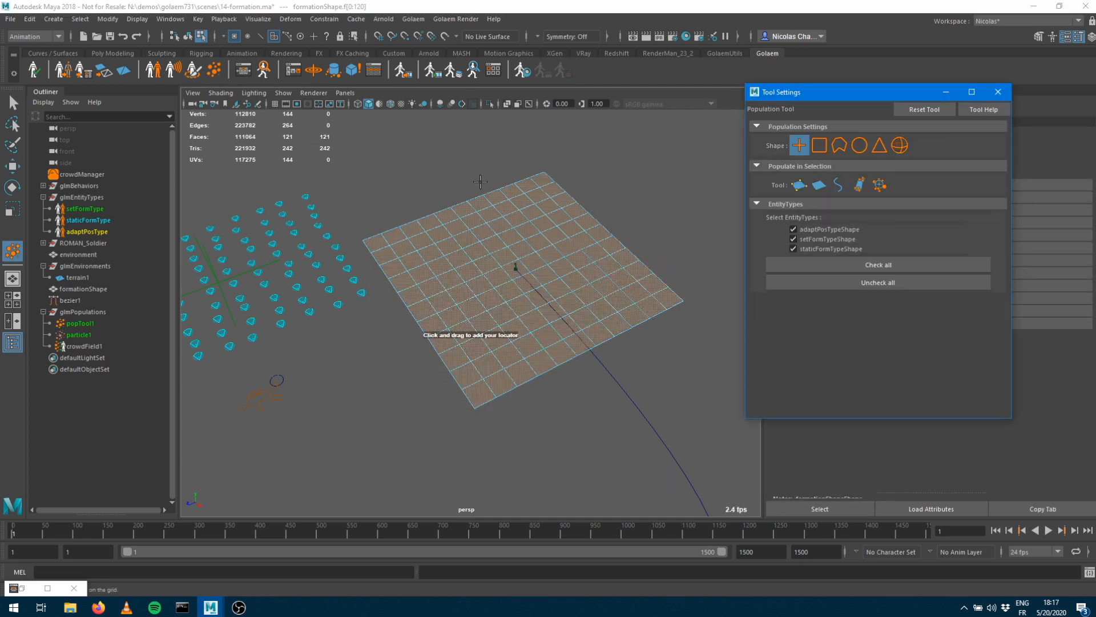
{"action": "left_click", "coordinate": [799, 187]}
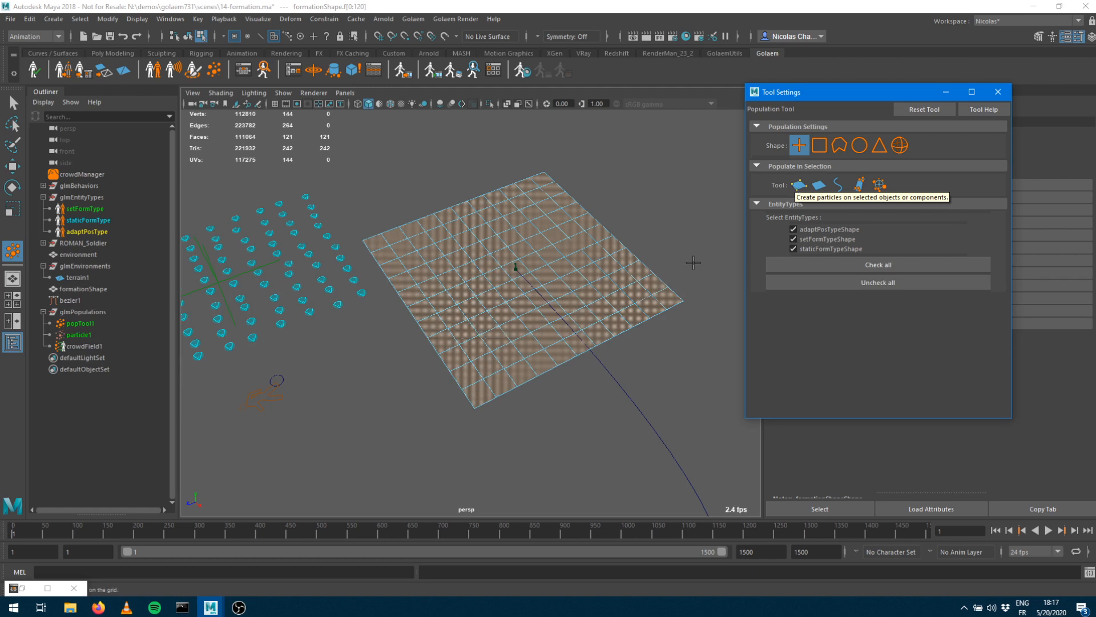
{"action": "left_click", "coordinate": [799, 185]}
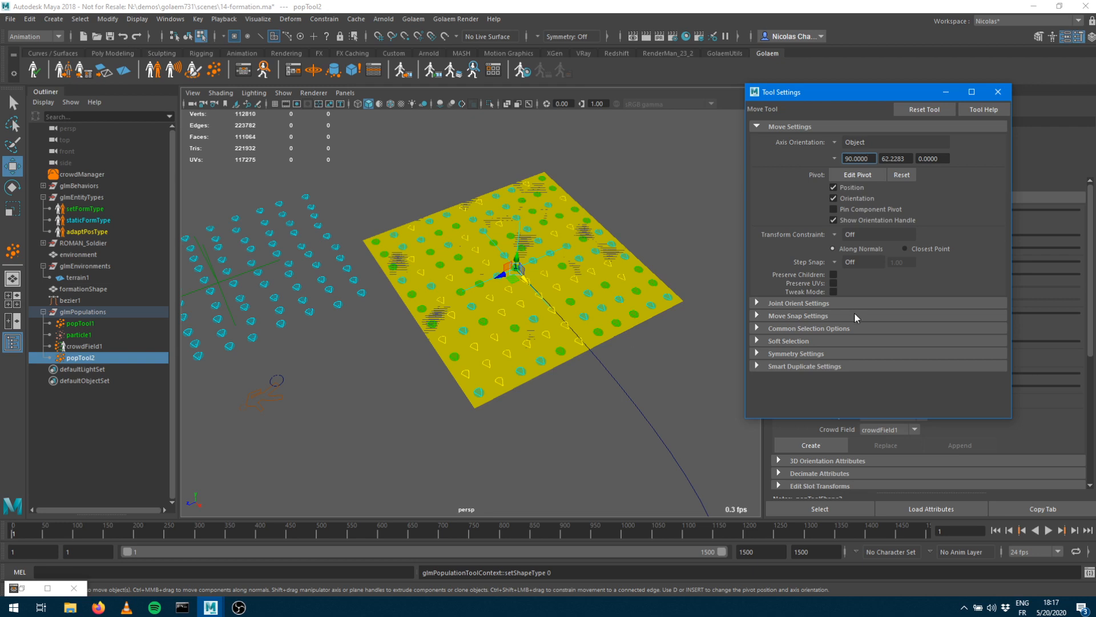
{"action": "left_click", "coordinate": [1007, 100]}
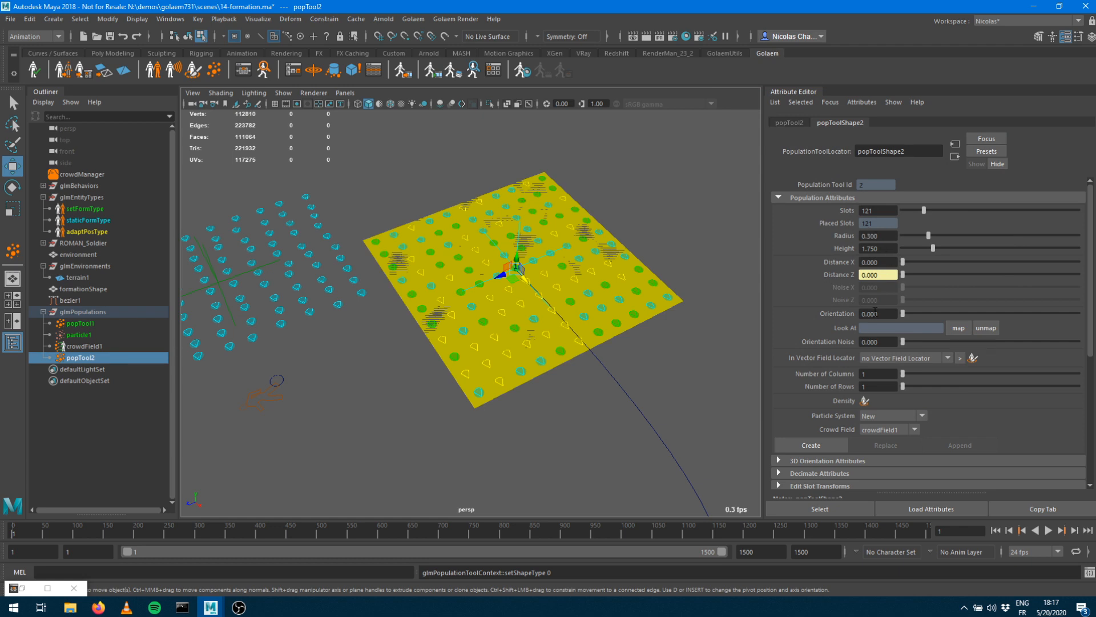
Set the setFormTypeShape and staticFormTypeShape weights of popTool2 to 0 so that only adaptPosTypeShape fills the slots
{"action": "scroll", "coordinate": [875, 311], "scroll_direction": "down", "scroll_amount": 4}
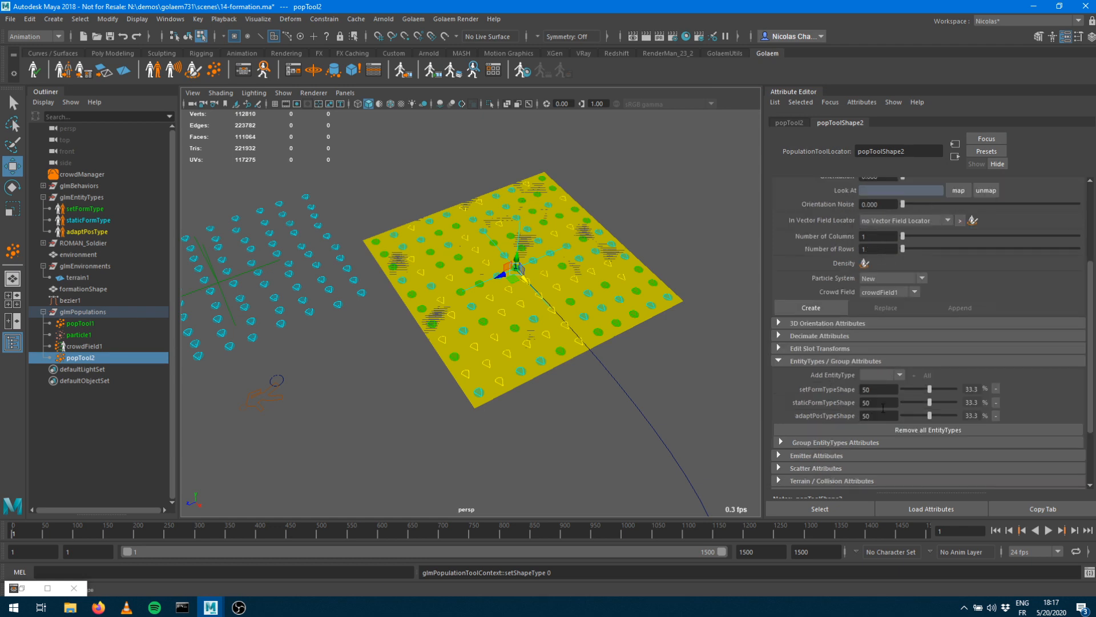
{"action": "left_click_drag", "start_coordinate": [929, 403], "coordinate": [903, 388]}
{"action": "key", "text": "x"}
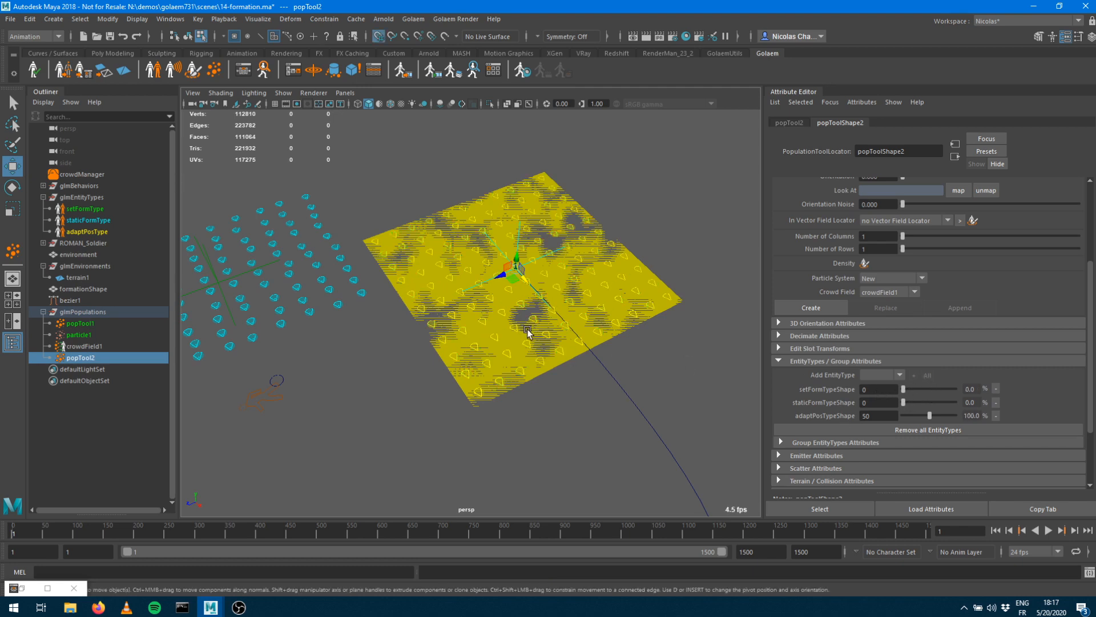
{"action": "left_click", "coordinate": [472, 310]}
{"action": "left_click_drag", "start_coordinate": [564, 313], "coordinate": [590, 290], "text": "alt"}
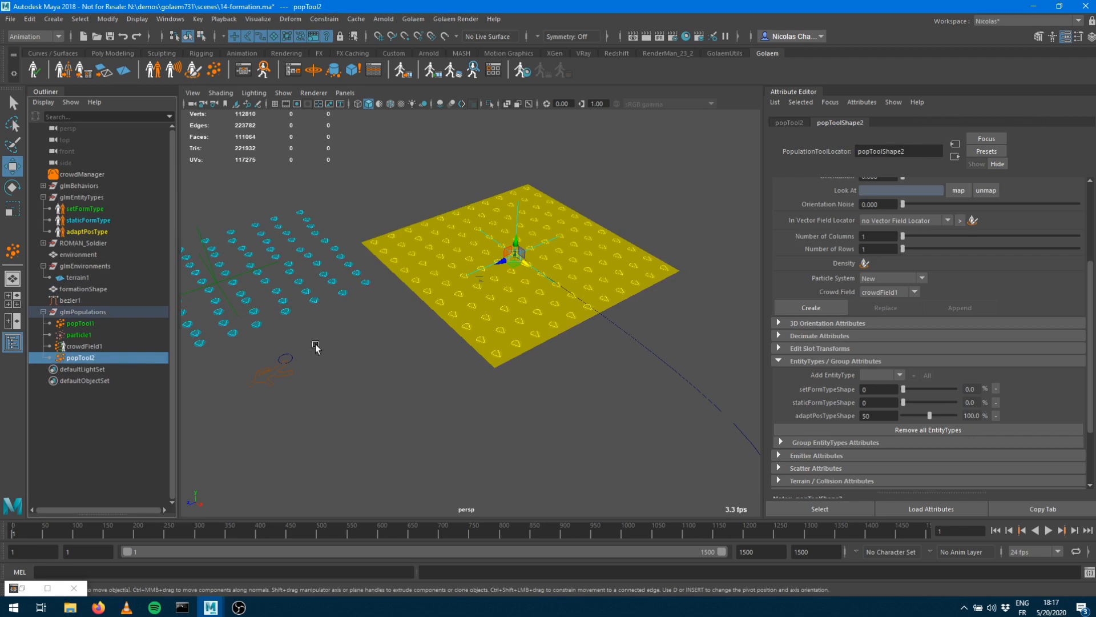
Set the Number of Columns and Number of Rows of popTool2 to 2
{"action": "scroll", "coordinate": [895, 371], "scroll_direction": "up", "scroll_amount": 5}
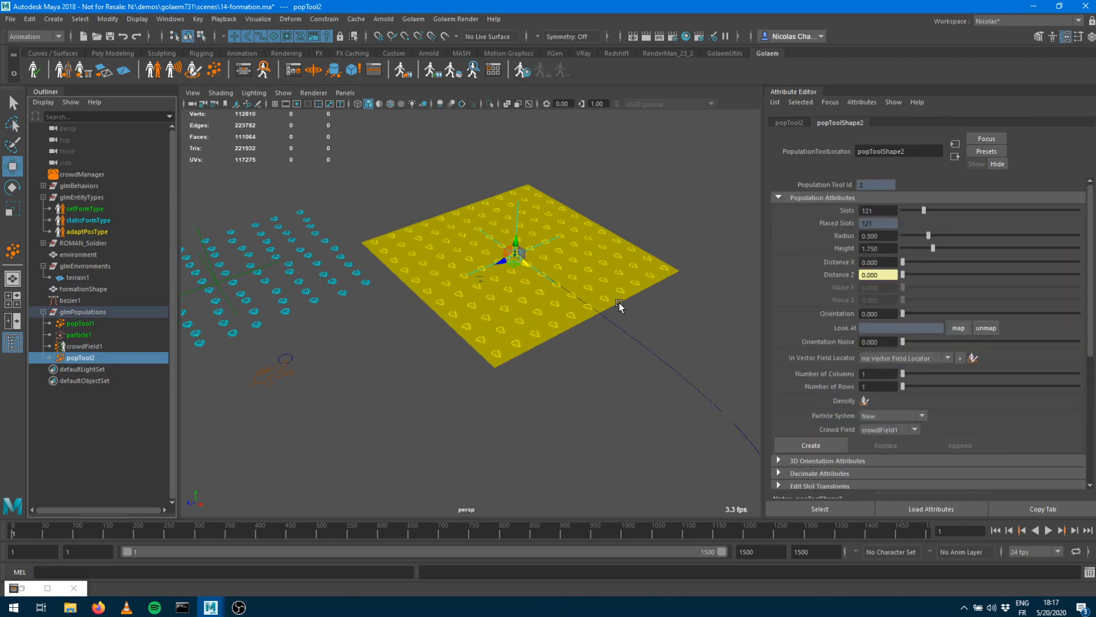
{"action": "left_click_drag", "start_coordinate": [619, 303], "coordinate": [522, 322], "text": "alt"}
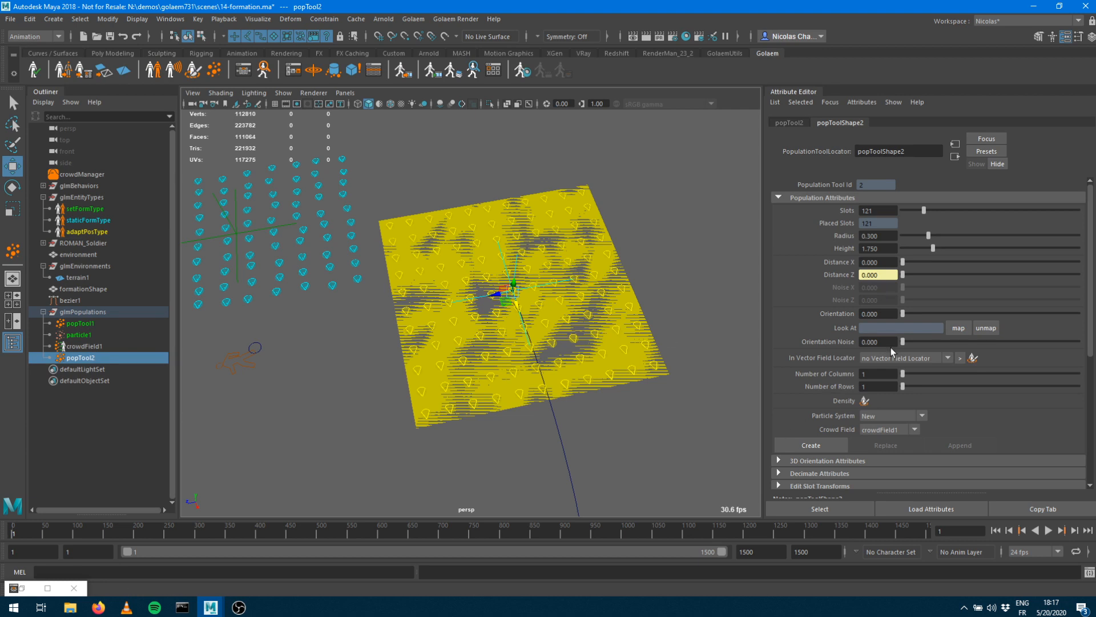
{"action": "left_click", "coordinate": [874, 378]}
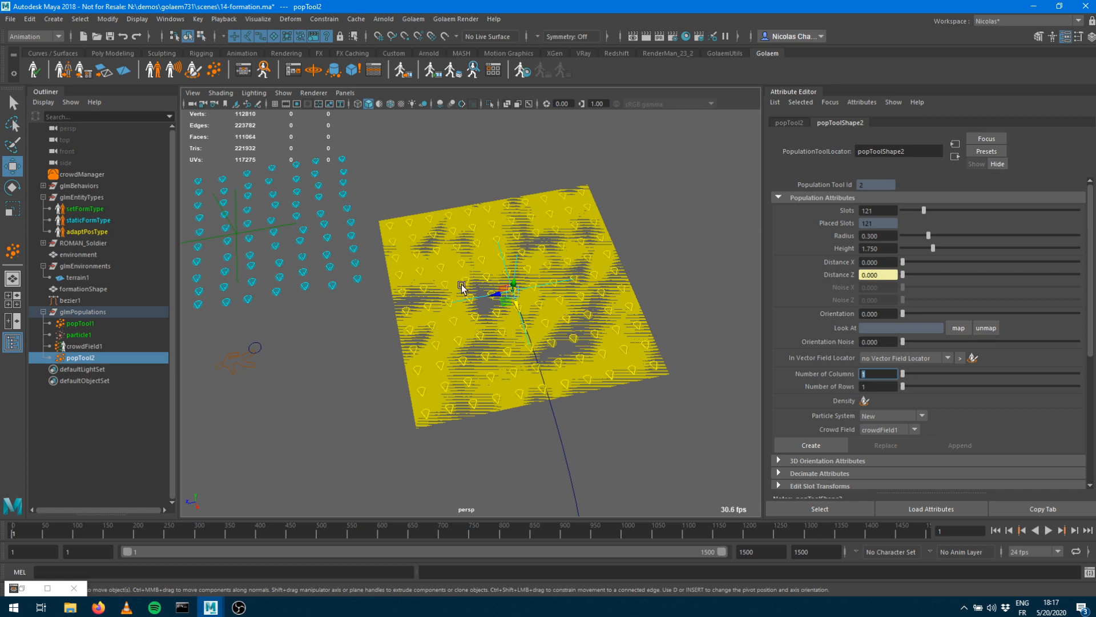
{"action": "type", "text": "2"}
{"action": "key", "text": "Tab"}
{"action": "type", "text": "2"}
{"action": "key", "text": "Return"}
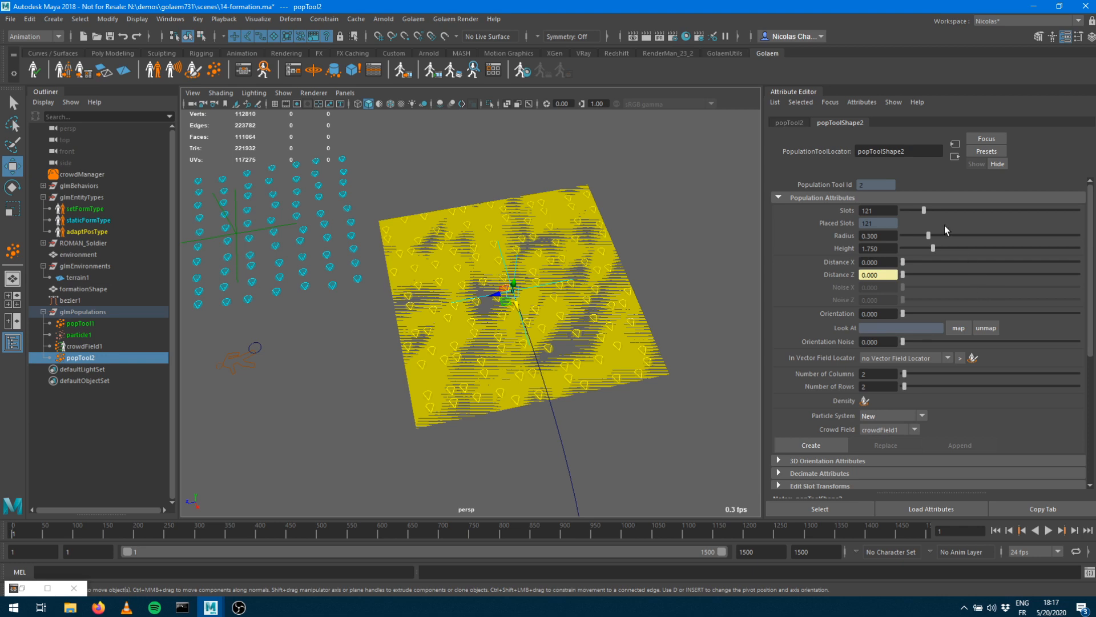
Raise the Slots of popTool2 to 1000 and examine the denser placement up close
{"action": "left_click_drag", "start_coordinate": [925, 210], "coordinate": [1079, 211]}
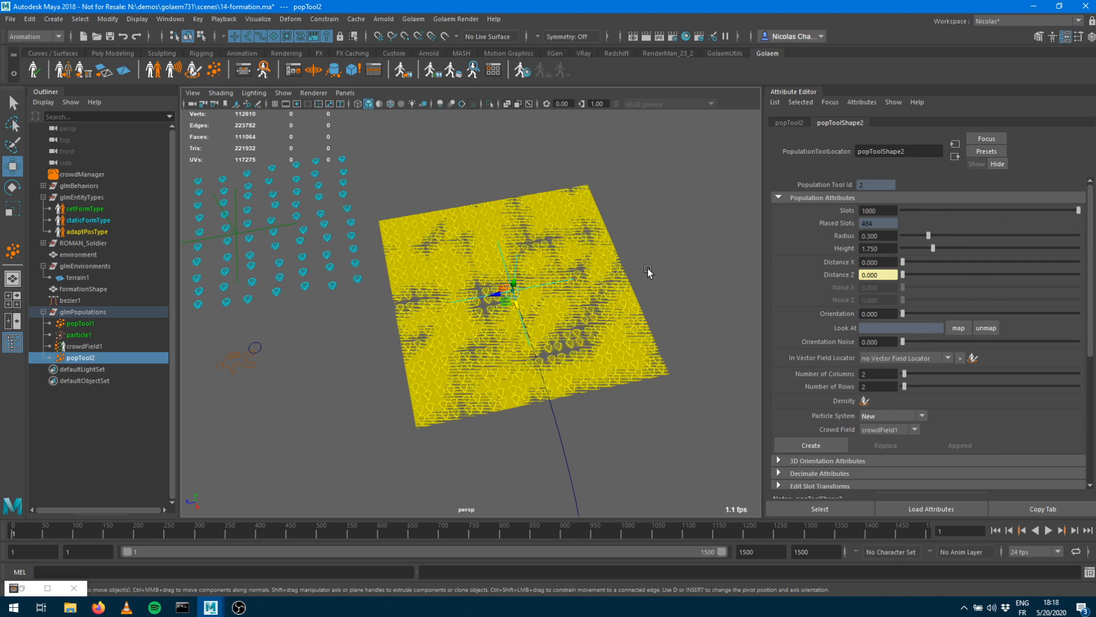
{"action": "scroll", "coordinate": [526, 358], "scroll_direction": "up", "scroll_amount": 6}
{"action": "left_click_drag", "start_coordinate": [354, 354], "coordinate": [487, 262], "text": "alt"}
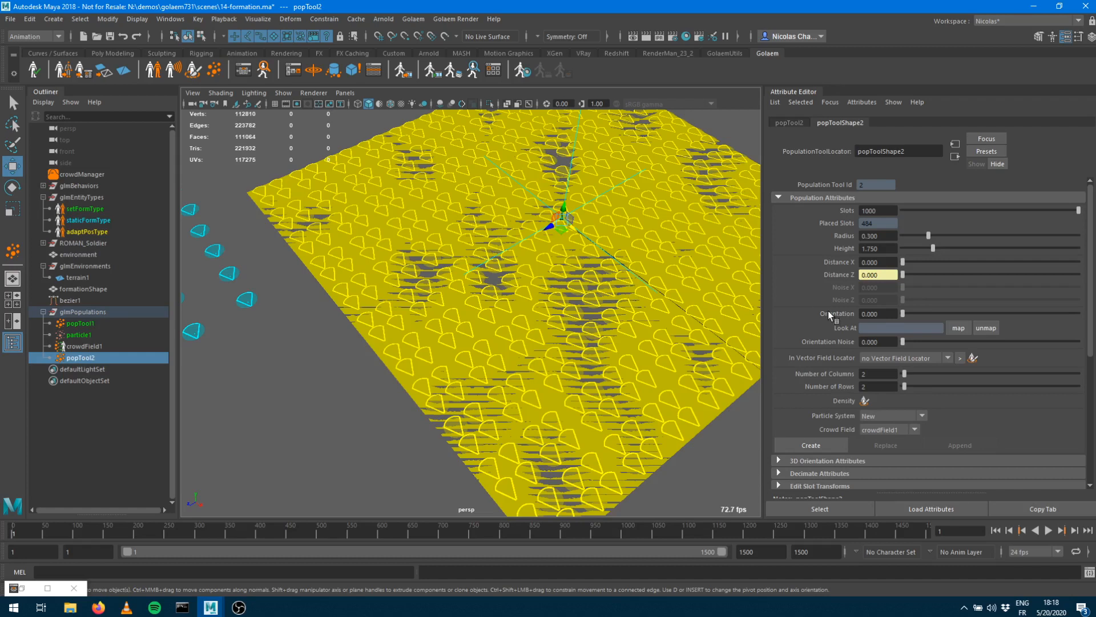
Set the Number of Columns and Number of Rows of popTool2 back to 1
{"action": "left_click", "coordinate": [874, 376]}
{"action": "type", "text": "1"}
{"action": "key", "text": "Return"}
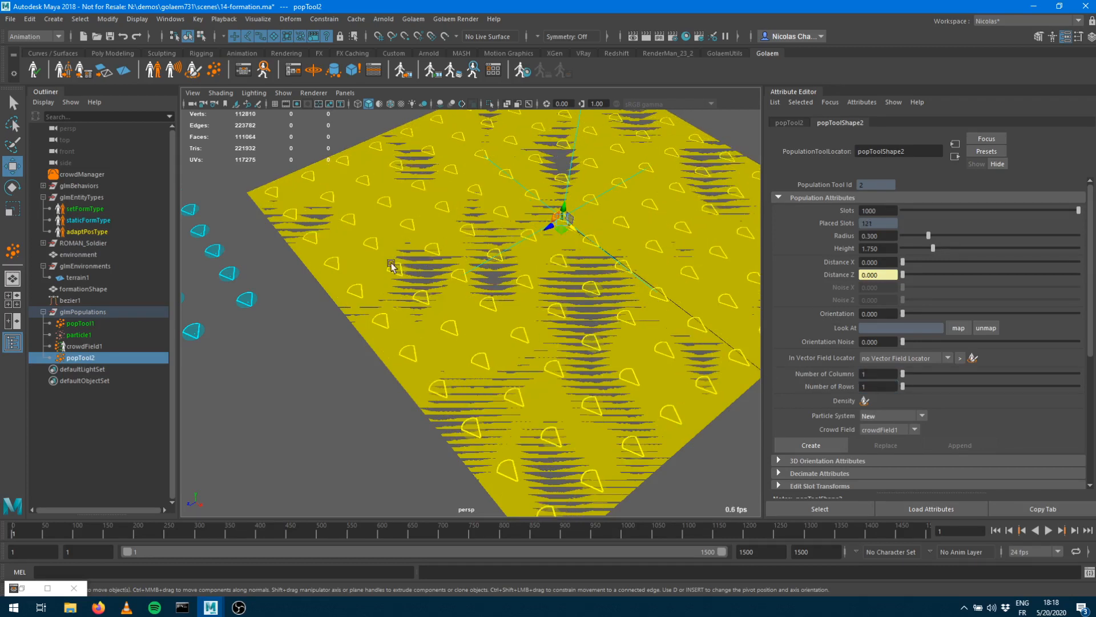
Lower the environment plane by setting its Translate Y to -0.1
{"action": "left_click", "coordinate": [77, 289]}
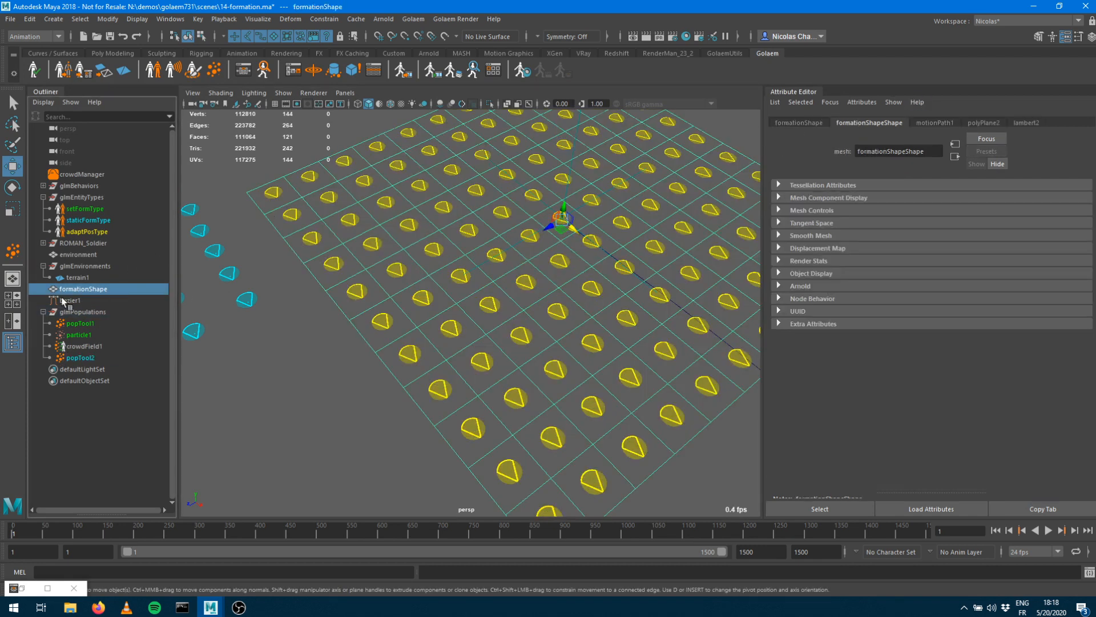
{"action": "left_click", "coordinate": [66, 255]}
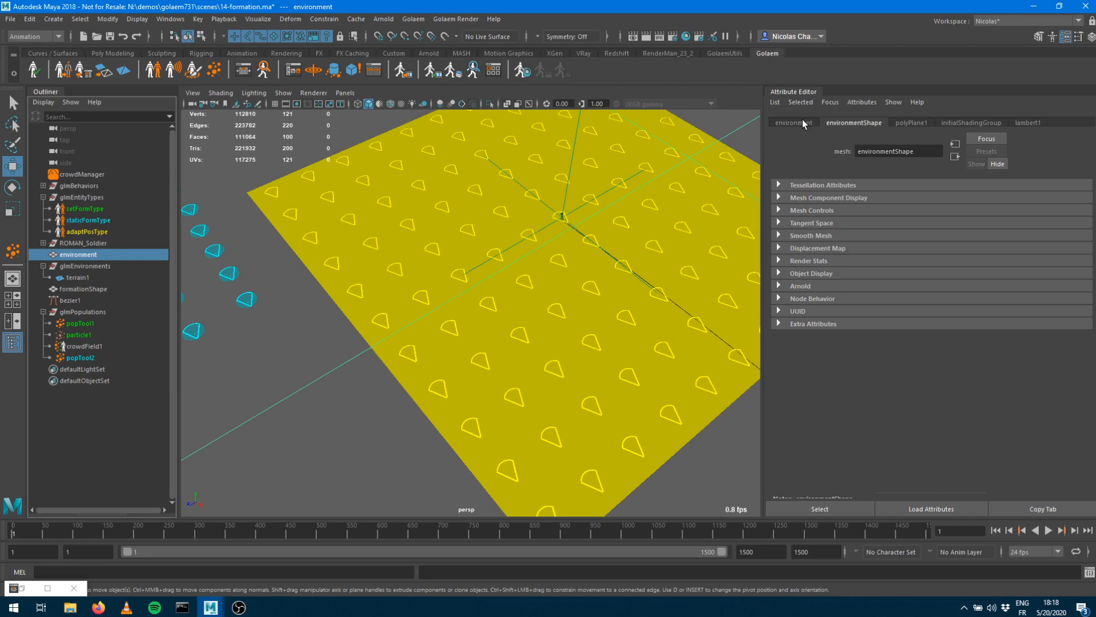
{"action": "left_click", "coordinate": [803, 121]}
{"action": "type", "text": "-0.1"}
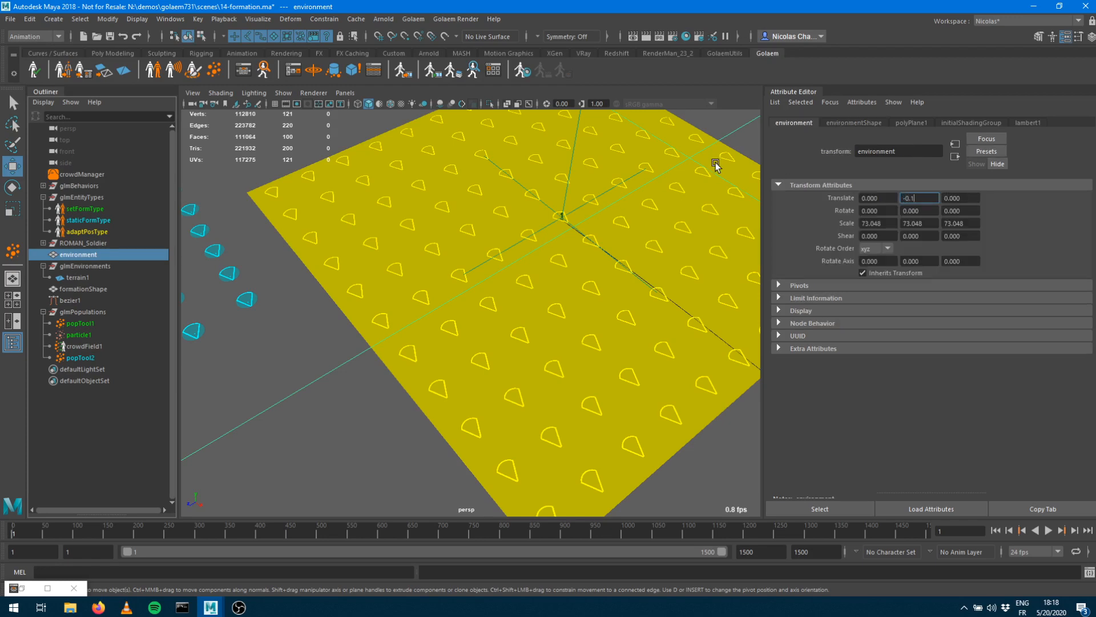
{"action": "key", "text": "Return"}
{"action": "left_click_drag", "start_coordinate": [607, 286], "coordinate": [621, 312], "text": "alt"}
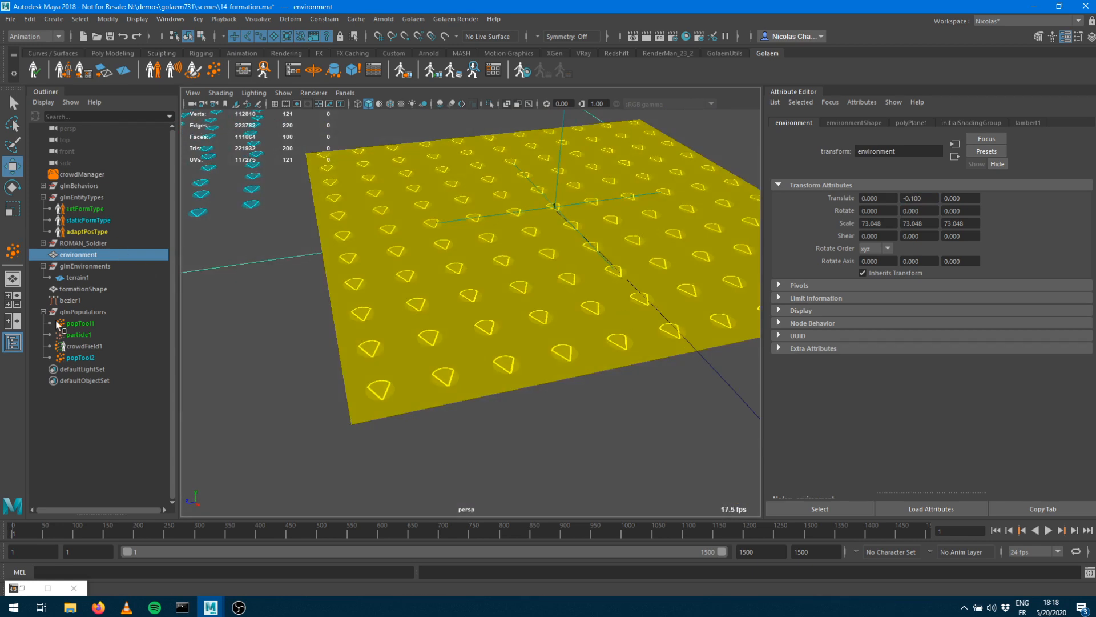
Create a new particle system from popTool2 in crowdField1
{"action": "left_click", "coordinate": [84, 357]}
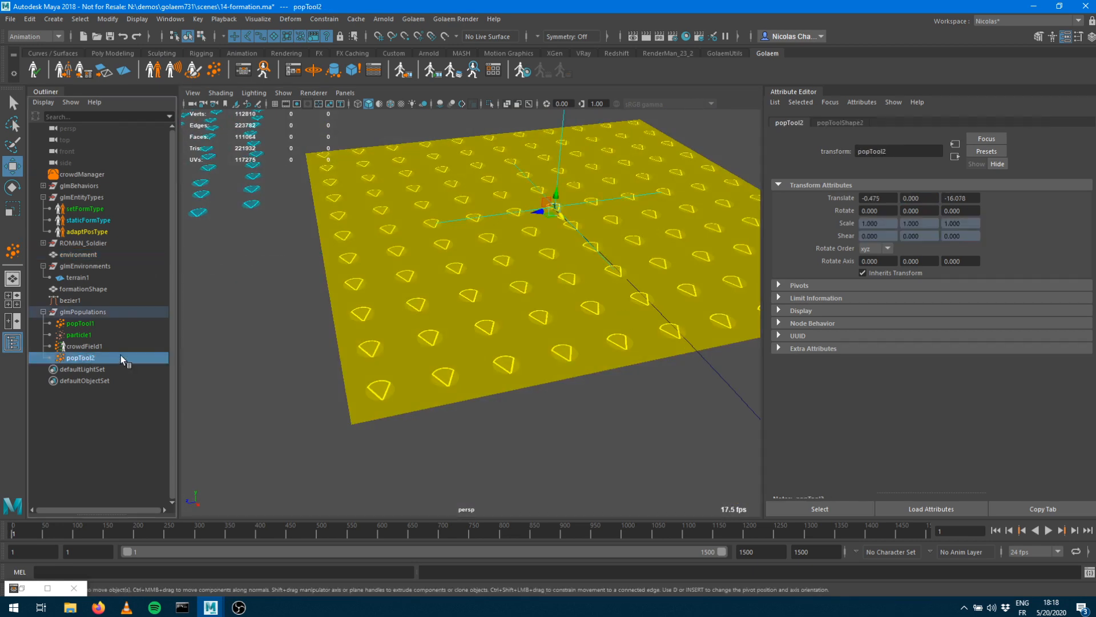
{"action": "left_click", "coordinate": [840, 123]}
{"action": "left_click", "coordinate": [825, 447]}
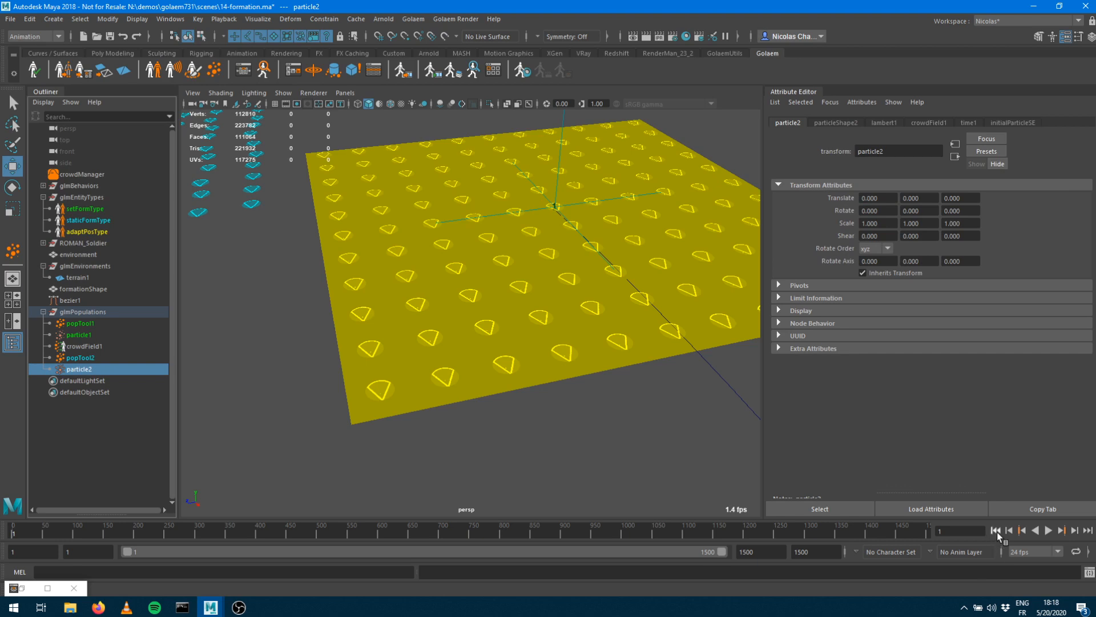
Advance the simulation two frames and play it to check how the popTool2 soldiers behave as the formation plane moves
{"action": "left_click", "coordinate": [1074, 530]}
{"action": "left_click", "coordinate": [1074, 530]}
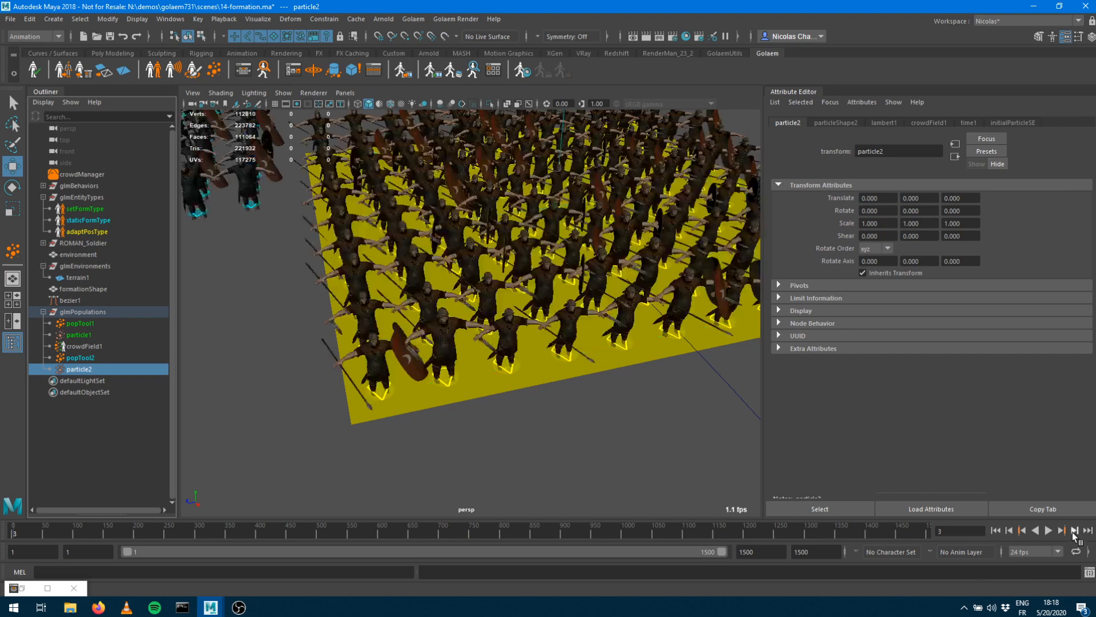
{"action": "left_click_drag", "start_coordinate": [605, 288], "coordinate": [559, 286], "text": "alt"}
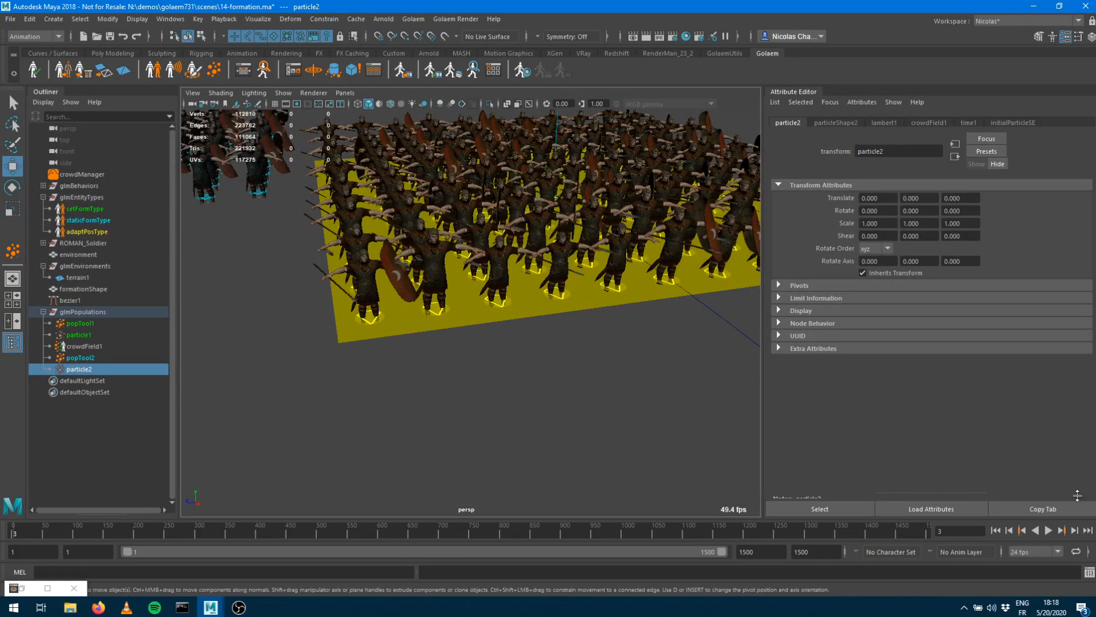
{"action": "left_click", "coordinate": [1048, 530]}
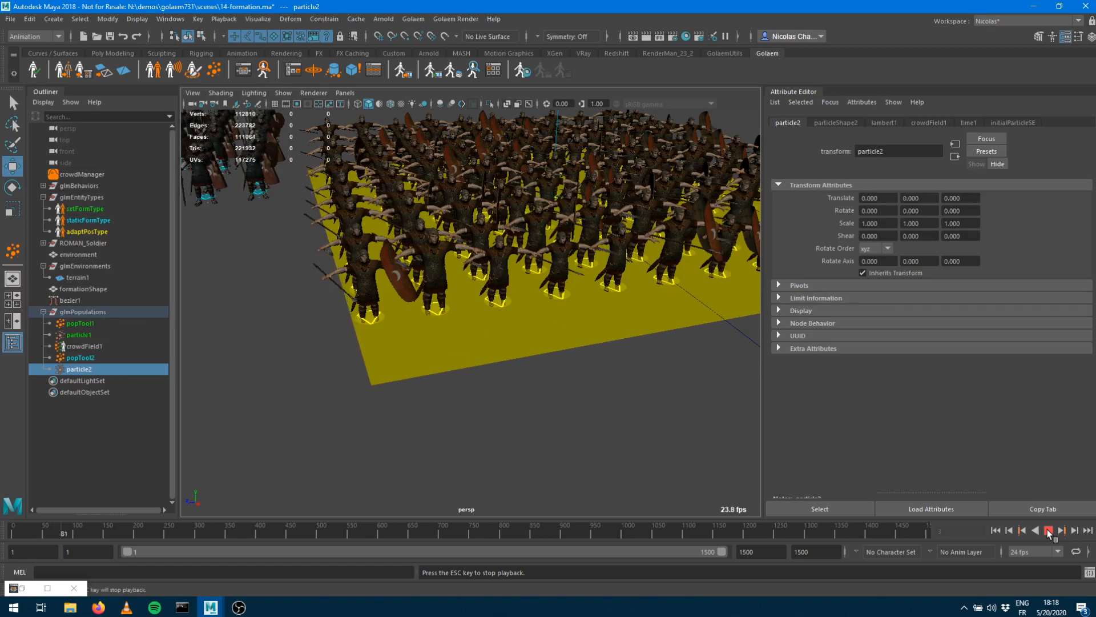
{"action": "left_click", "coordinate": [1048, 530]}
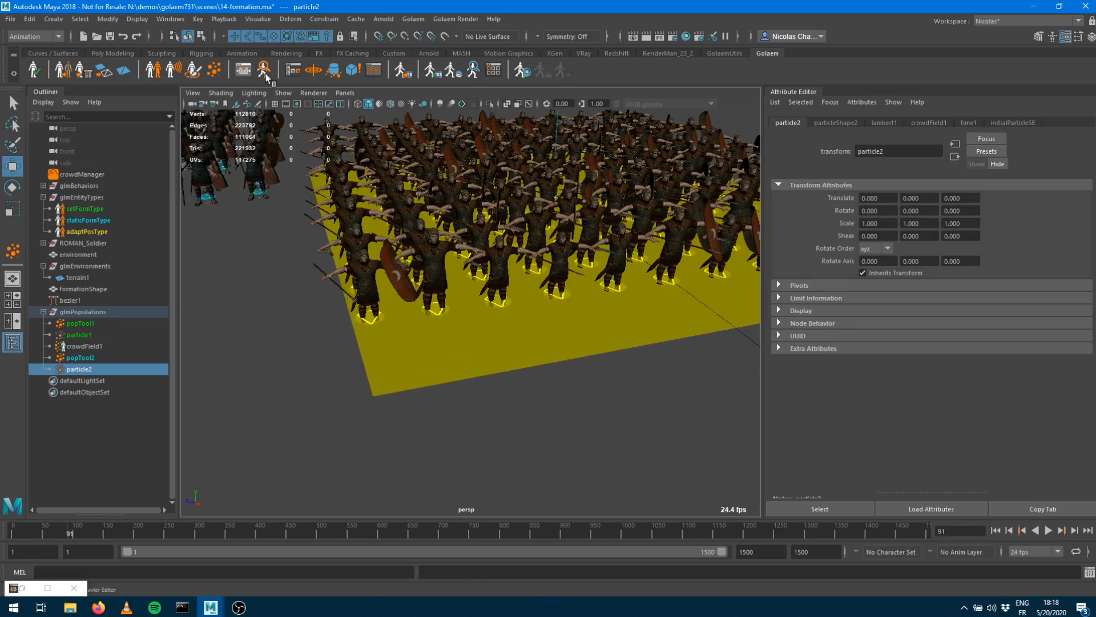
Add an AdaptPosition behavior to the adaptPosType behavior container in the Behavior Editor and connect it into the flow
{"action": "left_click", "coordinate": [265, 75]}
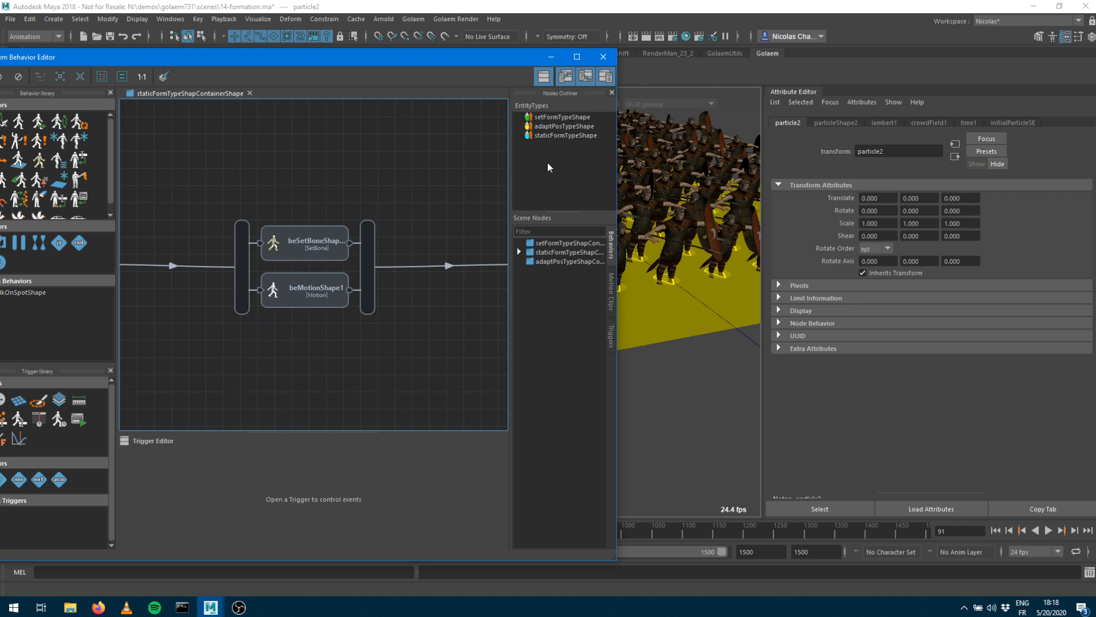
{"action": "double_click", "coordinate": [560, 126]}
{"action": "left_click_drag", "start_coordinate": [85, 57], "coordinate": [280, 37]}
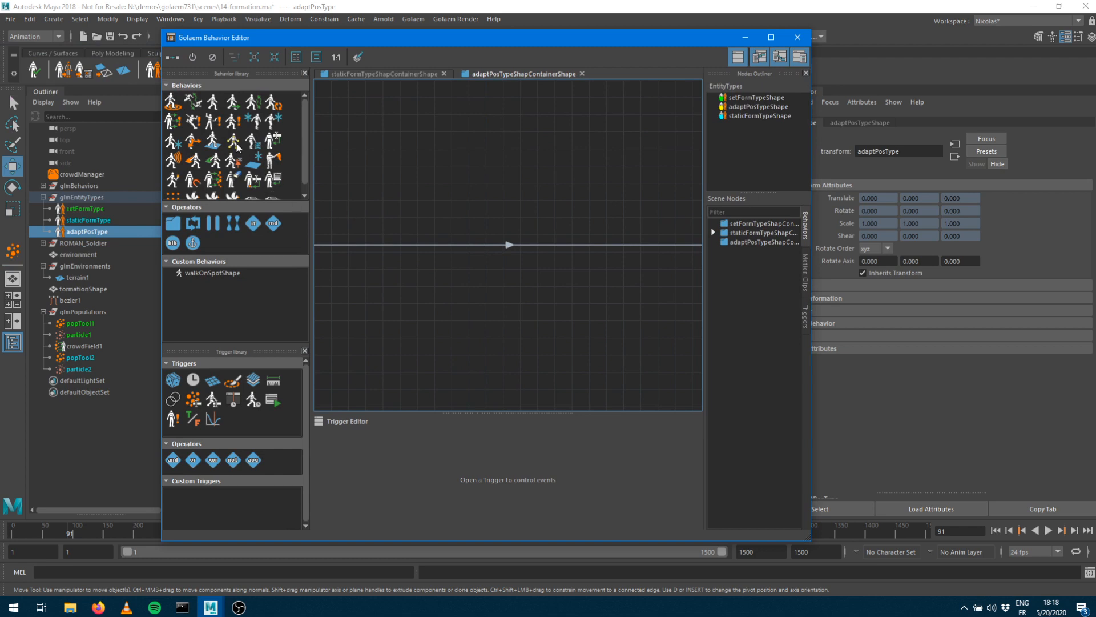
{"action": "left_click_drag", "start_coordinate": [172, 141], "coordinate": [497, 170]}
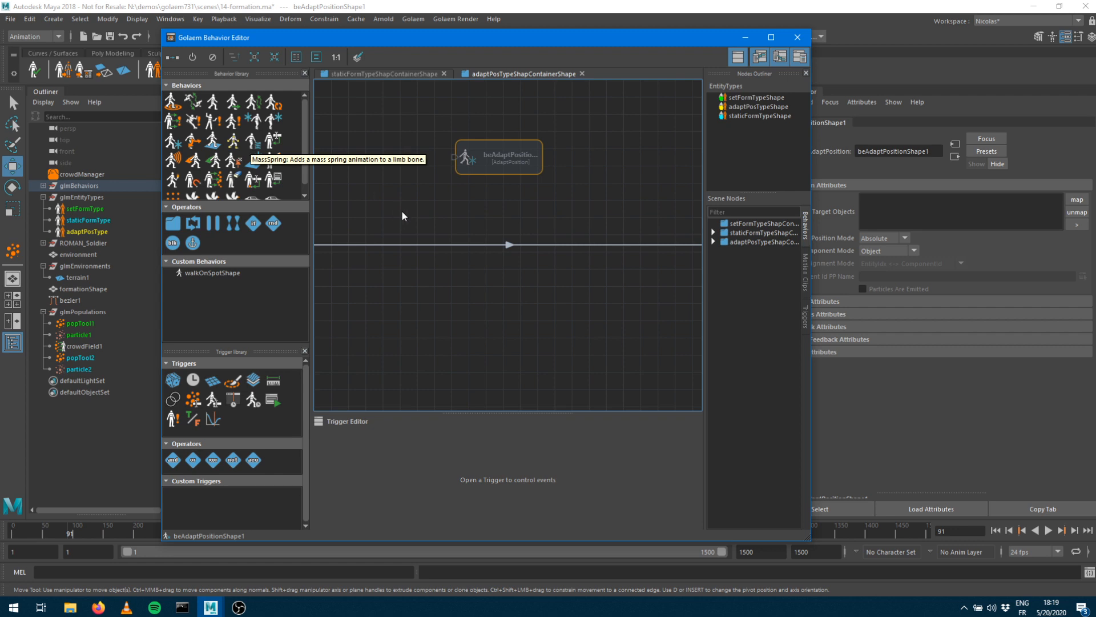
{"action": "left_click_drag", "start_coordinate": [494, 180], "coordinate": [497, 246]}
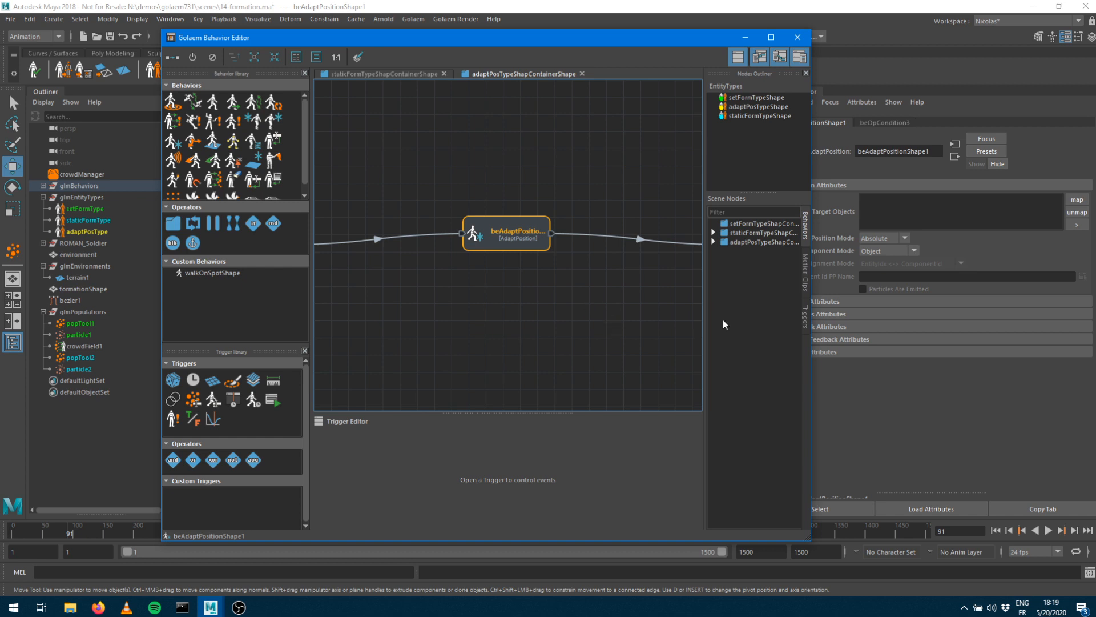
Map formationShape as the Target Object of the AdaptPosition behavior, leaving Position Mode on Absolute, and minimize the Behavior Editor
{"action": "left_click_drag", "start_coordinate": [686, 40], "coordinate": [329, 45]}
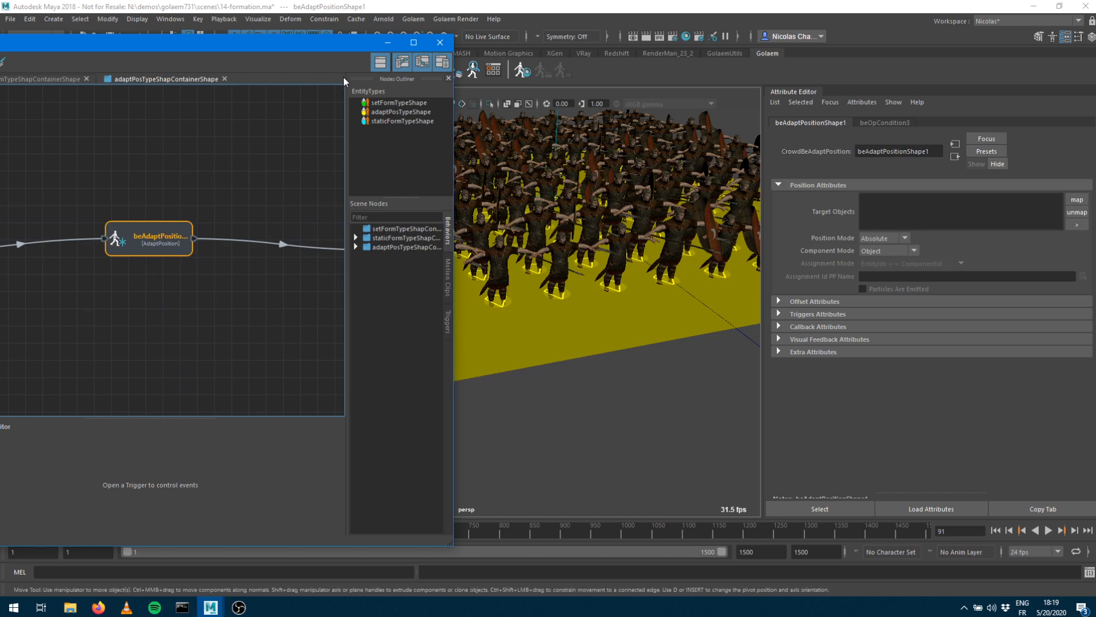
{"action": "left_click_drag", "start_coordinate": [335, 45], "coordinate": [768, 41]}
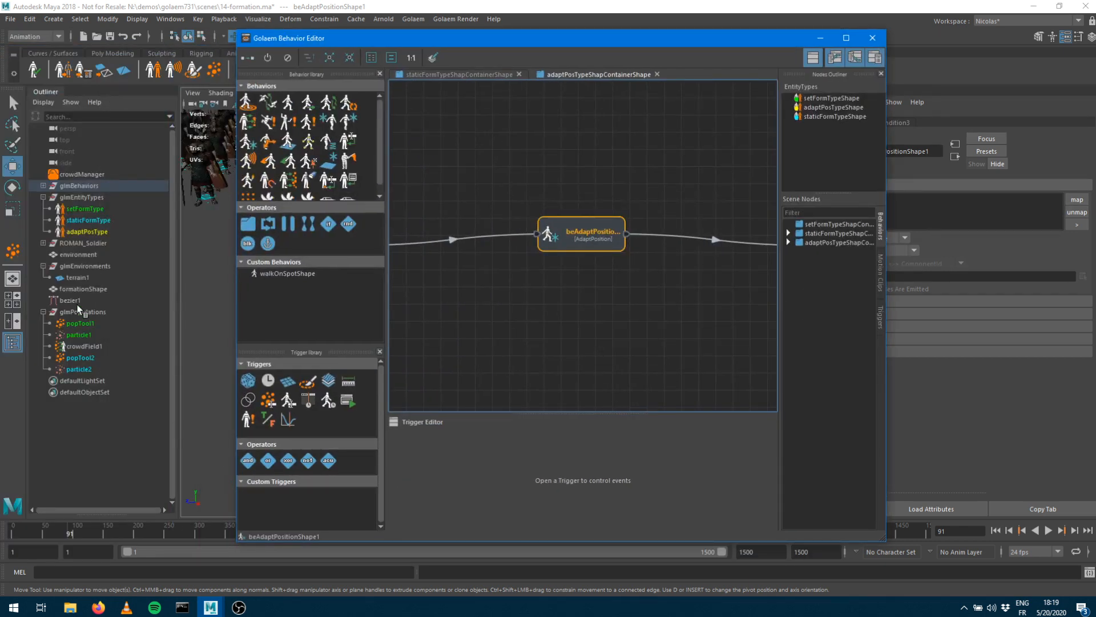
{"action": "left_click", "coordinate": [83, 289]}
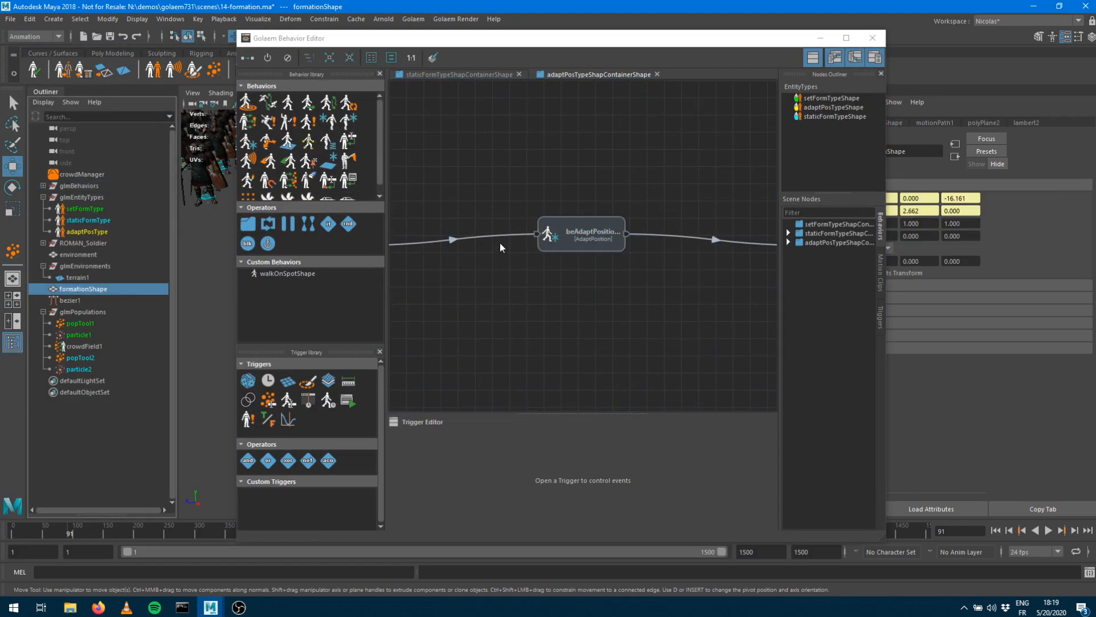
{"action": "left_click", "coordinate": [574, 244]}
{"action": "left_click_drag", "start_coordinate": [697, 39], "coordinate": [609, 39]}
{"action": "left_click", "coordinate": [883, 126]}
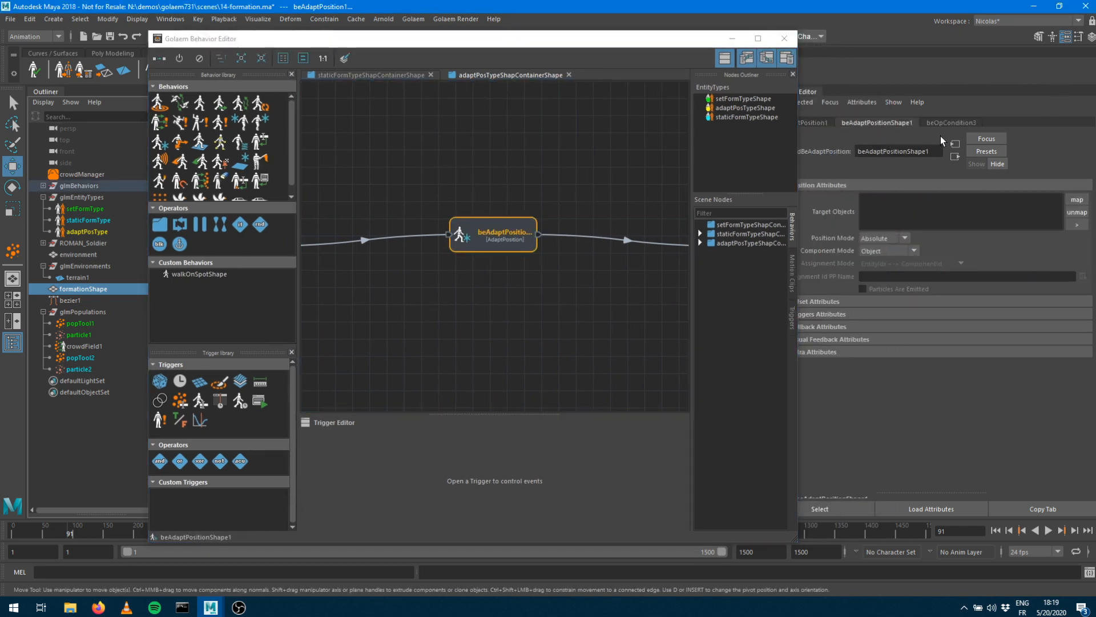
{"action": "left_click", "coordinate": [1076, 199]}
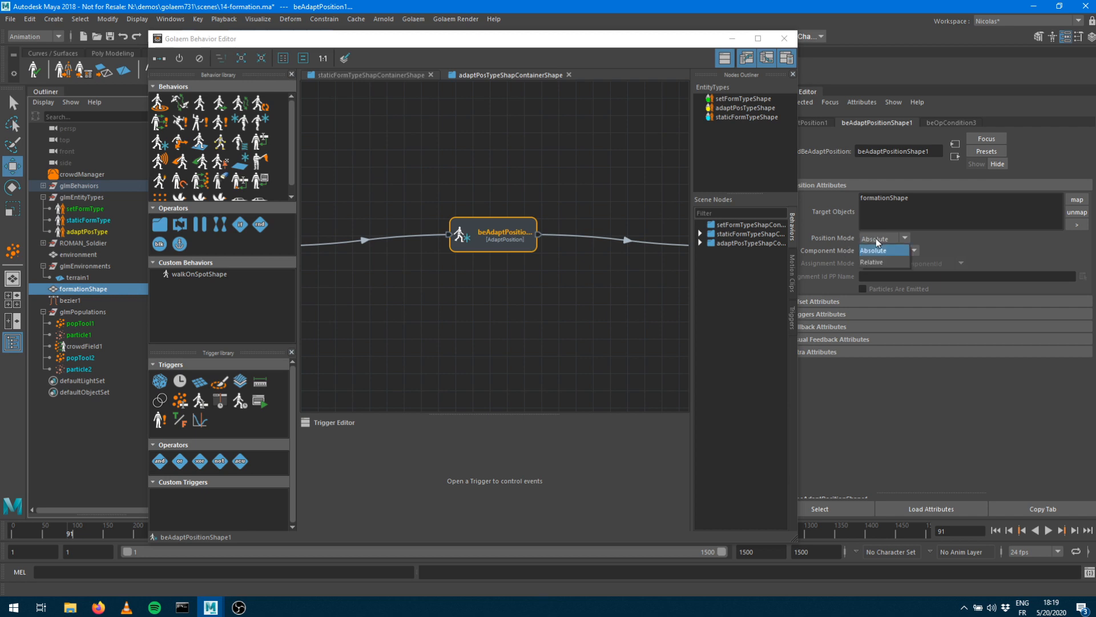
{"action": "left_click", "coordinate": [732, 38]}
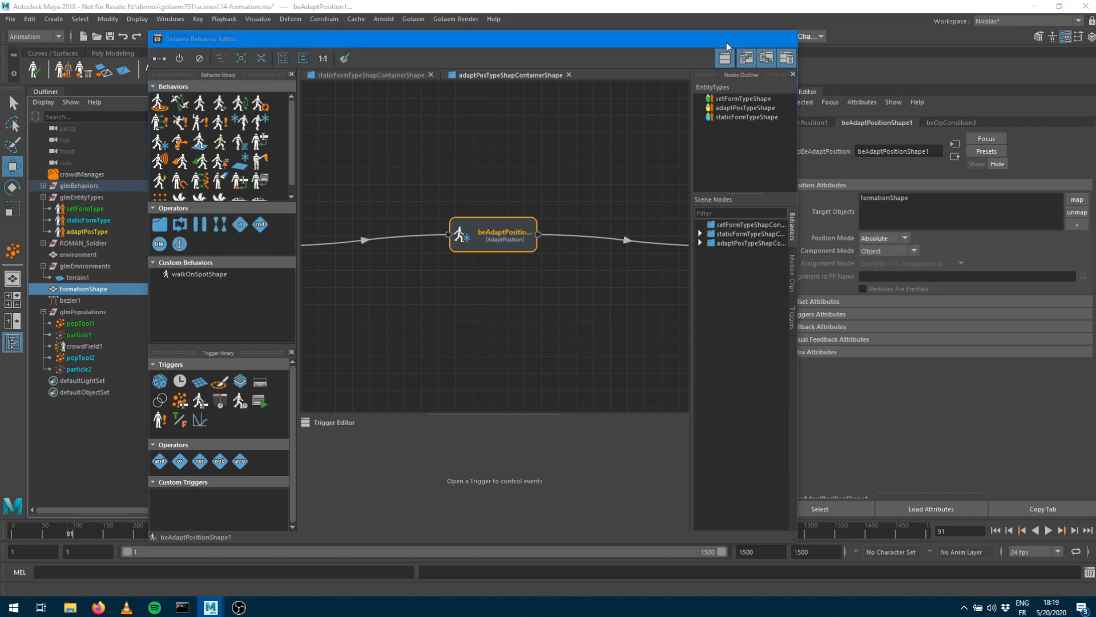
Set the AdaptPosition behavior's Component Mode to Faces and keep its Assignment Mode on EntityIdx <-> ComponentId
{"action": "scroll", "coordinate": [457, 271], "scroll_direction": "down", "scroll_amount": 5}
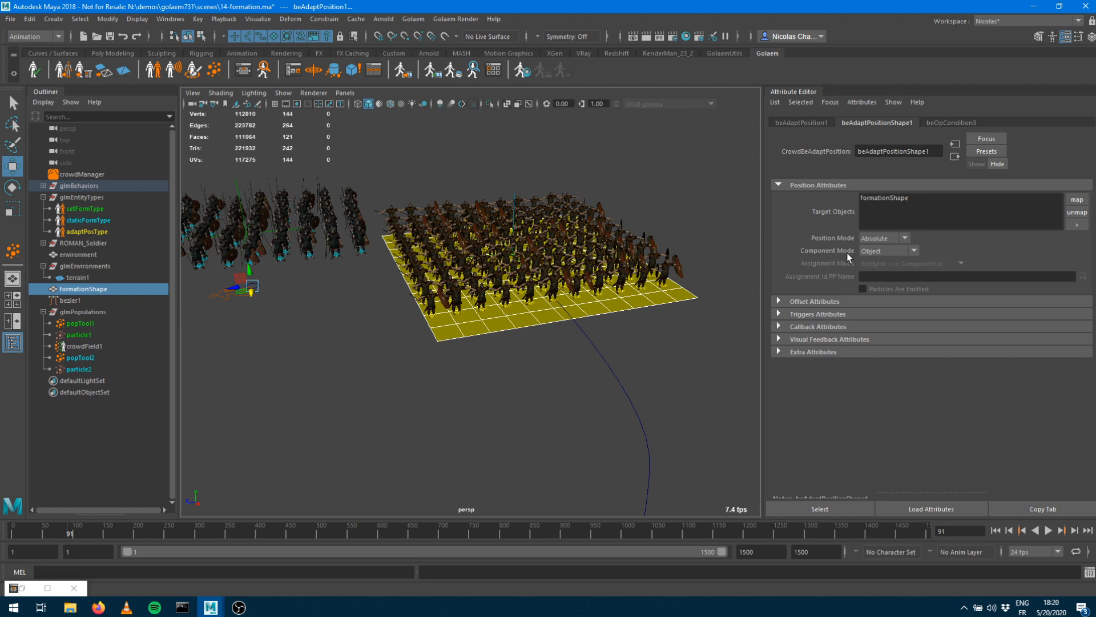
{"action": "left_click", "coordinate": [873, 251]}
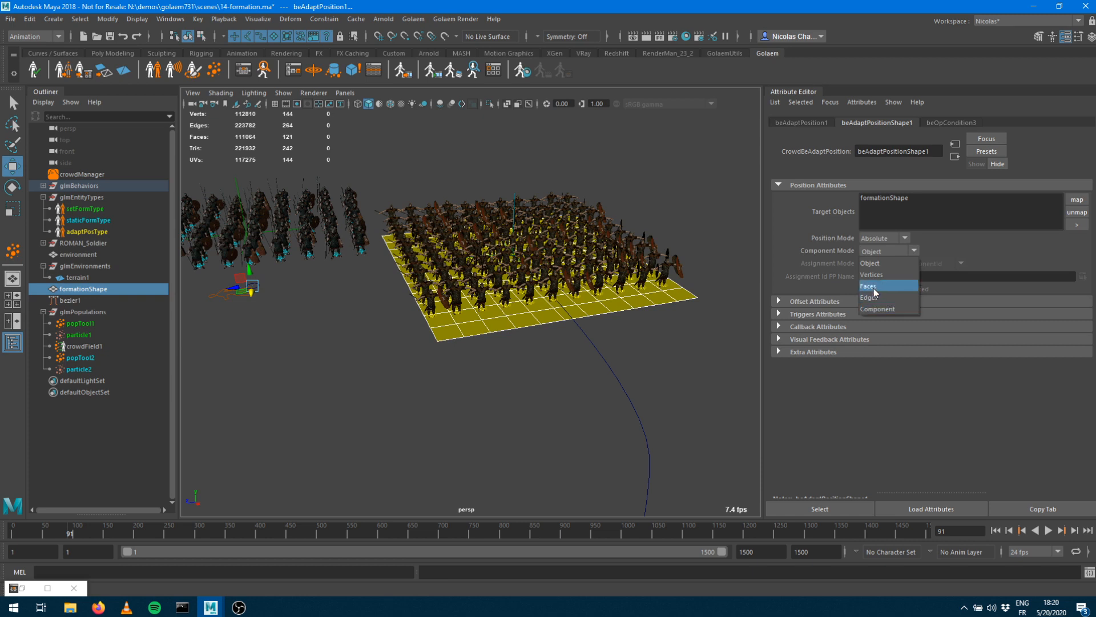
{"action": "left_click", "coordinate": [873, 286]}
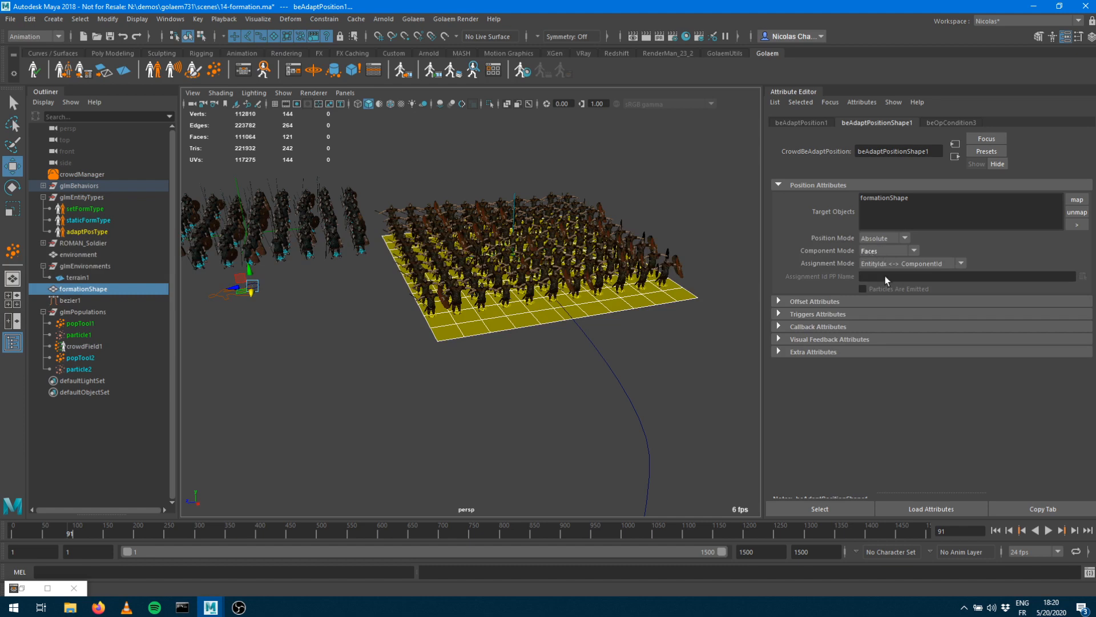
{"action": "left_click", "coordinate": [879, 266]}
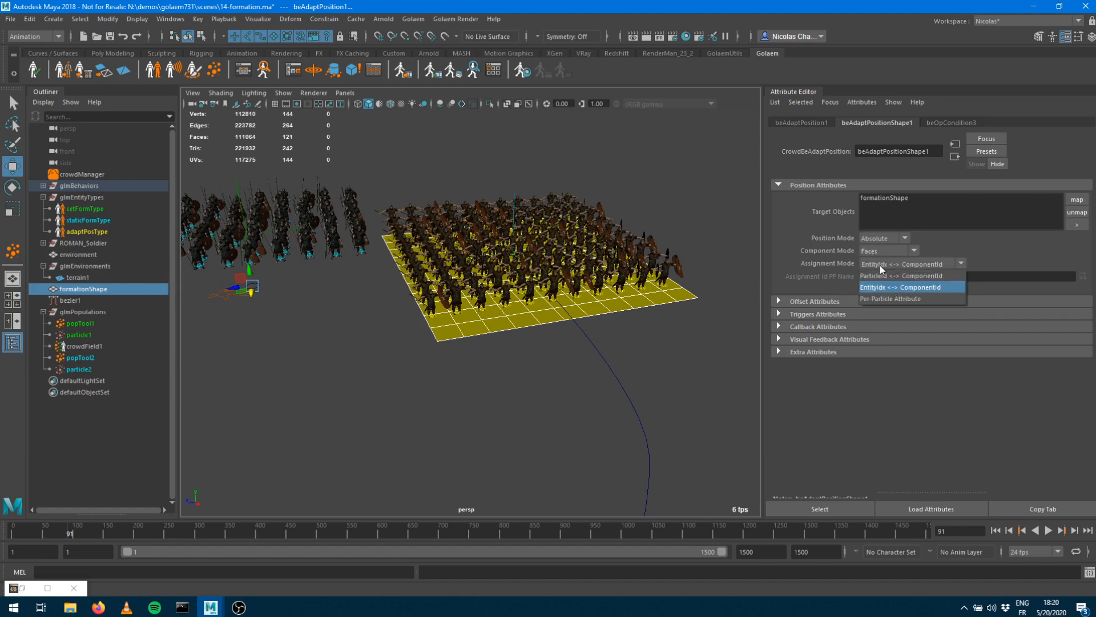
{"action": "left_click", "coordinate": [880, 265]}
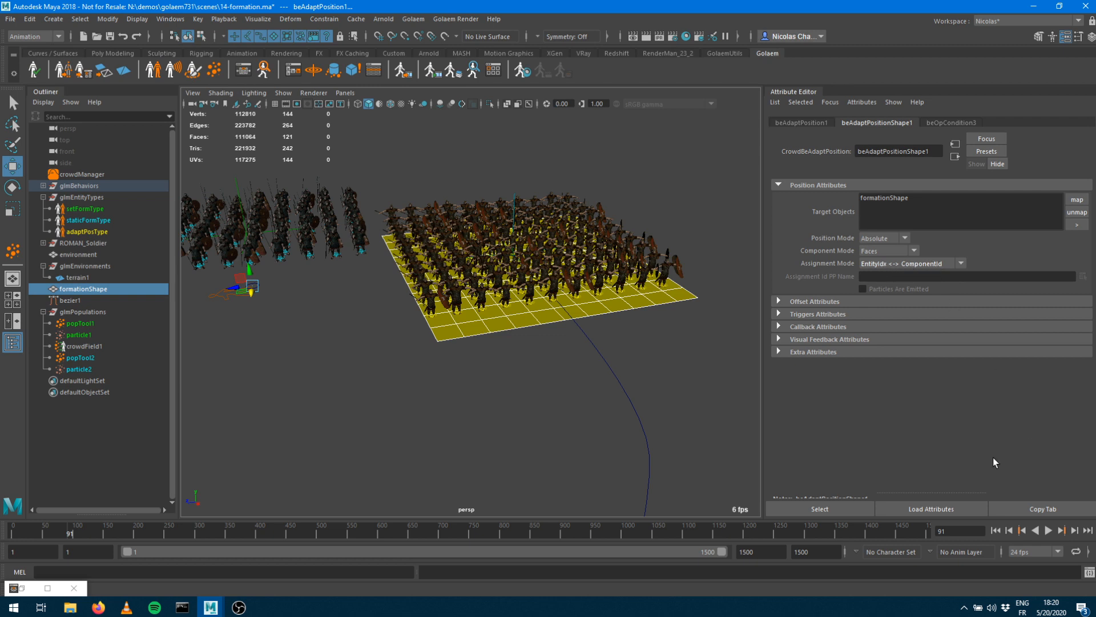
Play the simulation from the first frame and examine the soldiers' positions and orientation on the moving formation plane
{"action": "left_click", "coordinate": [996, 530]}
{"action": "left_click", "coordinate": [1048, 530]}
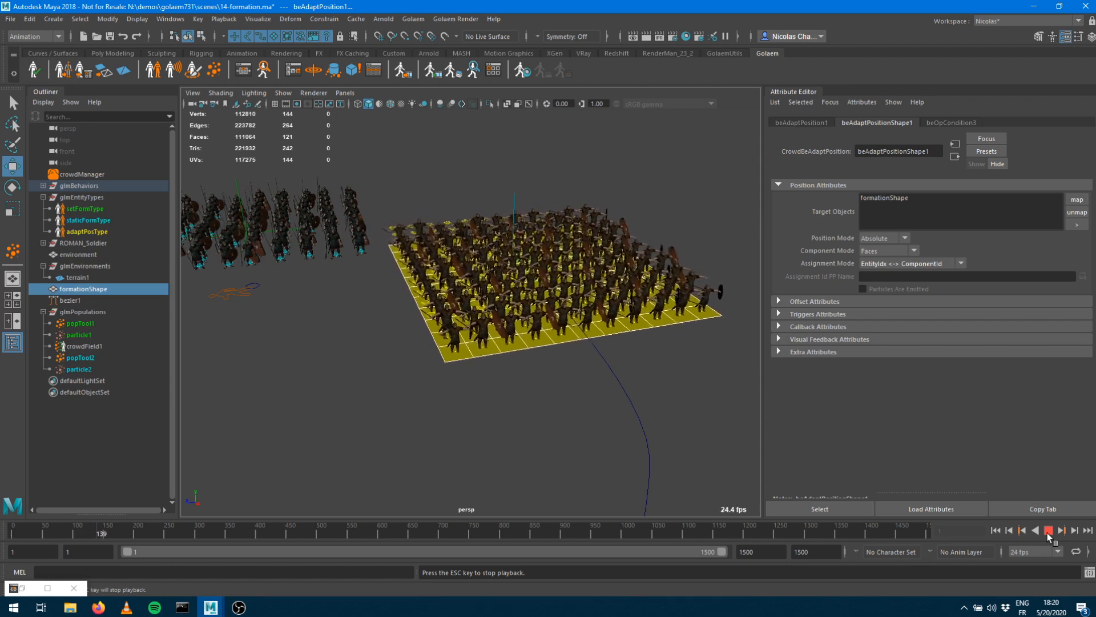
{"action": "left_click_drag", "start_coordinate": [620, 325], "coordinate": [557, 277], "text": "alt"}
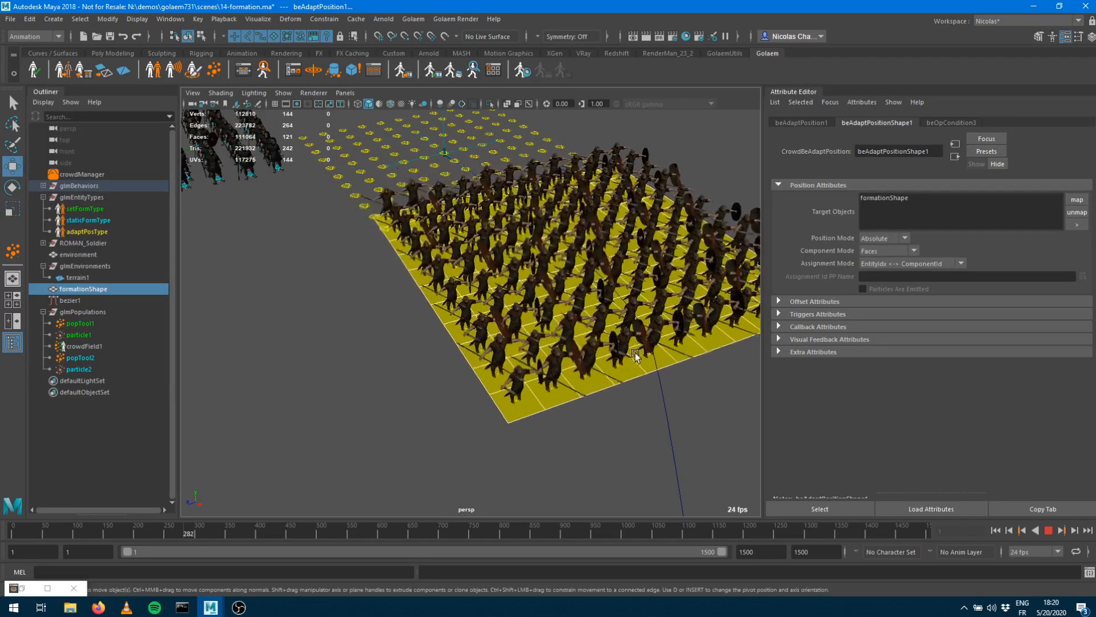
{"action": "left_click_drag", "start_coordinate": [635, 351], "coordinate": [542, 230], "text": "alt"}
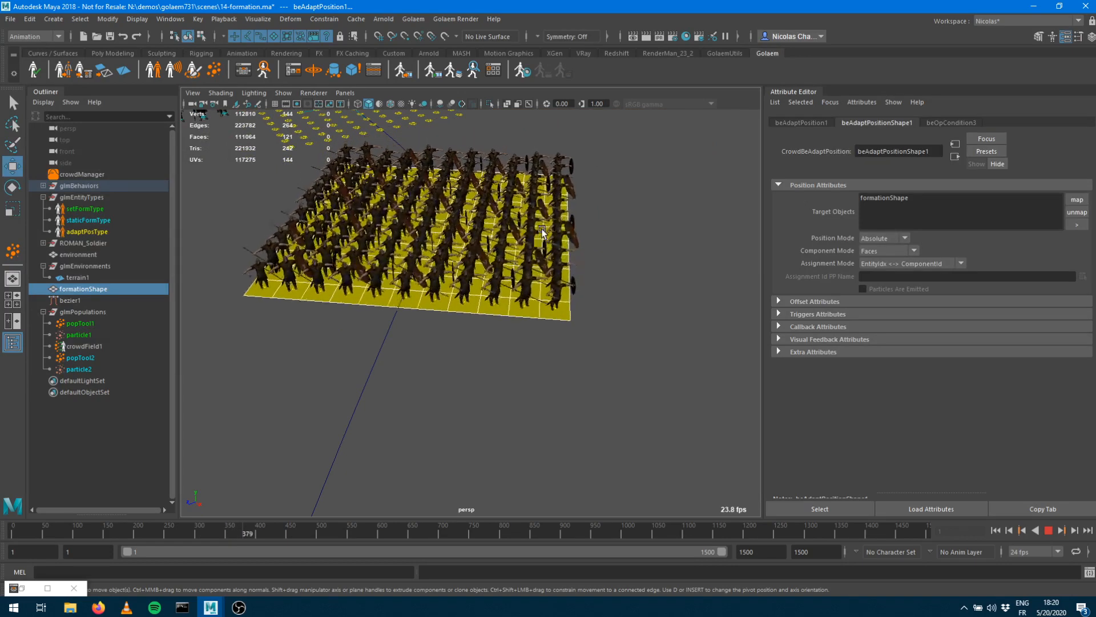
{"action": "key", "text": "Escape"}
{"action": "left_click_drag", "start_coordinate": [427, 345], "coordinate": [388, 159], "text": "alt"}
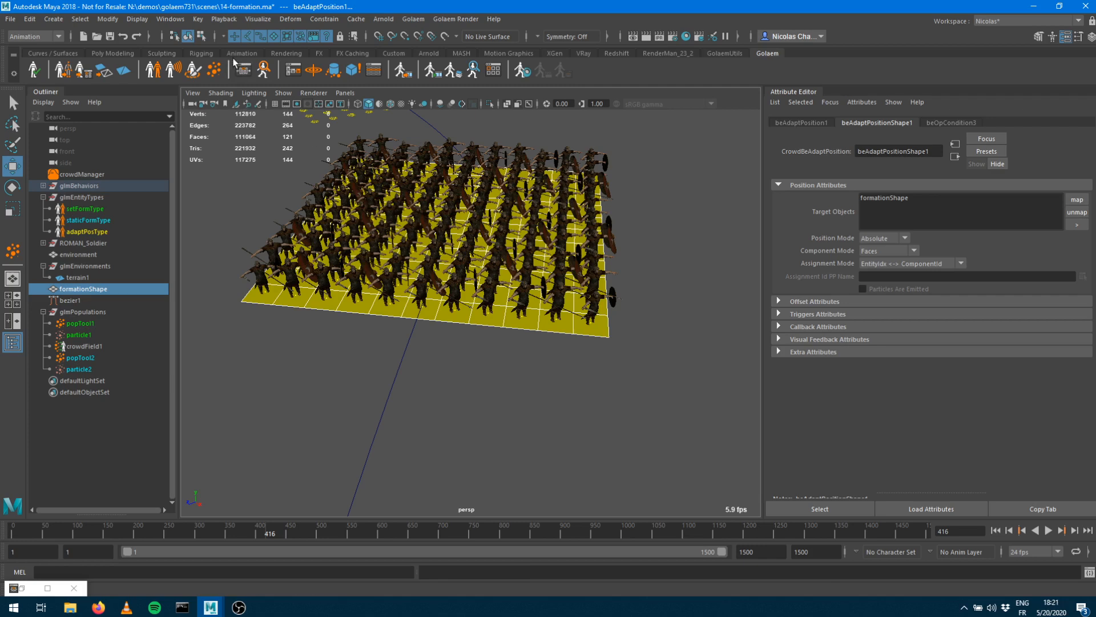
Add an AdaptOrientation behavior in parallel with AdaptPosition in the adaptPosType container and select it
{"action": "left_click", "coordinate": [248, 78]}
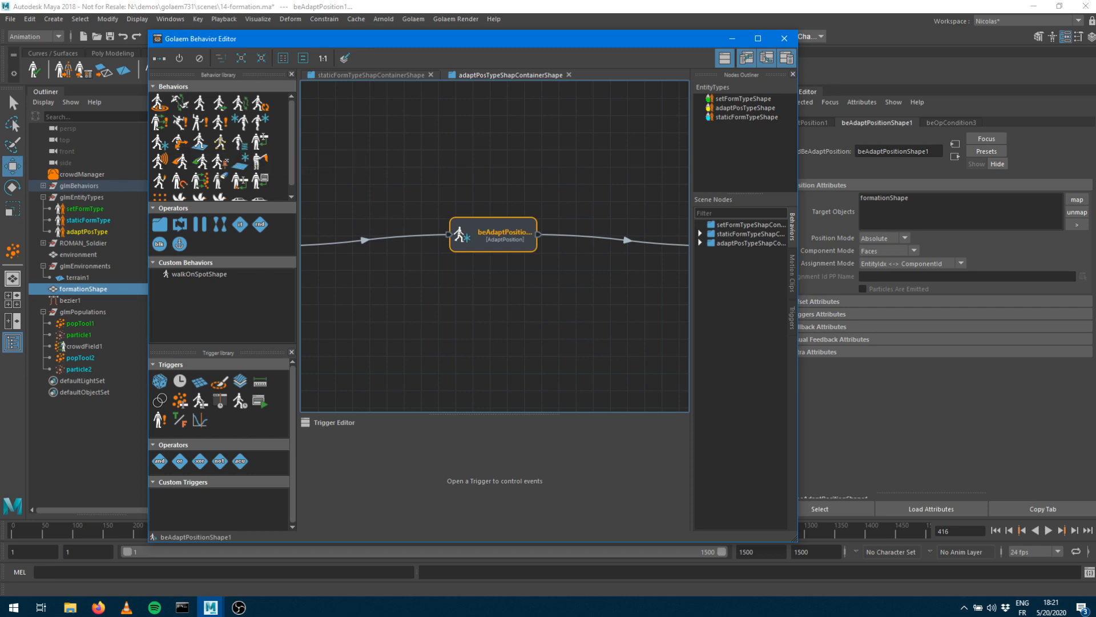
{"action": "left_click_drag", "start_coordinate": [179, 142], "coordinate": [509, 263]}
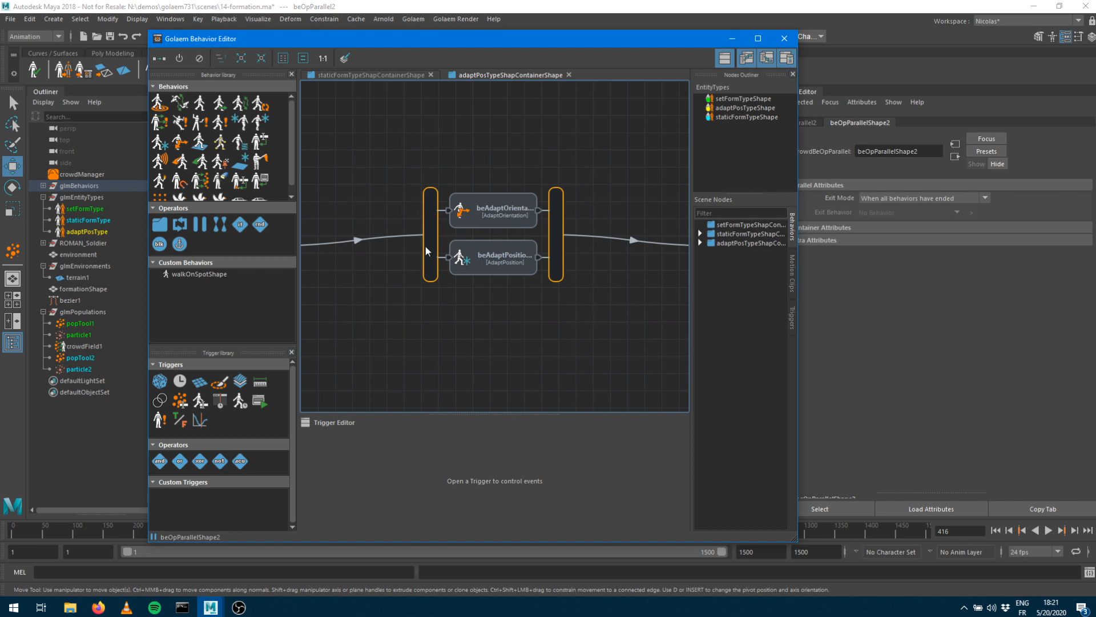
{"action": "left_click", "coordinate": [474, 213]}
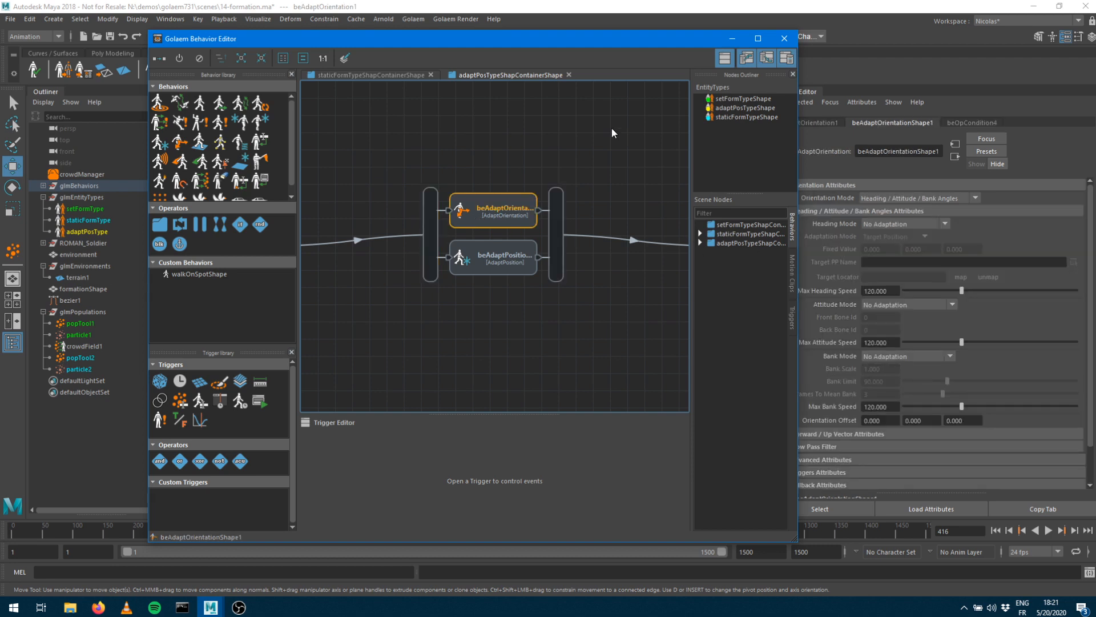
Set the AdaptOrientation behavior's Heading Mode to Velocity Based, keeping Orientation Mode on Heading / Attitude / Bank Angles, and minimize the Behavior Editor
{"action": "left_click_drag", "start_coordinate": [578, 43], "coordinate": [443, 31]}
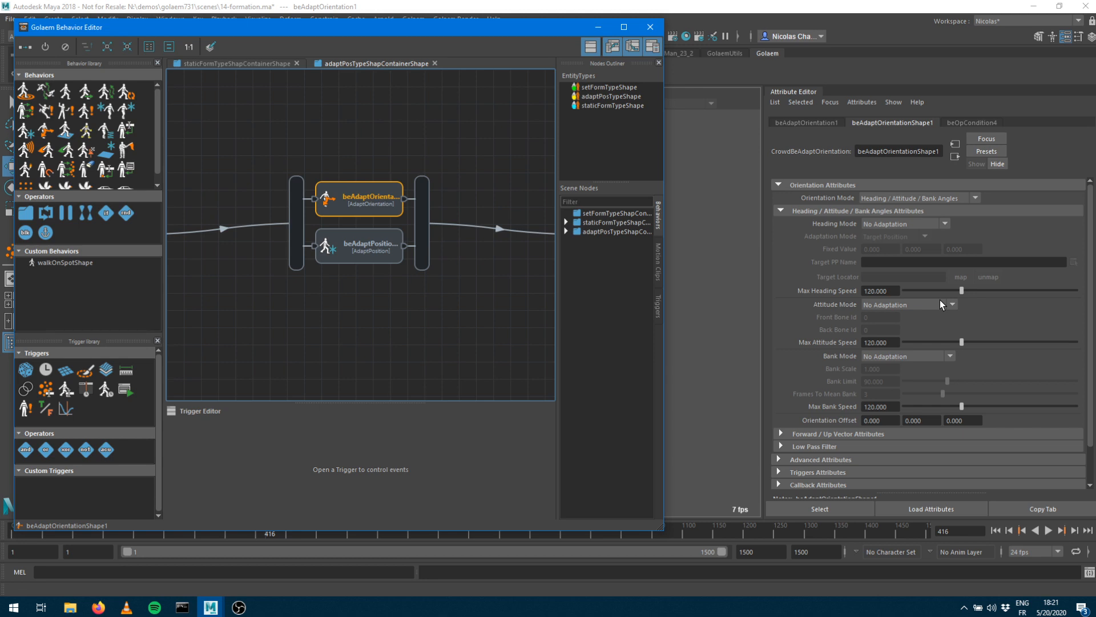
{"action": "left_click", "coordinate": [892, 199]}
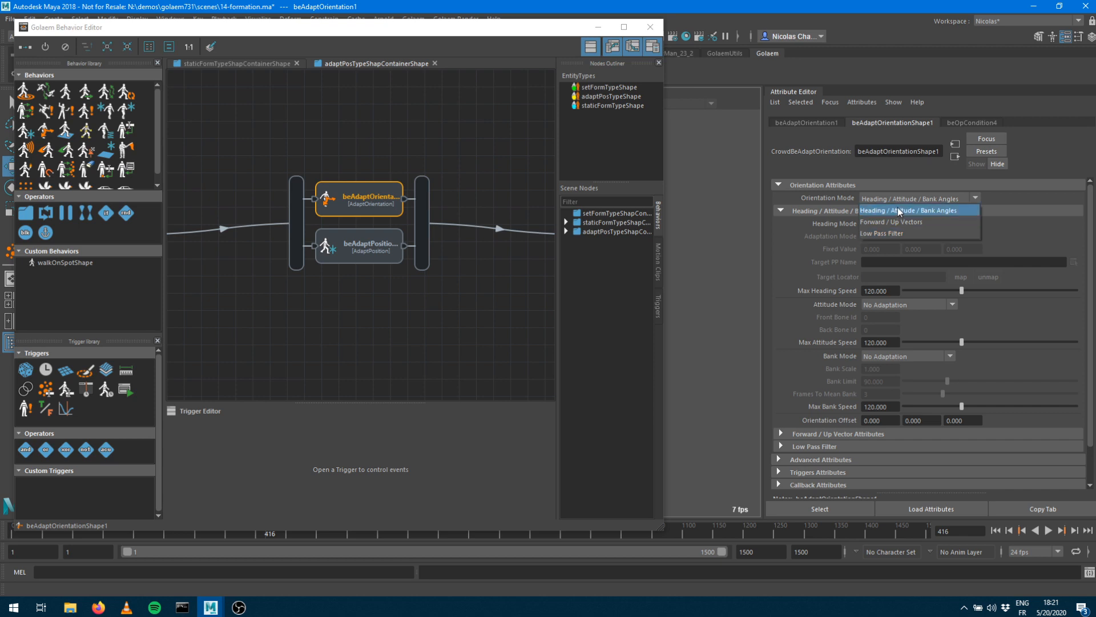
{"action": "left_click", "coordinate": [894, 210]}
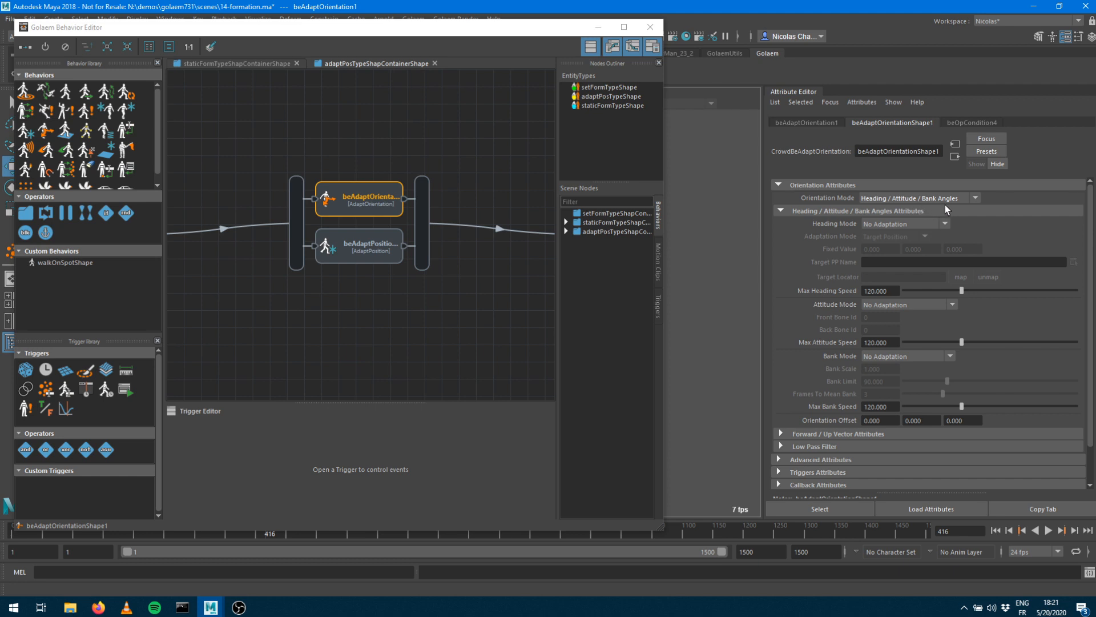
{"action": "left_click_drag", "start_coordinate": [562, 30], "coordinate": [282, 96]}
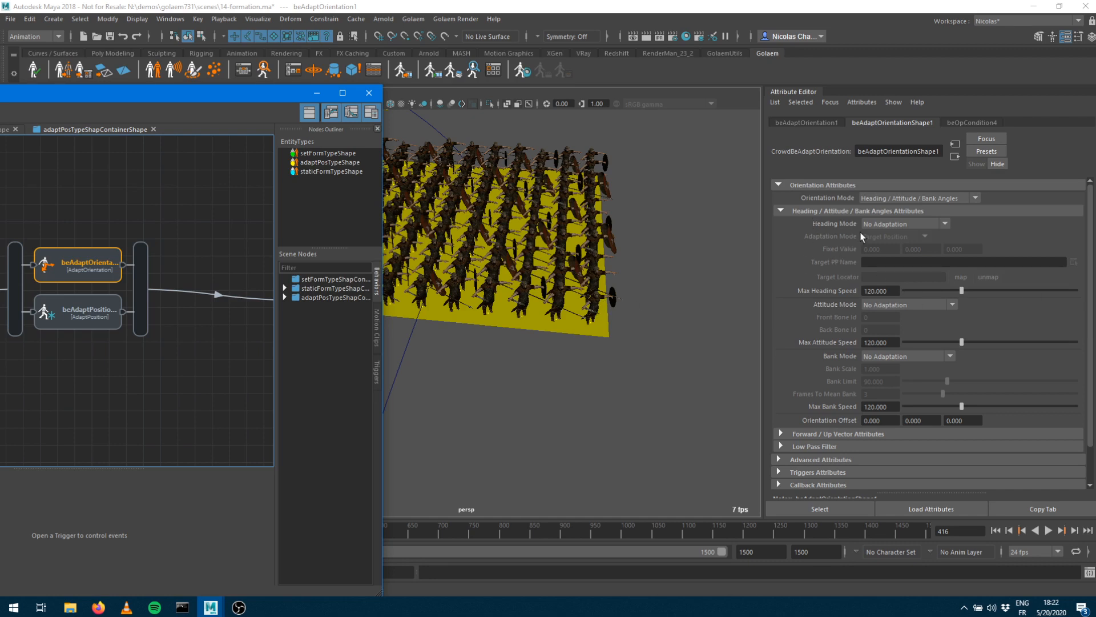
{"action": "left_click", "coordinate": [888, 223]}
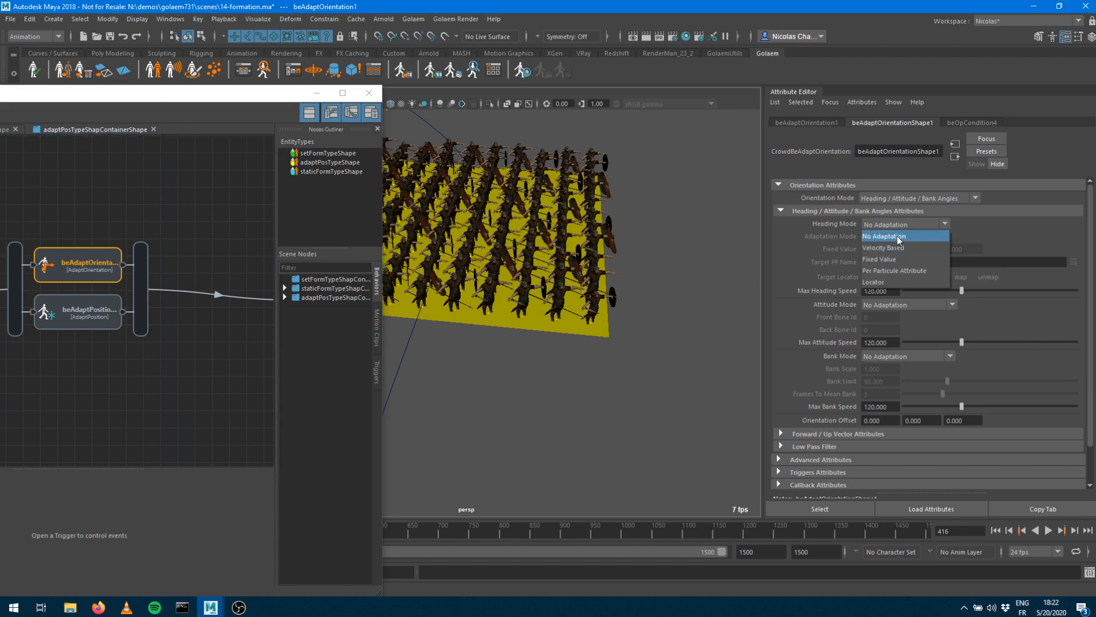
{"action": "left_click", "coordinate": [892, 260]}
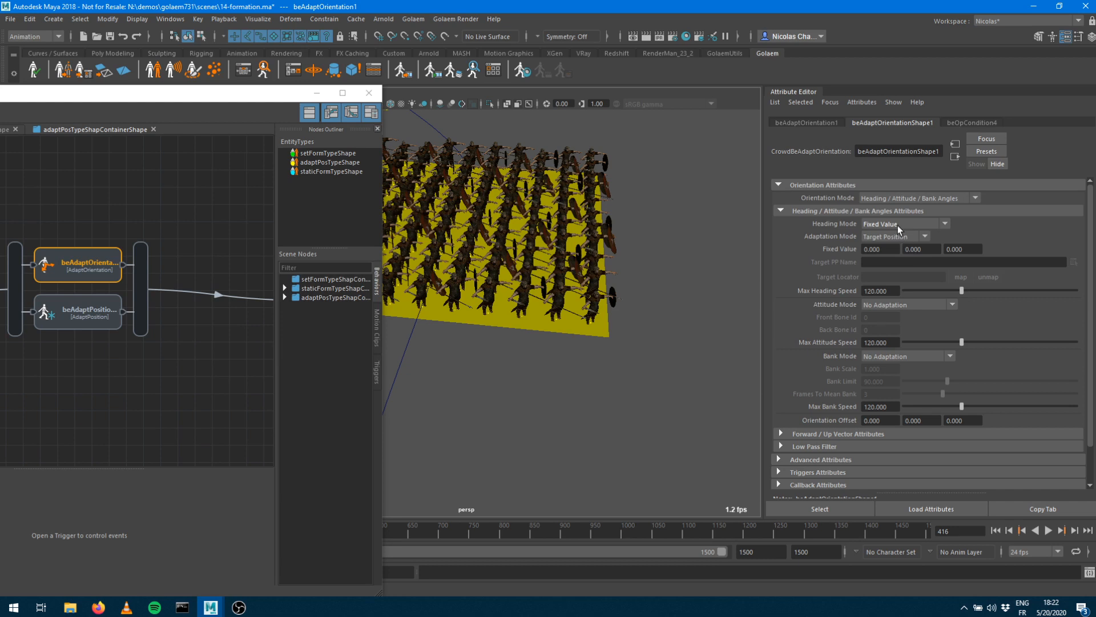
{"action": "left_click", "coordinate": [897, 225]}
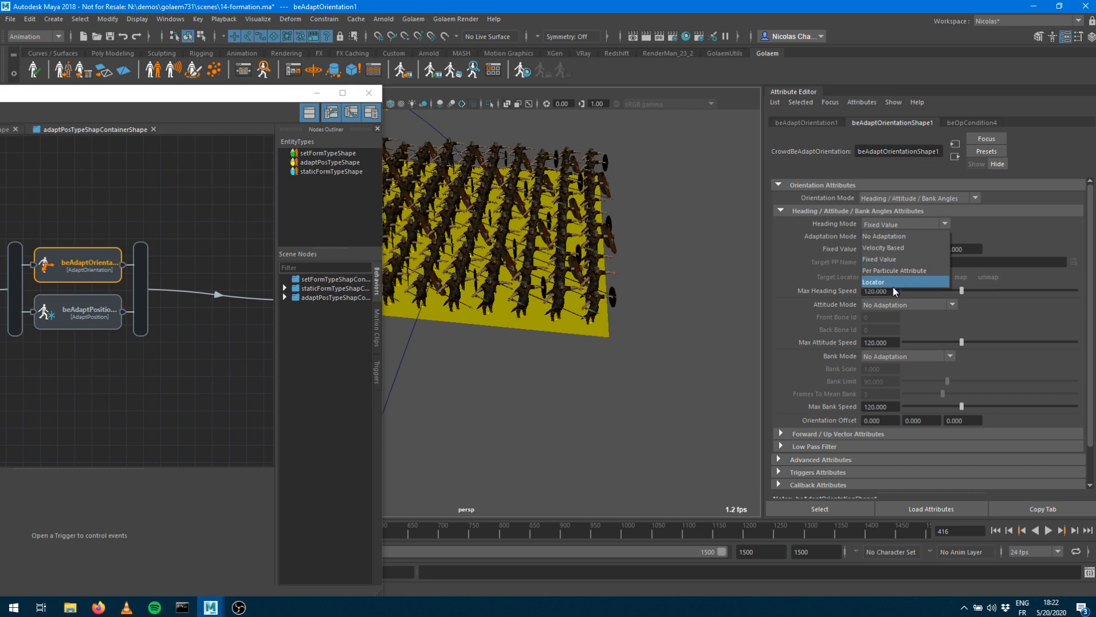
{"action": "left_click", "coordinate": [882, 246]}
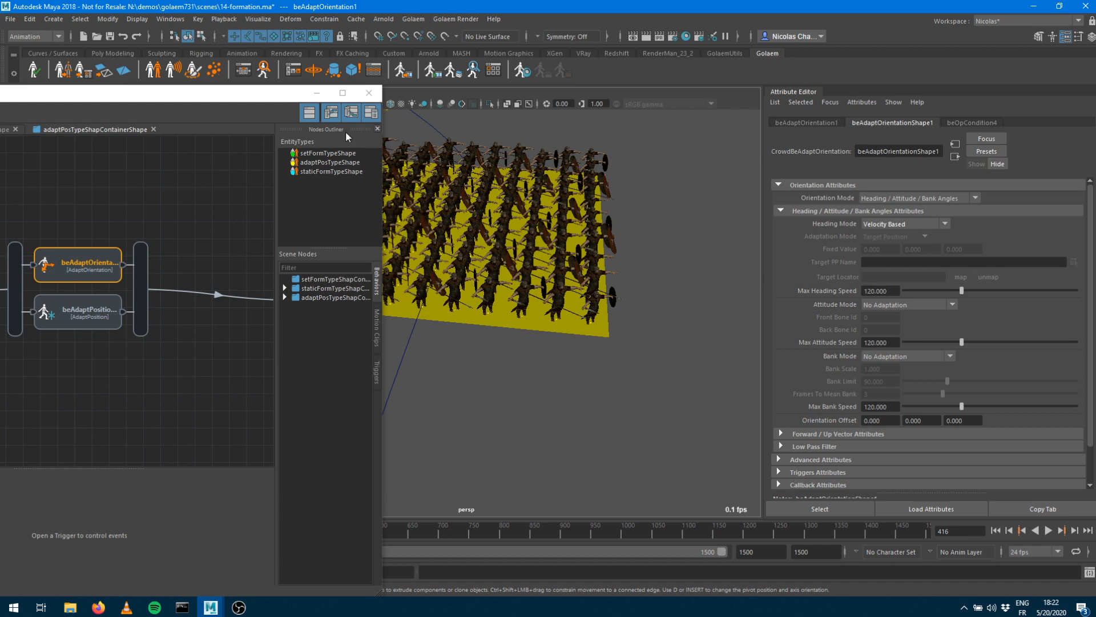
{"action": "left_click", "coordinate": [317, 94]}
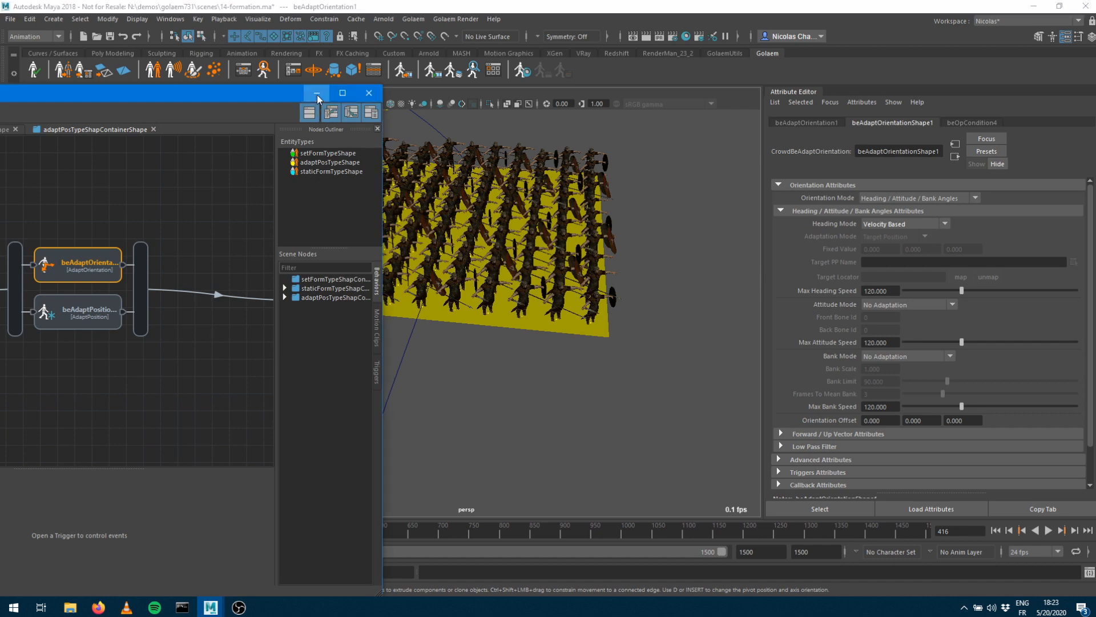
Play the simulation from the first frame and examine from several angles how the soldiers orient along the formation's path, stopping playback mid-curve
{"action": "left_click", "coordinate": [998, 530]}
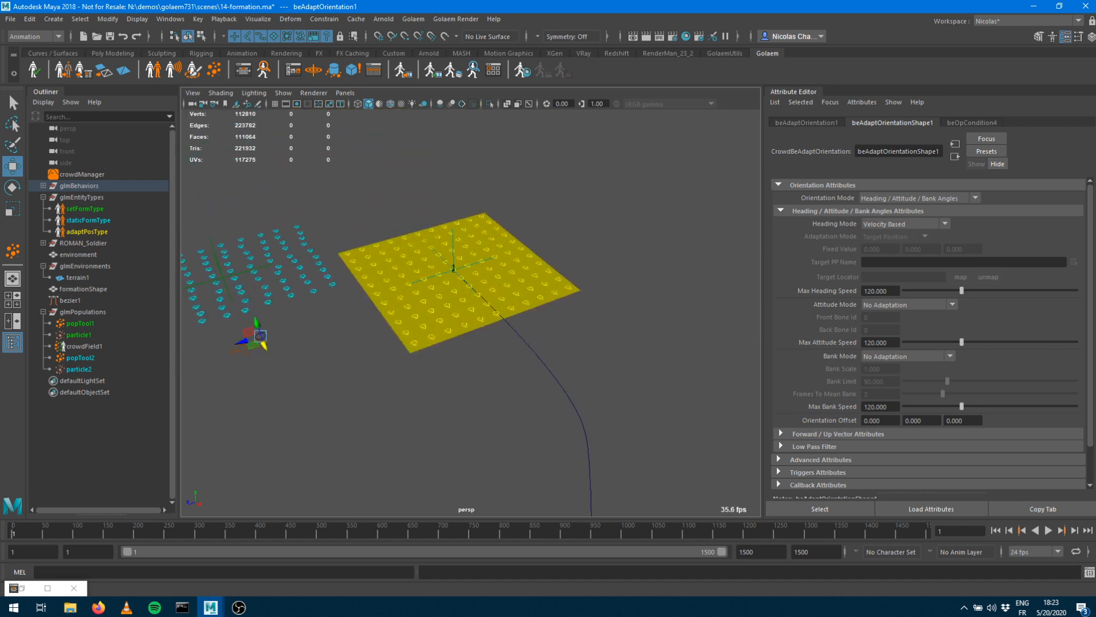
{"action": "left_click", "coordinate": [1049, 531]}
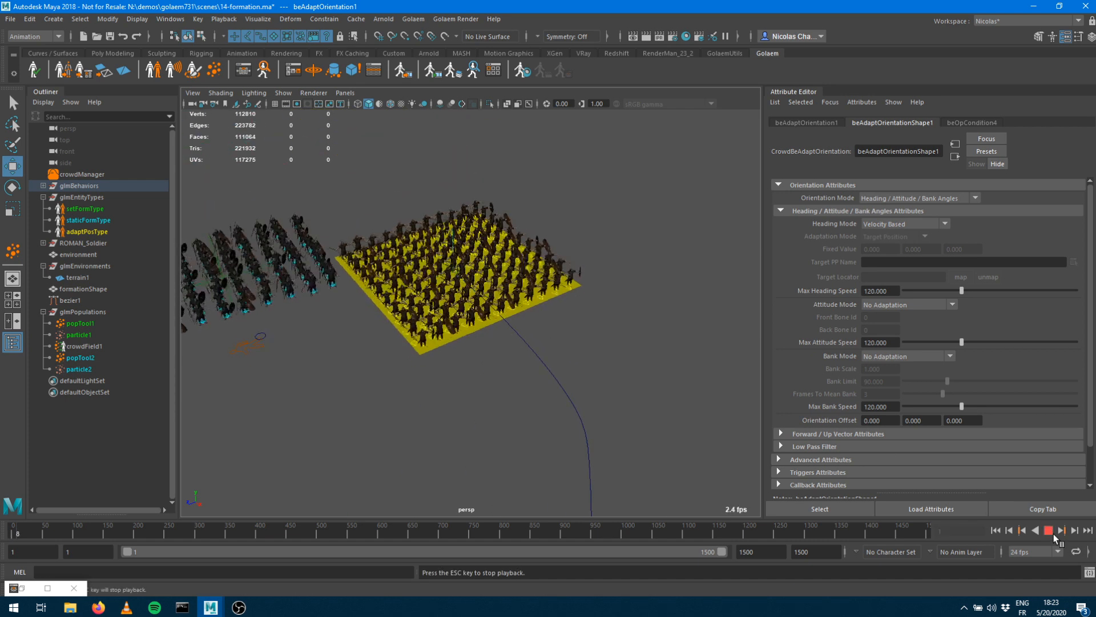
{"action": "right_click_drag", "start_coordinate": [477, 368], "coordinate": [565, 368], "text": "alt"}
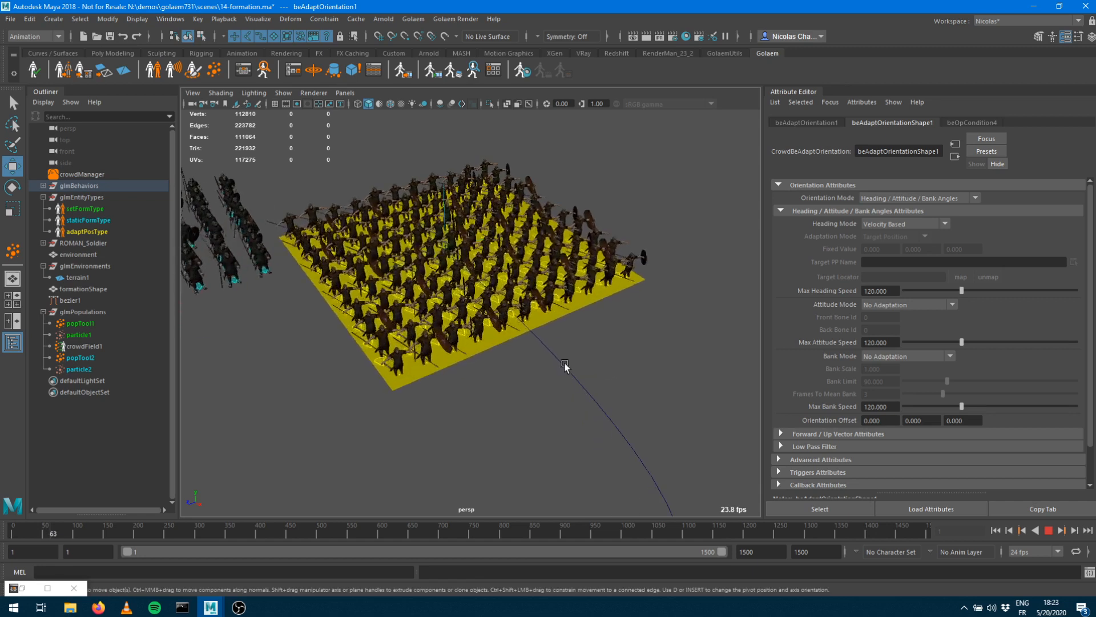
{"action": "left_click_drag", "start_coordinate": [565, 367], "coordinate": [558, 355], "text": "alt"}
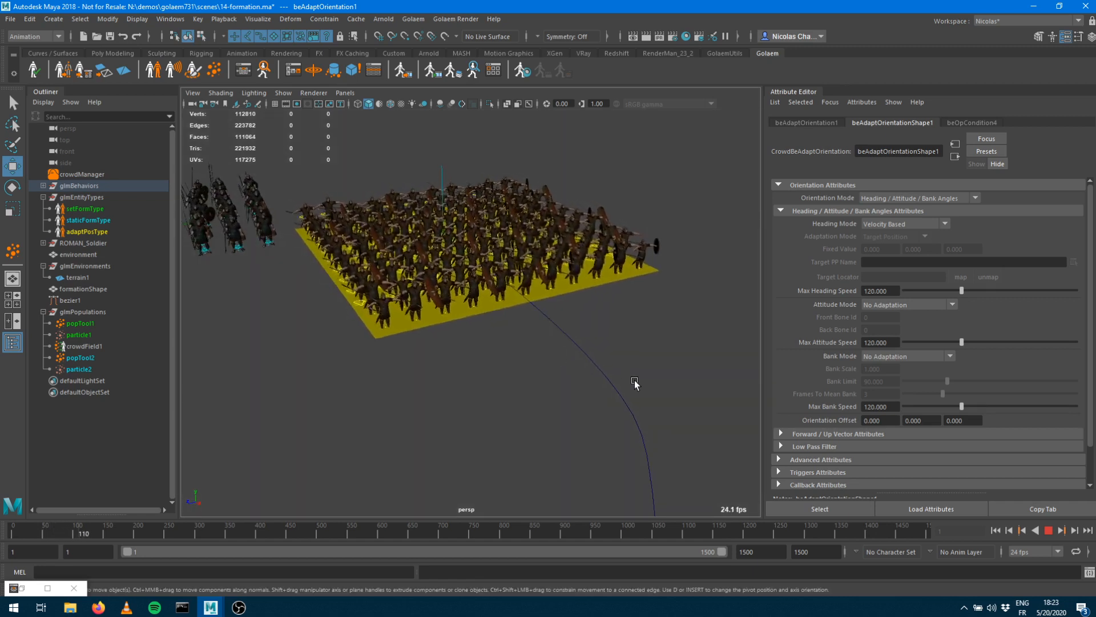
{"action": "left_click_drag", "start_coordinate": [656, 392], "coordinate": [608, 383], "text": "alt"}
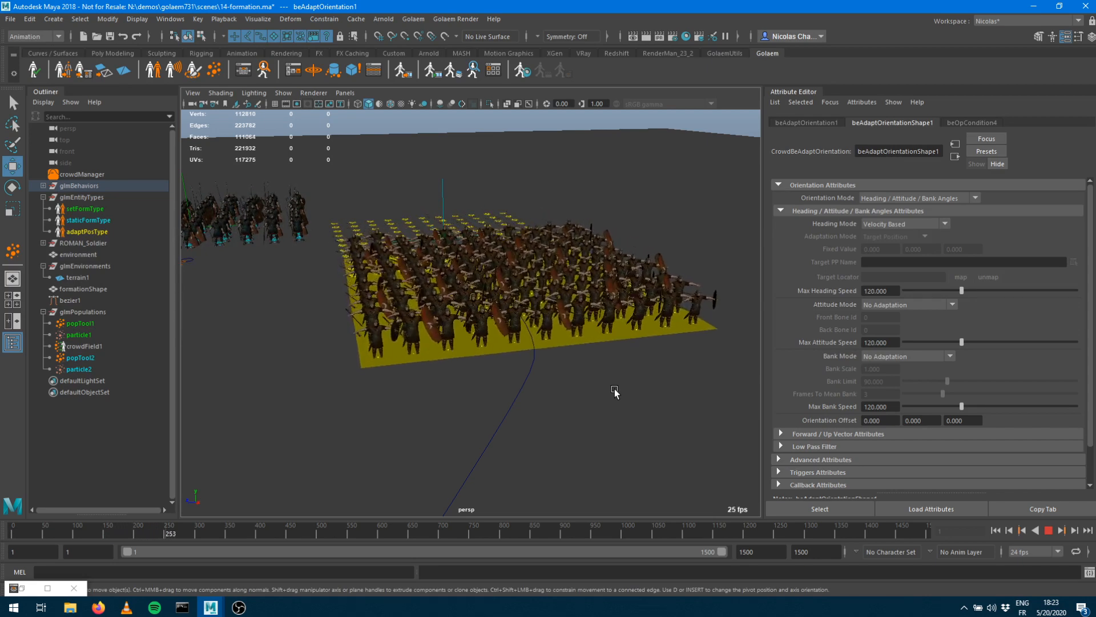
{"action": "right_click_drag", "start_coordinate": [613, 387], "coordinate": [587, 387], "text": "alt"}
{"action": "left_click_drag", "start_coordinate": [589, 388], "coordinate": [485, 303], "text": "alt"}
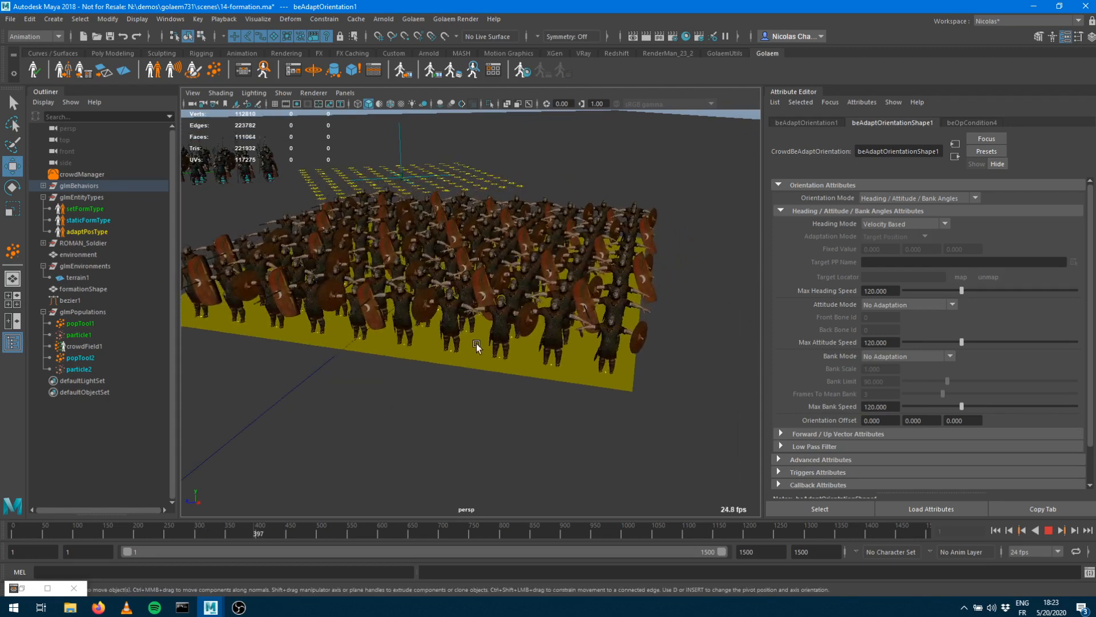
{"action": "middle_click_drag", "start_coordinate": [470, 301], "coordinate": [538, 289], "text": "alt"}
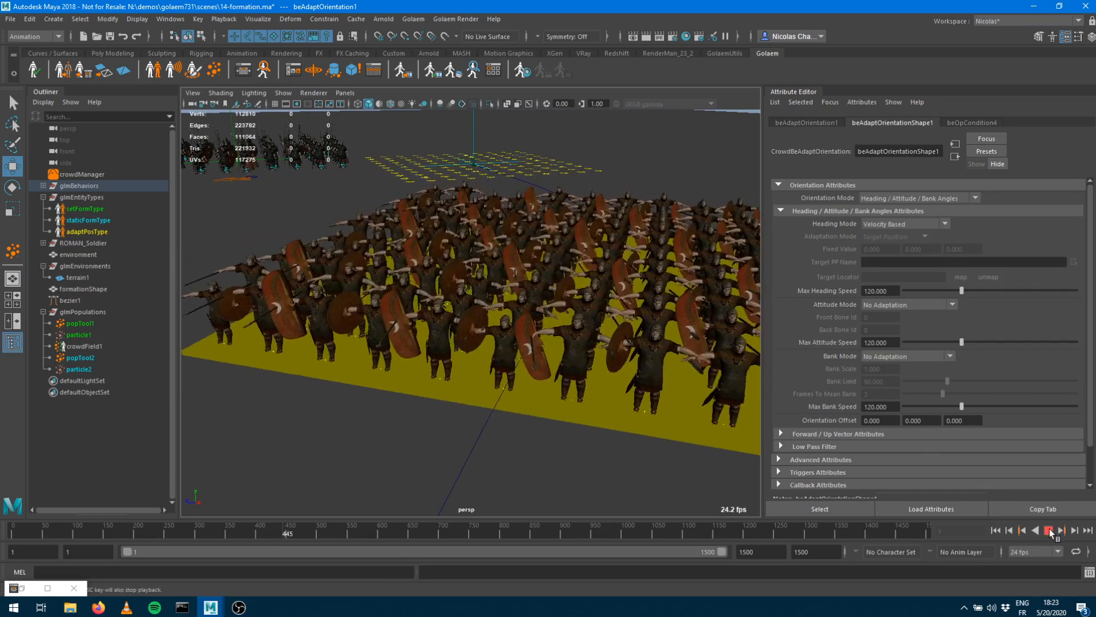
{"action": "left_click", "coordinate": [1050, 531]}
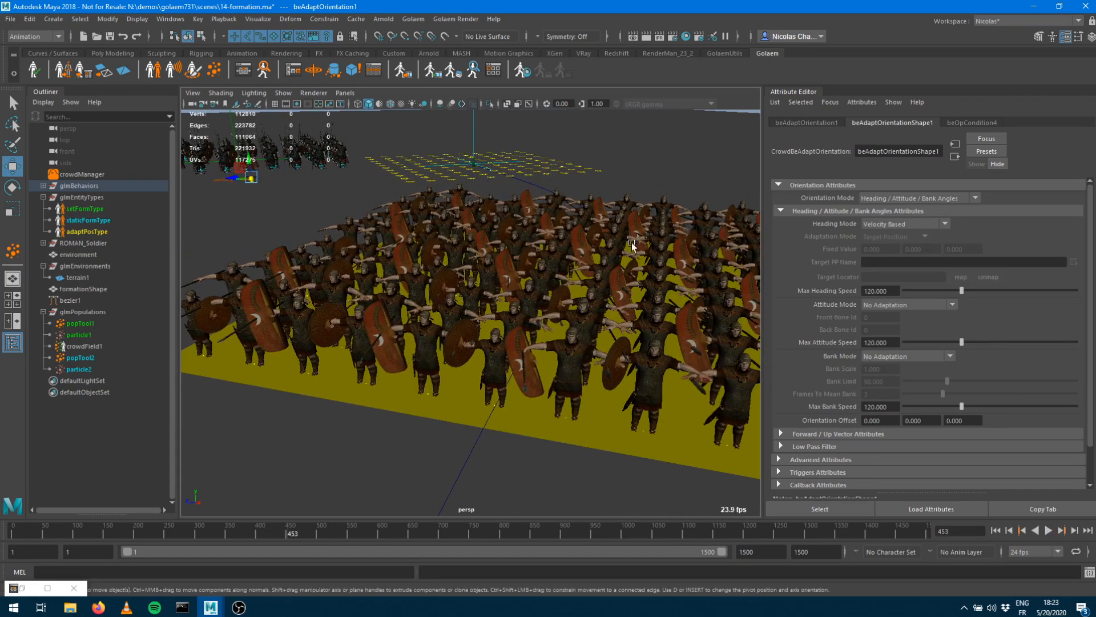
{"action": "left_click_drag", "start_coordinate": [558, 246], "coordinate": [576, 277], "text": "alt"}
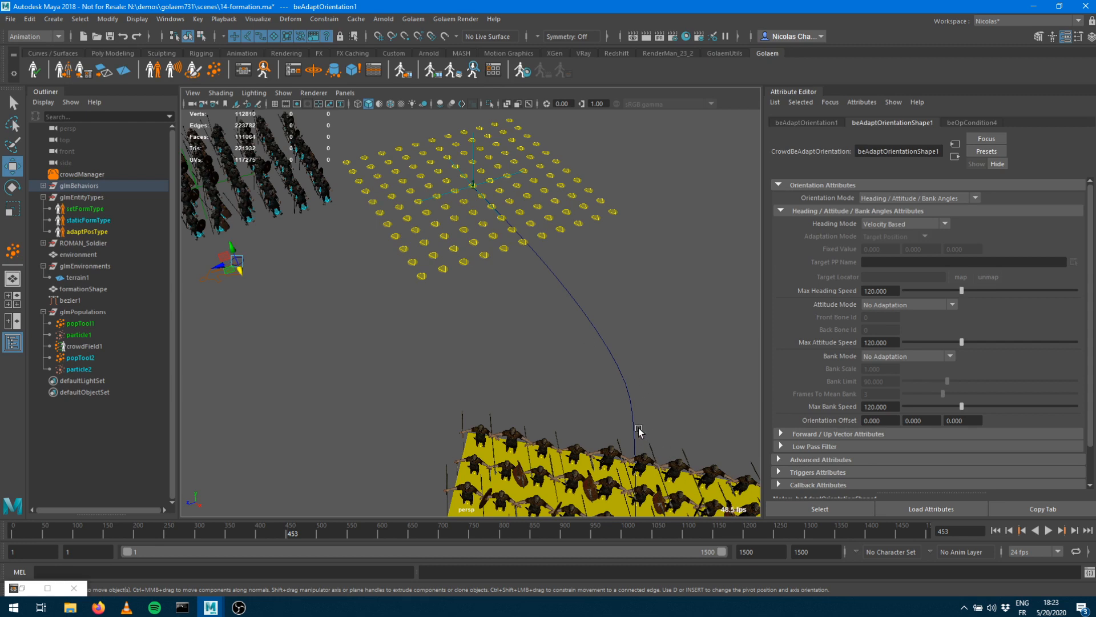
{"action": "middle_click_drag", "start_coordinate": [622, 368], "coordinate": [494, 182], "text": "alt"}
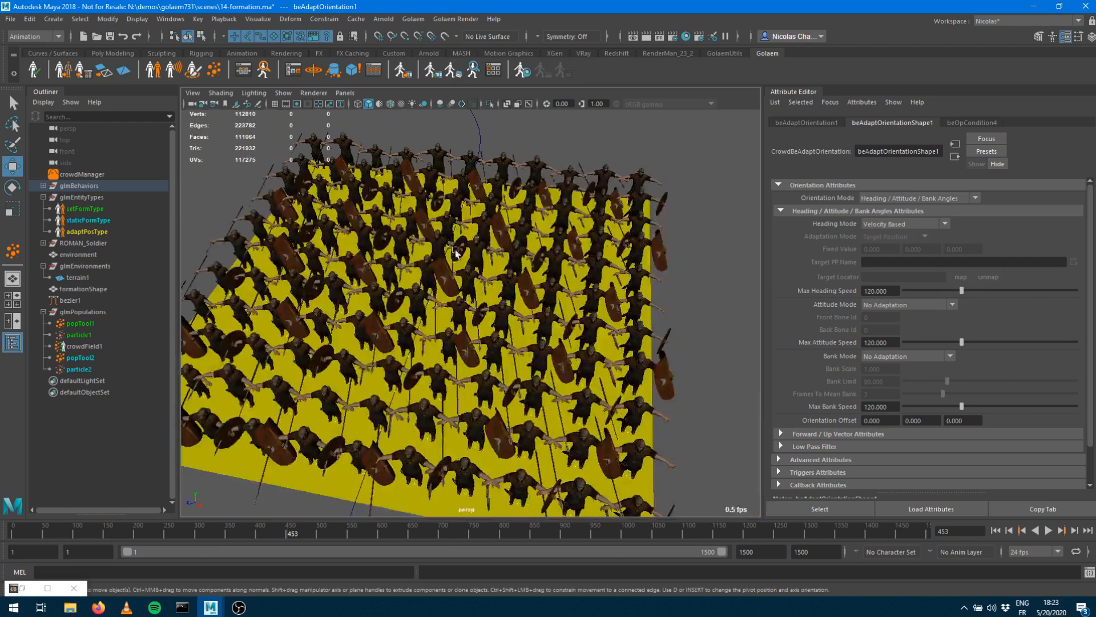
{"action": "right_click_drag", "start_coordinate": [632, 353], "coordinate": [514, 350], "text": "alt"}
{"action": "left_click_drag", "start_coordinate": [515, 349], "coordinate": [534, 348], "text": "alt"}
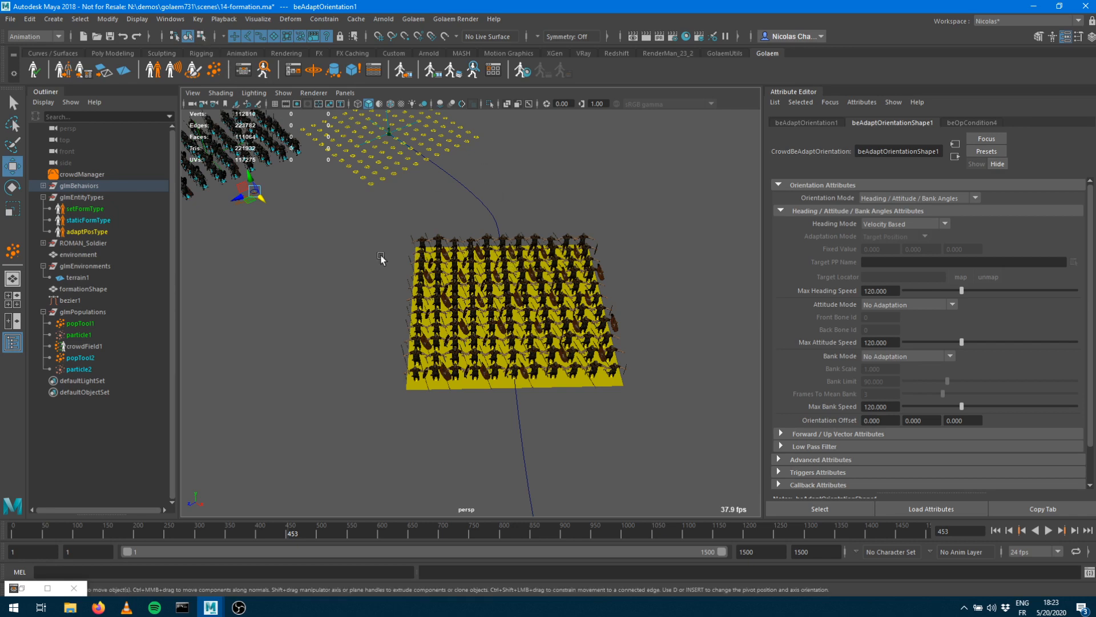
Reopen the Behavior Editor and add a Locomotion behavior in parallel with AdaptOrientation and AdaptPosition in the adaptPosType container
{"action": "left_click", "coordinate": [243, 69]}
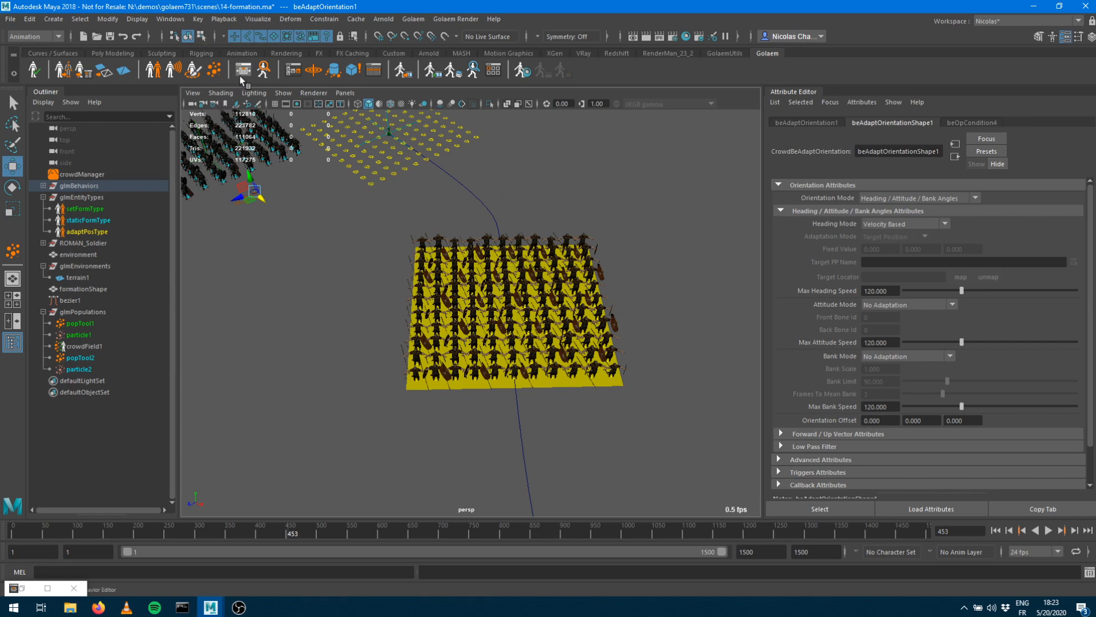
{"action": "left_click_drag", "start_coordinate": [97, 96], "coordinate": [932, 77]}
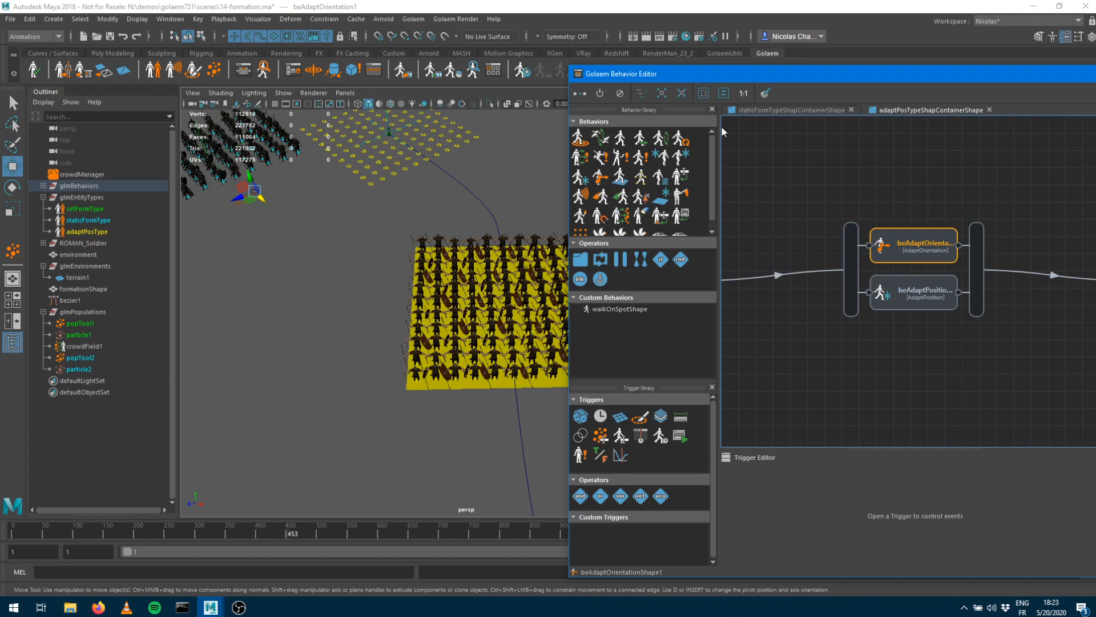
{"action": "left_click_drag", "start_coordinate": [640, 137], "coordinate": [804, 342]}
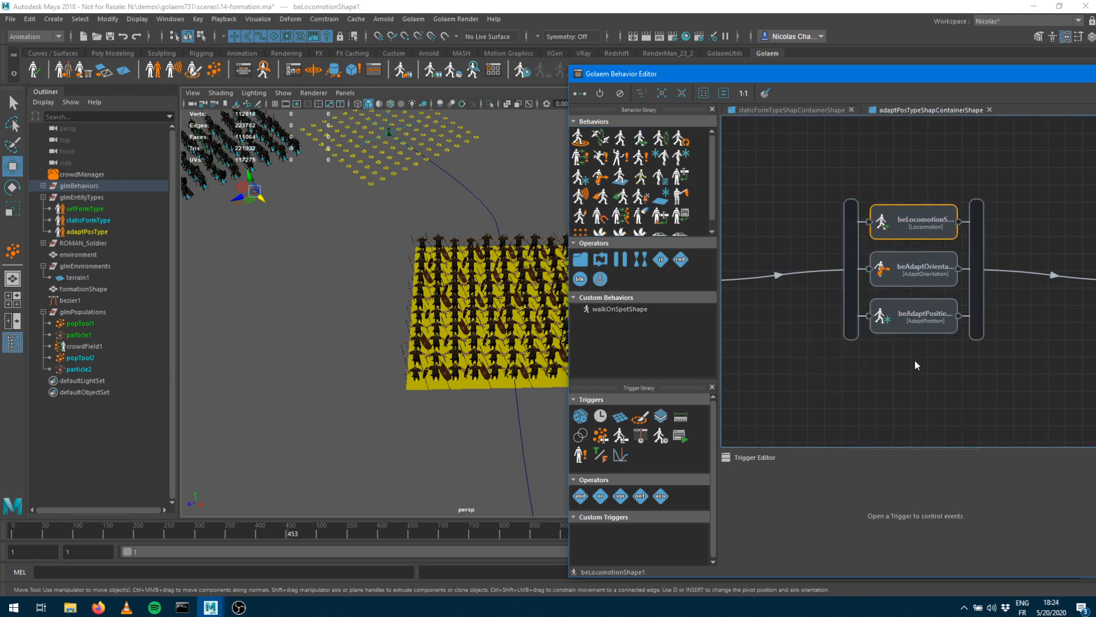
Load the motion files Cohort_Walk_Signboard.gmo and Cohort_Rest_Signboard.gmo into the Locomotion behavior and move the Behavior Editor out of the way
{"action": "double_click", "coordinate": [901, 234]}
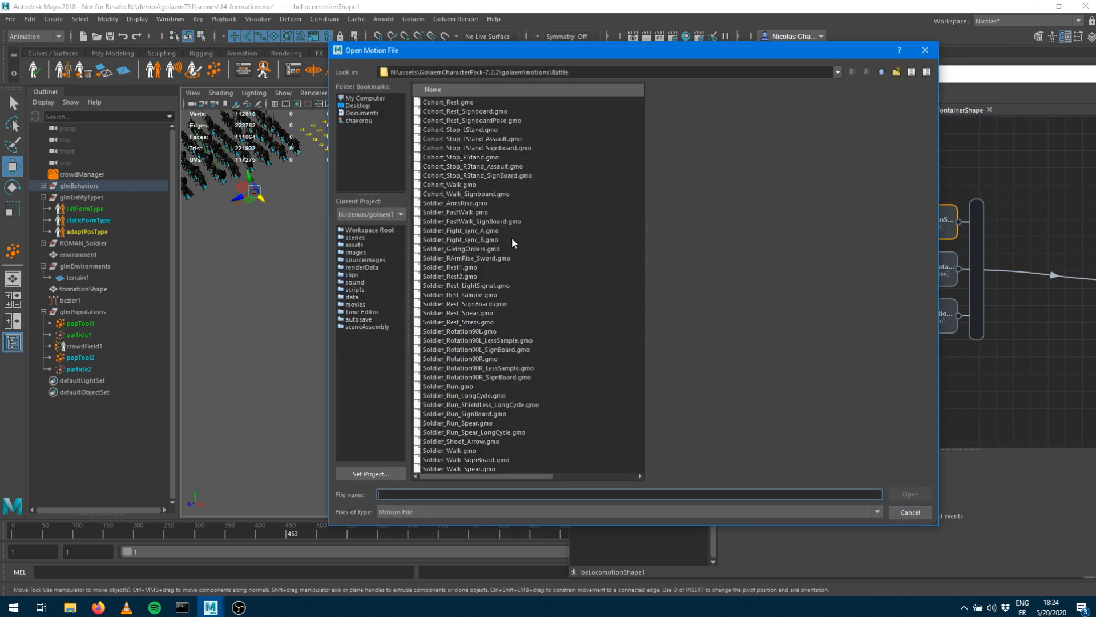
{"action": "left_click", "coordinate": [456, 185]}
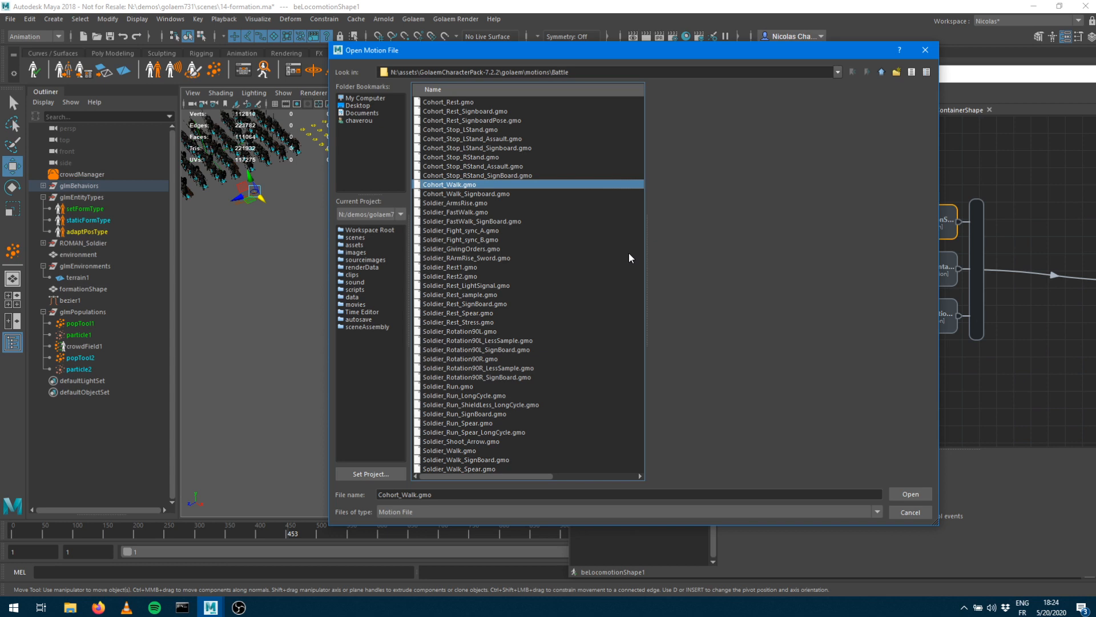
{"action": "left_click", "coordinate": [475, 111], "text": "ctrl"}
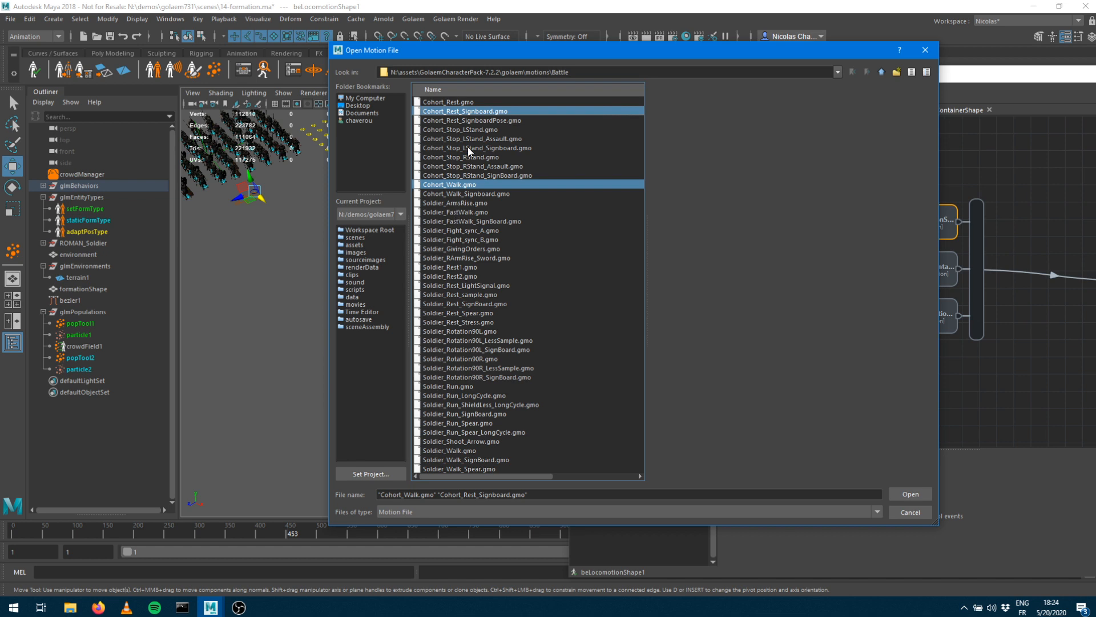
{"action": "left_click", "coordinate": [464, 194]}
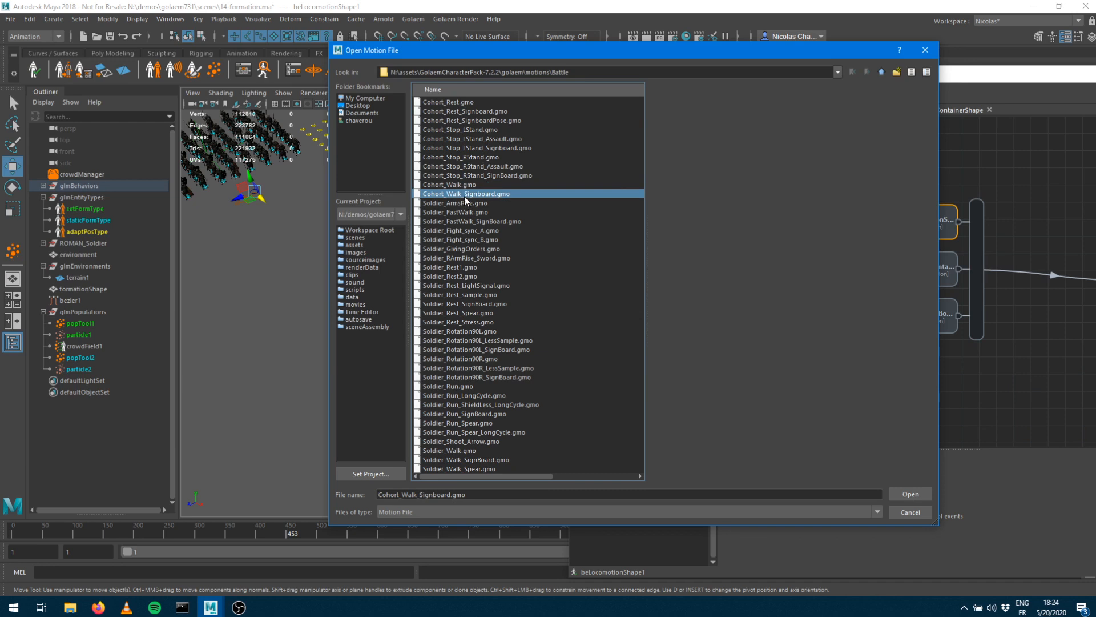
{"action": "left_click", "coordinate": [458, 112], "text": "ctrl"}
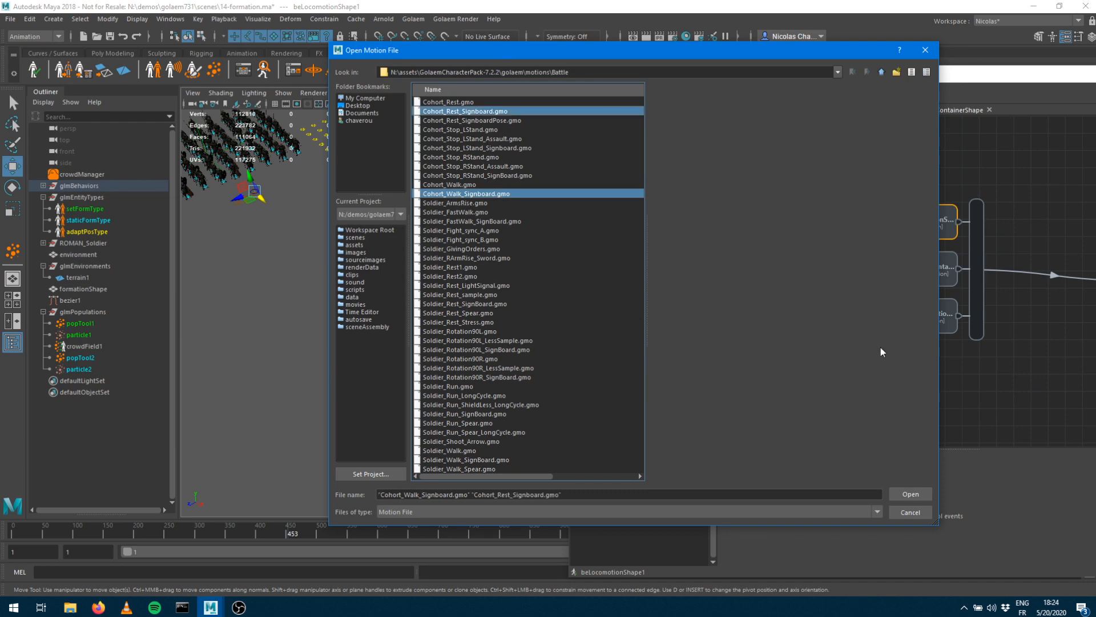
{"action": "left_click", "coordinate": [924, 494]}
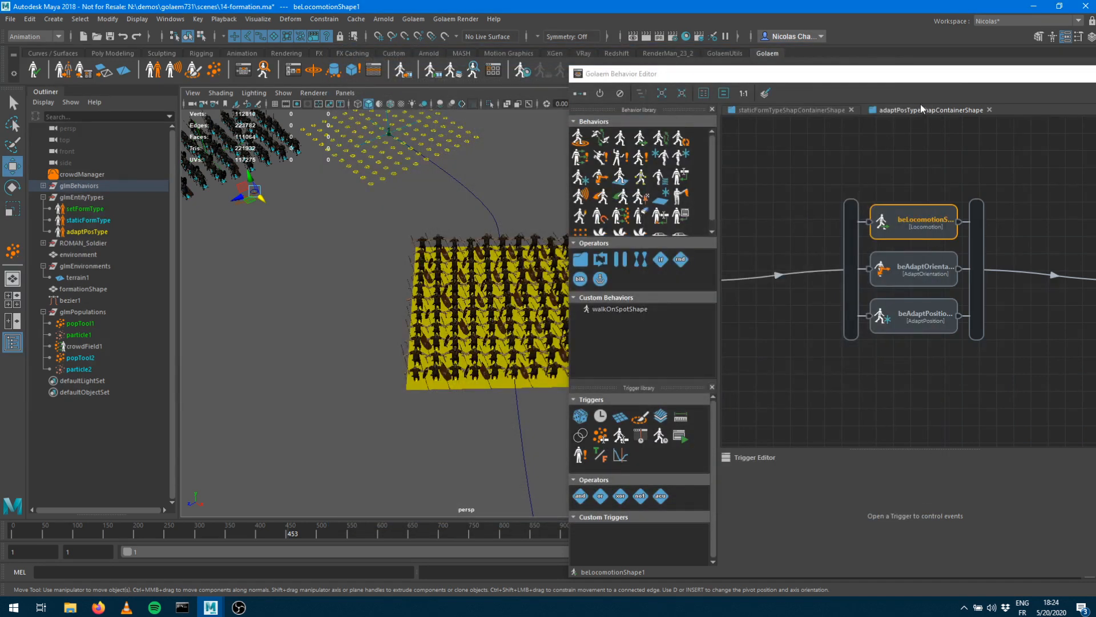
{"action": "left_click_drag", "start_coordinate": [1042, 78], "coordinate": [0, 140]}
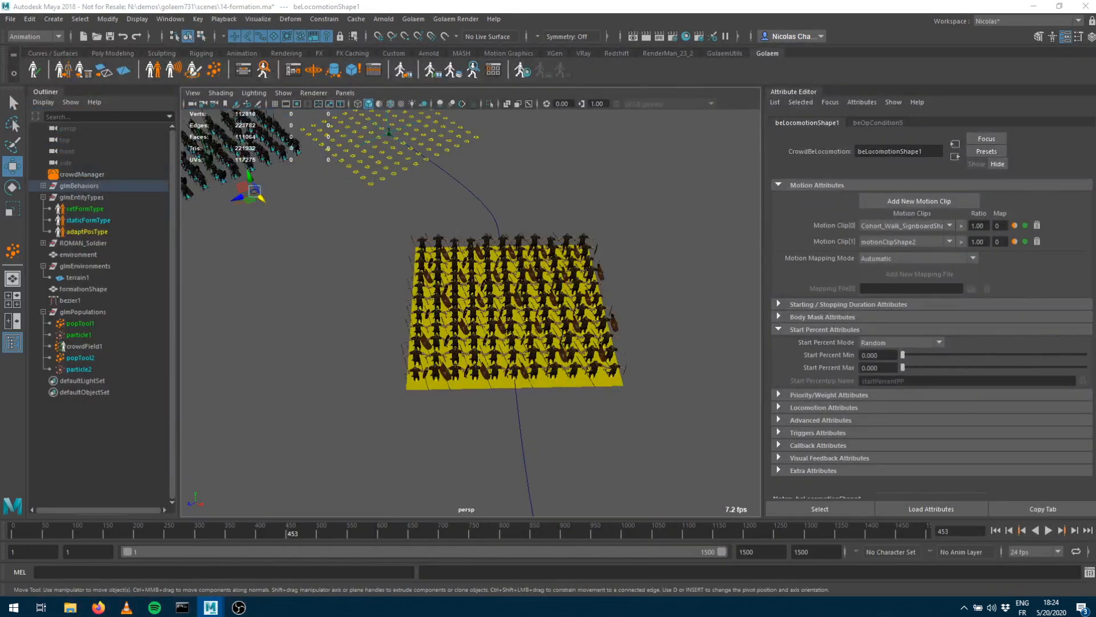
Clear the selection, play the simulation from the first frame to examine the walking soldiers against the formation plane, and stop playback
{"action": "left_click", "coordinate": [672, 241]}
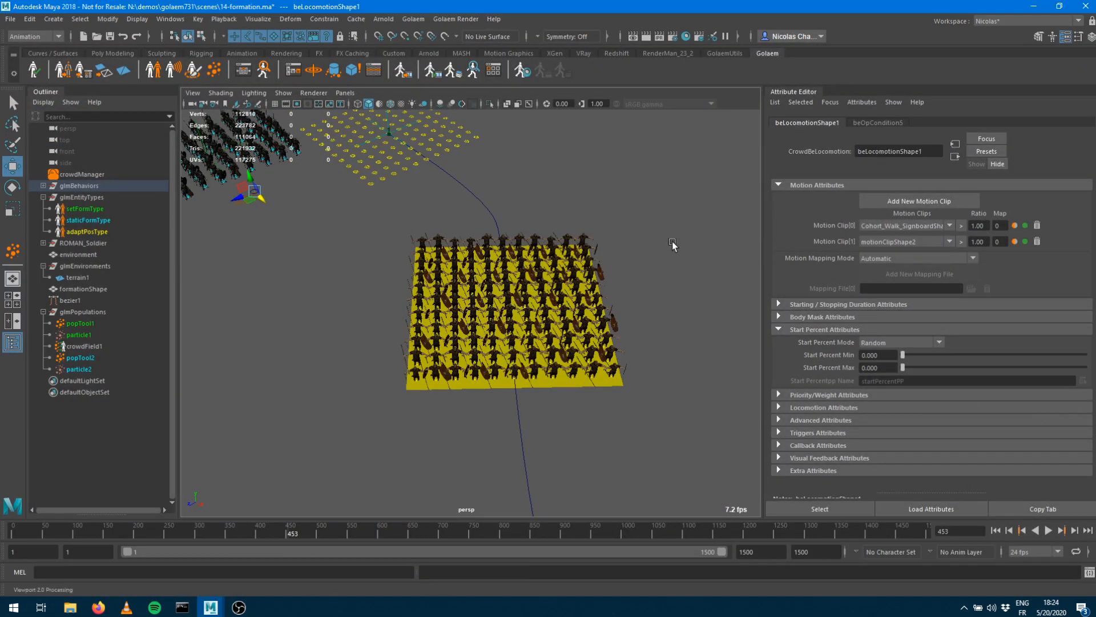
{"action": "left_click", "coordinate": [996, 531]}
{"action": "left_click", "coordinate": [1048, 530]}
{"action": "left_click_drag", "start_coordinate": [487, 264], "coordinate": [487, 293], "text": "alt"}
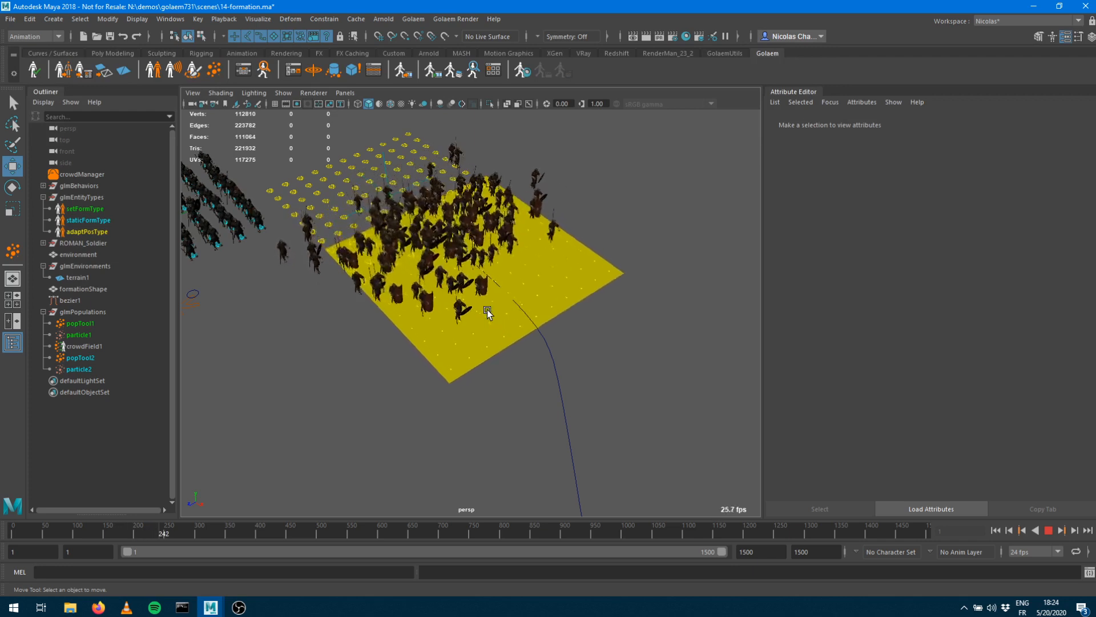
{"action": "left_click", "coordinate": [1048, 530]}
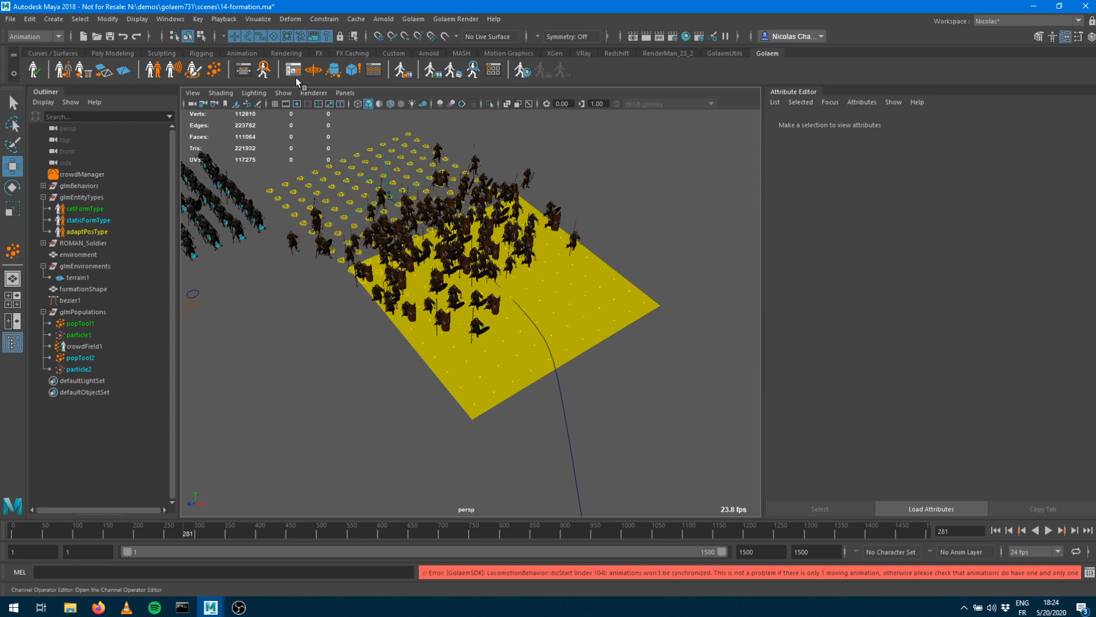
Reopen the Behavior Editor and review the AdaptPosition behavior's position attributes alongside the soldiers' placement on the plane
{"action": "left_click", "coordinate": [249, 76]}
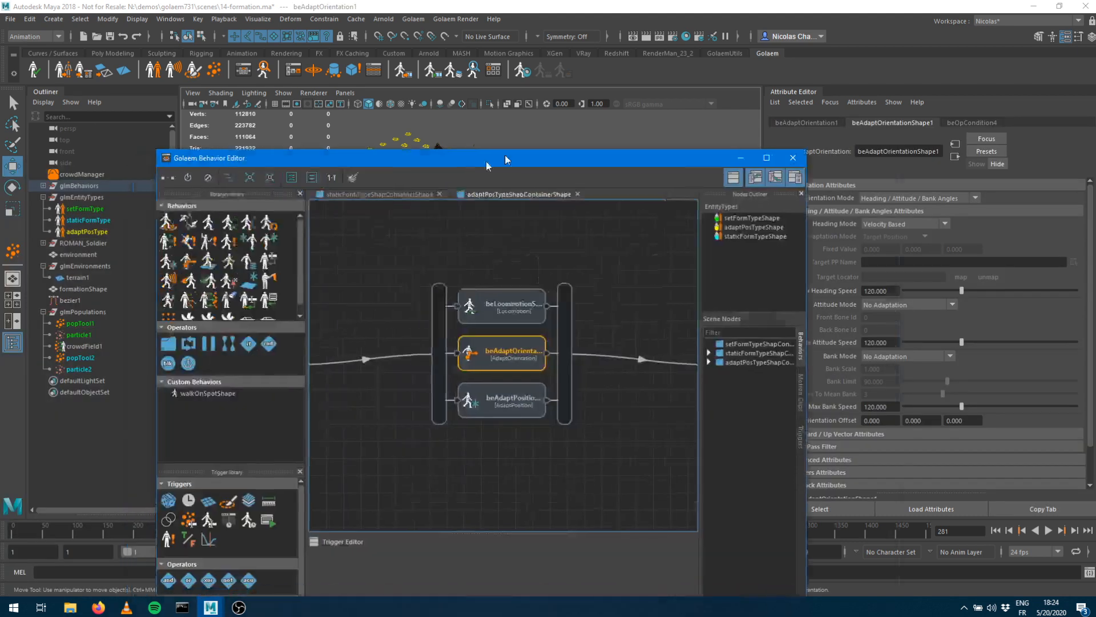
{"action": "left_click_drag", "start_coordinate": [505, 156], "coordinate": [288, 86]}
{"action": "left_click", "coordinate": [274, 334]}
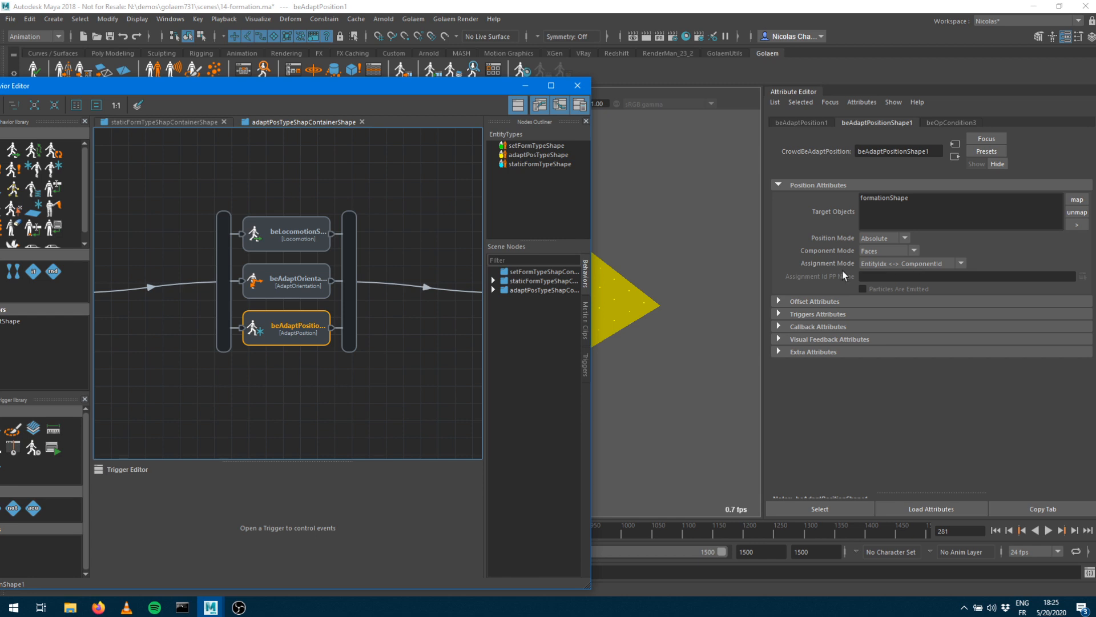
{"action": "left_click_drag", "start_coordinate": [477, 91], "coordinate": [422, 467]}
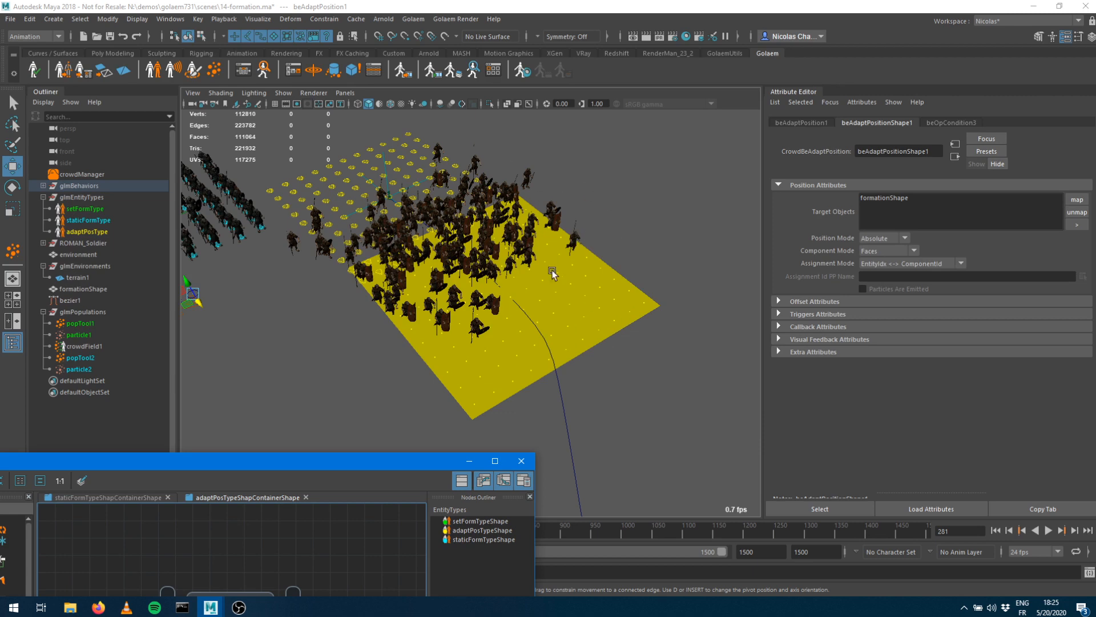
{"action": "left_click_drag", "start_coordinate": [249, 467], "coordinate": [358, 169]}
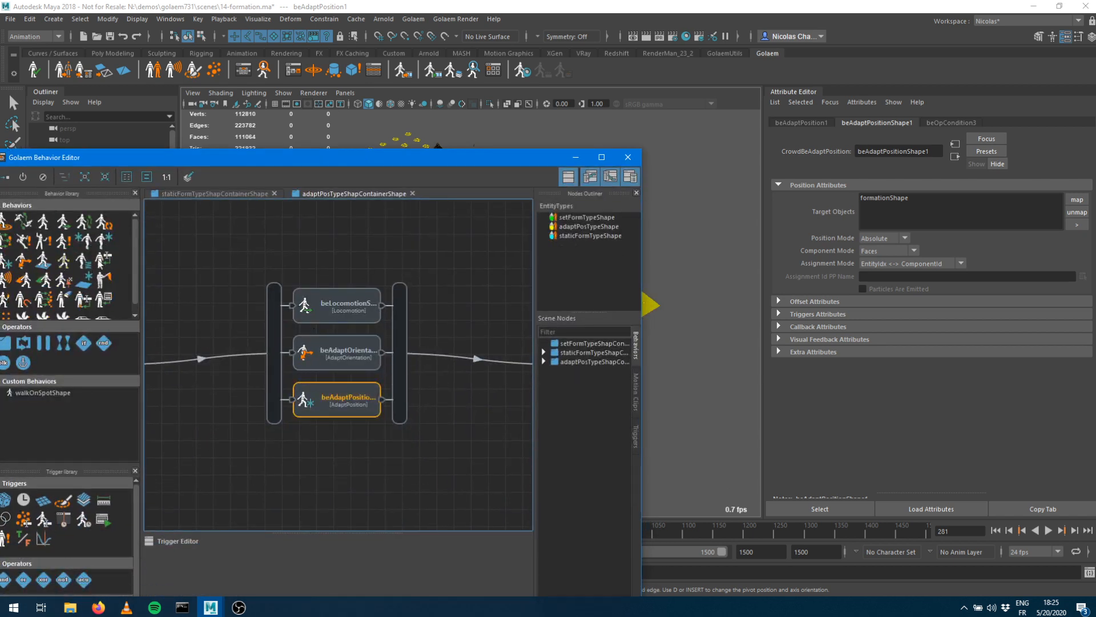
Add a Block operator before the Locomotion behavior, set its Frame Delay Min and Max to 10, and minimize the Behavior Editor
{"action": "left_click_drag", "start_coordinate": [128, 158], "coordinate": [261, 120]}
{"action": "left_click_drag", "start_coordinate": [136, 327], "coordinate": [419, 266]}
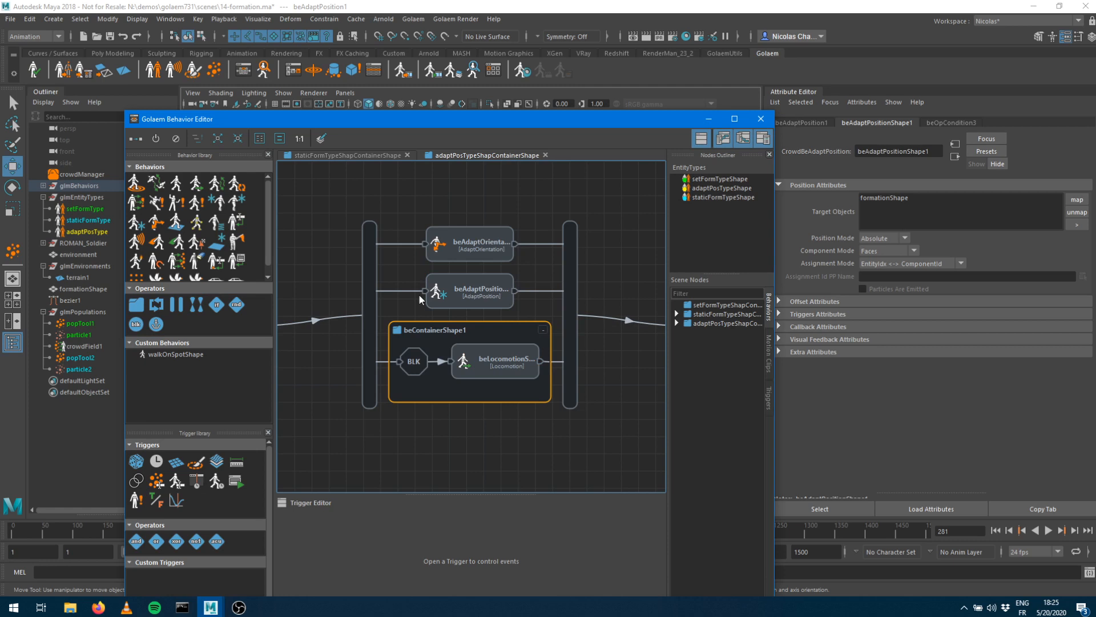
{"action": "left_click", "coordinate": [409, 363]}
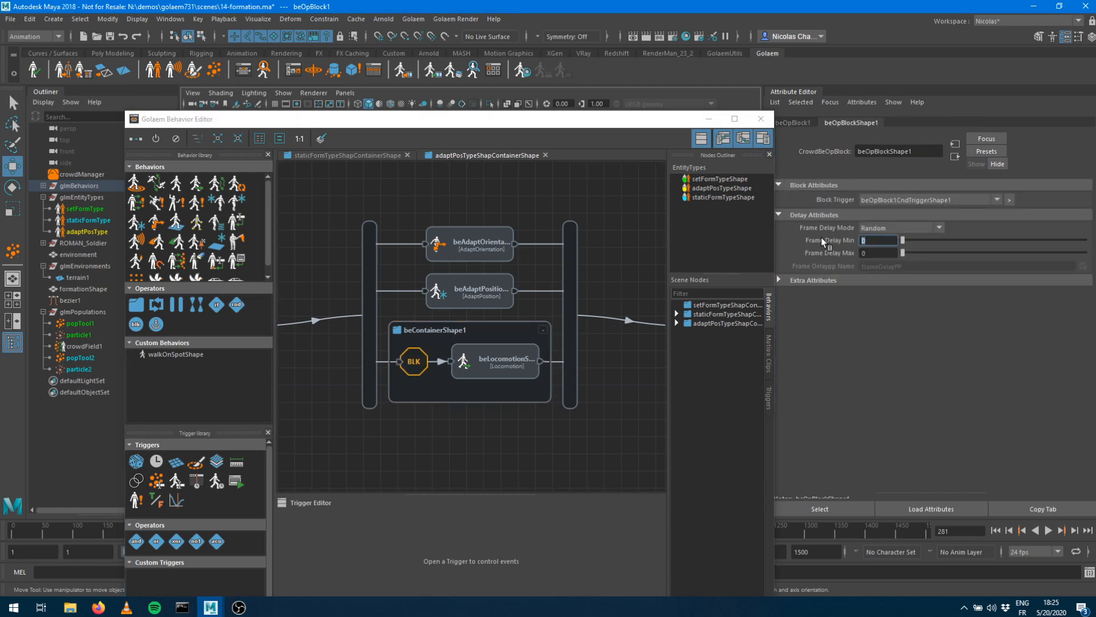
{"action": "type", "text": "10"}
{"action": "key", "text": "Tab"}
{"action": "type", "text": "10"}
{"action": "key", "text": "Tab"}
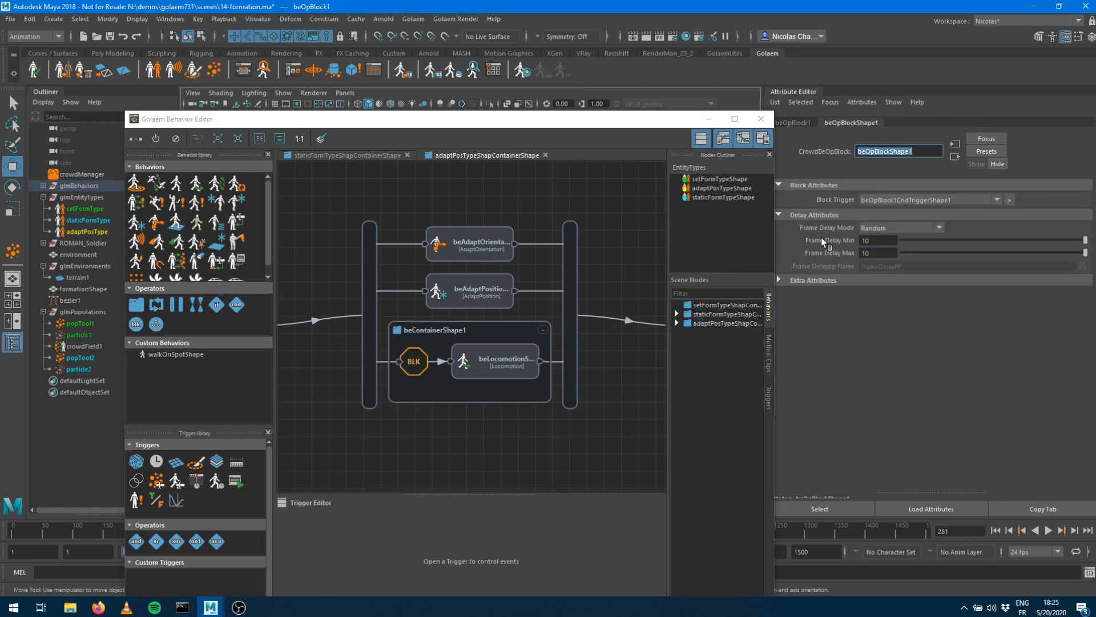
{"action": "left_click", "coordinate": [708, 118]}
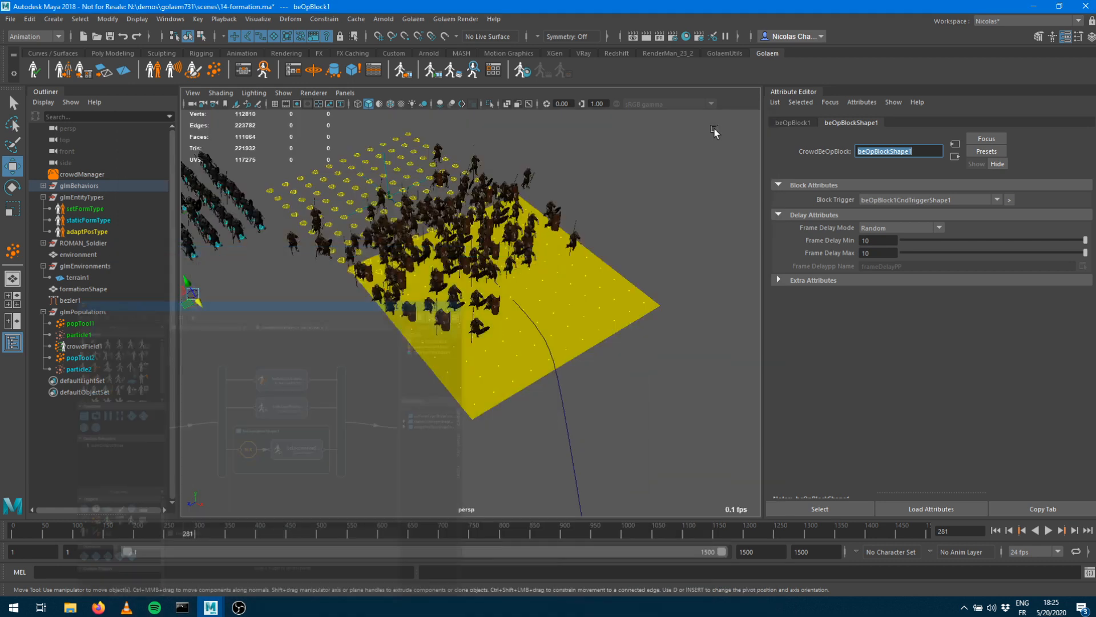
Play the simulation from the first frame to examine how the soldiers follow the formation plane with the frame delay, and stop playback
{"action": "left_click", "coordinate": [996, 531]}
{"action": "left_click", "coordinate": [1049, 531]}
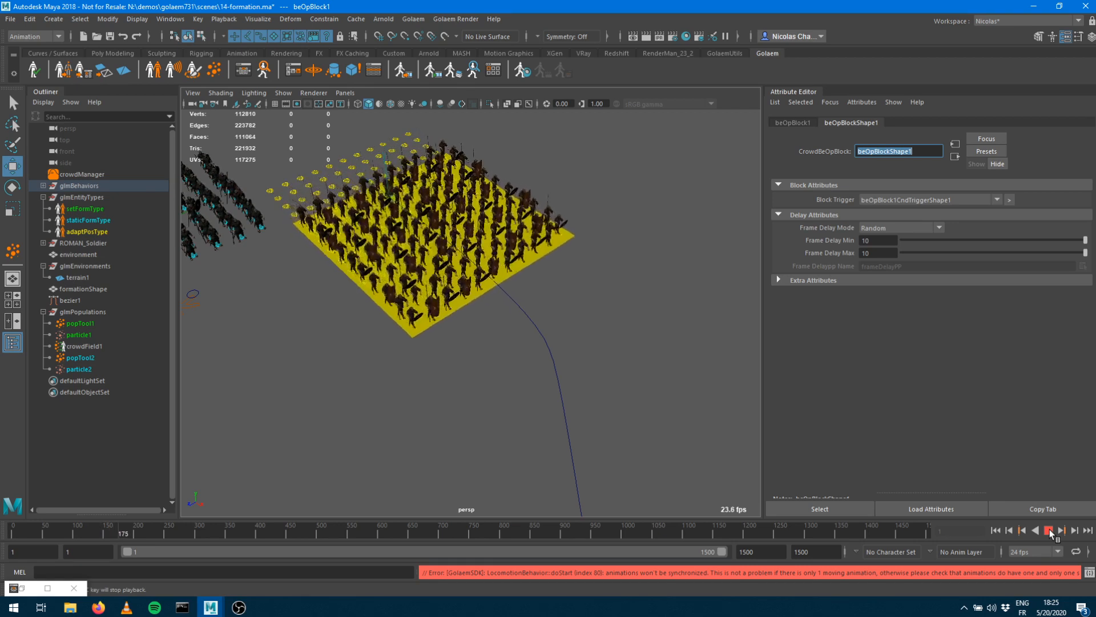
{"action": "left_click_drag", "start_coordinate": [560, 362], "coordinate": [518, 338], "text": "alt"}
{"action": "middle_click_drag", "start_coordinate": [464, 242], "coordinate": [468, 335], "text": "alt"}
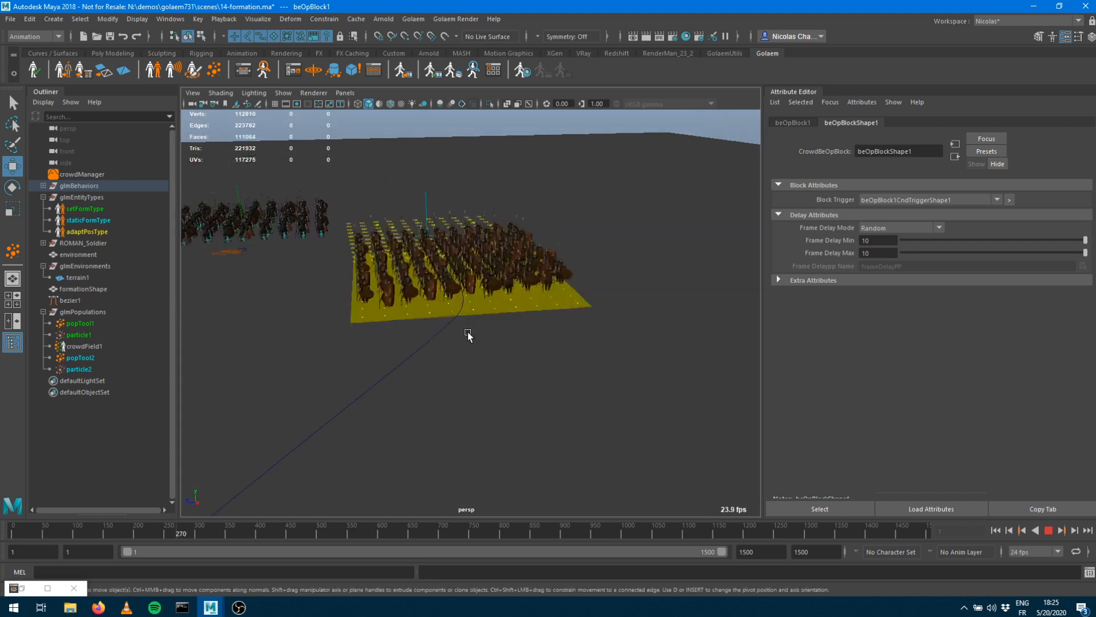
{"action": "right_click_drag", "start_coordinate": [468, 336], "coordinate": [499, 332], "text": "alt"}
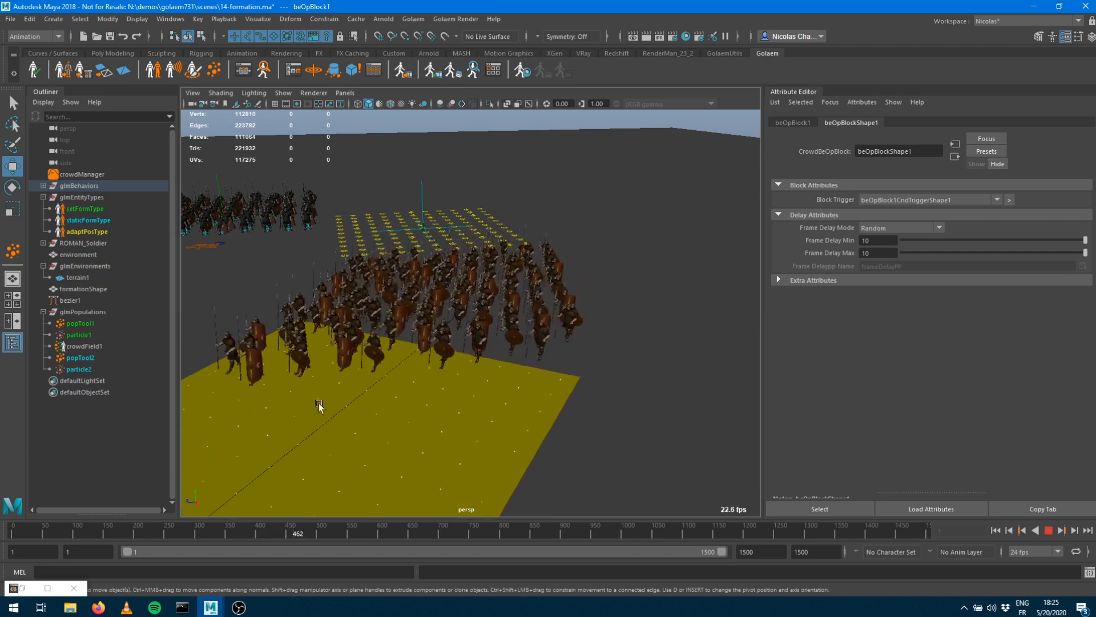
{"action": "left_click", "coordinate": [1049, 531]}
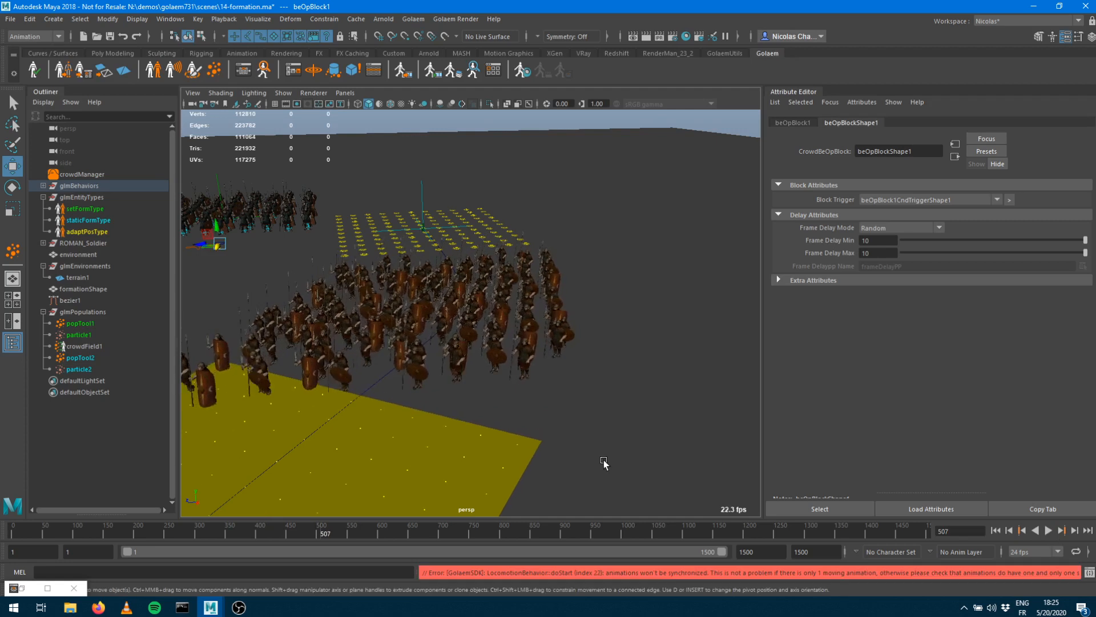
{"action": "right_click_drag", "start_coordinate": [603, 458], "coordinate": [495, 421], "text": "alt"}
{"action": "middle_click_drag", "start_coordinate": [502, 386], "coordinate": [505, 378], "text": "alt"}
{"action": "left_click_drag", "start_coordinate": [505, 378], "coordinate": [541, 396], "text": "alt"}
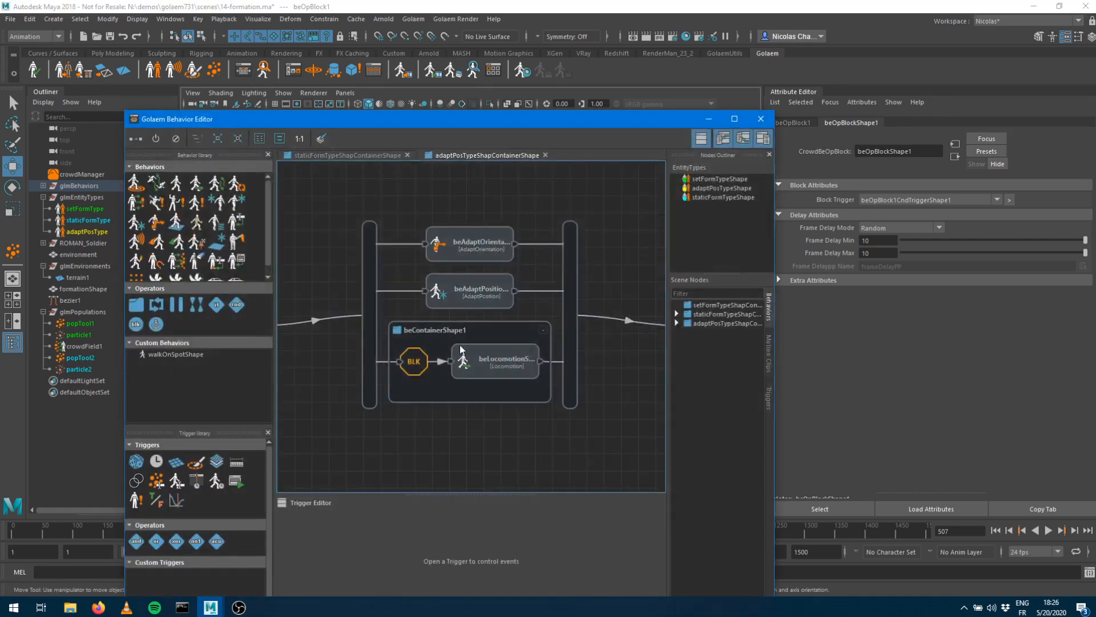
Set the Locomotion behavior's Control Mode to Direct Mode, moving and minimizing the Behavior Editor to clear the view
{"action": "left_click", "coordinate": [480, 374]}
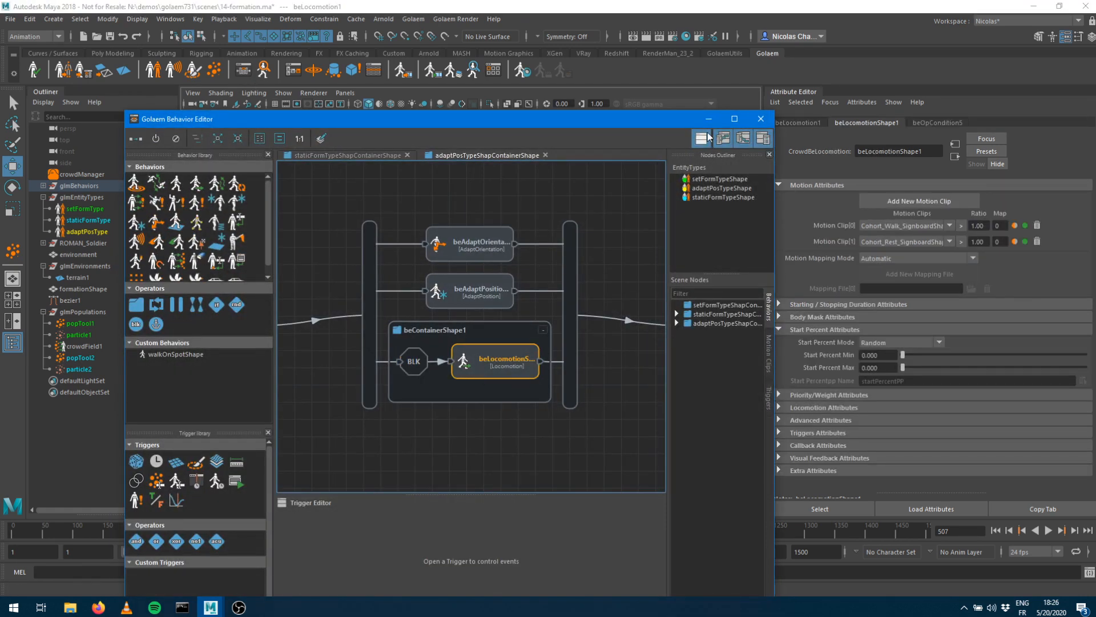
{"action": "left_click_drag", "start_coordinate": [666, 121], "coordinate": [512, 93]}
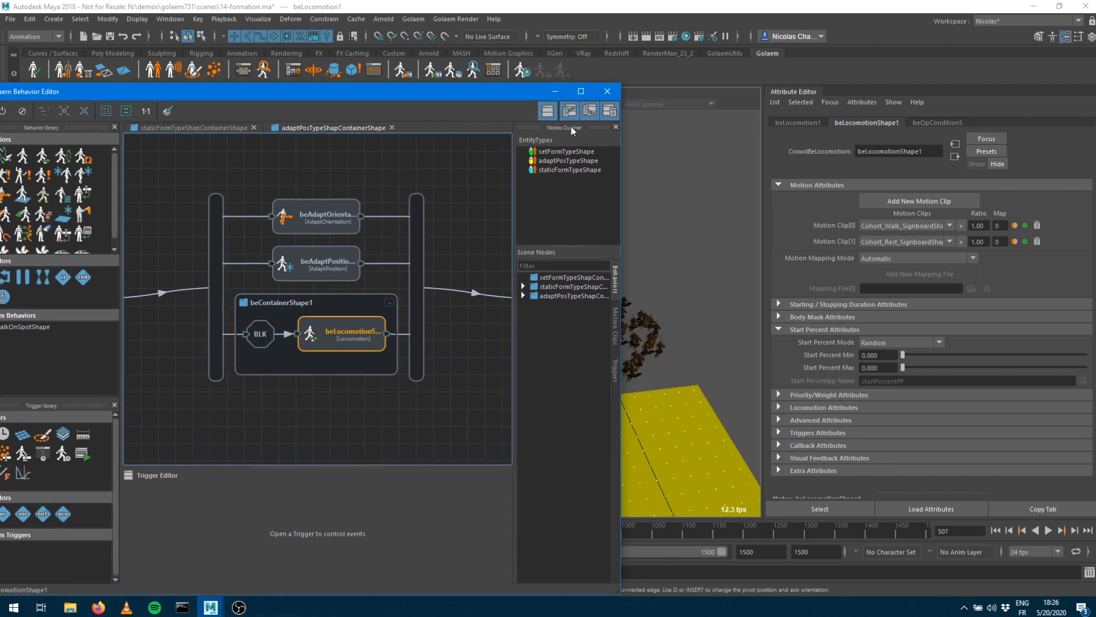
{"action": "left_click", "coordinate": [557, 93]}
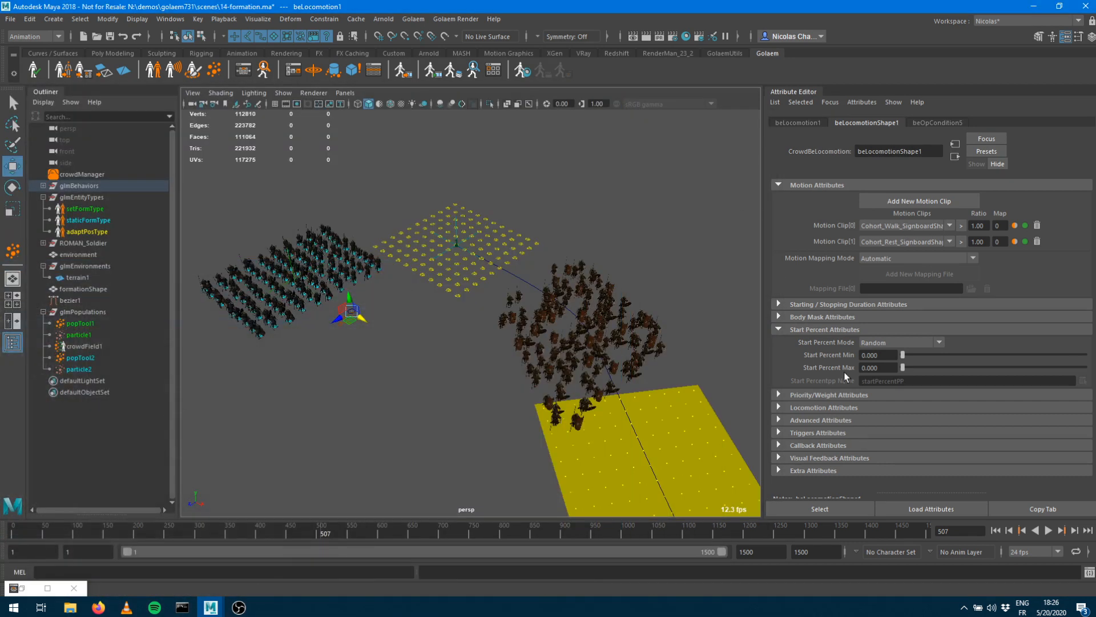
{"action": "left_click", "coordinate": [835, 419]}
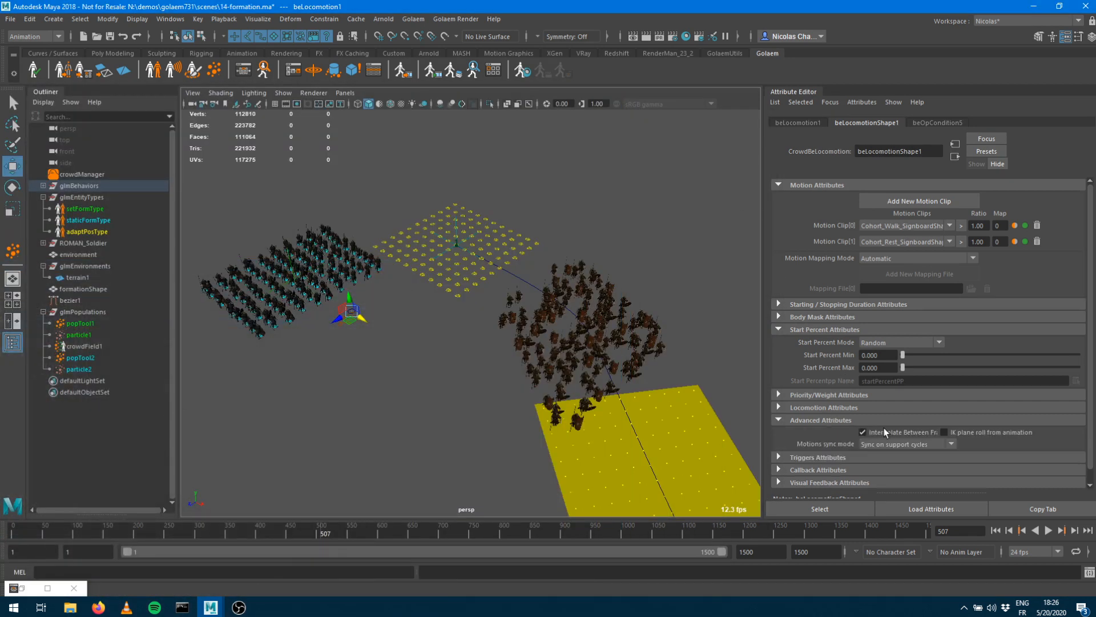
{"action": "left_click", "coordinate": [831, 419]}
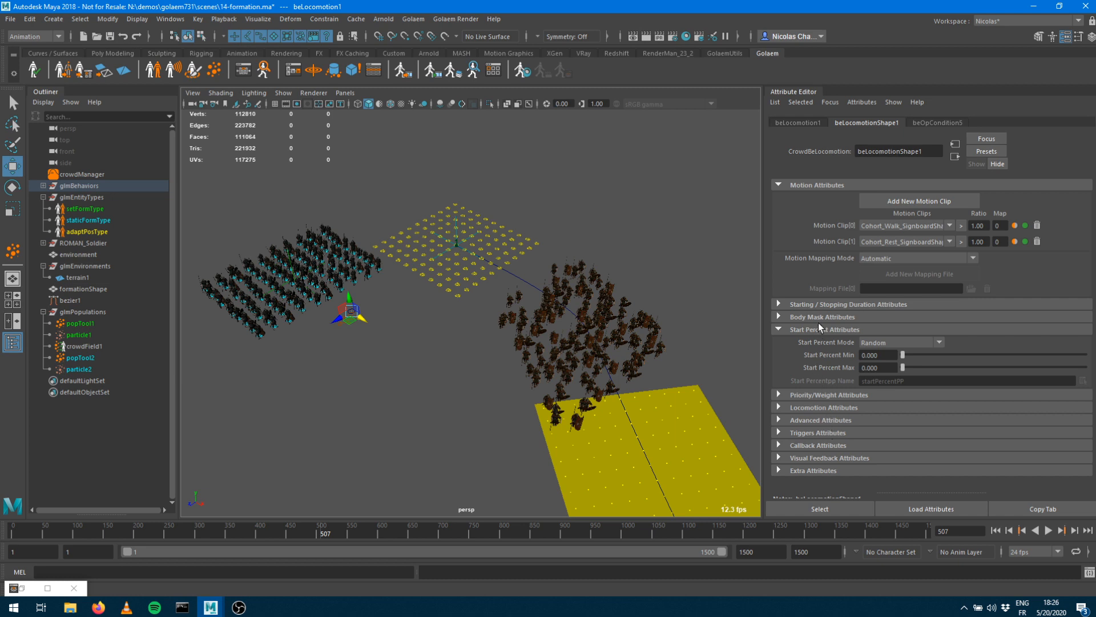
{"action": "left_click", "coordinate": [821, 408]}
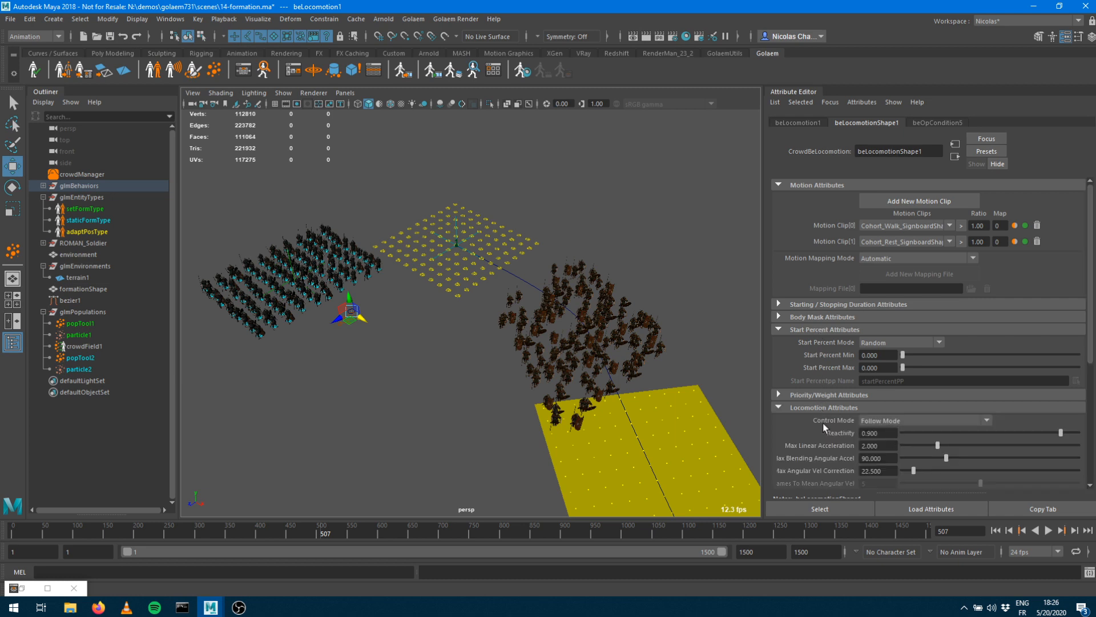
{"action": "left_click", "coordinate": [884, 423]}
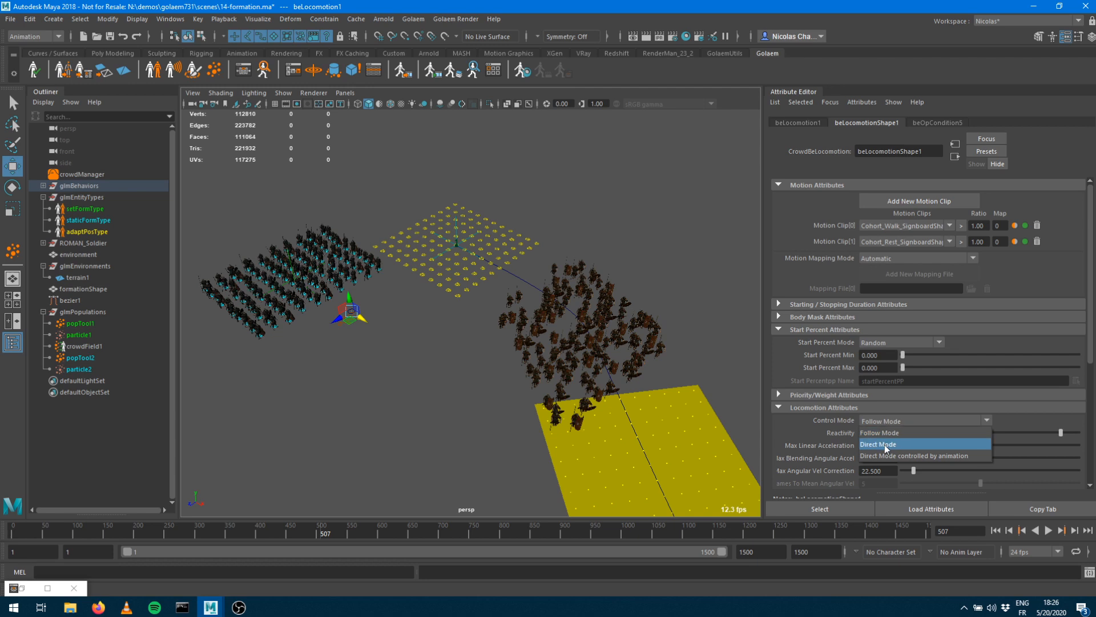
{"action": "left_click", "coordinate": [885, 445]}
Replay the simulation from the first frame, stop it partway, and examine the front-row soldiers' walk poses up close
{"action": "left_click", "coordinate": [995, 531]}
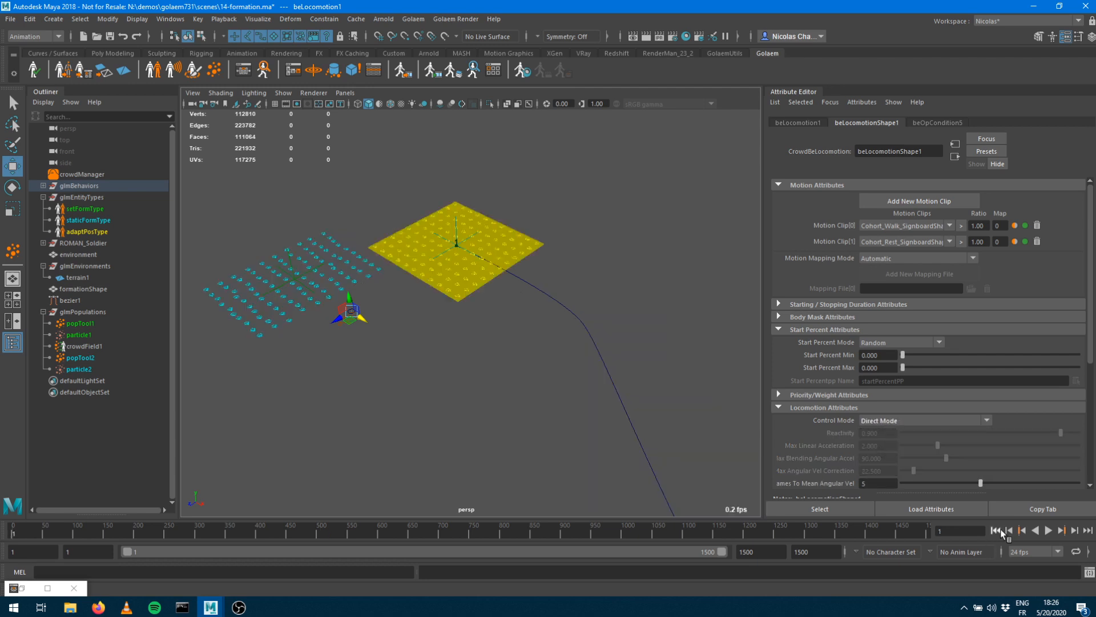
{"action": "left_click", "coordinate": [1050, 530]}
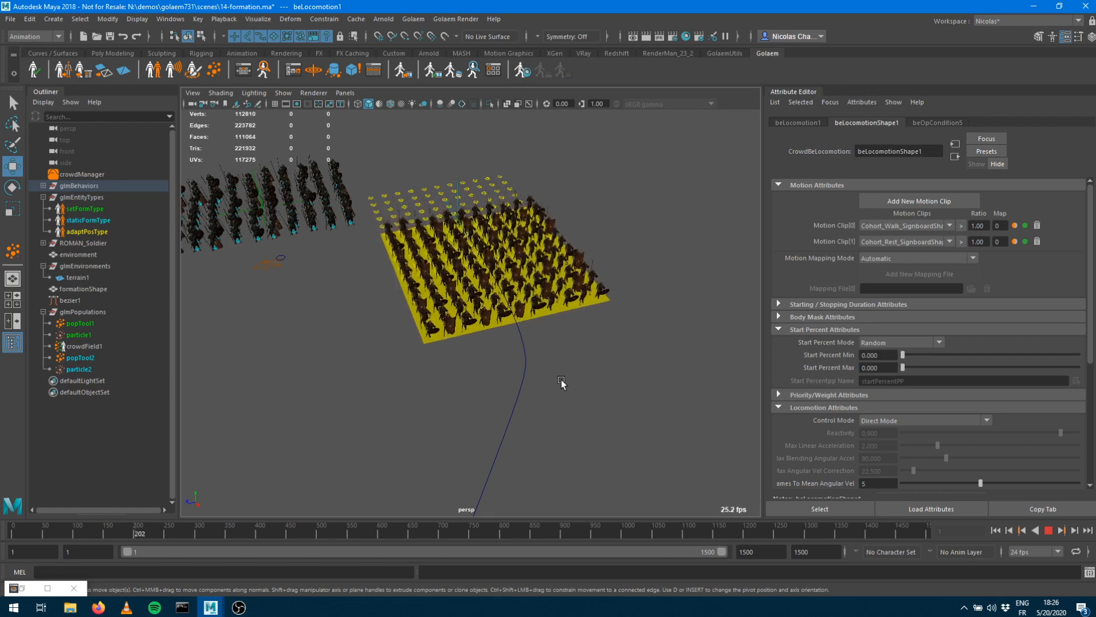
{"action": "left_click", "coordinate": [1049, 530]}
{"action": "left_click_drag", "start_coordinate": [636, 387], "coordinate": [571, 365], "text": "alt"}
{"action": "right_click_drag", "start_coordinate": [570, 363], "coordinate": [705, 338], "text": "alt"}
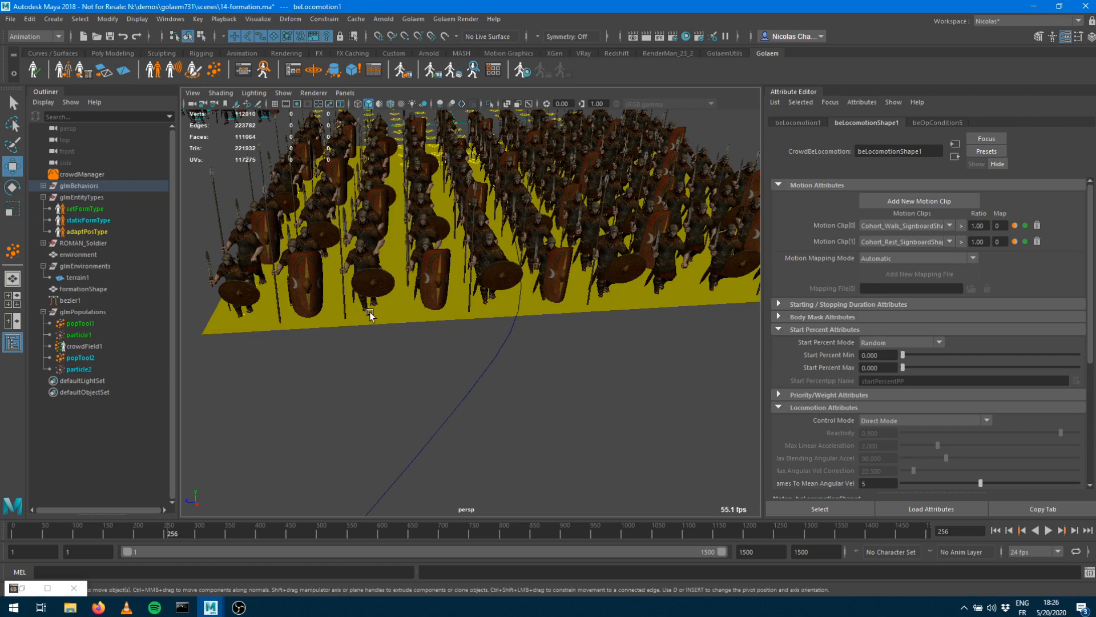
Set the Locomotion behavior's Start Percent Max to 0.157 and replay the simulation from the first frame with the whole formation in view
{"action": "left_click_drag", "start_coordinate": [903, 367], "coordinate": [930, 367]}
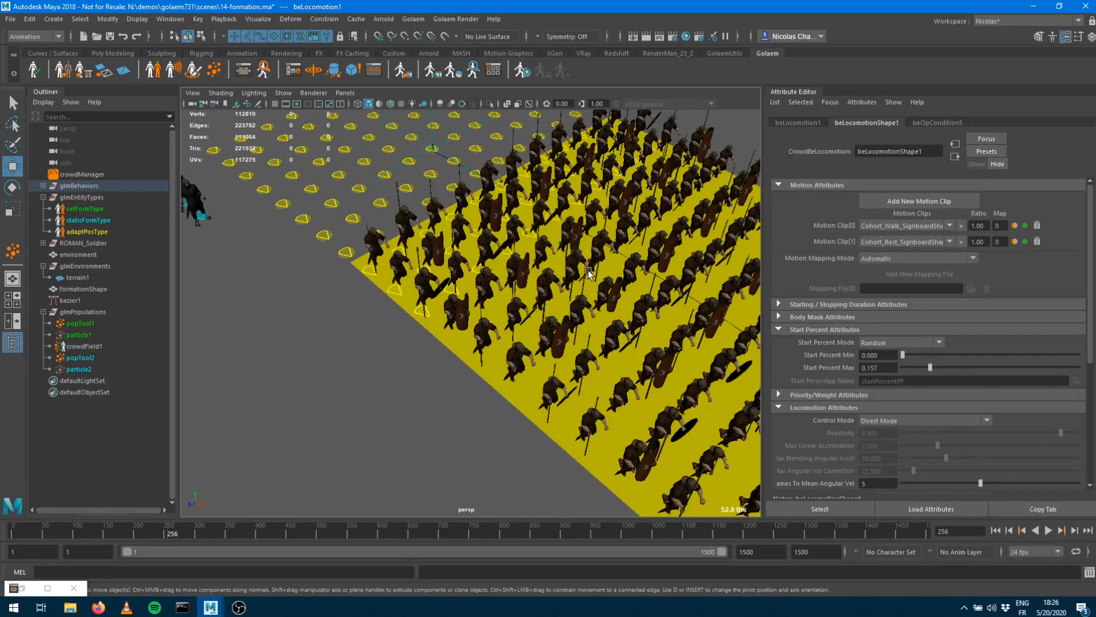
{"action": "middle_click_drag", "start_coordinate": [595, 267], "coordinate": [343, 233], "text": "alt"}
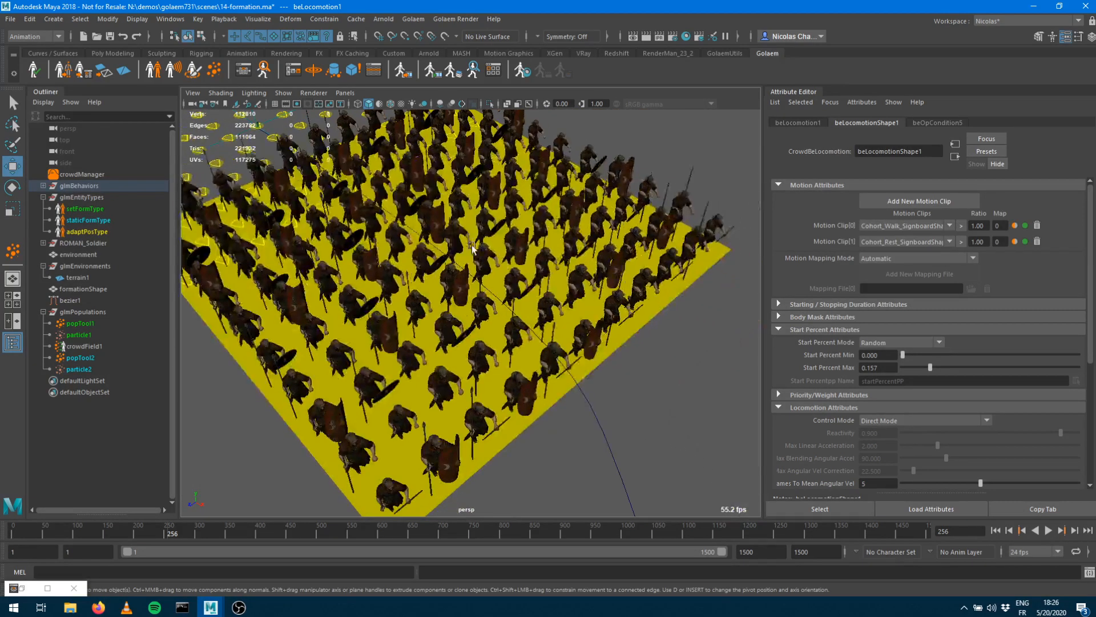
{"action": "left_click", "coordinate": [997, 530]}
{"action": "left_click", "coordinate": [1050, 531]}
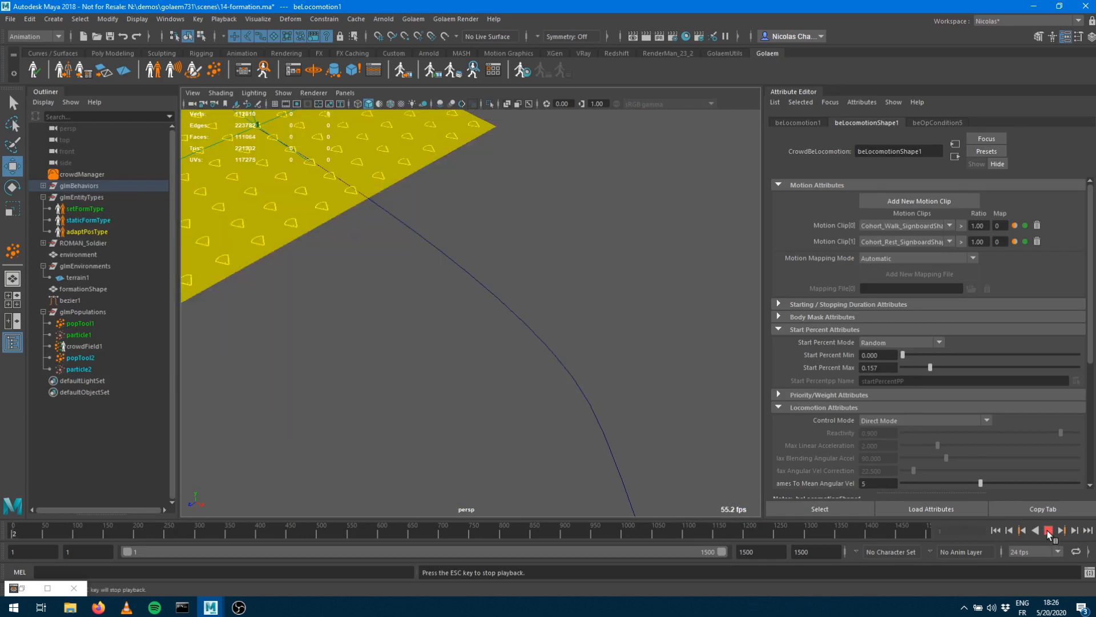
{"action": "scroll", "coordinate": [528, 334], "scroll_direction": "down", "scroll_amount": 3}
{"action": "middle_click_drag", "start_coordinate": [507, 330], "coordinate": [559, 359], "text": "alt"}
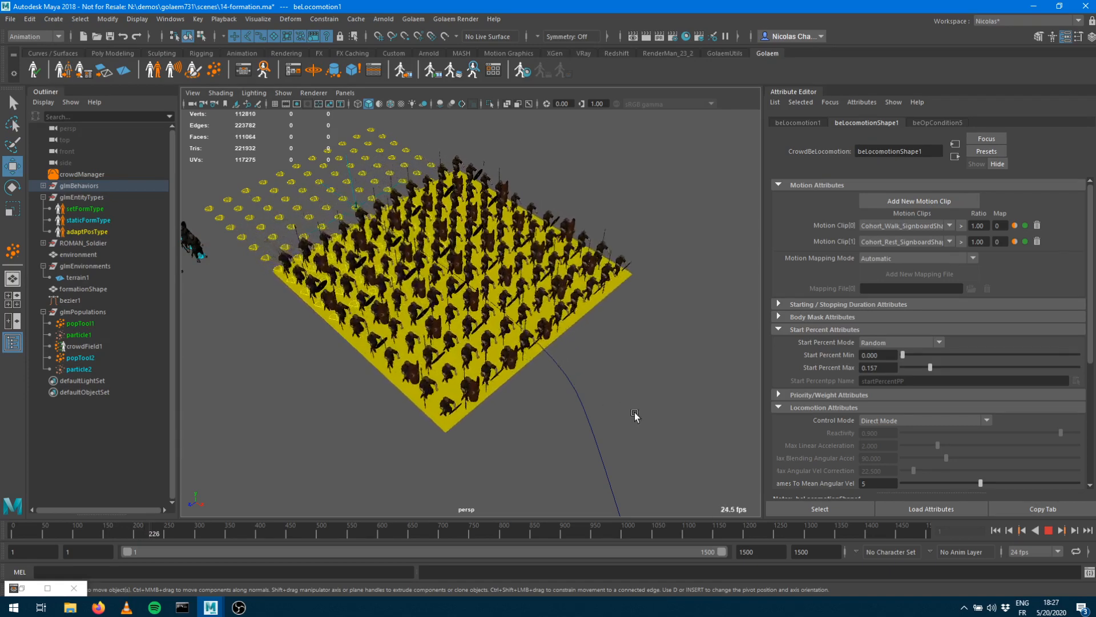
Examine the soldiers marching on the yellow crowd field during simulation playback, and stop the playback
{"action": "middle_click_drag", "start_coordinate": [605, 365], "coordinate": [511, 283], "text": "alt"}
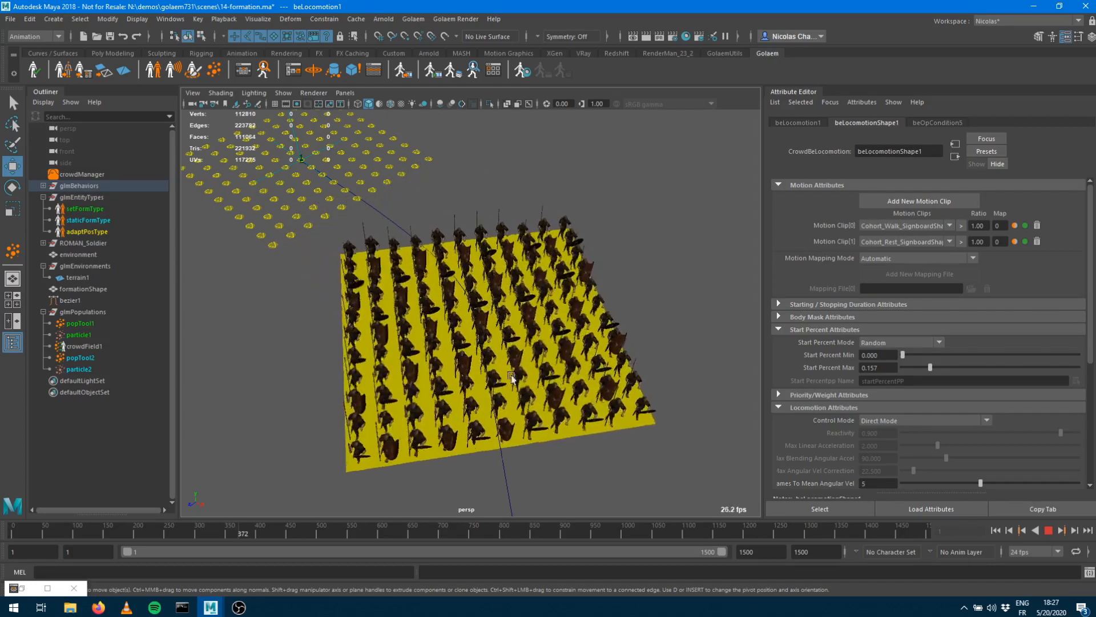
{"action": "middle_click_drag", "start_coordinate": [484, 420], "coordinate": [473, 290], "text": "alt"}
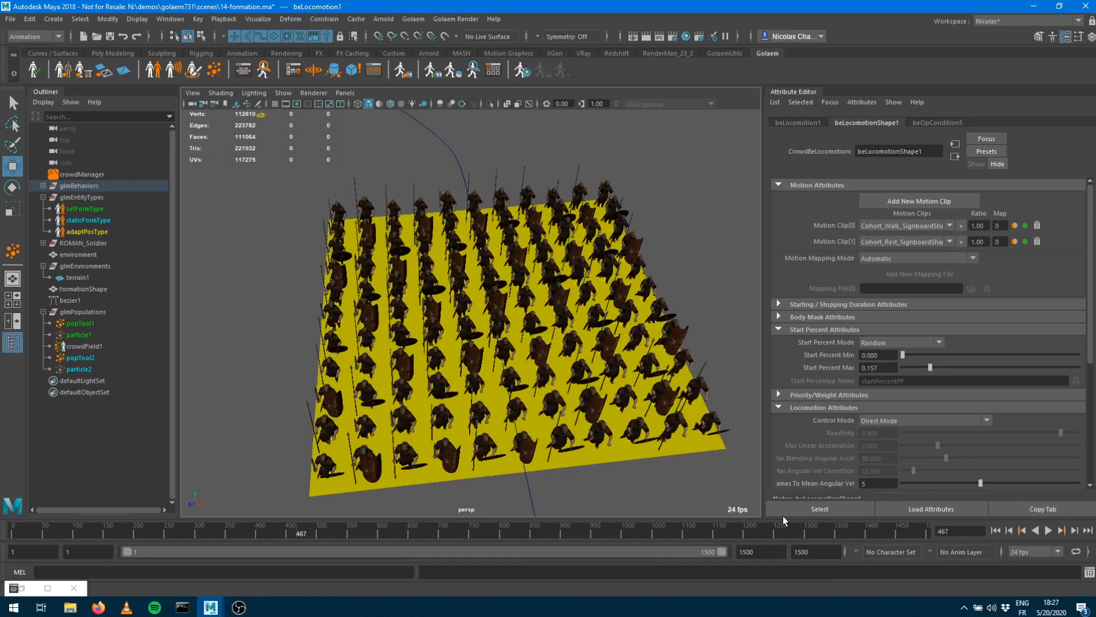
{"action": "key", "text": "Escape"}
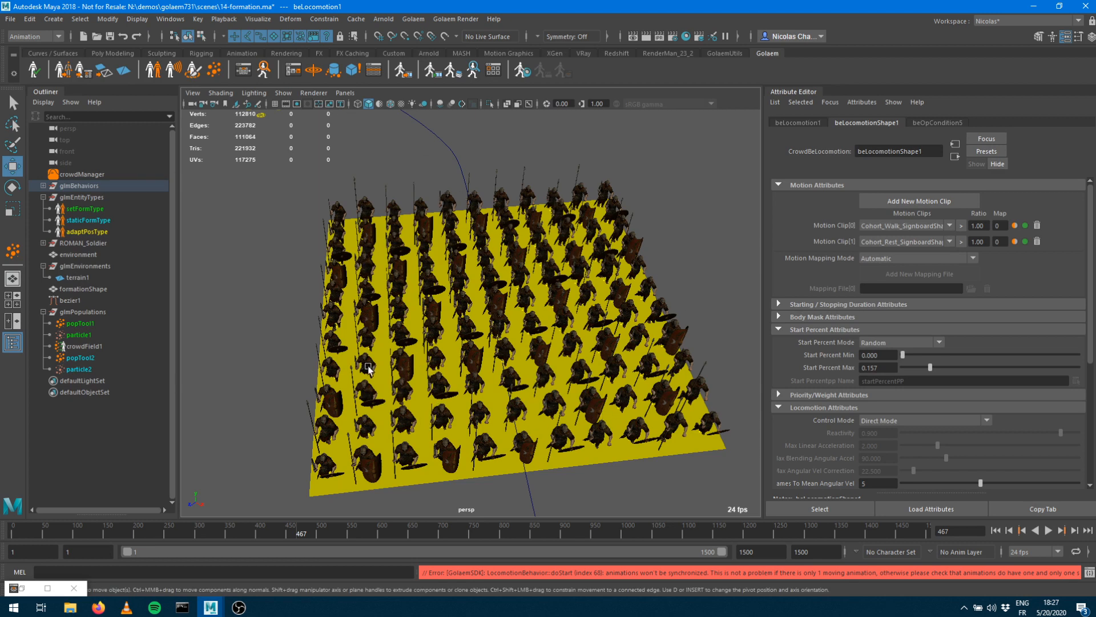
Inspect the maximum heading speed of the adapt-orientation behavior in the adaptPosType behavior graph
{"action": "left_click", "coordinate": [244, 71]}
{"action": "left_click", "coordinate": [296, 229]}
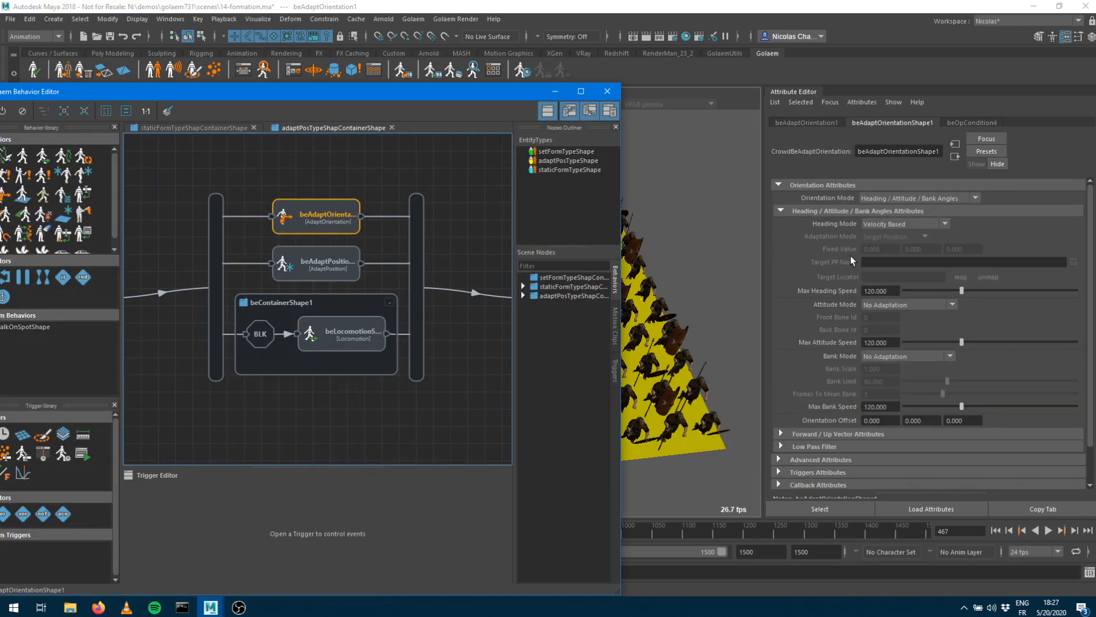
{"action": "left_click", "coordinate": [888, 289]}
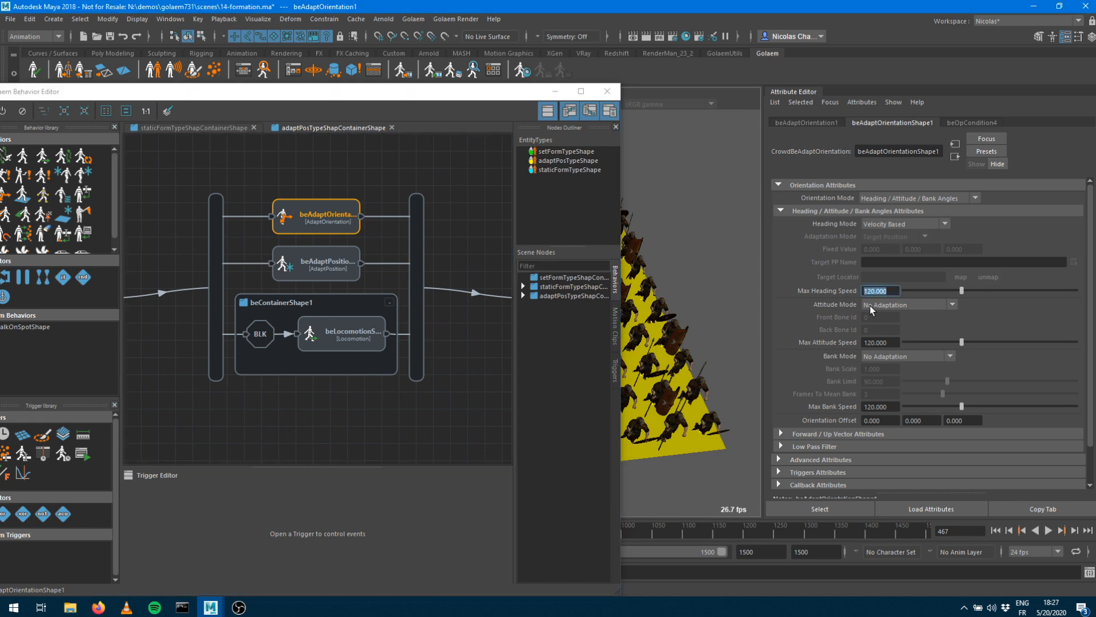
{"action": "left_click", "coordinate": [554, 92]}
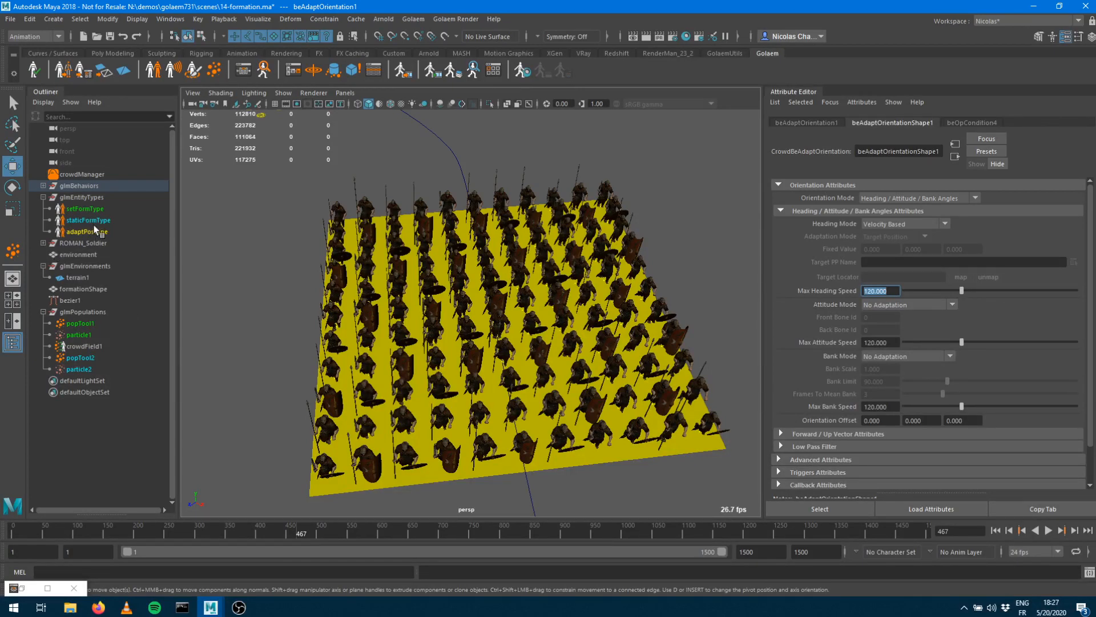
Review the setFormType entity type's attributes and its soldiers beside the other formations
{"action": "left_click", "coordinate": [85, 209]}
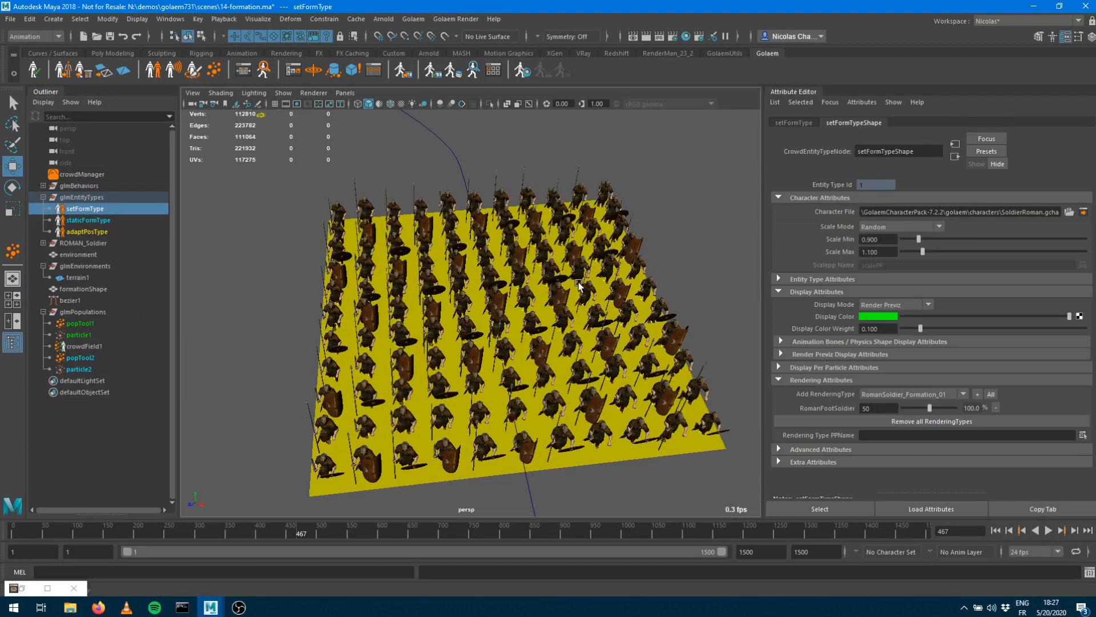
{"action": "scroll", "coordinate": [298, 218], "scroll_direction": "down", "scroll_amount": 10}
{"action": "middle_click_drag", "start_coordinate": [298, 218], "coordinate": [457, 208], "text": "alt"}
{"action": "left_click_drag", "start_coordinate": [457, 208], "coordinate": [473, 259], "text": "alt"}
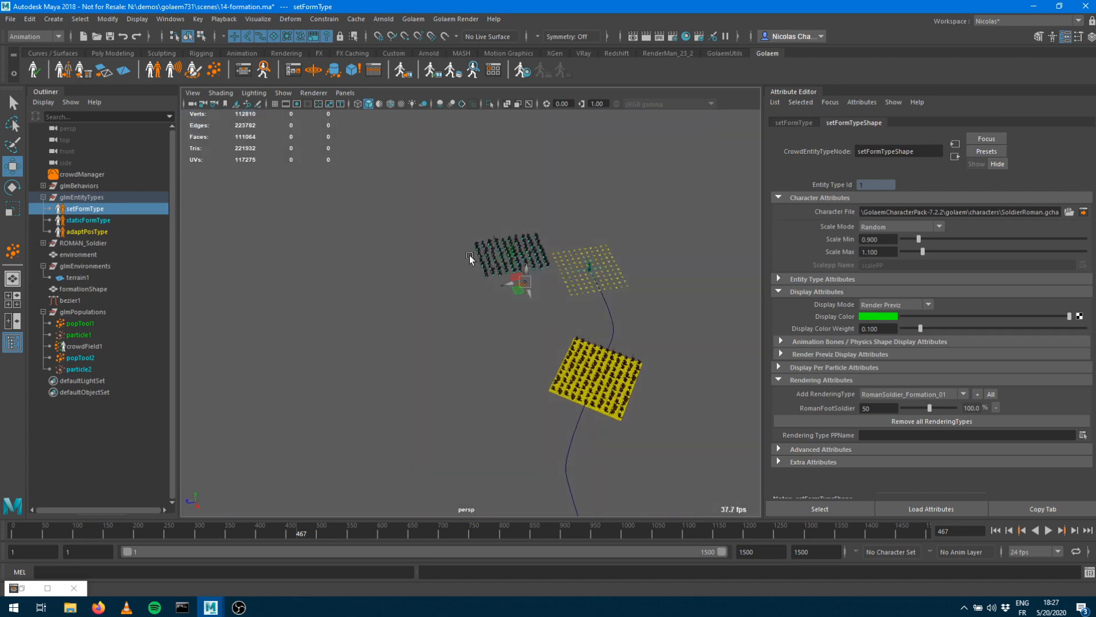
{"action": "right_click_drag", "start_coordinate": [472, 259], "coordinate": [596, 260], "text": "alt"}
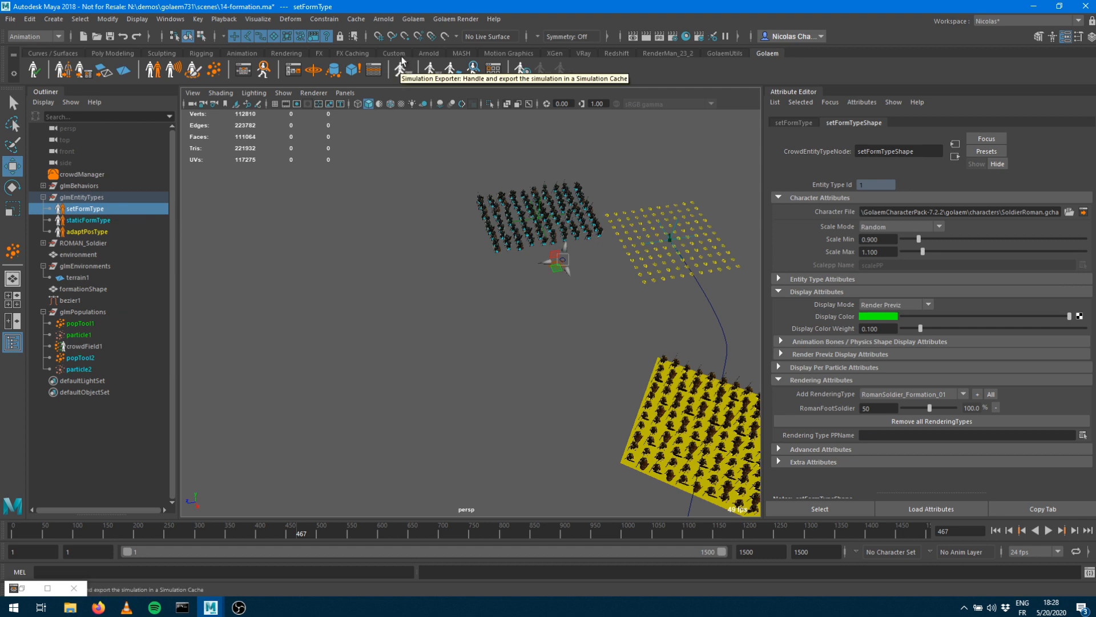
Create a GroupEntityType node and name it setFormGroupType
{"action": "left_click", "coordinate": [411, 18]}
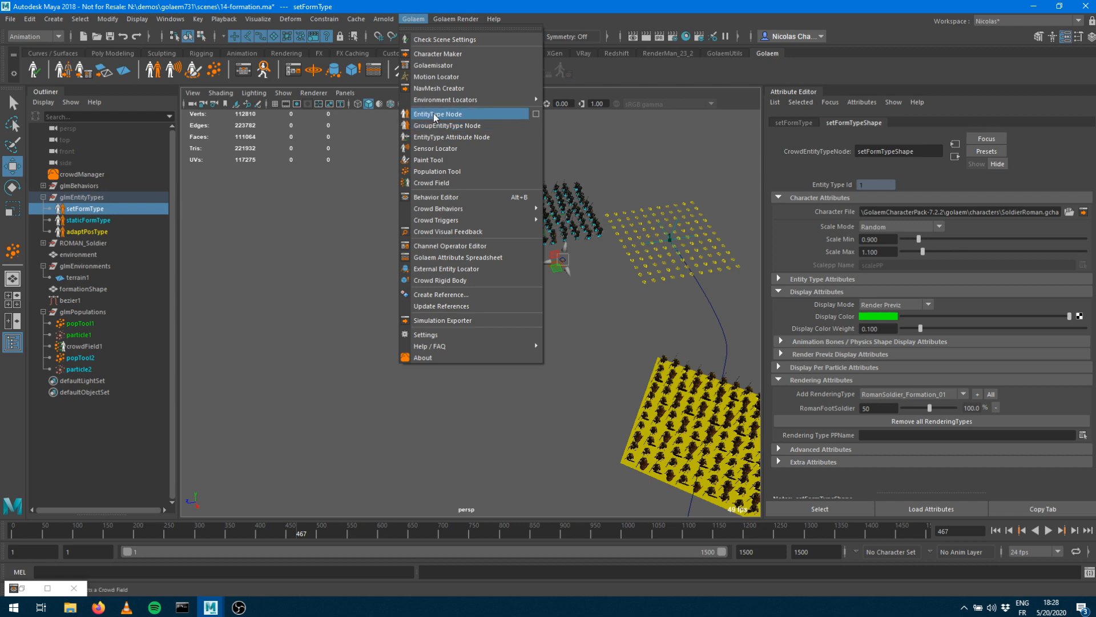
{"action": "left_click", "coordinate": [435, 128]}
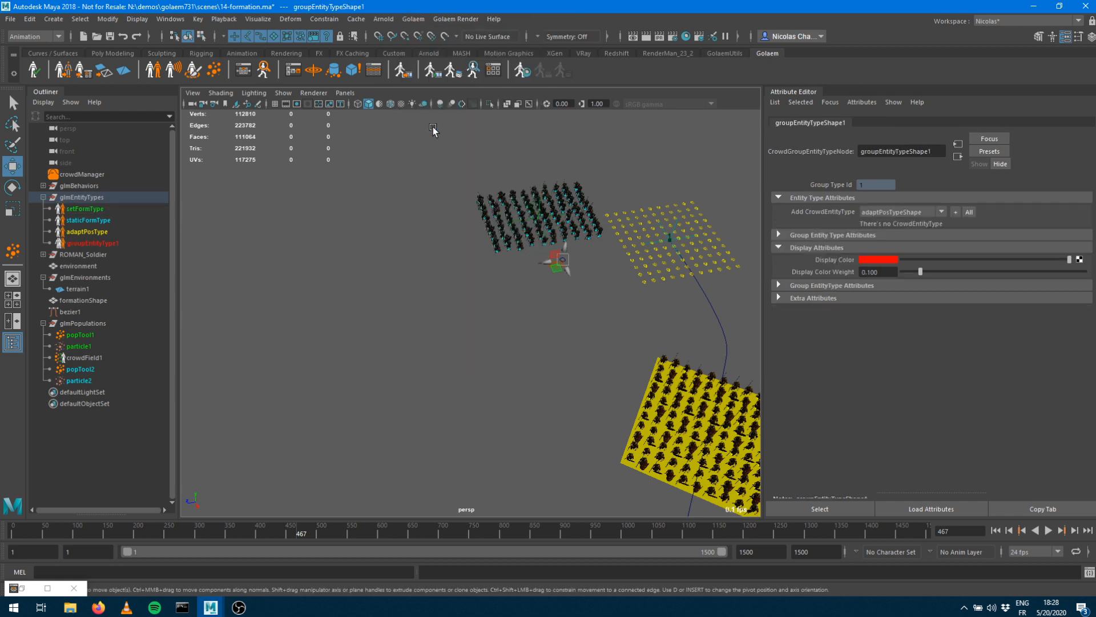
{"action": "left_click", "coordinate": [93, 243]}
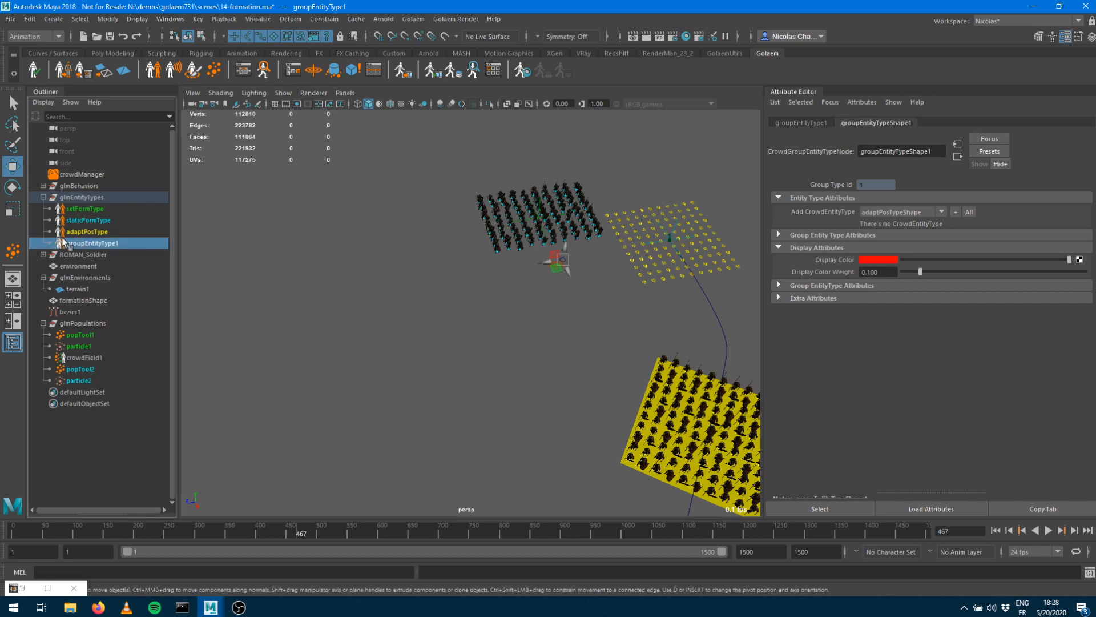
{"action": "double_click", "coordinate": [94, 244]}
{"action": "type", "text": "se"}
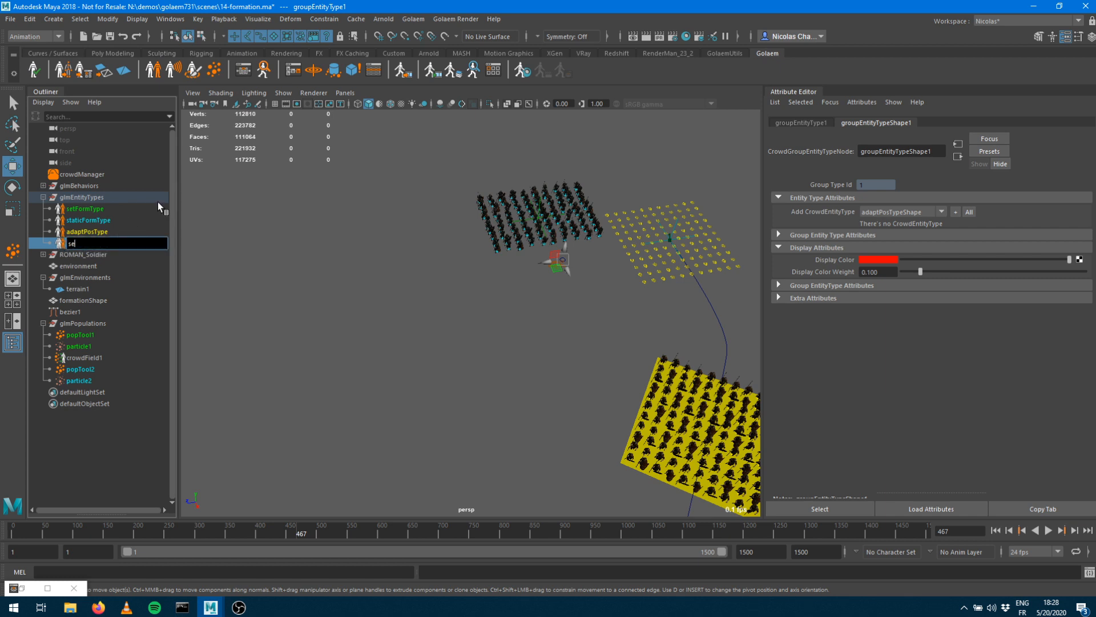
{"action": "type", "text": "tFormGroupType"}
{"action": "key", "text": "Return"}
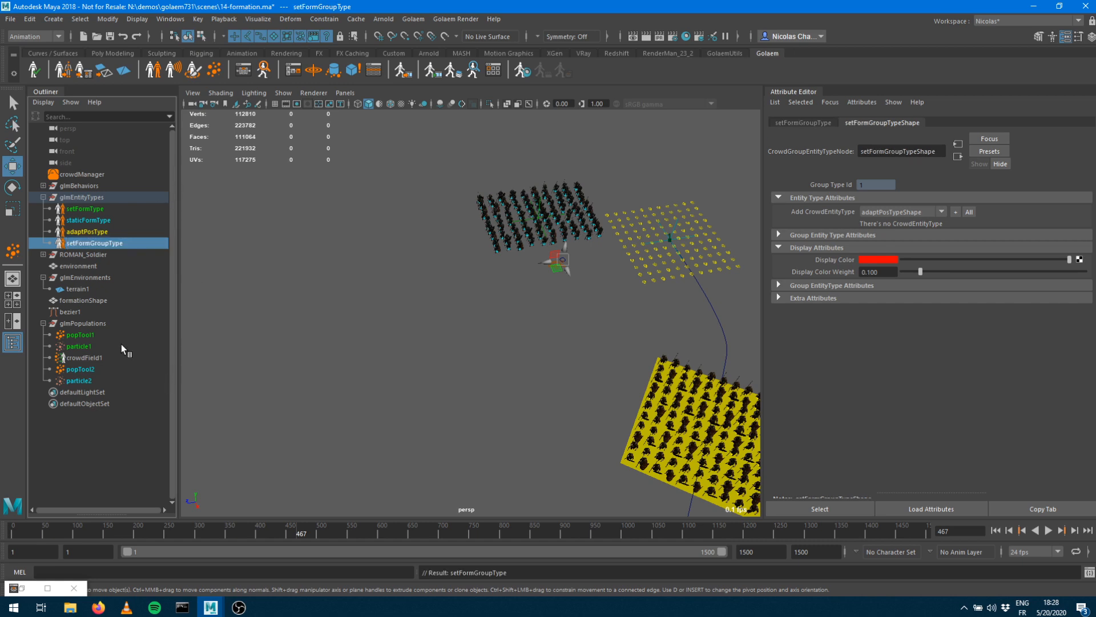
Add setFormTypeShape as the crowd entity type of the setFormGroupType group
{"action": "middle_click_drag", "start_coordinate": [85, 212], "coordinate": [113, 249]}
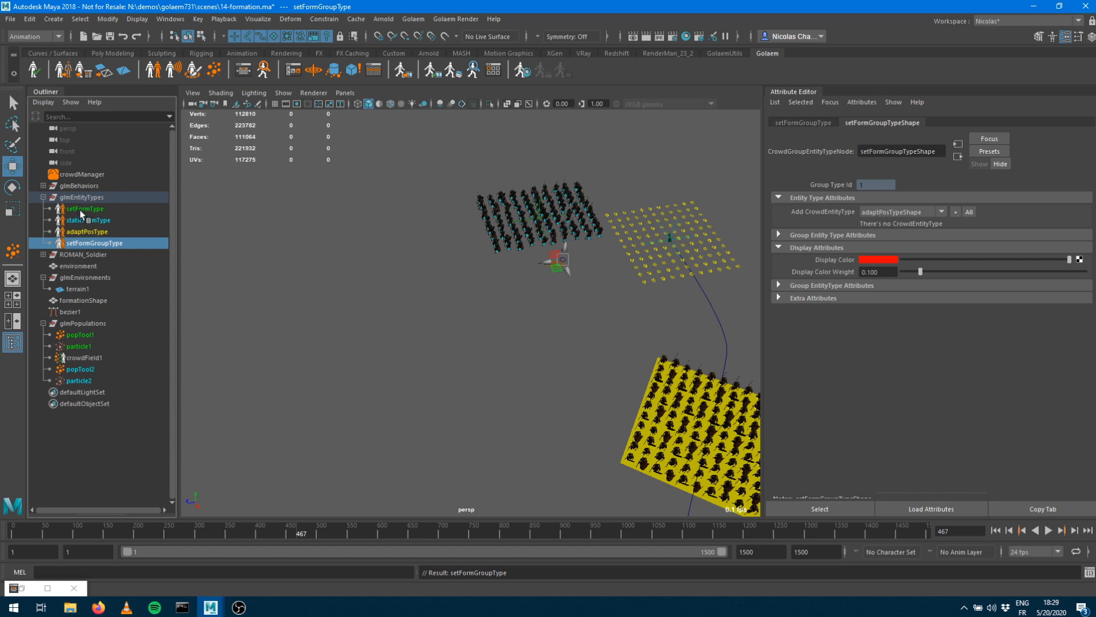
{"action": "left_click", "coordinate": [886, 212]}
{"action": "left_click", "coordinate": [882, 223]}
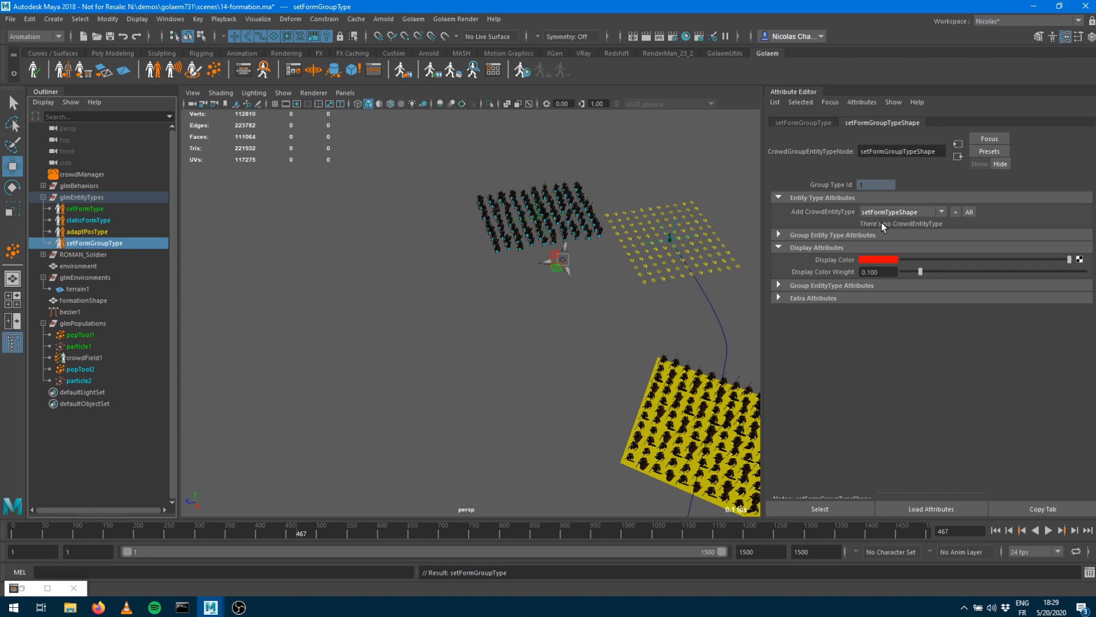
{"action": "left_click", "coordinate": [956, 212]}
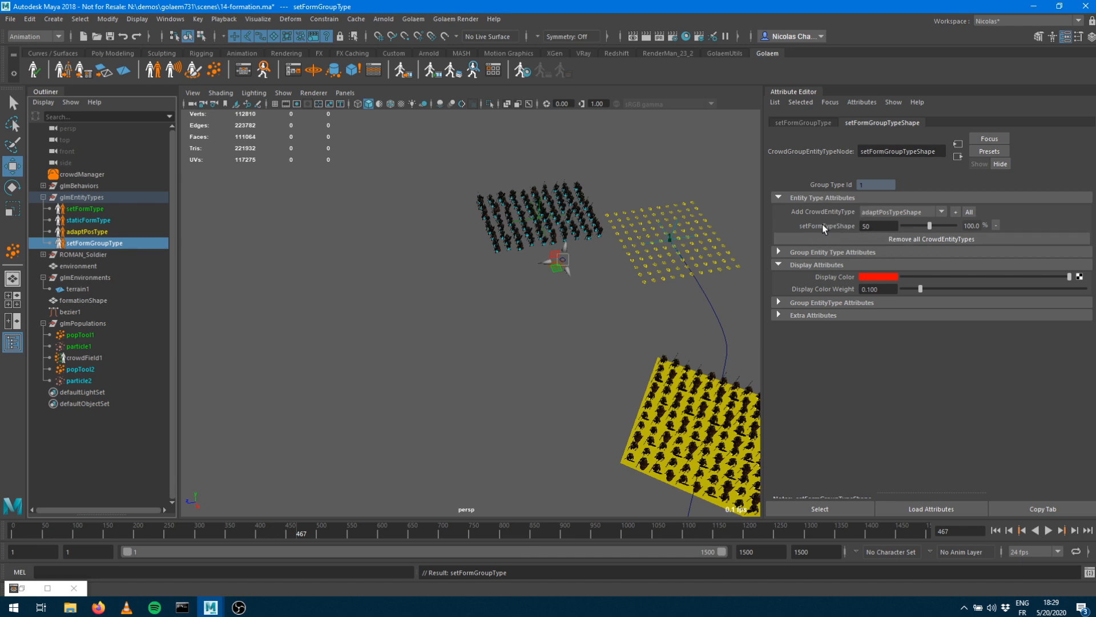
Place a new population tool on the empty ground beside the formations, with about 502 slots, 10 columns and 10 rows
{"action": "left_click", "coordinate": [217, 68]}
{"action": "left_click", "coordinate": [356, 284]}
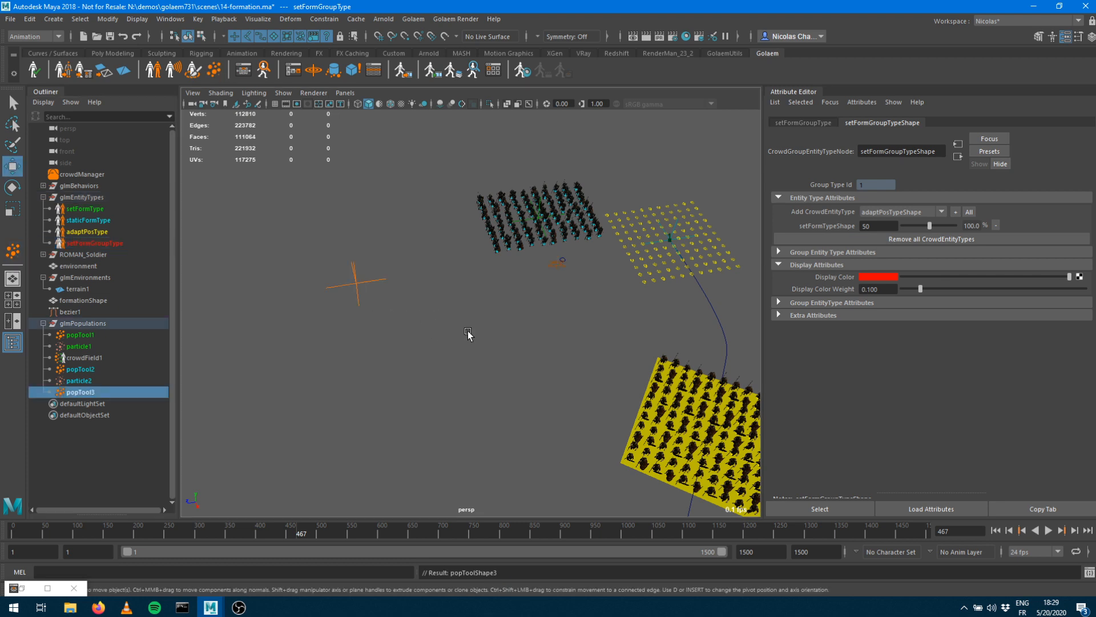
{"action": "left_click_drag", "start_coordinate": [905, 210], "coordinate": [990, 210]}
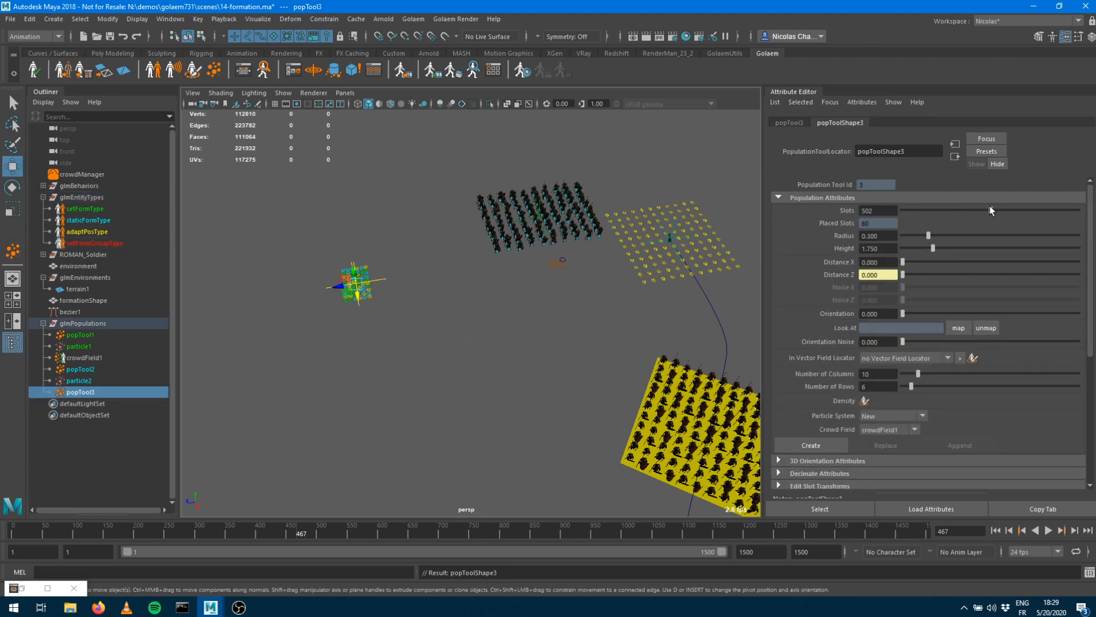
{"action": "left_click_drag", "start_coordinate": [879, 374], "coordinate": [692, 337]}
{"action": "type", "text": "10"}
{"action": "key", "text": "Return"}
{"action": "key", "text": "Tab"}
{"action": "type", "text": "10"}
{"action": "key", "text": "Return"}
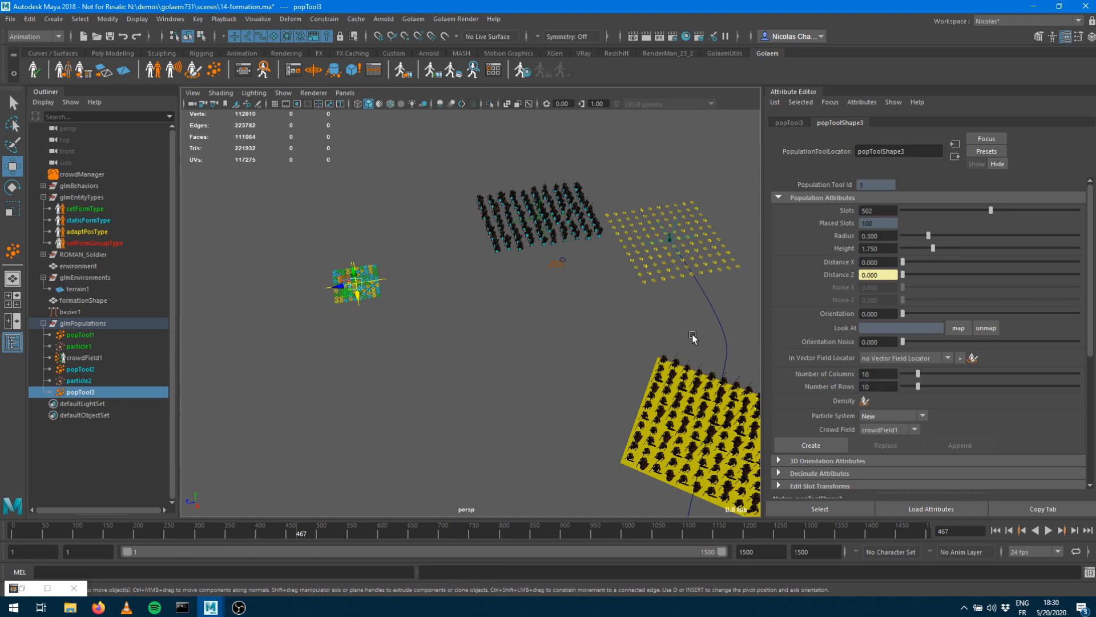
Spread the population slots to an X and Z distance of about 1.639 with X and Z noise of about 0.426
{"action": "scroll", "coordinate": [924, 463], "scroll_direction": "down", "scroll_amount": 3}
{"action": "scroll", "coordinate": [885, 262], "scroll_direction": "up", "scroll_amount": 3}
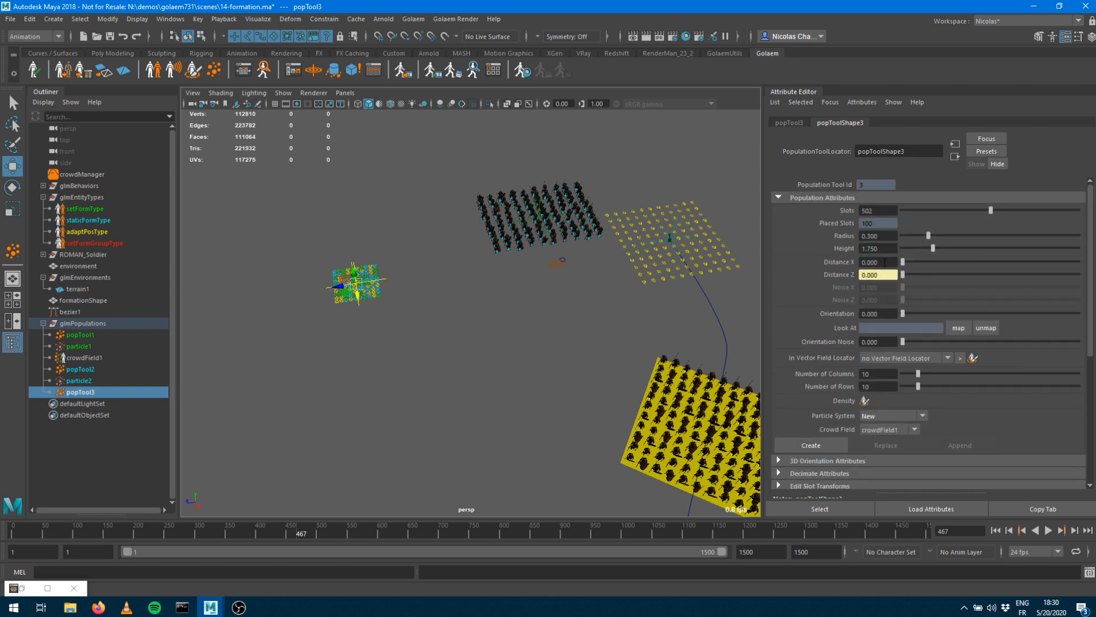
{"action": "left_click_drag", "start_coordinate": [902, 263], "coordinate": [910, 286]}
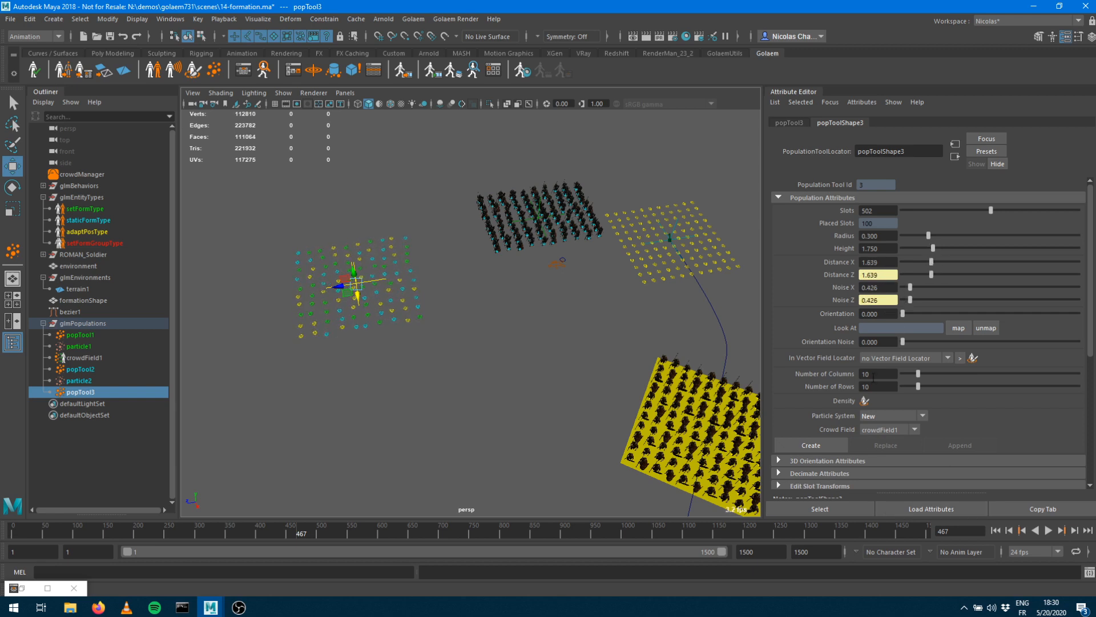
Populate all popTool3 slots with setFormTypeShape only, and add setFormGroupTypeShape as the population's group entity type
{"action": "scroll", "coordinate": [815, 395], "scroll_direction": "down", "scroll_amount": 3}
{"action": "left_click_drag", "start_coordinate": [929, 403], "coordinate": [894, 414]}
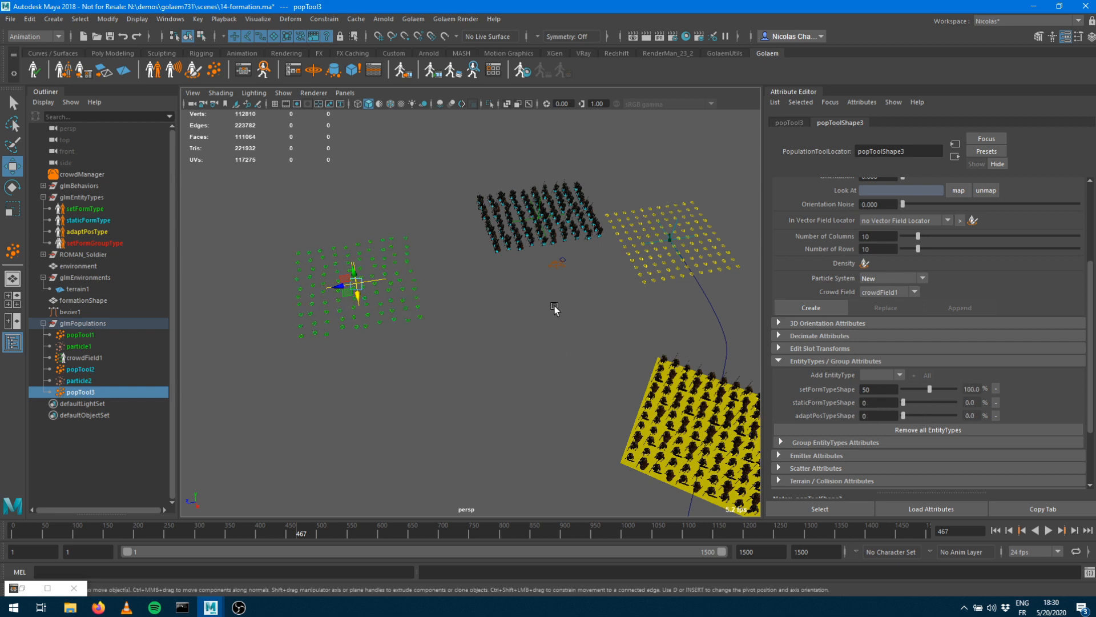
{"action": "left_click", "coordinate": [780, 443]}
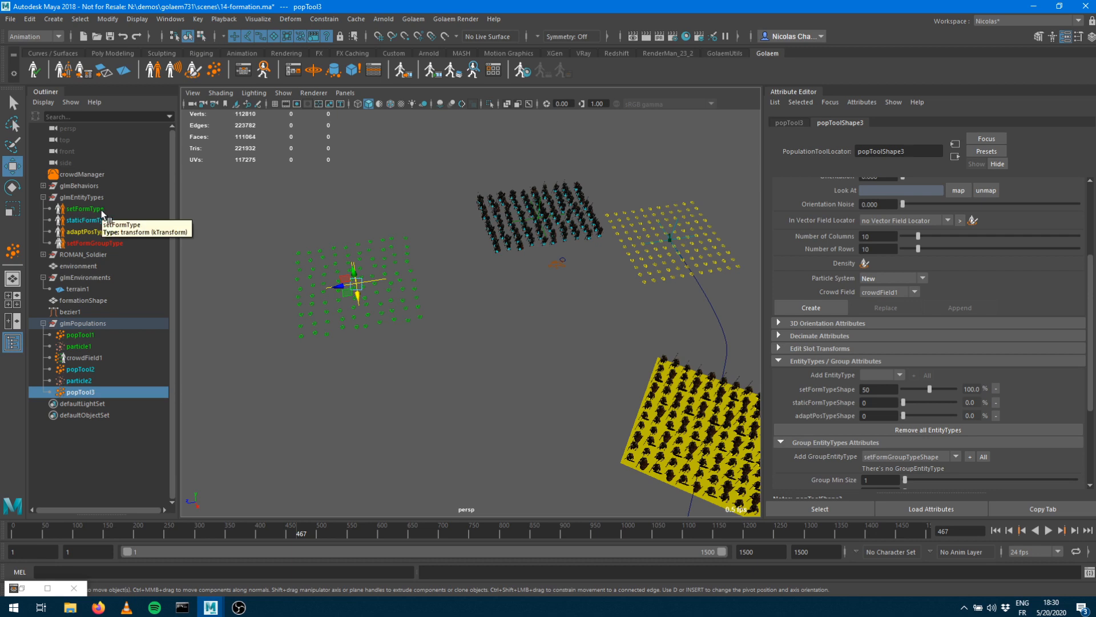
{"action": "scroll", "coordinate": [978, 401], "scroll_direction": "down", "scroll_amount": 3}
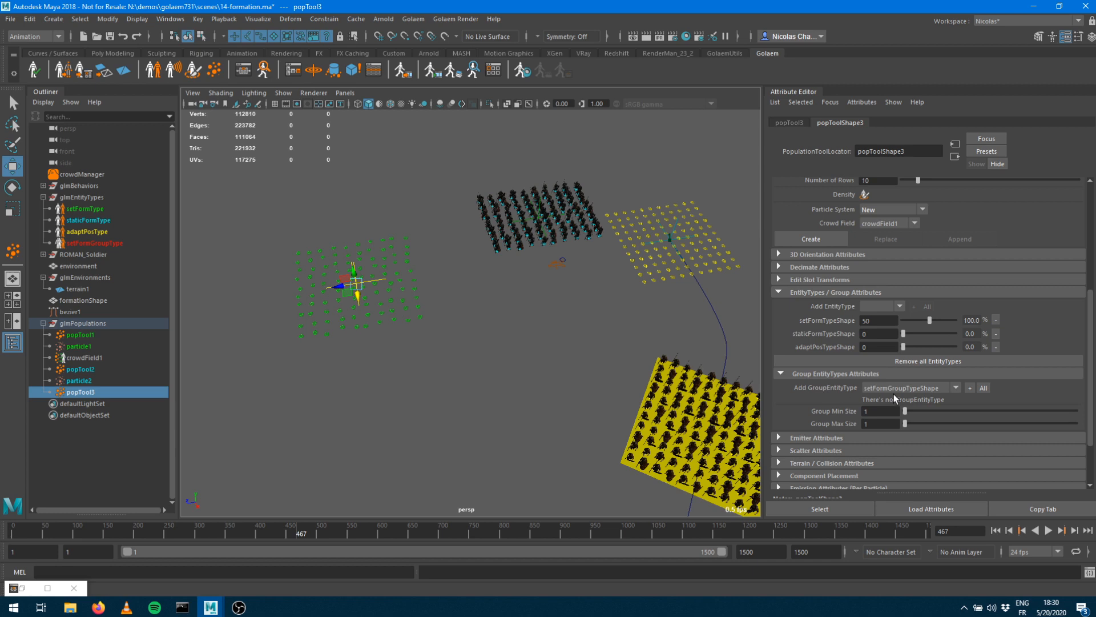
{"action": "left_click", "coordinate": [969, 388]}
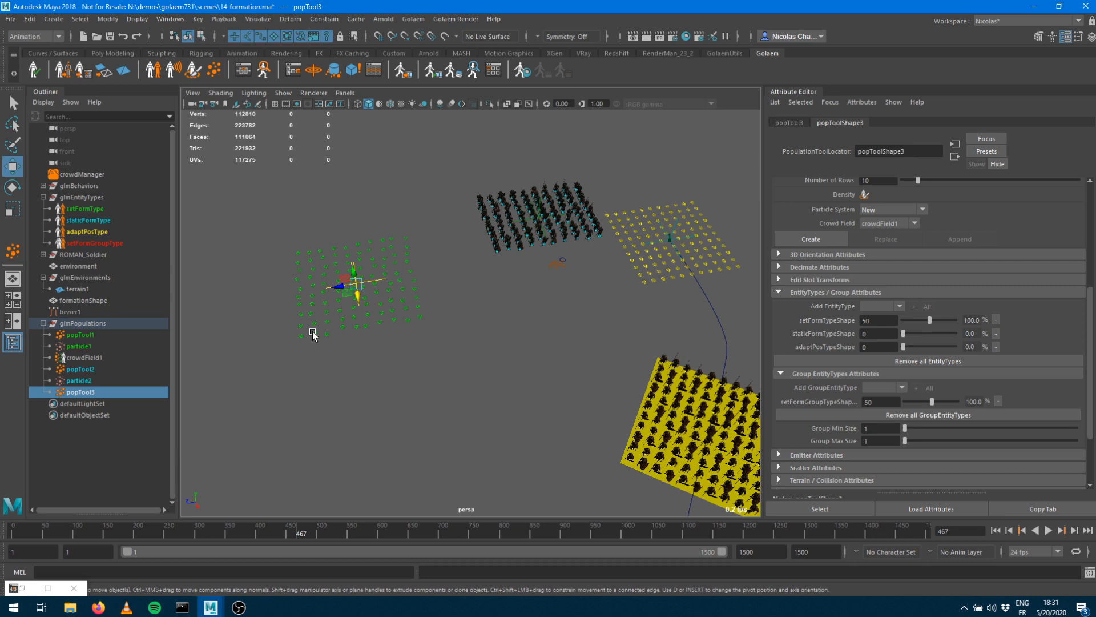
Create the population's particle system in crowdField1 and advance the simulation from frame 1 to frame 2
{"action": "left_click", "coordinate": [833, 238]}
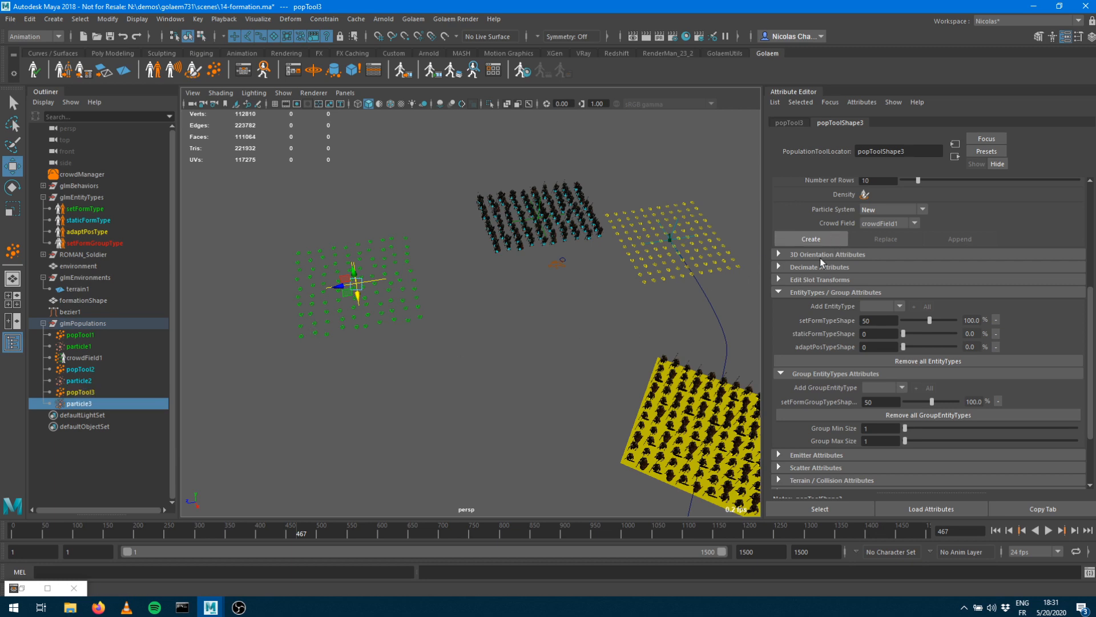
{"action": "left_click", "coordinate": [997, 531]}
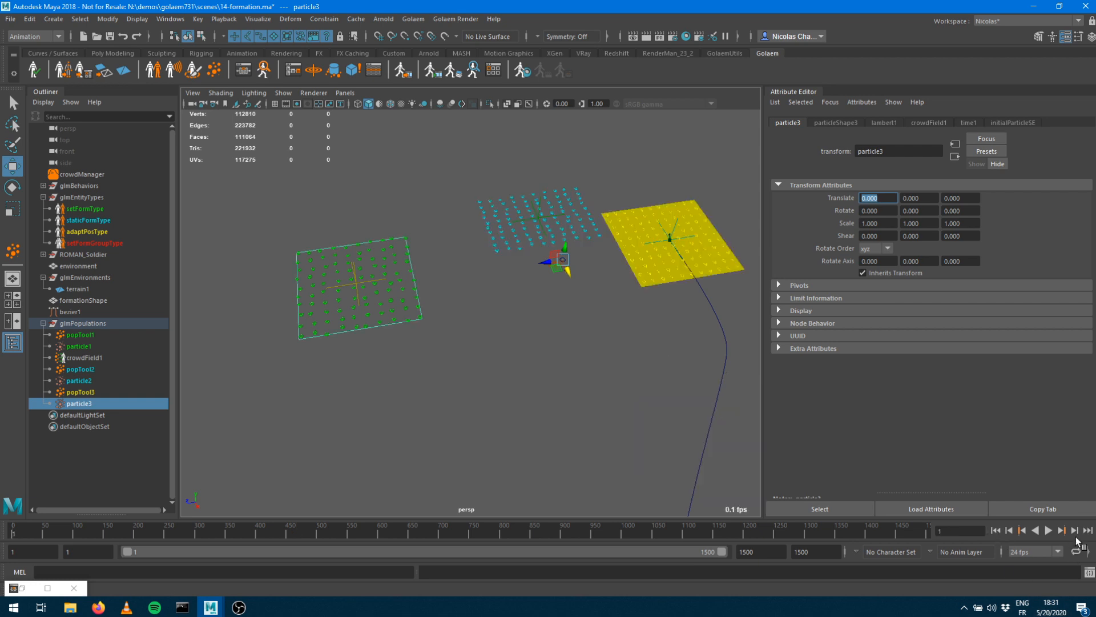
{"action": "left_click", "coordinate": [1075, 531]}
{"action": "left_click_drag", "start_coordinate": [421, 347], "coordinate": [590, 333], "text": "alt"}
{"action": "right_click_drag", "start_coordinate": [590, 333], "coordinate": [481, 332], "text": "alt"}
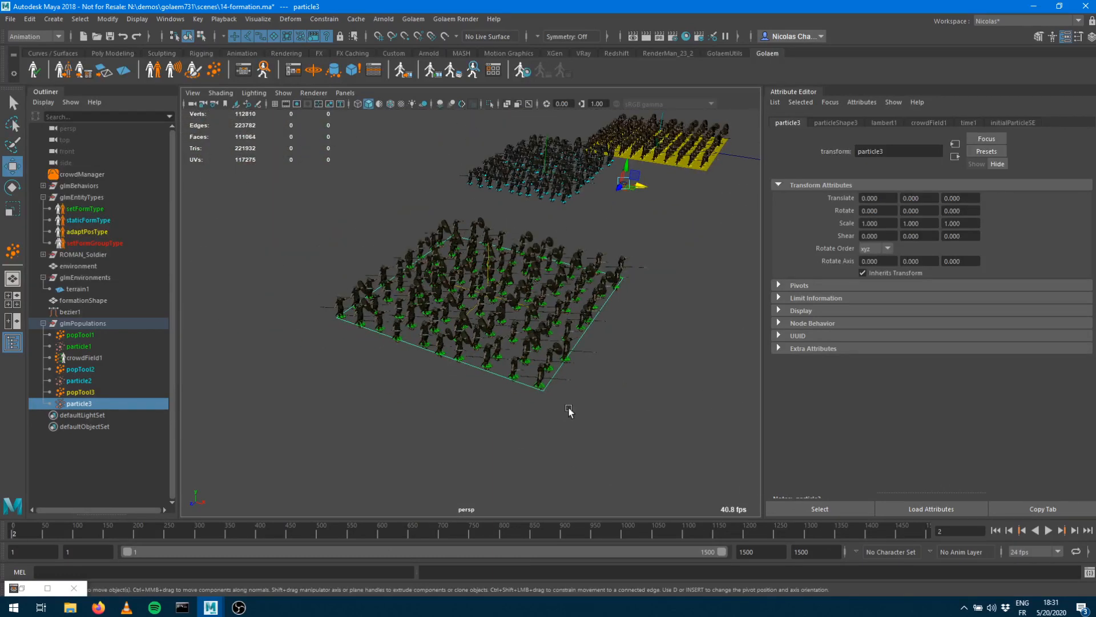
Add a Set Formation behavior to the setFormGroupTypeShape graph in the Behavior Editor
{"action": "left_click", "coordinate": [243, 73]}
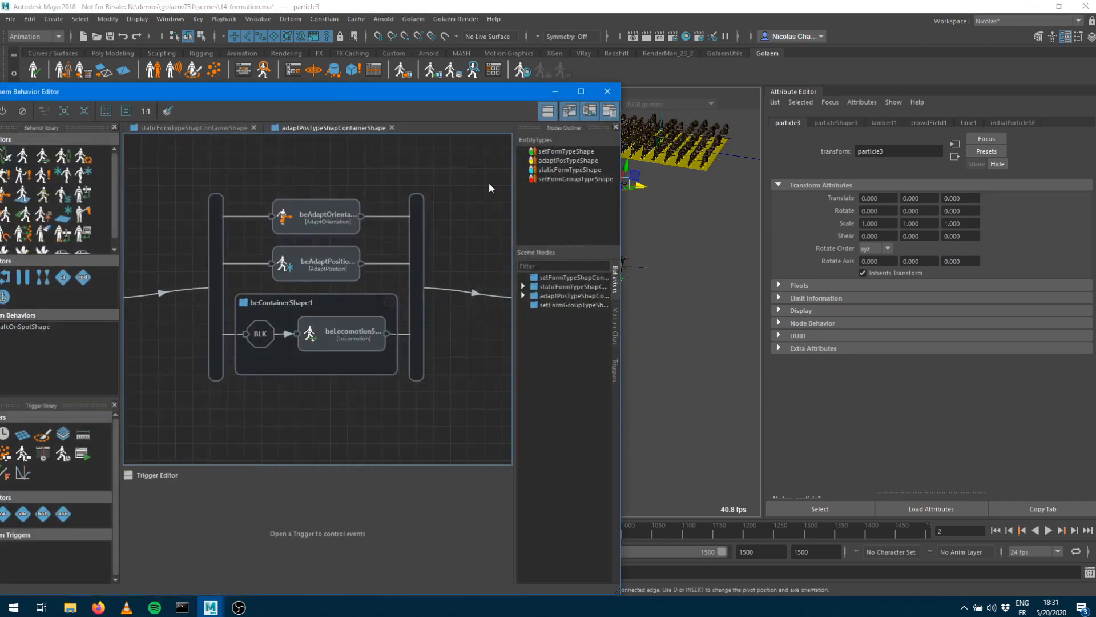
{"action": "double_click", "coordinate": [558, 181]}
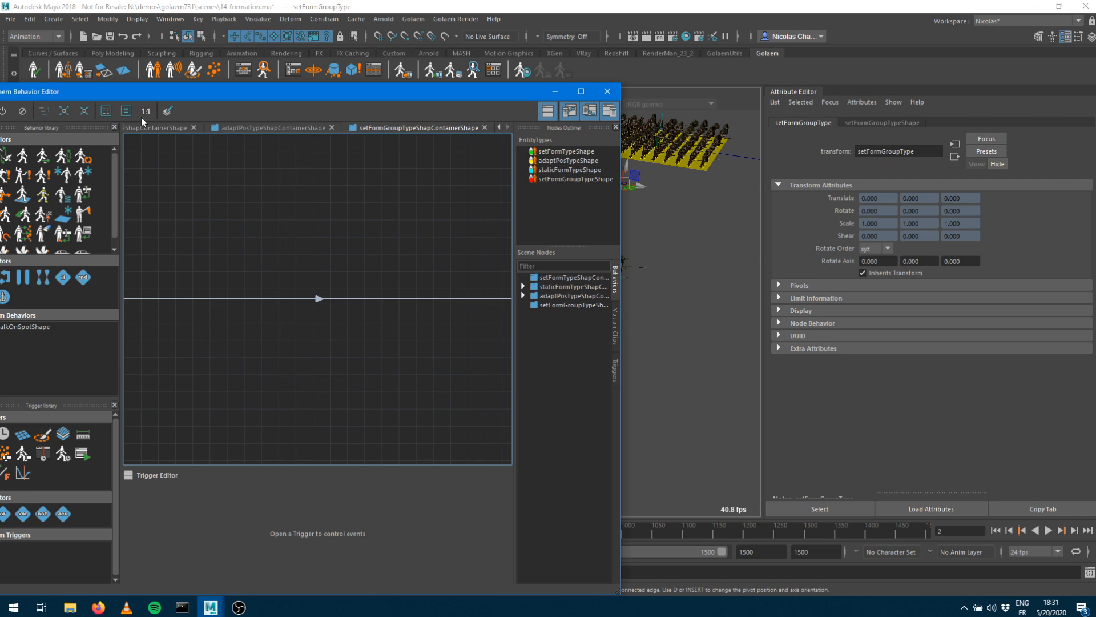
{"action": "left_click_drag", "start_coordinate": [152, 91], "coordinate": [348, 149]}
{"action": "scroll", "coordinate": [224, 278], "scroll_direction": "down", "scroll_amount": 1}
{"action": "left_click_drag", "start_coordinate": [182, 306], "coordinate": [524, 363]}
Place another population tool on the empty ground in front of the new soldier group and reveal it in the Outliner
{"action": "left_click_drag", "start_coordinate": [522, 149], "coordinate": [279, 398]}
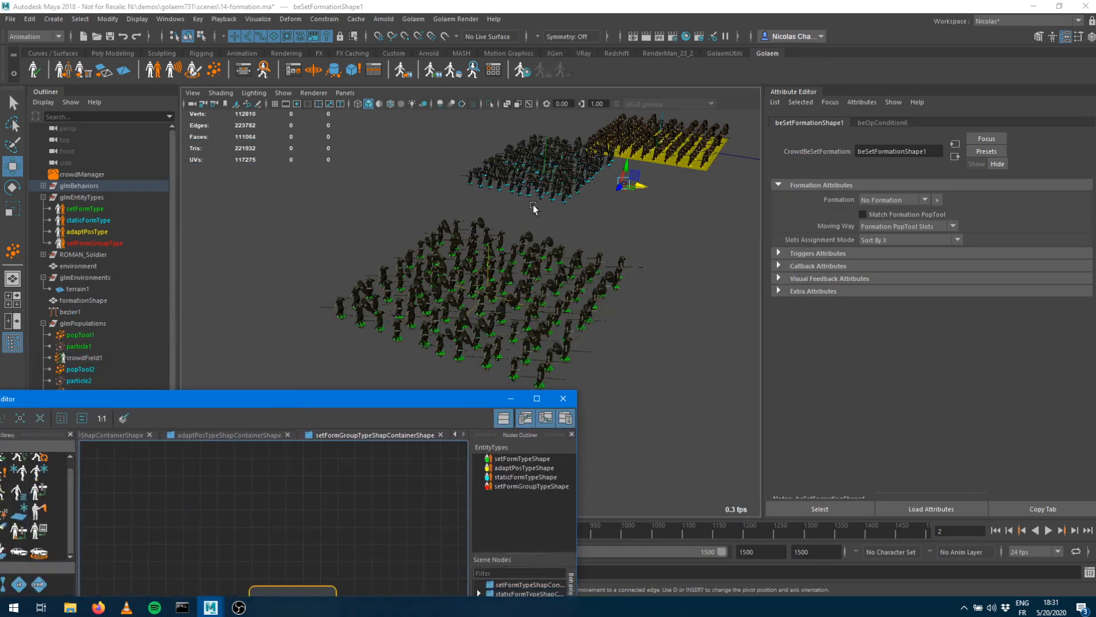
{"action": "left_click", "coordinate": [215, 71]}
{"action": "scroll", "coordinate": [513, 271], "scroll_direction": "down", "scroll_amount": 5}
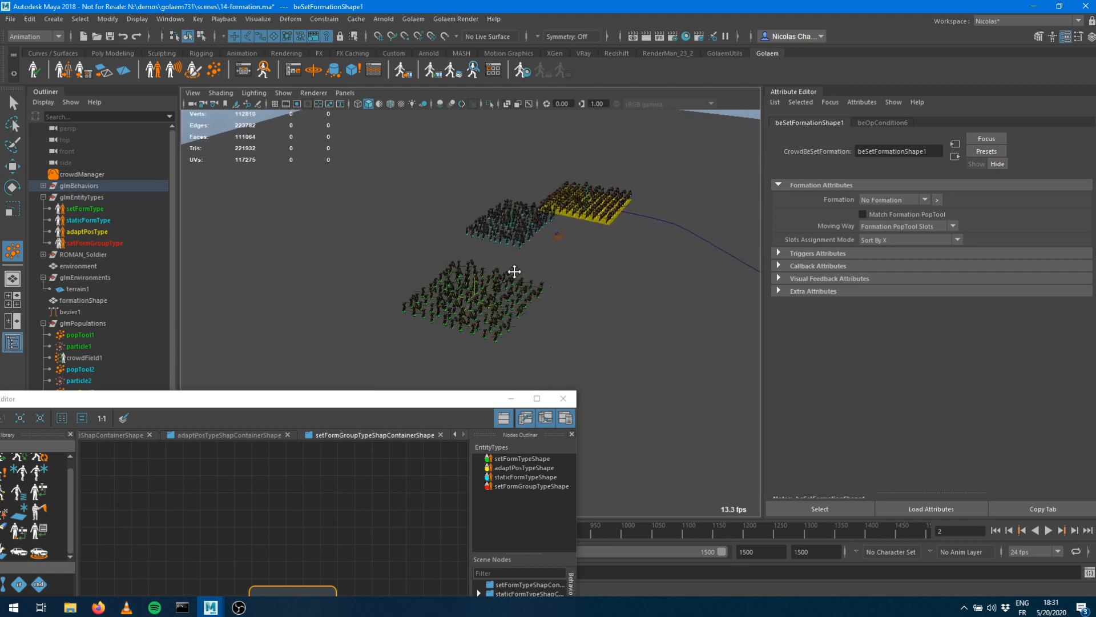
{"action": "left_click", "coordinate": [537, 302]}
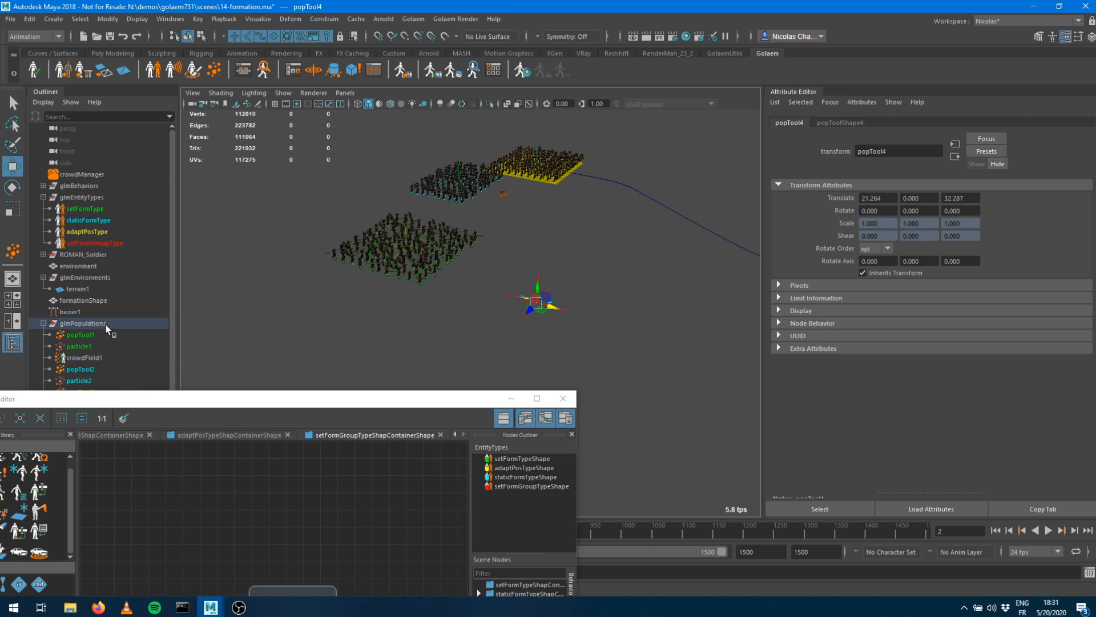
{"action": "left_click_drag", "start_coordinate": [117, 399], "coordinate": [97, 426]}
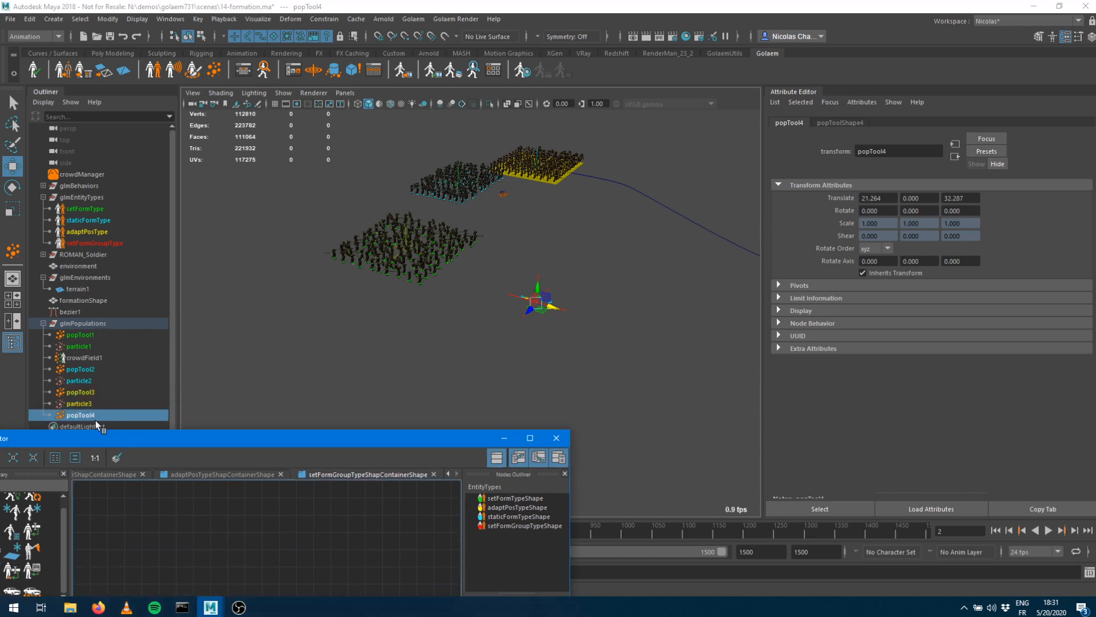
Delete popTool4 and draw a freeform polygon population area on the empty ground in front of the soldier group instead
{"action": "left_click", "coordinate": [80, 414]}
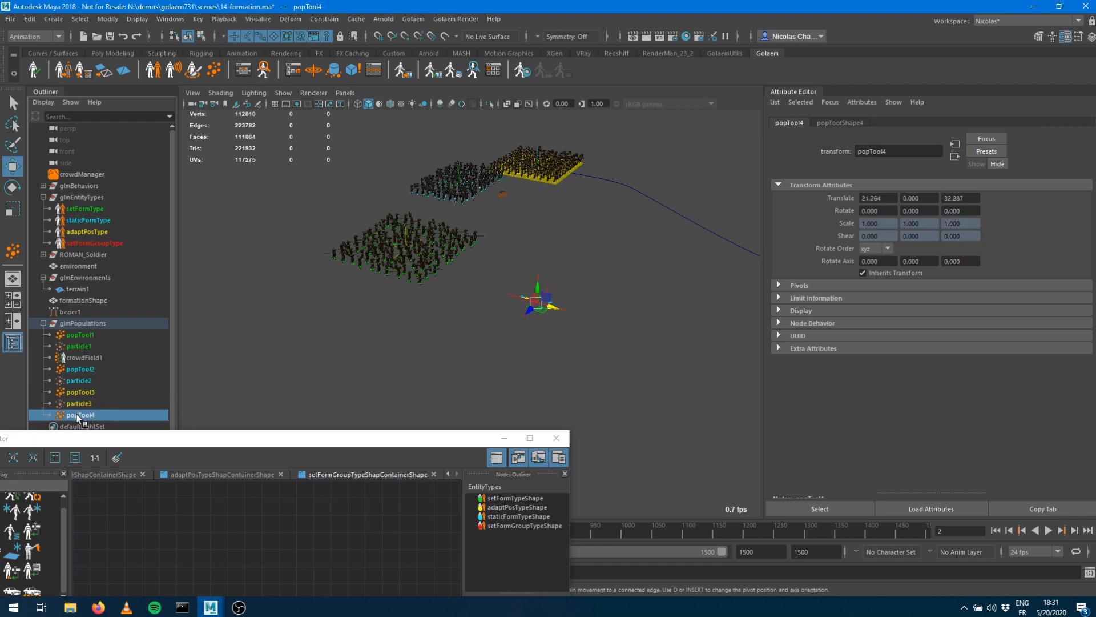
{"action": "key", "text": "Delete"}
{"action": "left_click", "coordinate": [211, 72]}
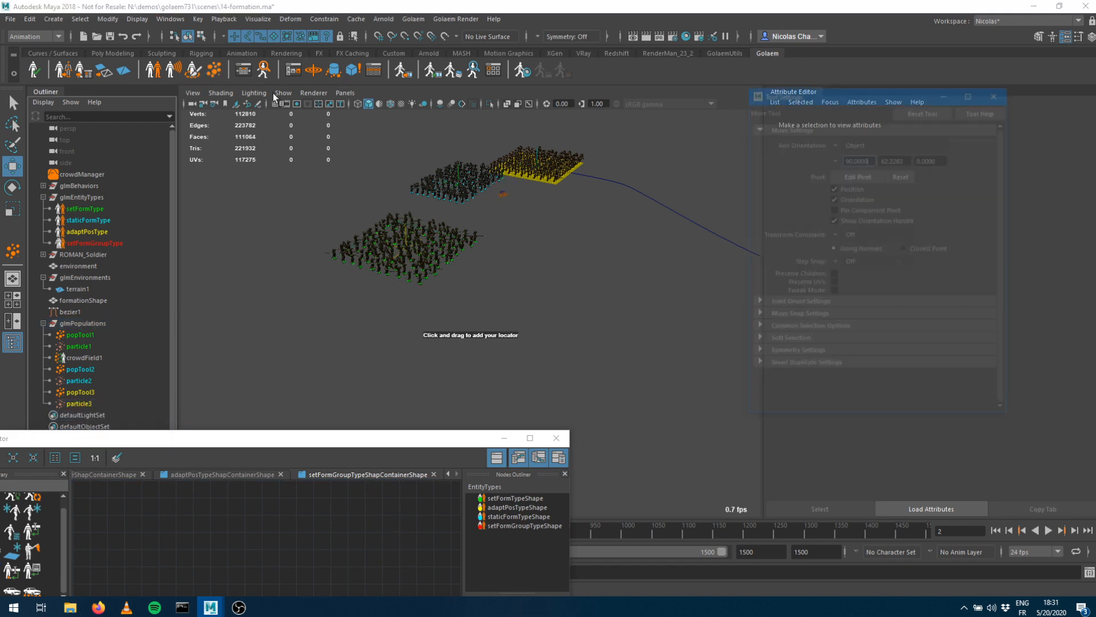
{"action": "left_click", "coordinate": [839, 150]}
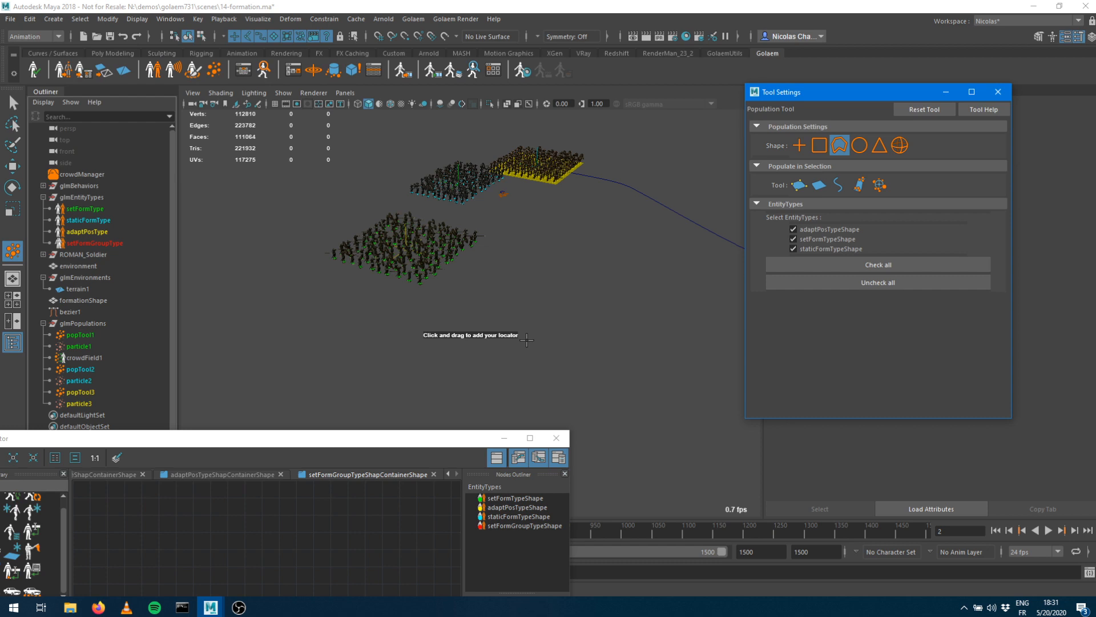
{"action": "left_click", "coordinate": [497, 282]}
{"action": "left_click", "coordinate": [473, 300]}
{"action": "left_click", "coordinate": [485, 320]}
{"action": "left_click", "coordinate": [522, 342]}
{"action": "mouse_move", "coordinate": [555, 348]}
{"action": "left_mouse_down"}
{"action": "mouse_move", "coordinate": [579, 275]}
{"action": "mouse_move", "coordinate": [491, 261]}
{"action": "mouse_move", "coordinate": [475, 284]}
{"action": "mouse_move", "coordinate": [495, 281]}
{"action": "left_mouse_up"}
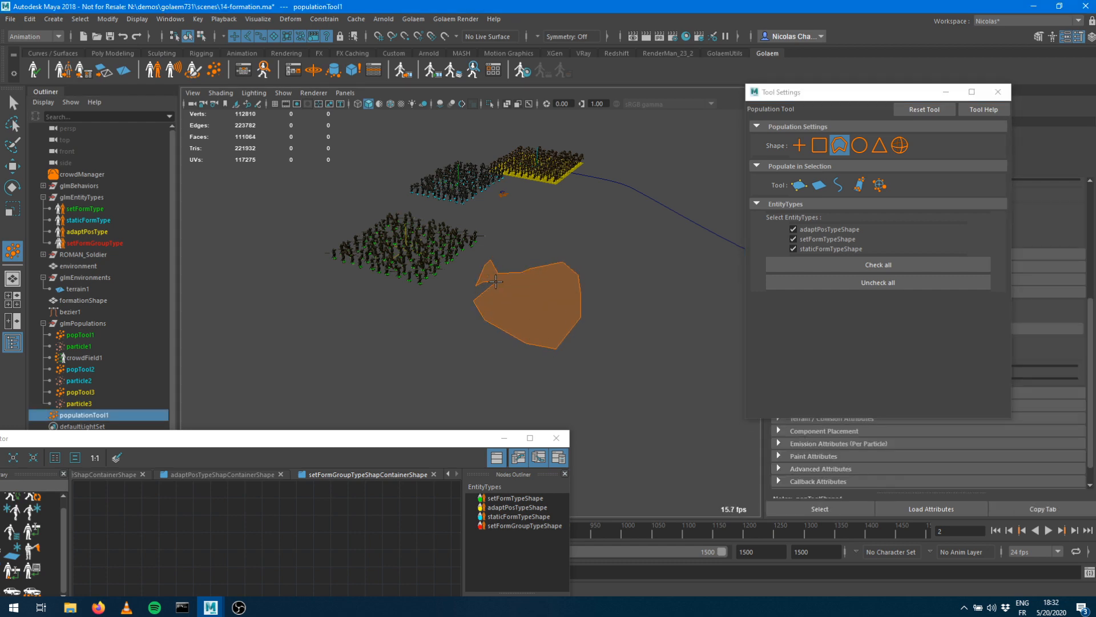
{"action": "key", "text": "Return"}
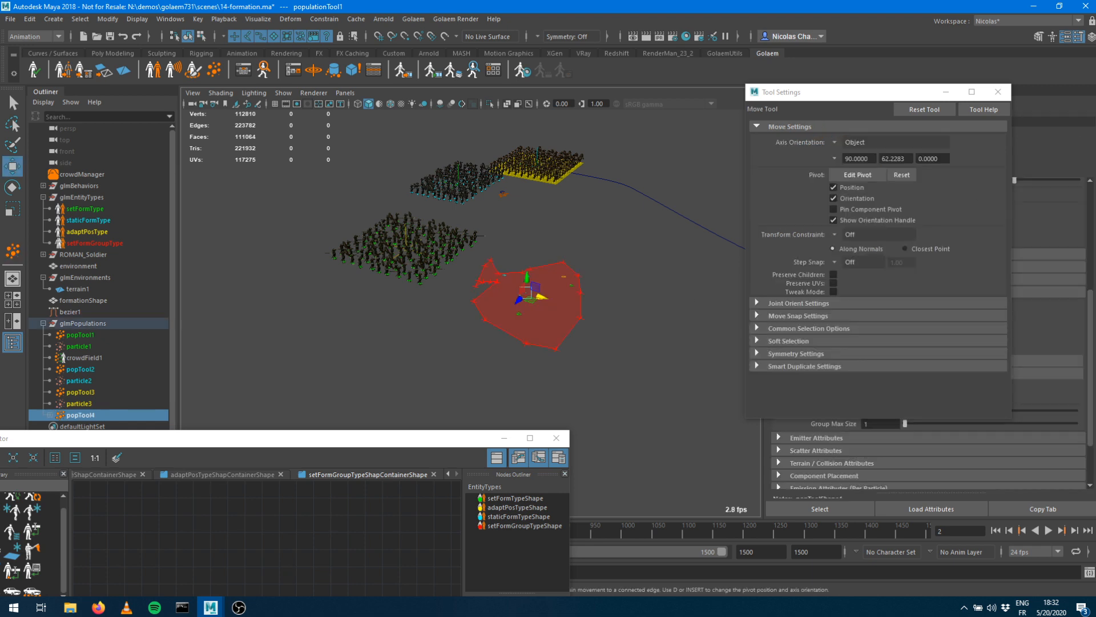
Set the number of slots of the polygon population tool popToolShape4 to 100
{"action": "left_click", "coordinate": [948, 93]}
{"action": "scroll", "coordinate": [902, 297], "scroll_direction": "up", "scroll_amount": 5}
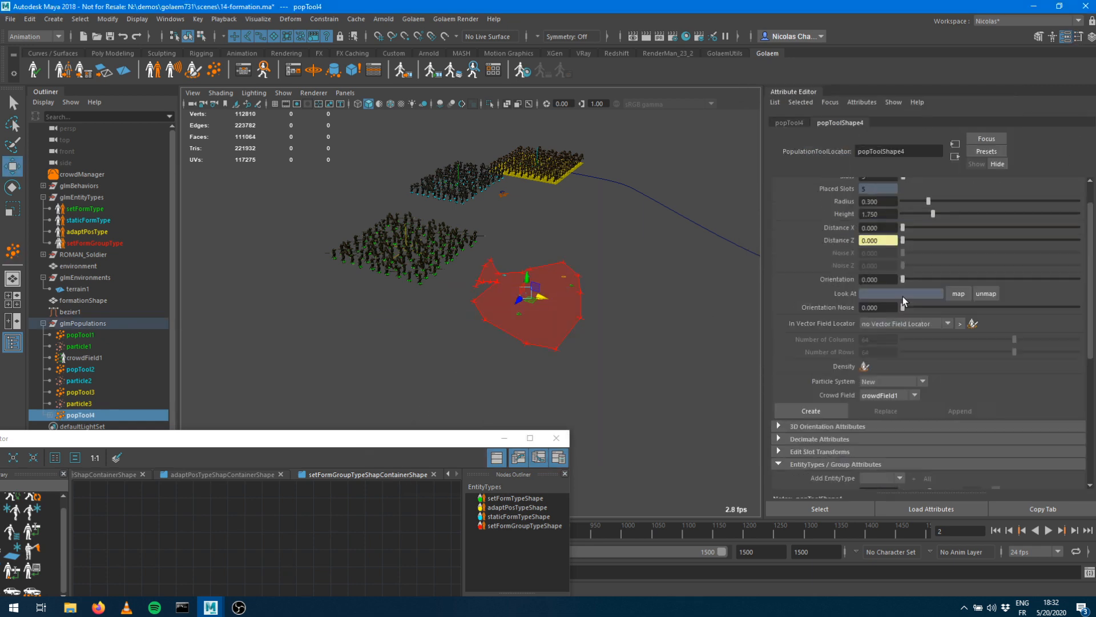
{"action": "scroll", "coordinate": [909, 257], "scroll_direction": "up", "scroll_amount": 2}
{"action": "left_click_drag", "start_coordinate": [918, 208], "coordinate": [925, 209]}
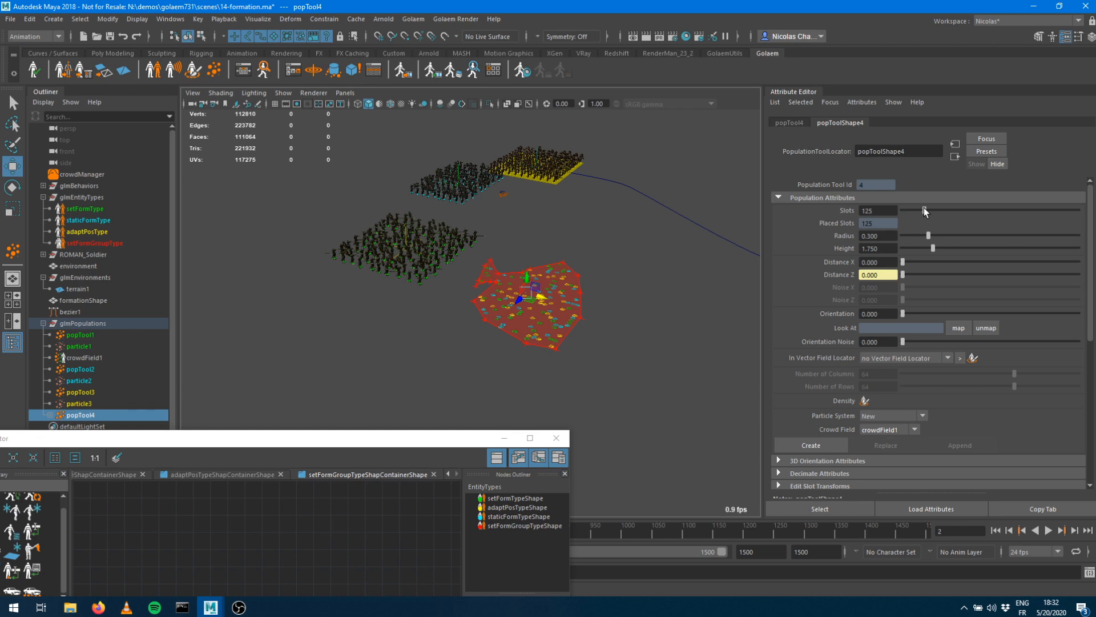
{"action": "double_click", "coordinate": [879, 210]}
{"action": "type", "text": "100"}
{"action": "key", "text": "Tab"}
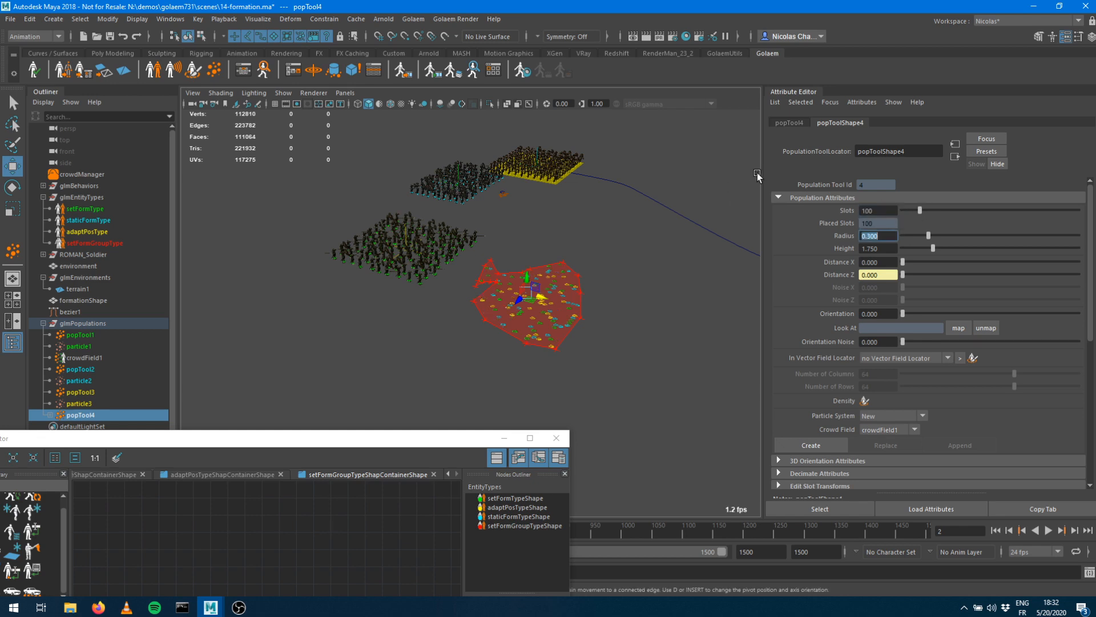
Assign popToolShape4 as the formation of the Set Formation behavior in the setFormGroupTypeShape graph
{"action": "left_click_drag", "start_coordinate": [643, 331], "coordinate": [487, 337], "text": "alt"}
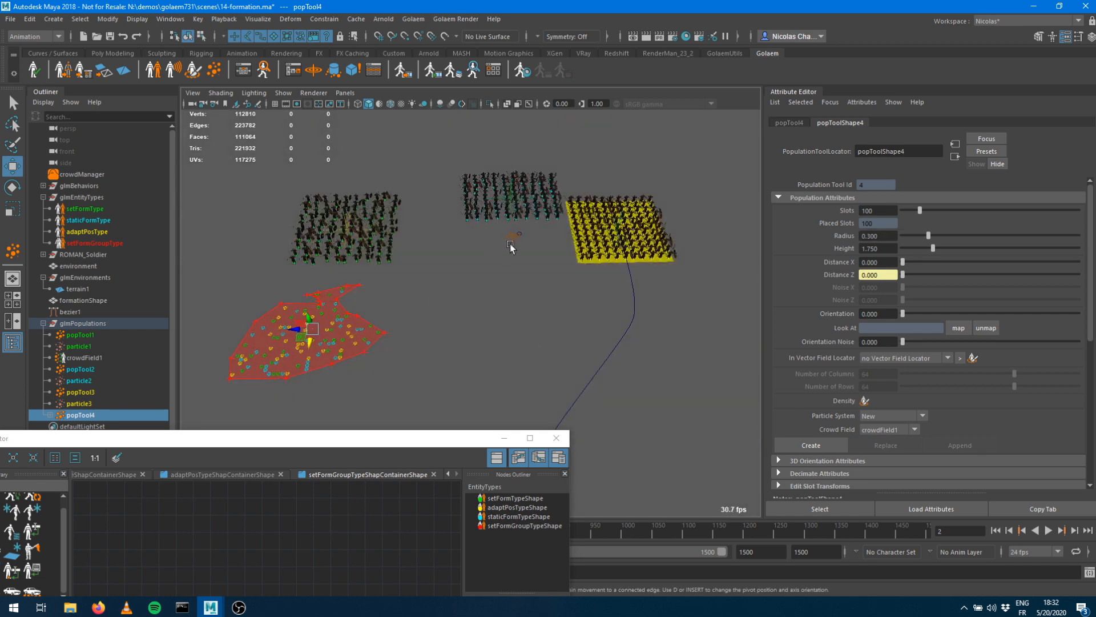
{"action": "middle_click_drag", "start_coordinate": [511, 245], "coordinate": [615, 213], "text": "alt"}
{"action": "left_click_drag", "start_coordinate": [324, 444], "coordinate": [454, 250]}
{"action": "left_click", "coordinate": [397, 464]}
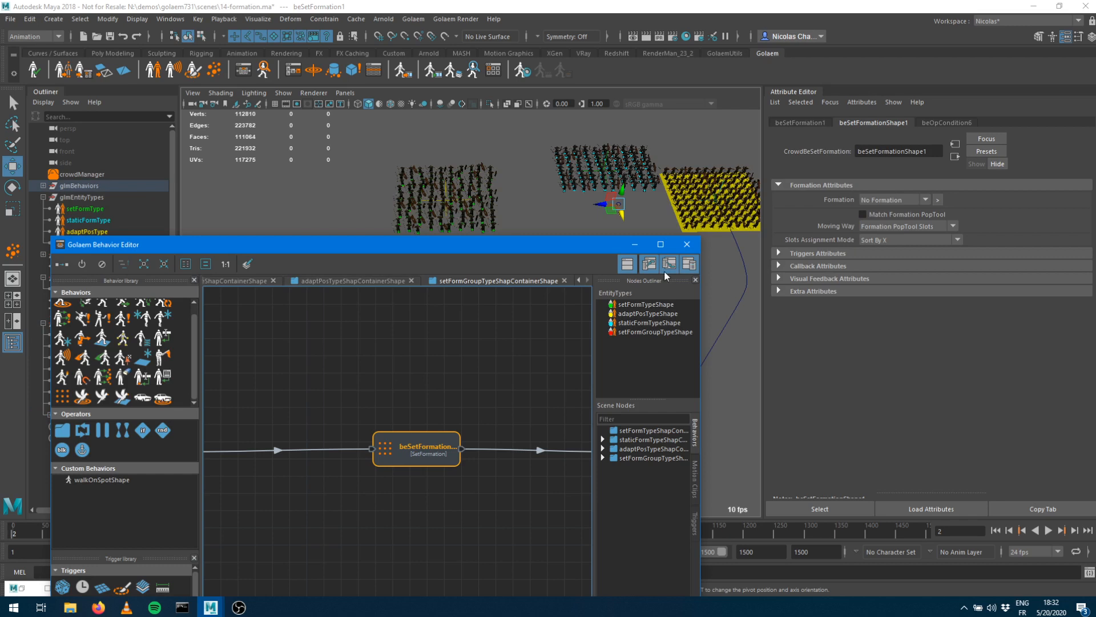
{"action": "left_click", "coordinate": [884, 200]}
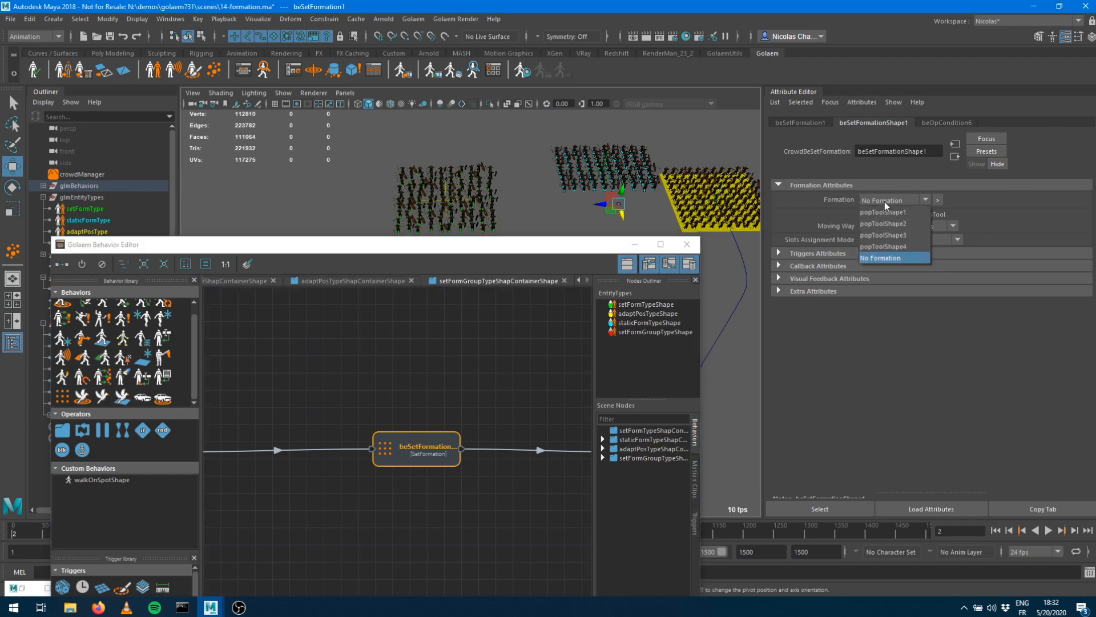
{"action": "left_click", "coordinate": [891, 246]}
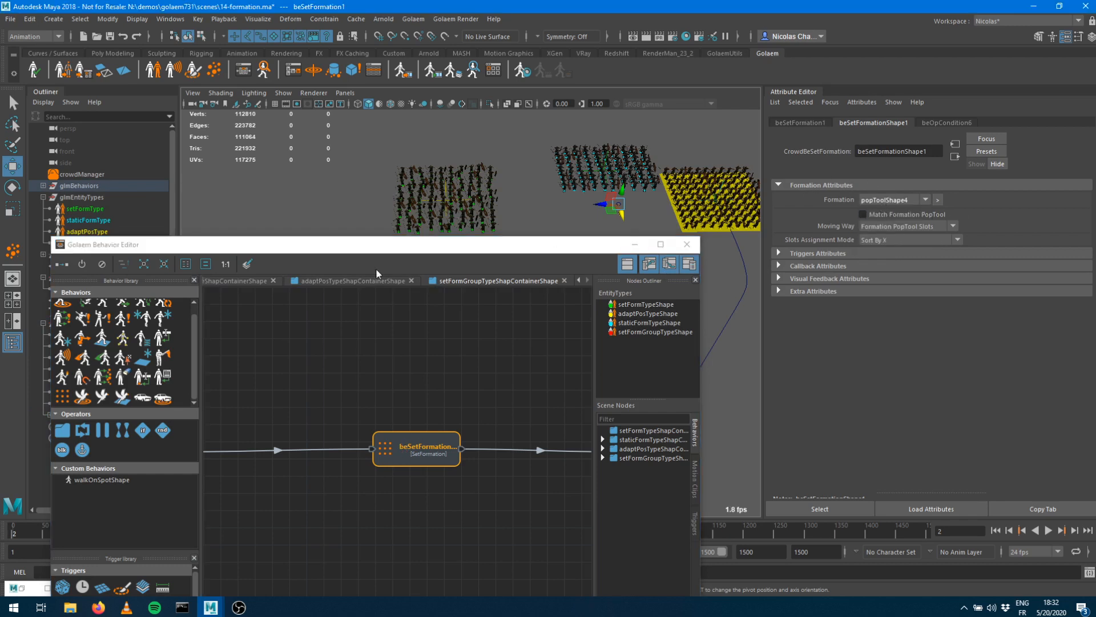
{"action": "left_click_drag", "start_coordinate": [306, 255], "coordinate": [282, 304]}
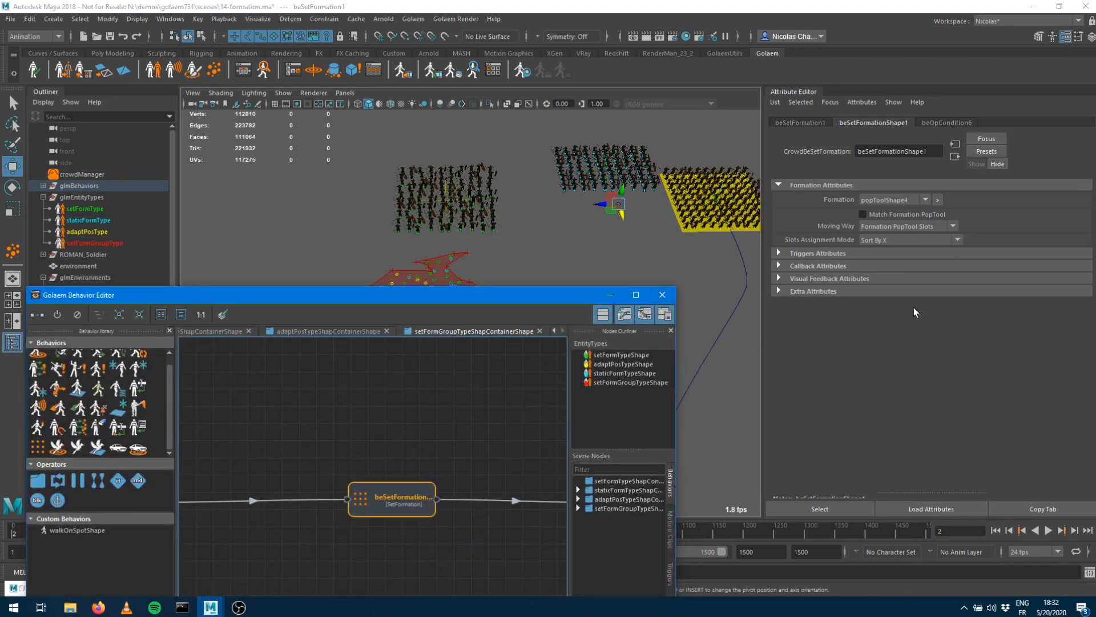
{"action": "left_click", "coordinate": [610, 294]}
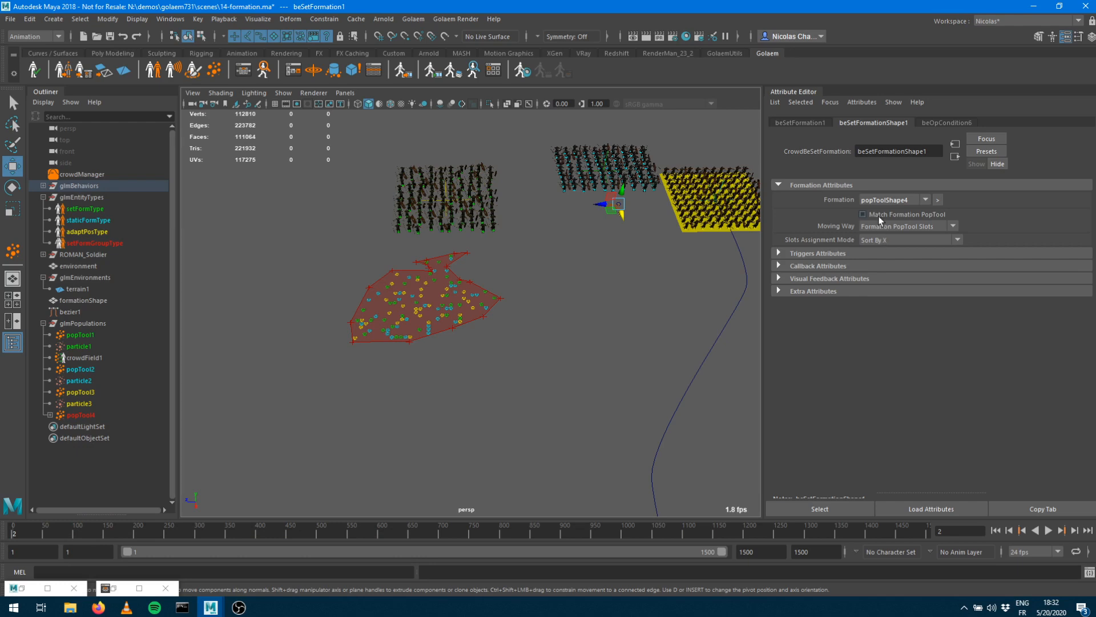
Set the Set Formation behavior's slots assignment mode to Bidding Algorithm (Fast) and test the simulation from the first frame
{"action": "left_click", "coordinate": [875, 240]}
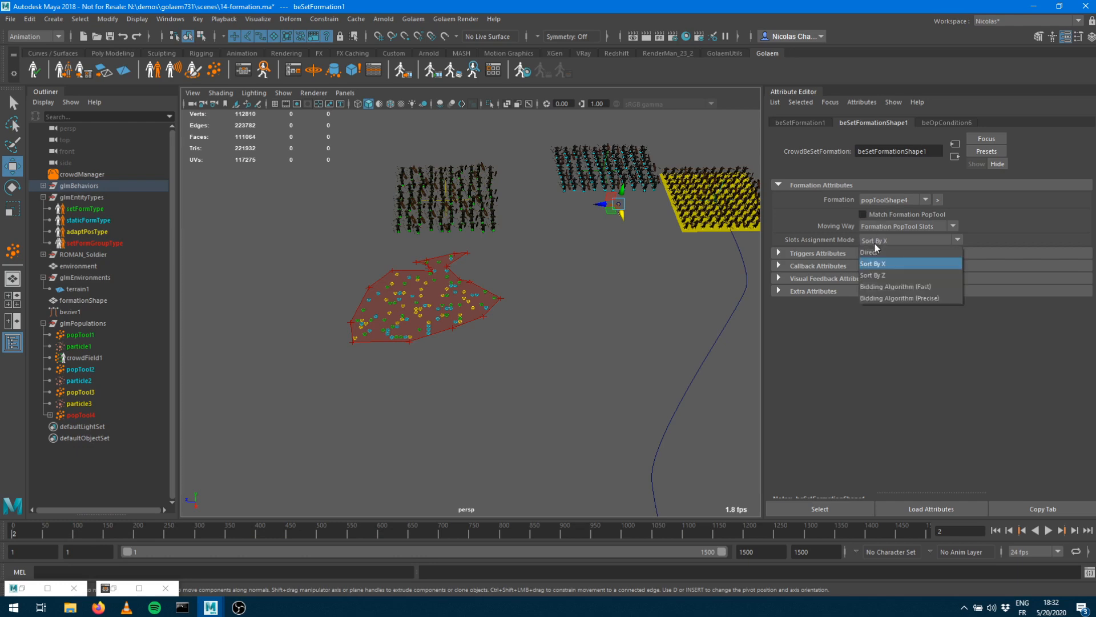
{"action": "left_click", "coordinate": [885, 286]}
{"action": "left_click", "coordinate": [524, 317]}
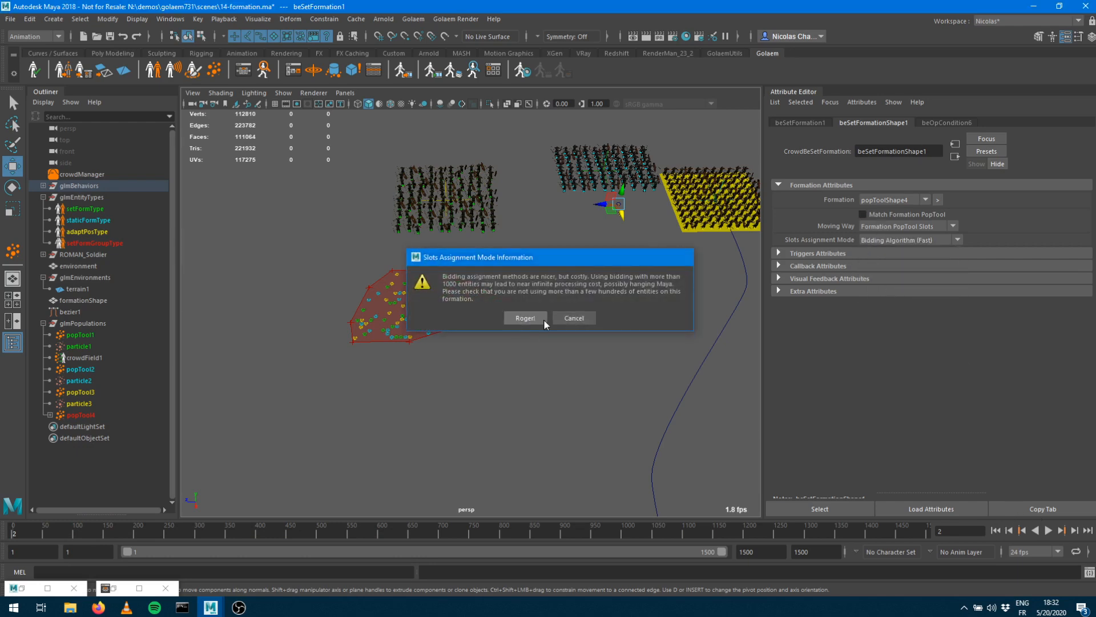
{"action": "left_click", "coordinate": [995, 529]}
{"action": "left_click", "coordinate": [1049, 530]}
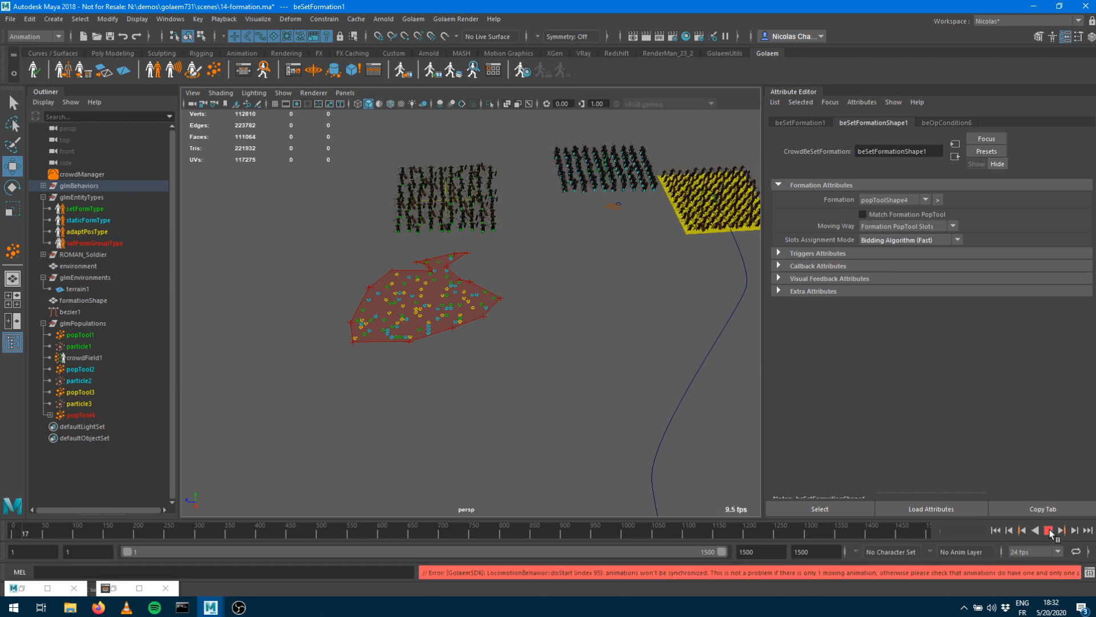
{"action": "left_click", "coordinate": [1049, 530]}
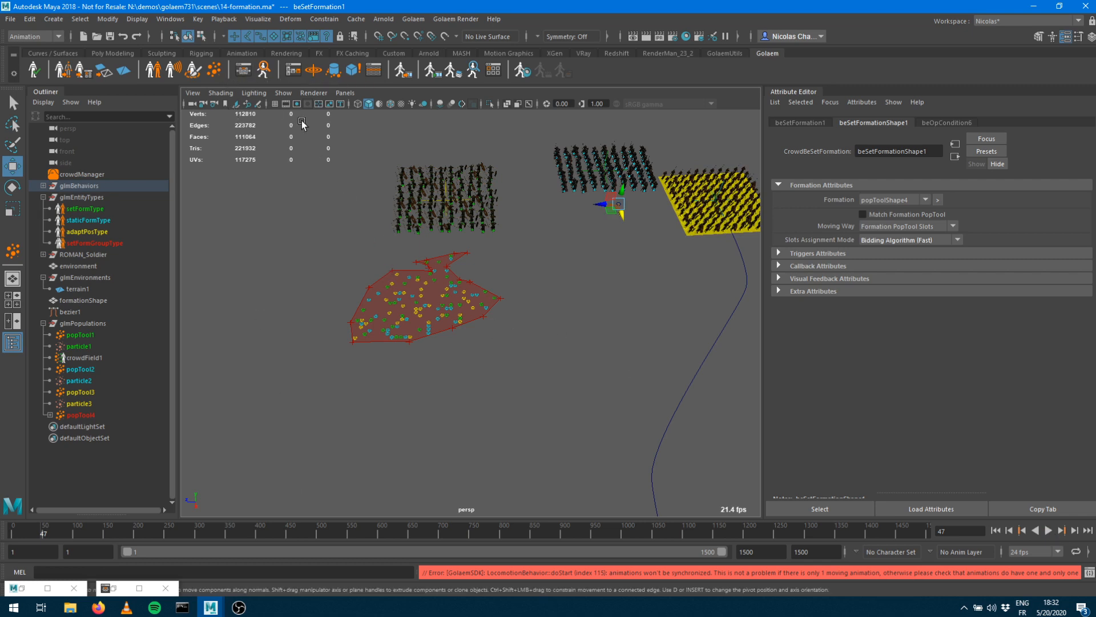
Examine the logged Golaem locomotion errors in the script editor's output history
{"action": "left_click", "coordinate": [1089, 572]}
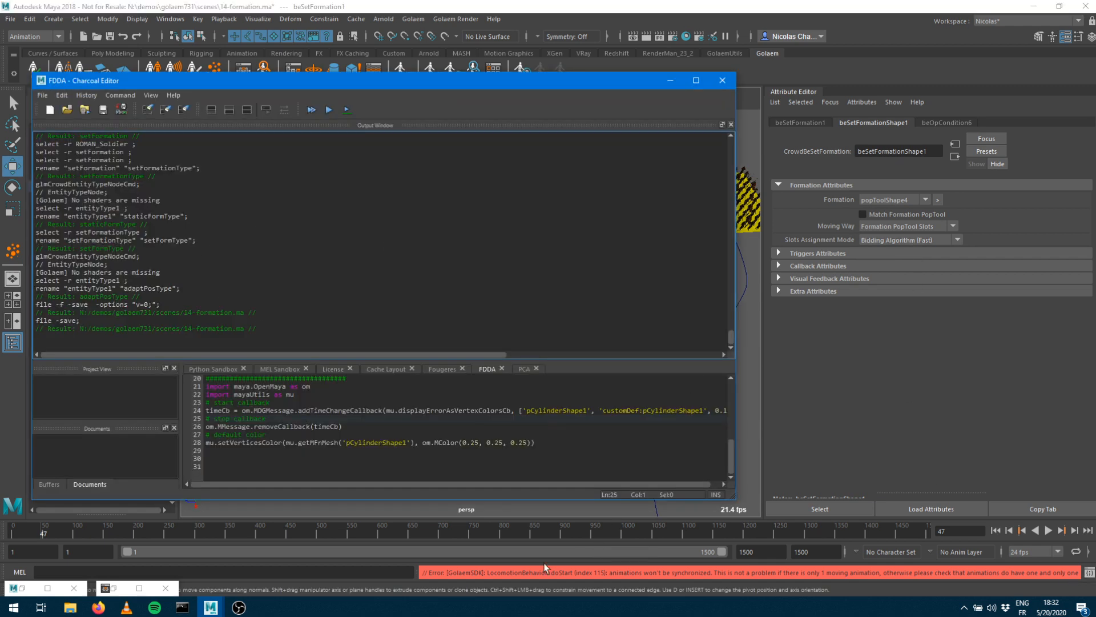
{"action": "scroll", "coordinate": [366, 308], "scroll_direction": "up", "scroll_amount": 10}
{"action": "scroll", "coordinate": [366, 309], "scroll_direction": "down", "scroll_amount": 2}
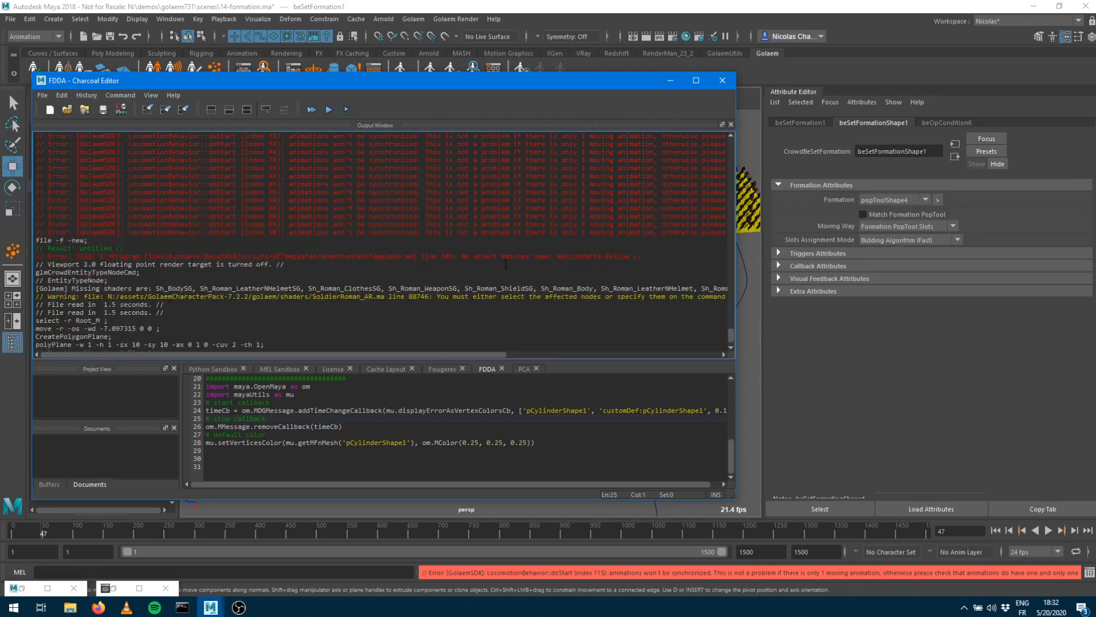
{"action": "scroll", "coordinate": [409, 261], "scroll_direction": "up", "scroll_amount": 5}
{"action": "scroll", "coordinate": [401, 267], "scroll_direction": "up", "scroll_amount": 5}
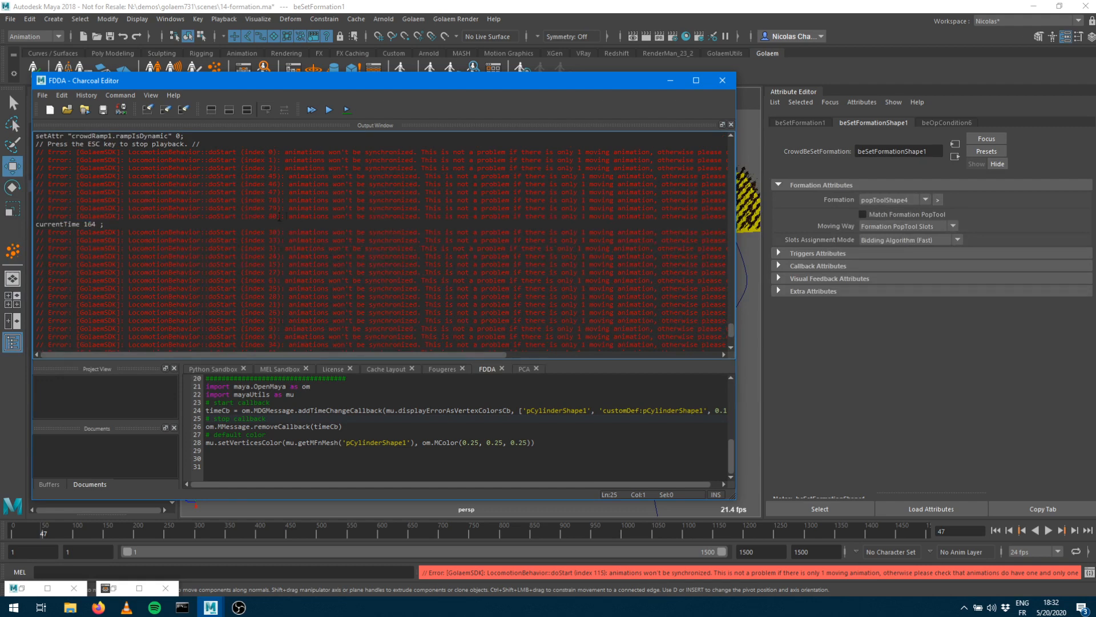
{"action": "scroll", "coordinate": [280, 218], "scroll_direction": "up", "scroll_amount": 3}
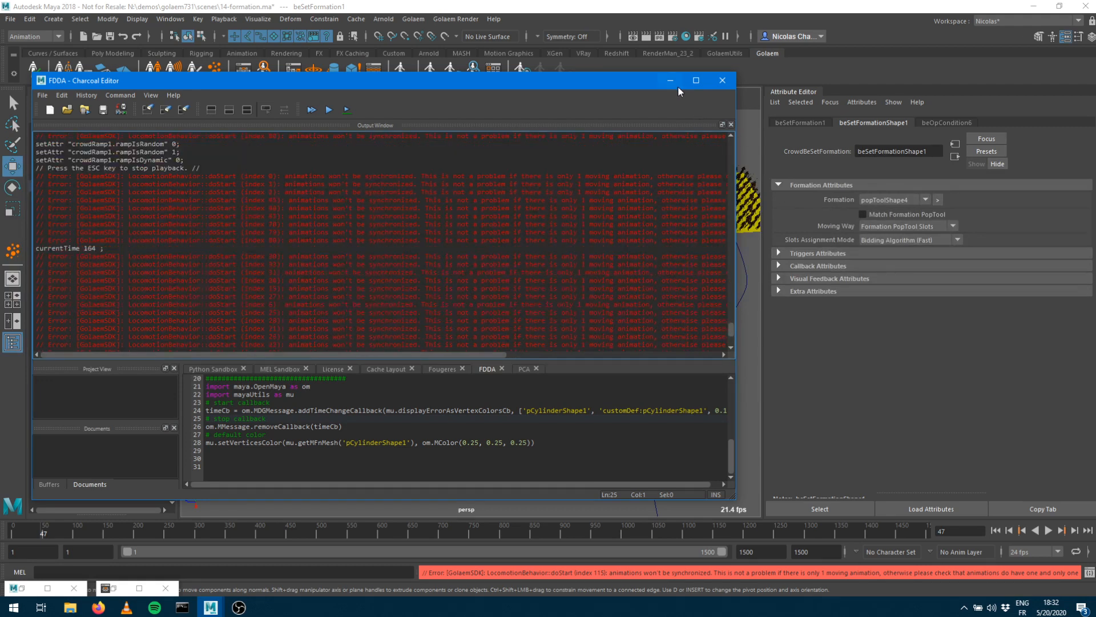
{"action": "left_click", "coordinate": [673, 81]}
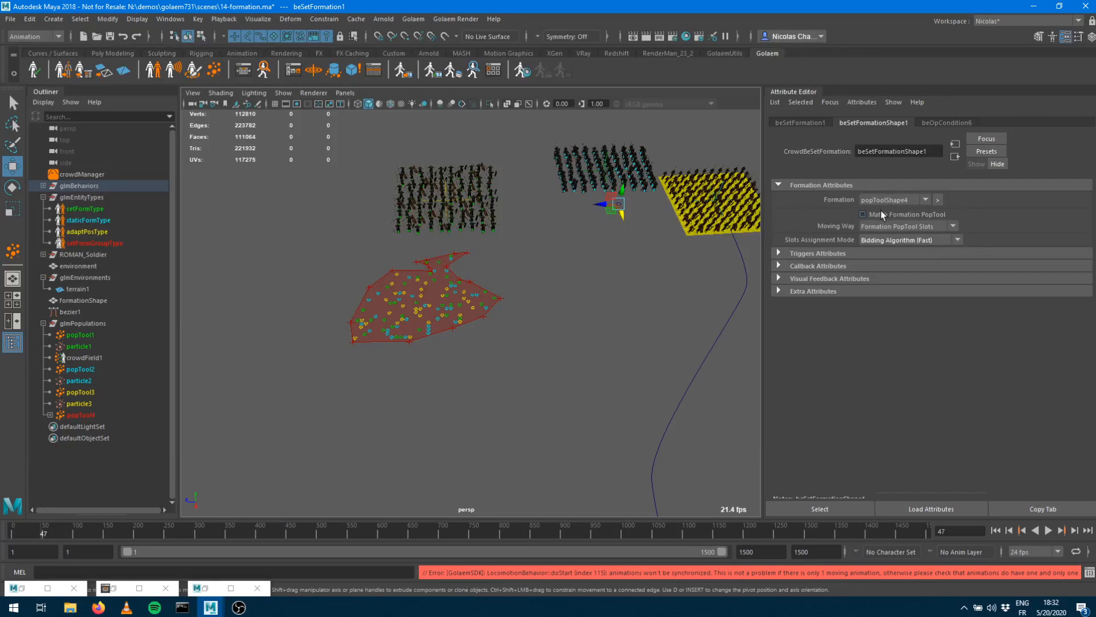
Enable Match Formation PopTool on the Set Formation behavior and replay the simulation briefly from the first frame
{"action": "left_click", "coordinate": [884, 226]}
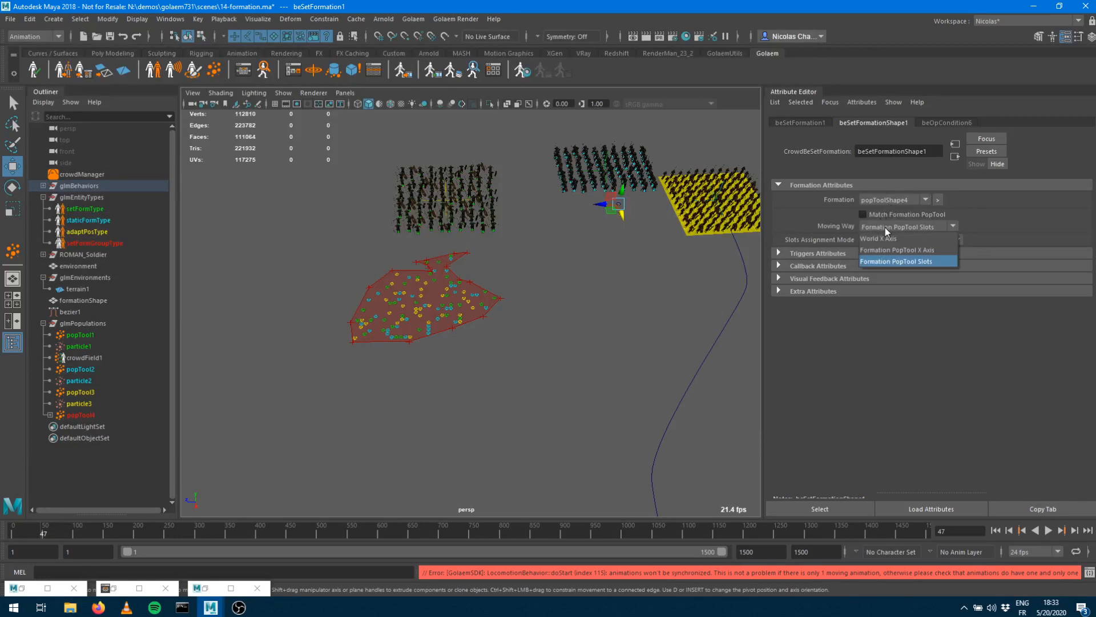
{"action": "left_click", "coordinate": [885, 227]}
{"action": "left_click", "coordinate": [887, 216]}
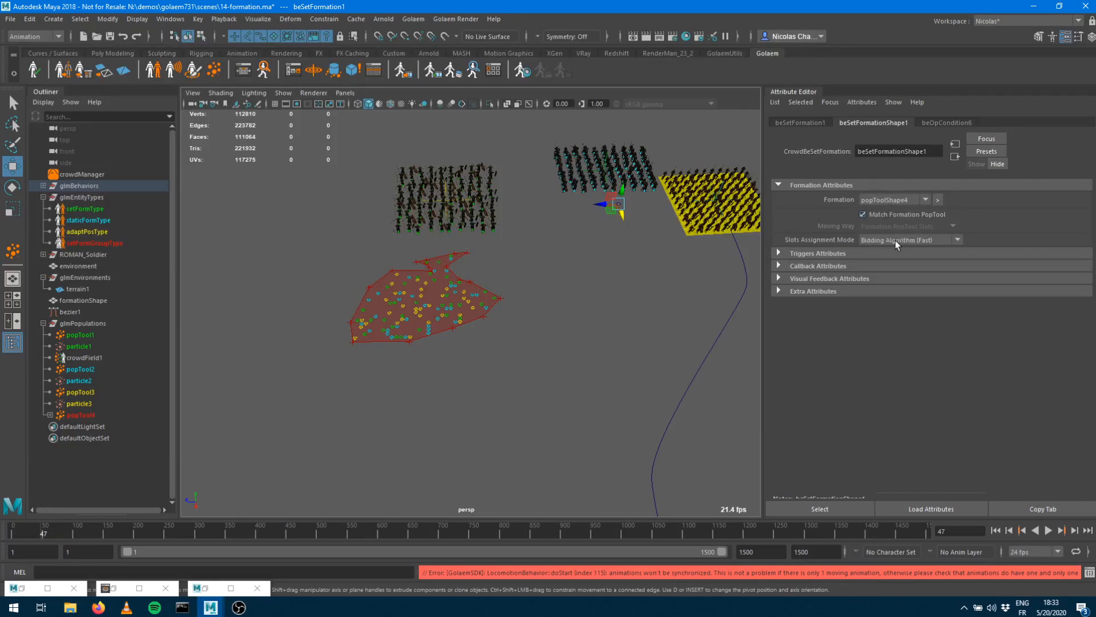
{"action": "left_click", "coordinate": [999, 531]}
{"action": "left_click", "coordinate": [1049, 531]}
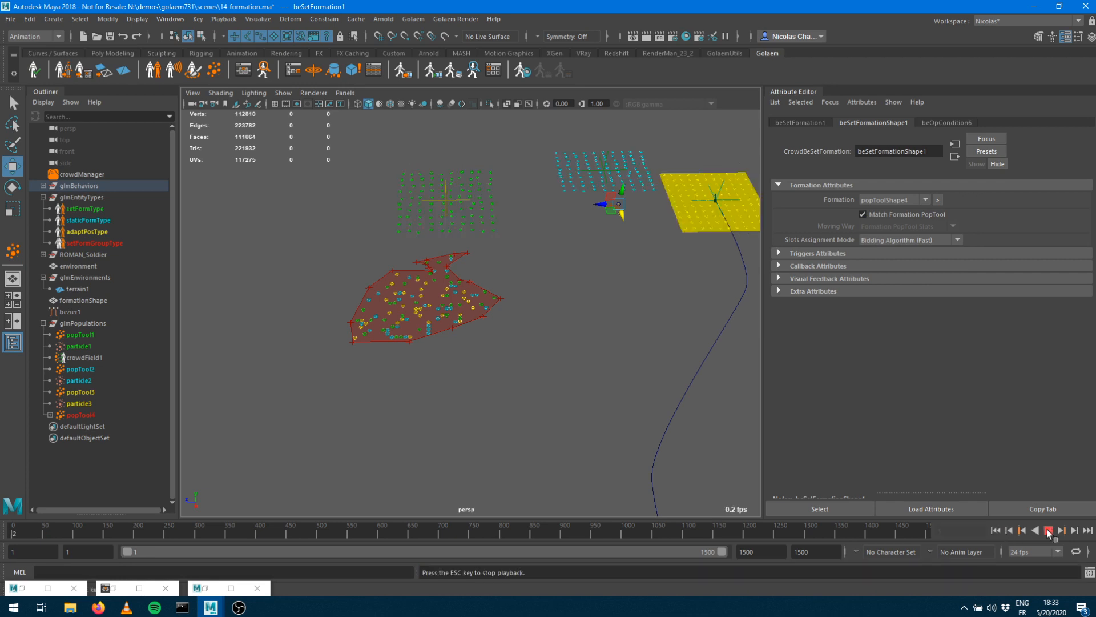
{"action": "left_click", "coordinate": [1048, 530]}
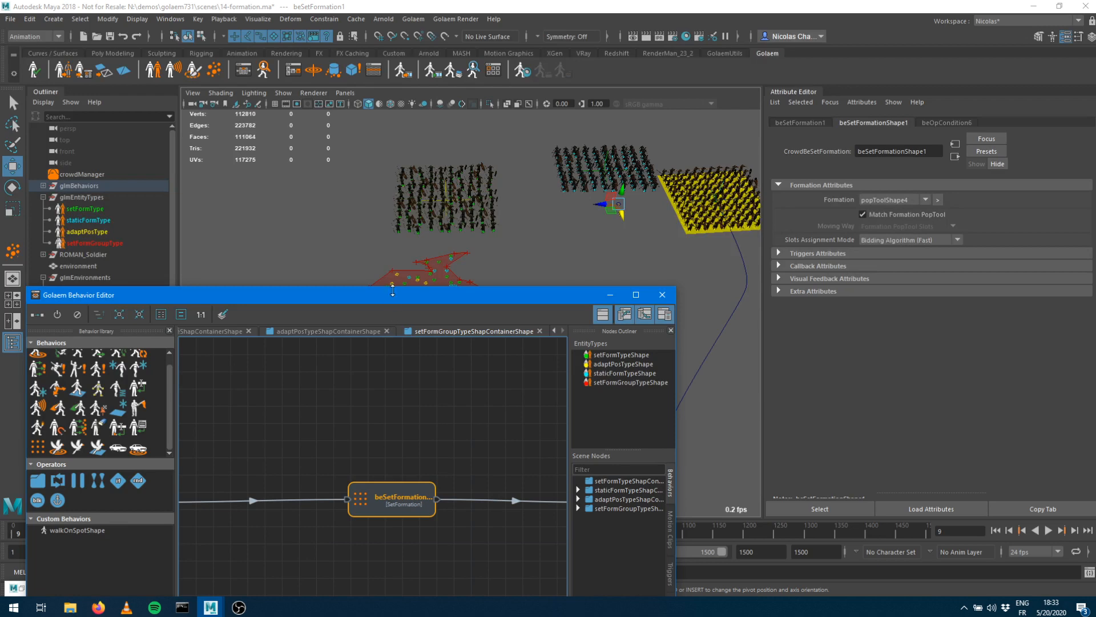
{"action": "left_click_drag", "start_coordinate": [392, 291], "coordinate": [407, 113]}
{"action": "left_click_drag", "start_coordinate": [81, 190], "coordinate": [320, 346]}
{"action": "left_click_drag", "start_coordinate": [388, 339], "coordinate": [390, 335]}
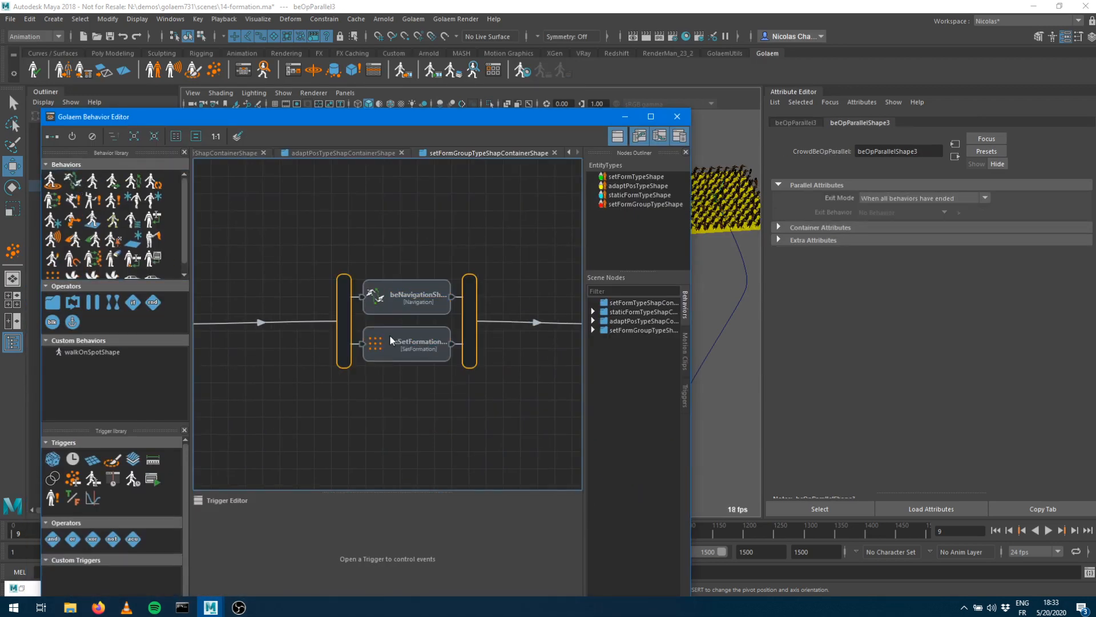
{"action": "left_click_drag", "start_coordinate": [423, 296], "coordinate": [374, 202]}
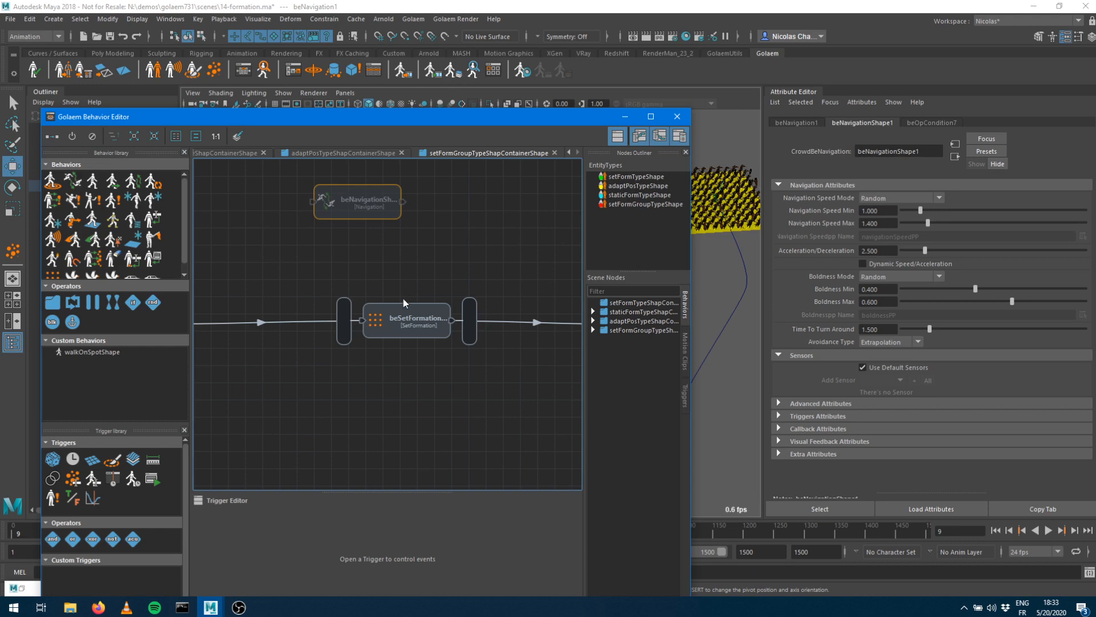
Open the setFormTypeShape behavior graph and add a Navigation behavior to it
{"action": "left_click", "coordinate": [388, 334]}
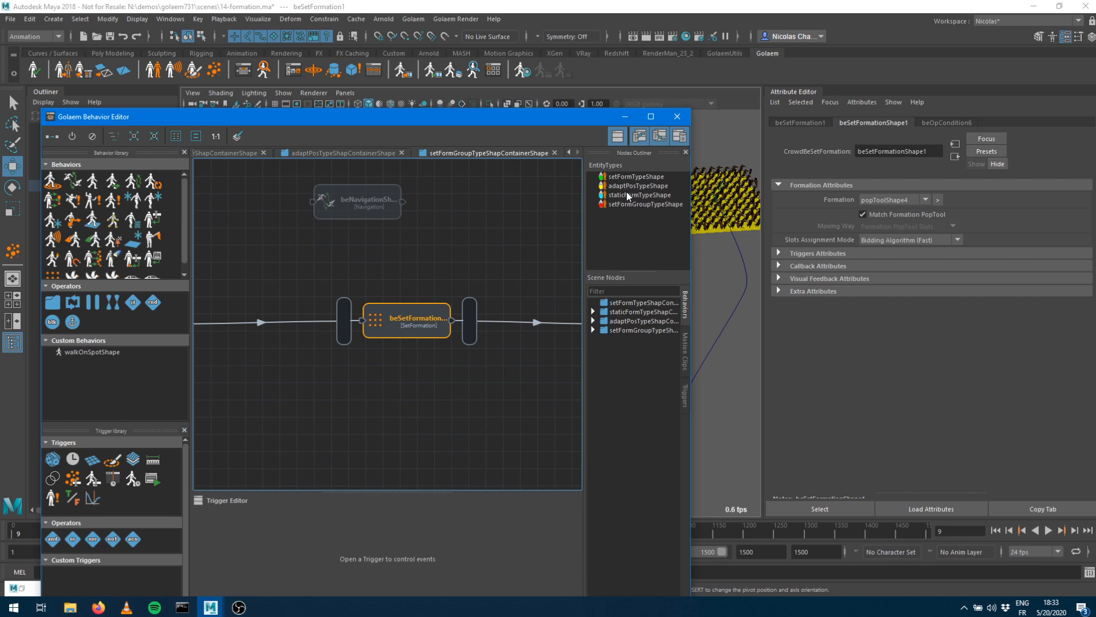
{"action": "left_click_drag", "start_coordinate": [407, 118], "coordinate": [413, 382]}
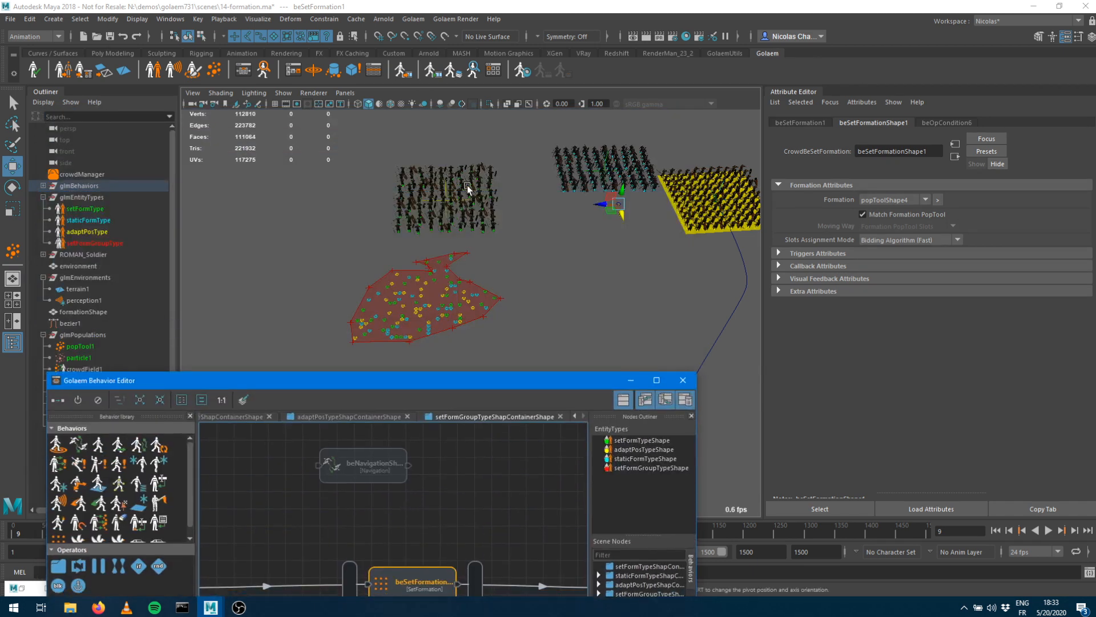
{"action": "left_click_drag", "start_coordinate": [508, 379], "coordinate": [526, 127]}
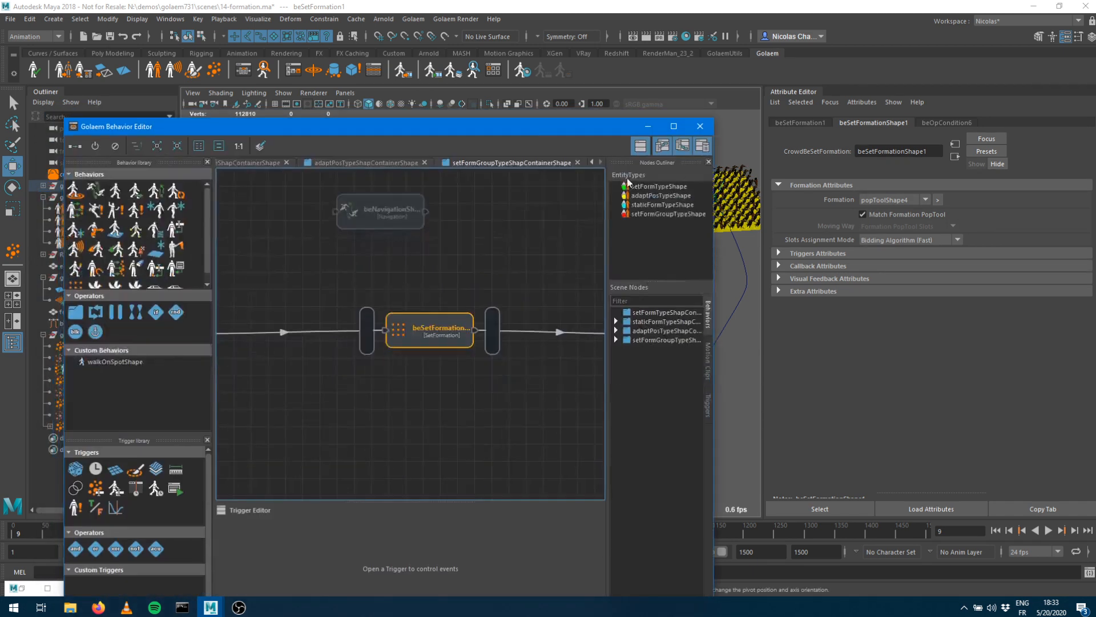
{"action": "double_click", "coordinate": [647, 186]}
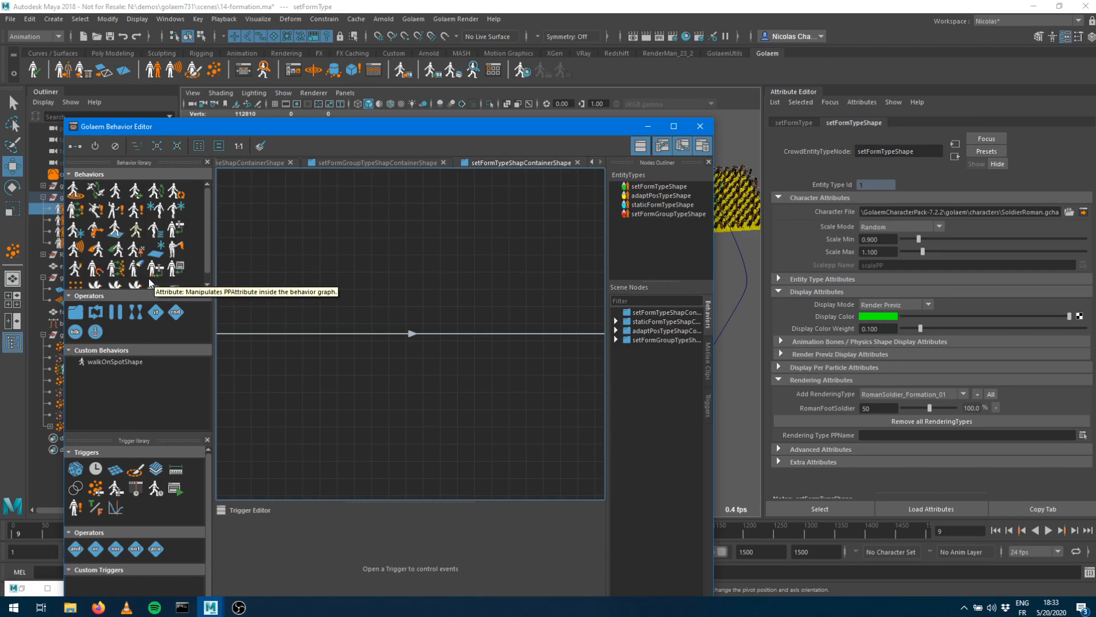
{"action": "left_click_drag", "start_coordinate": [95, 193], "coordinate": [400, 332]}
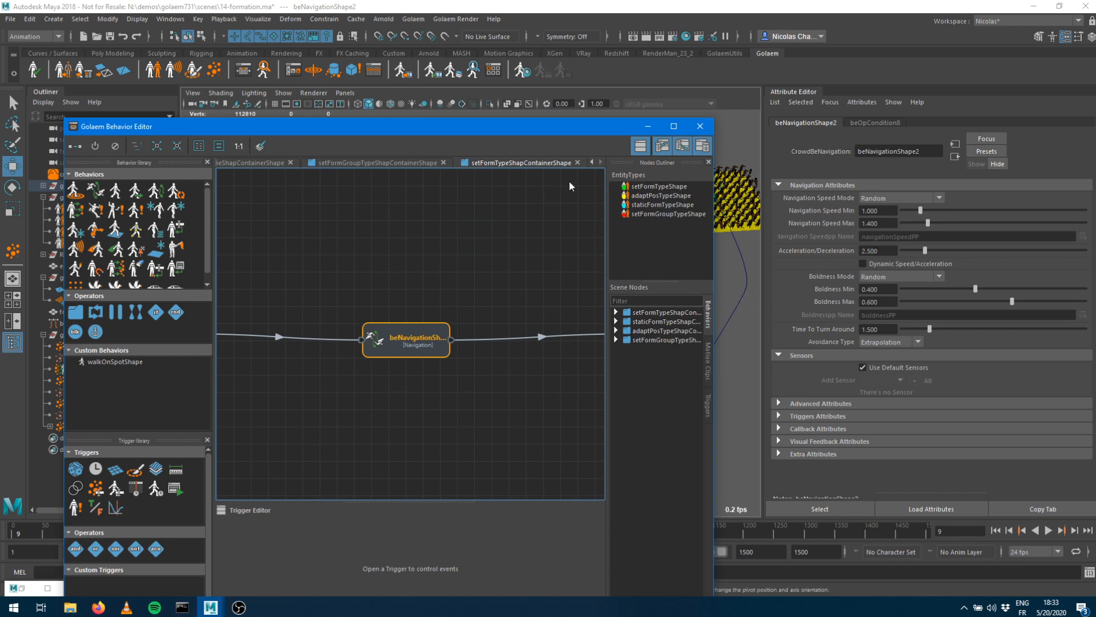
{"action": "left_click", "coordinate": [647, 126]}
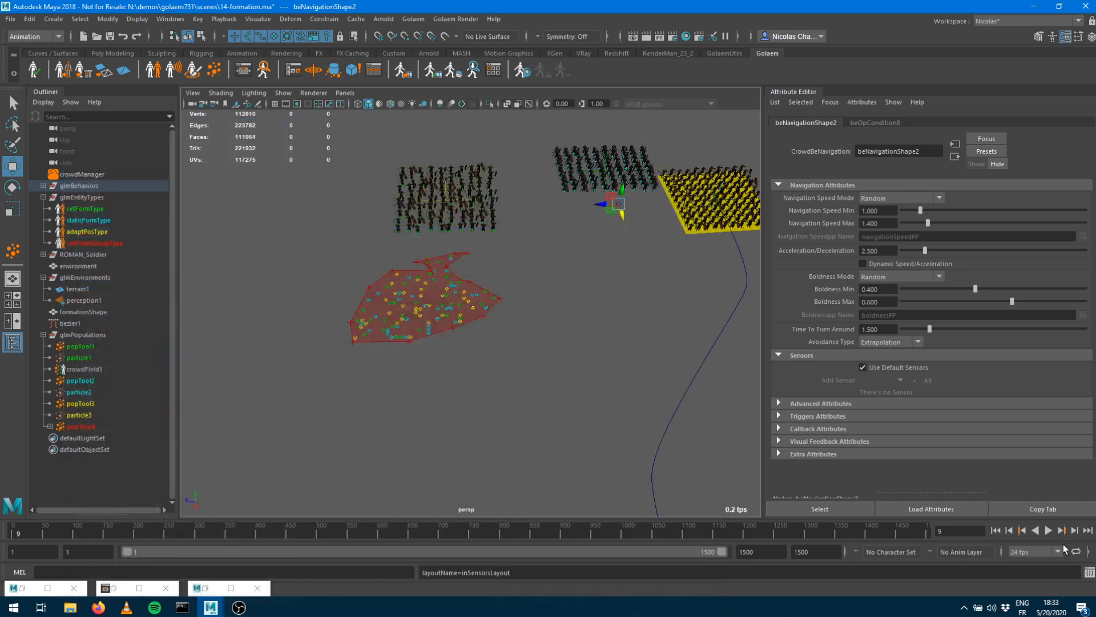
Replay the simulation from the first frame and watch how the soldiers fill the polygon formation up close
{"action": "left_click", "coordinate": [996, 531]}
{"action": "left_click", "coordinate": [1048, 531]}
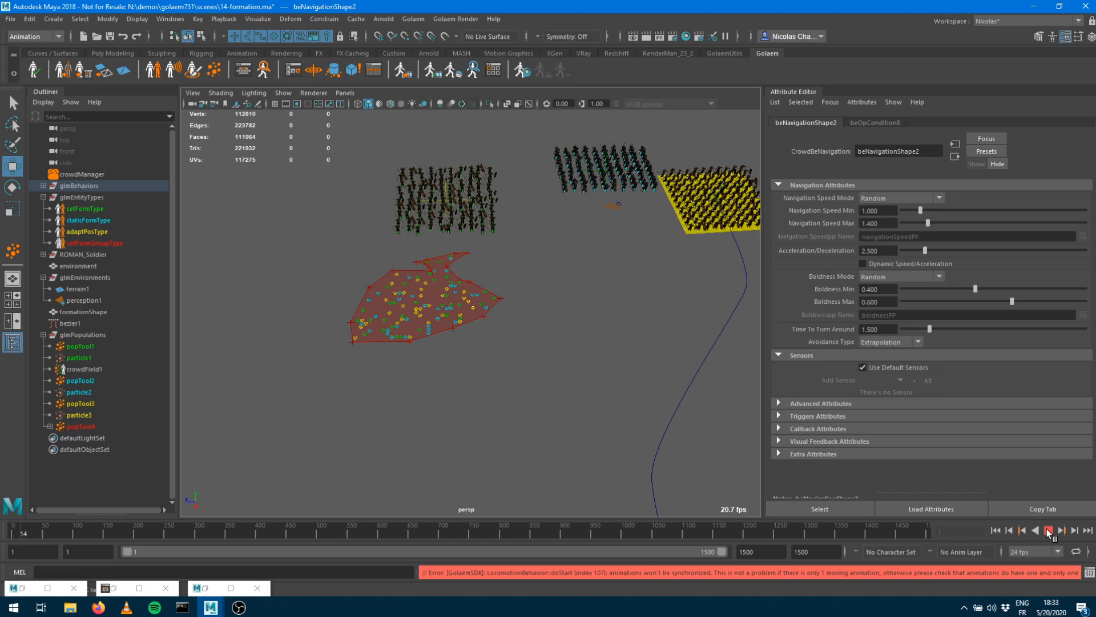
{"action": "right_click_drag", "start_coordinate": [390, 334], "coordinate": [516, 334], "text": "alt"}
{"action": "middle_click_drag", "start_coordinate": [521, 331], "coordinate": [576, 467], "text": "alt"}
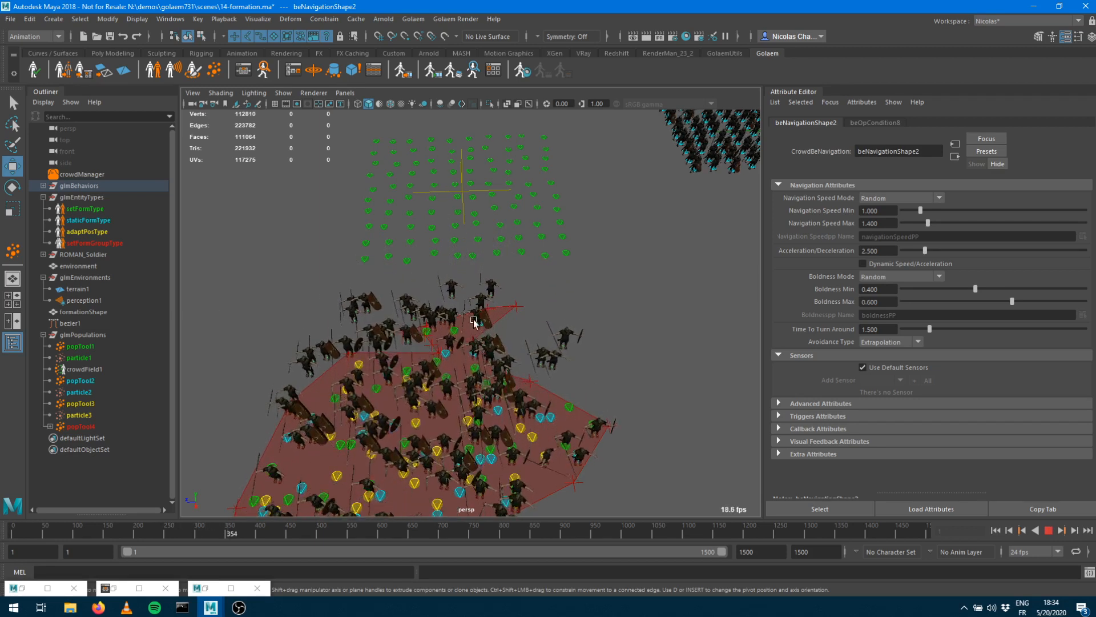
{"action": "scroll", "coordinate": [477, 379], "scroll_direction": "down", "scroll_amount": 5}
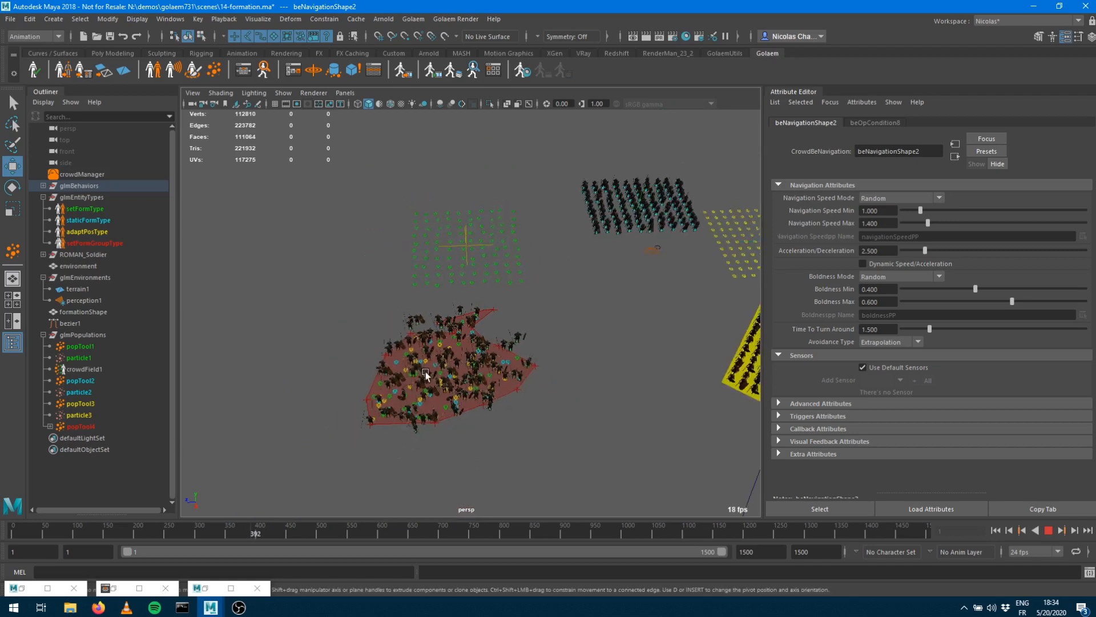
{"action": "left_click", "coordinate": [1048, 530]}
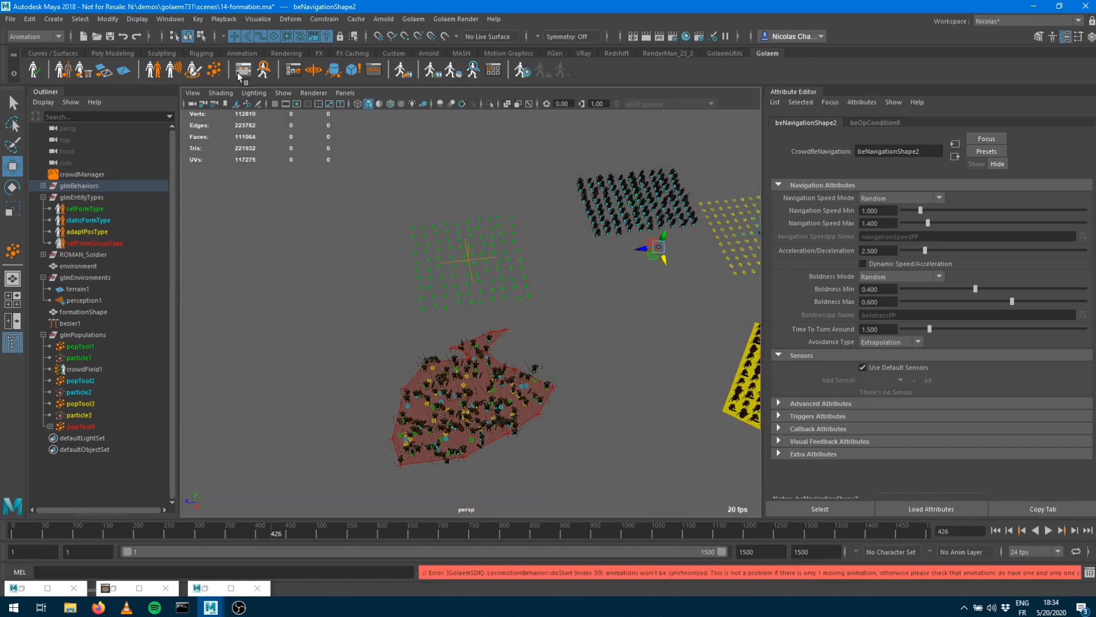
Disable Match Formation PopTool on the group's Set Formation behavior and test the simulation from the first frame
{"action": "left_click", "coordinate": [263, 70]}
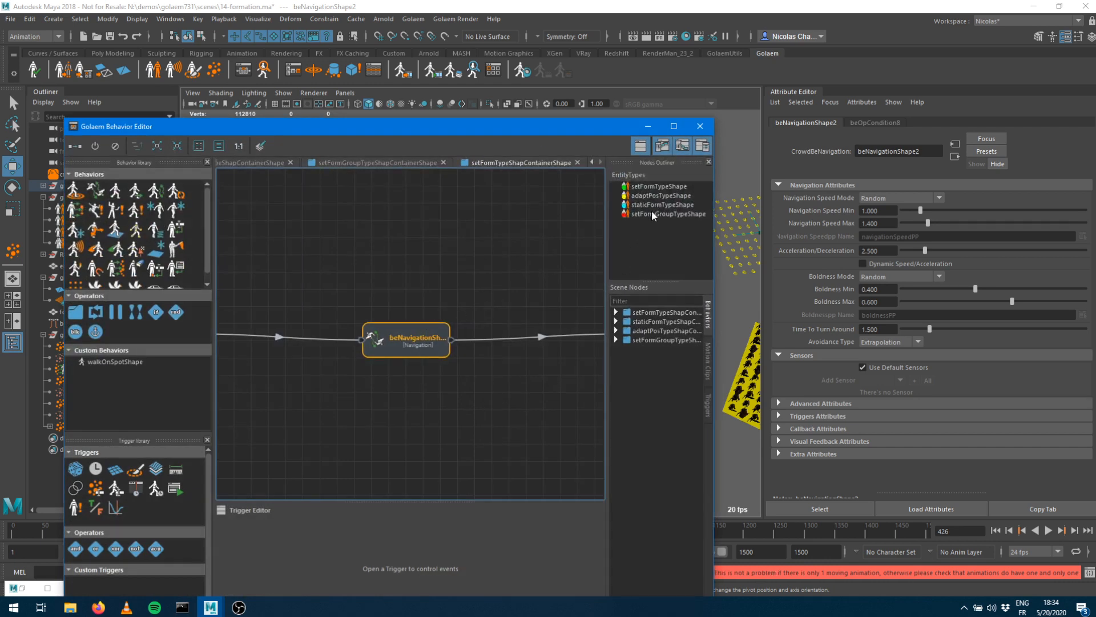
{"action": "left_click", "coordinate": [365, 162]}
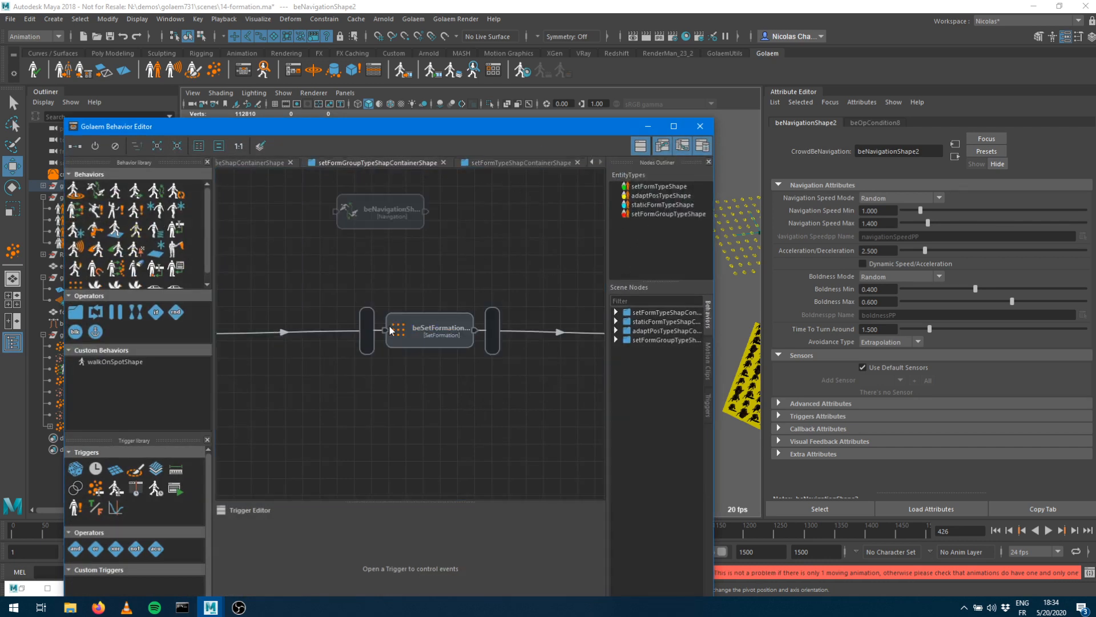
{"action": "left_click", "coordinate": [416, 342]}
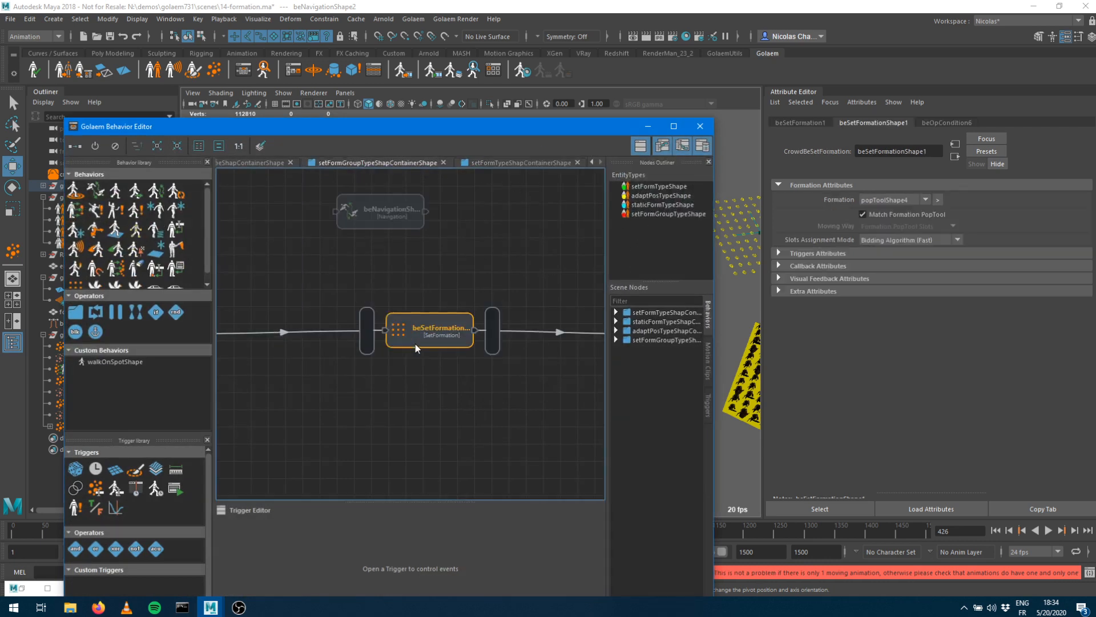
{"action": "left_click", "coordinate": [883, 214]}
{"action": "left_click", "coordinate": [647, 126]}
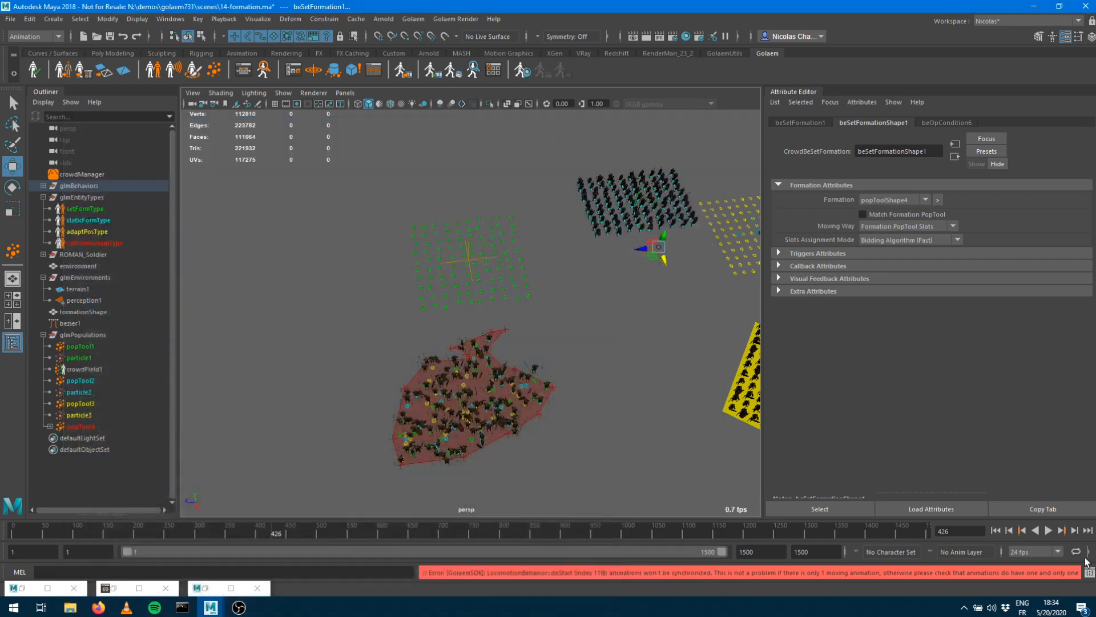
{"action": "left_click", "coordinate": [995, 530]}
{"action": "left_click", "coordinate": [1048, 531]}
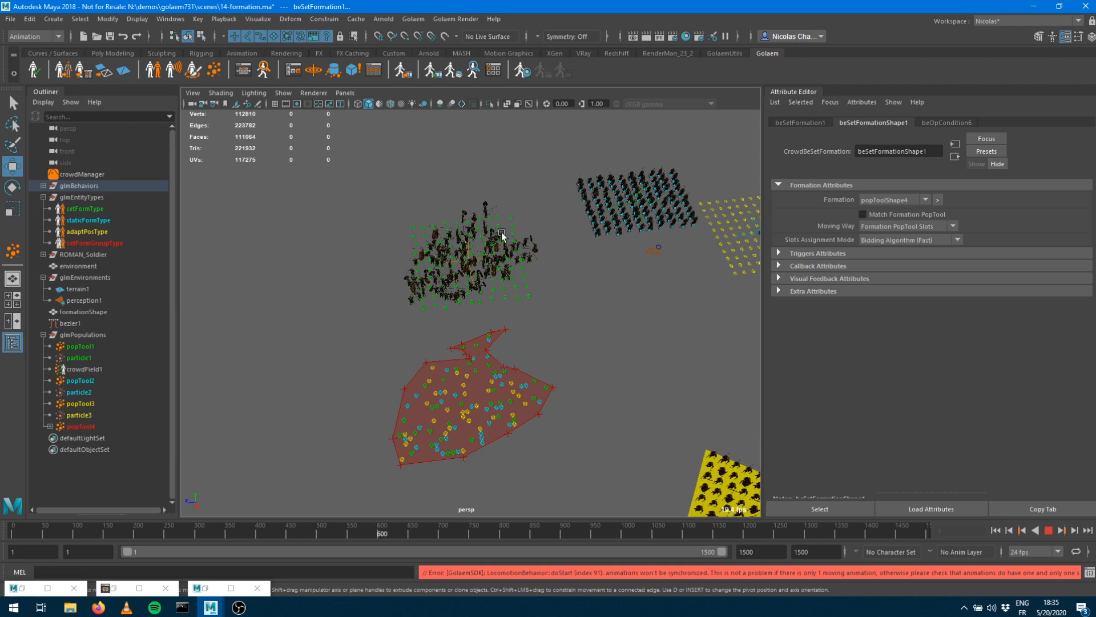
{"action": "key", "text": "Escape"}
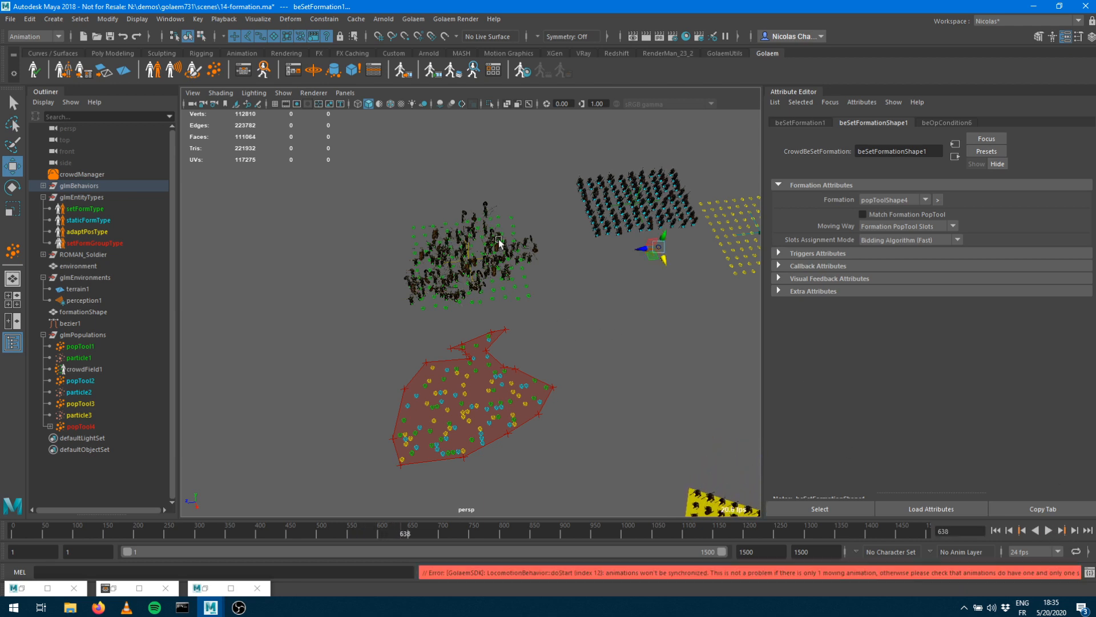
Set the Set Formation behavior's formation to popToolShape3 and briefly replay the simulation from the first frame
{"action": "left_click", "coordinate": [888, 201]}
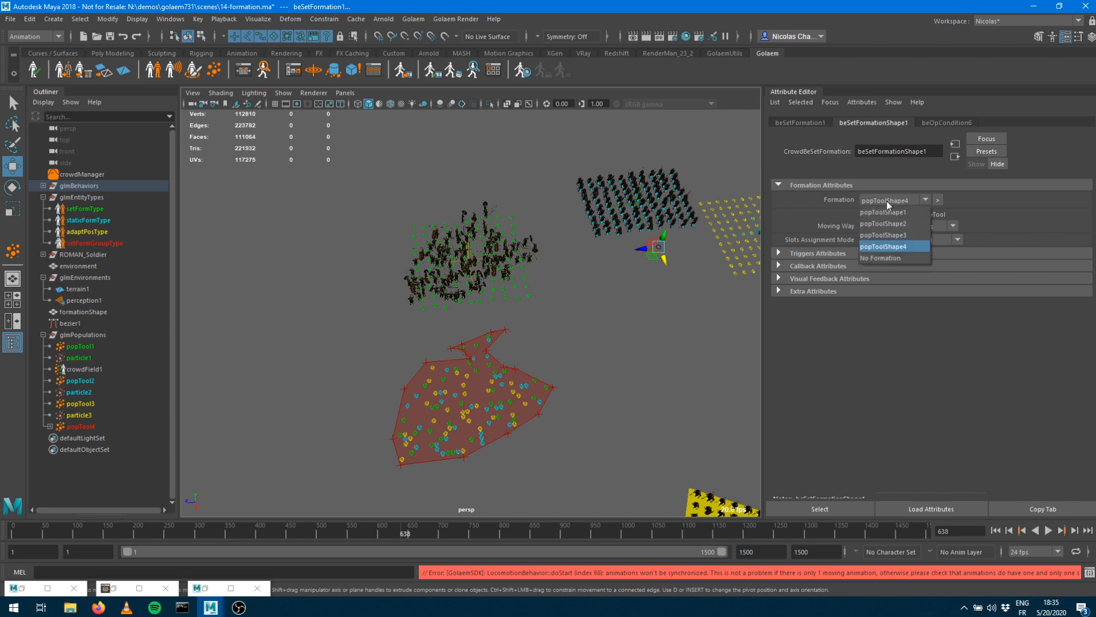
{"action": "left_click", "coordinate": [883, 235]}
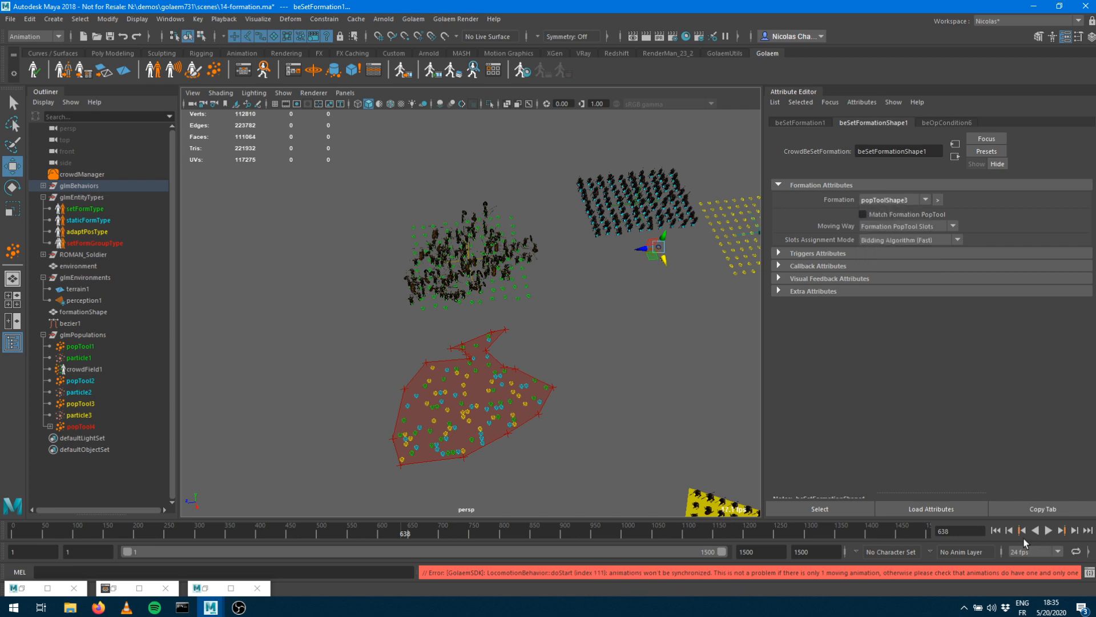
{"action": "left_click", "coordinate": [996, 531]}
{"action": "left_click", "coordinate": [1049, 531]}
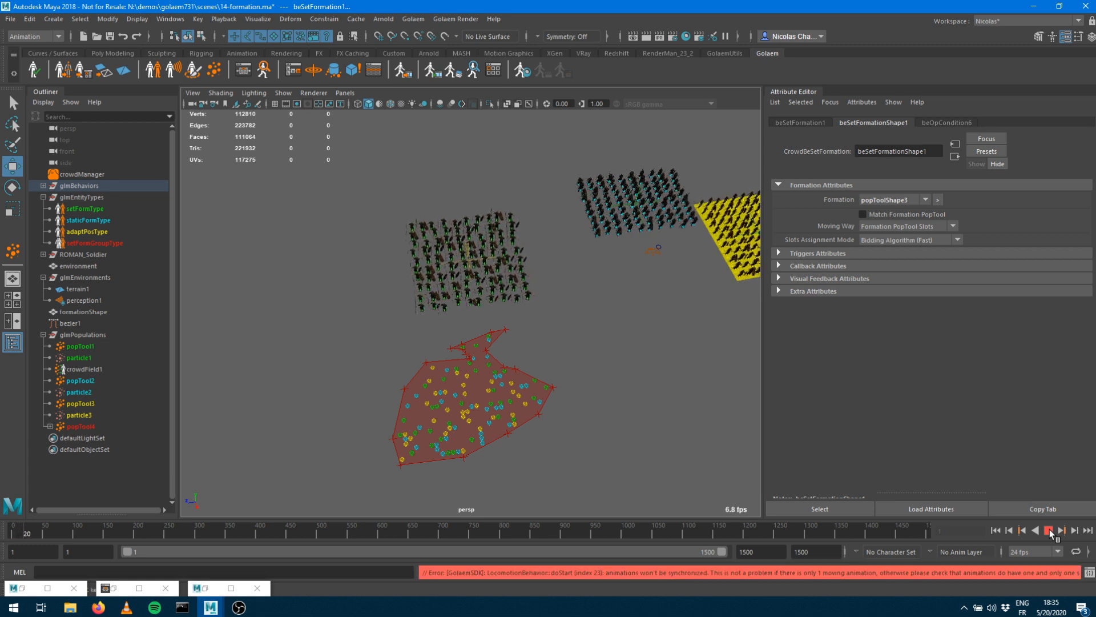
{"action": "left_click", "coordinate": [1050, 530]}
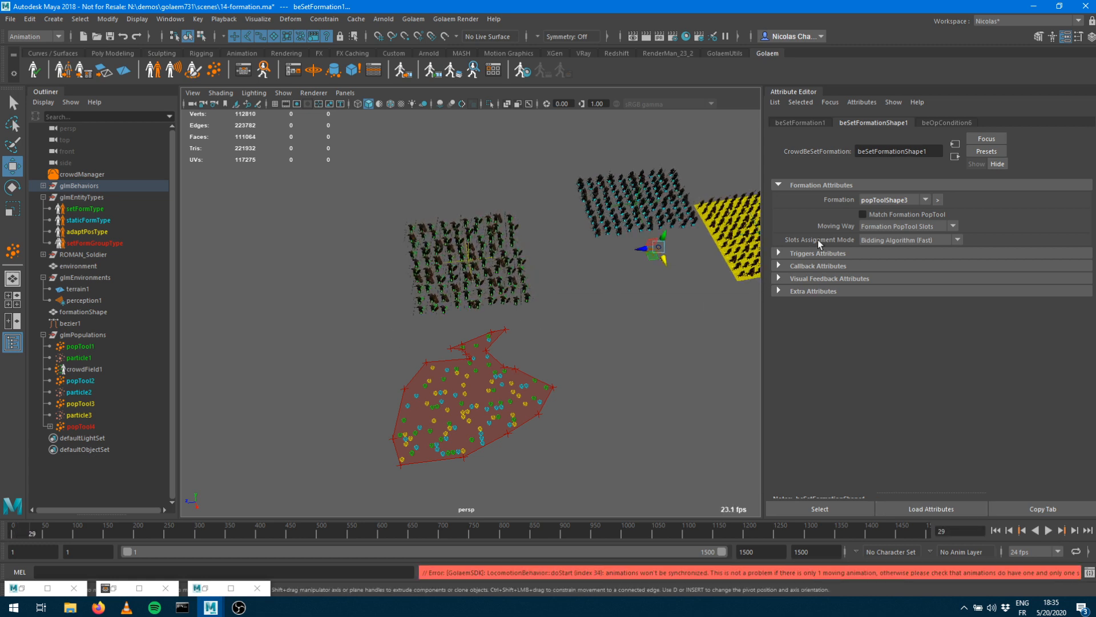
Turn Match Formation PopTool on for the popToolShape3 formation and run a short simulation from the first frame
{"action": "left_click", "coordinate": [862, 215]}
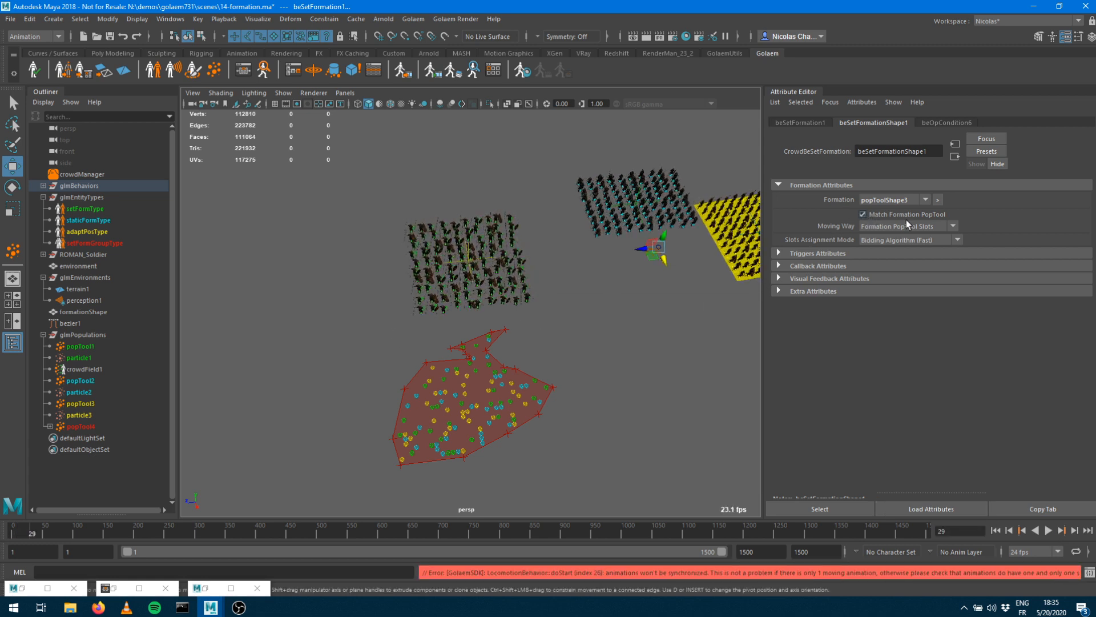
{"action": "left_click", "coordinate": [995, 530]}
{"action": "left_click", "coordinate": [1049, 530]}
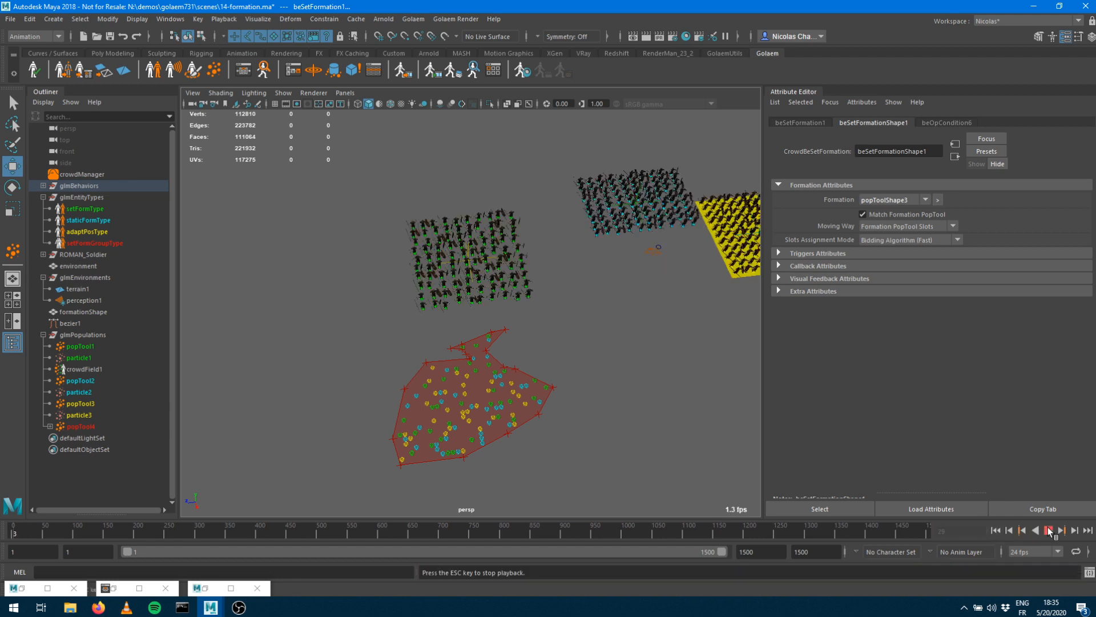
{"action": "left_click", "coordinate": [1049, 530]}
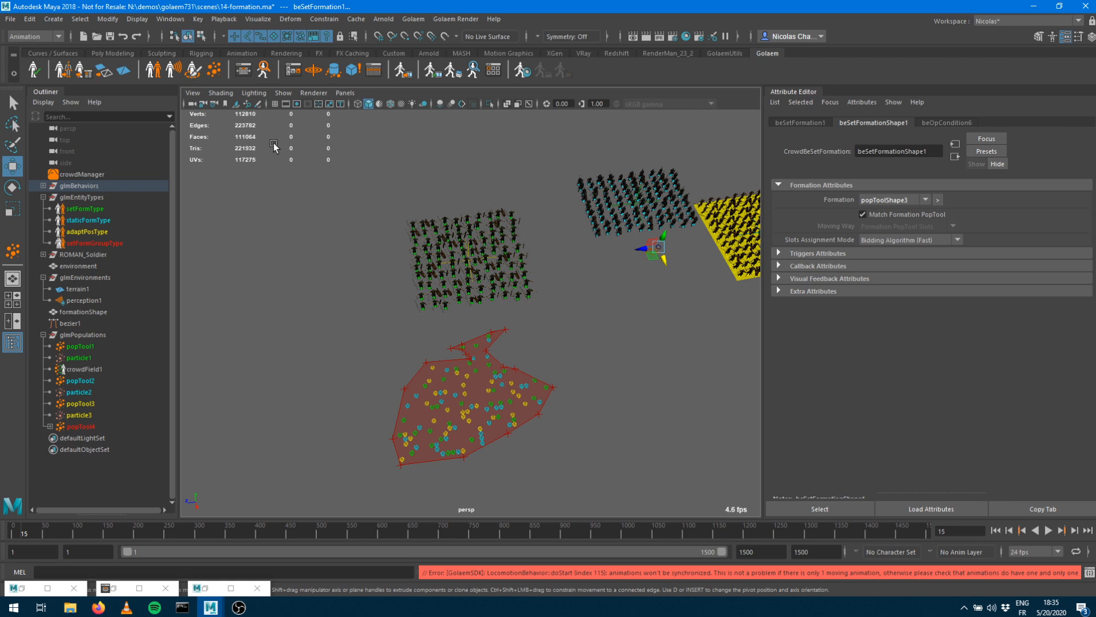
Add a Goto behavior in parallel with the Set Formation behavior in the setFormGroupTypeShape graph
{"action": "left_click", "coordinate": [264, 71]}
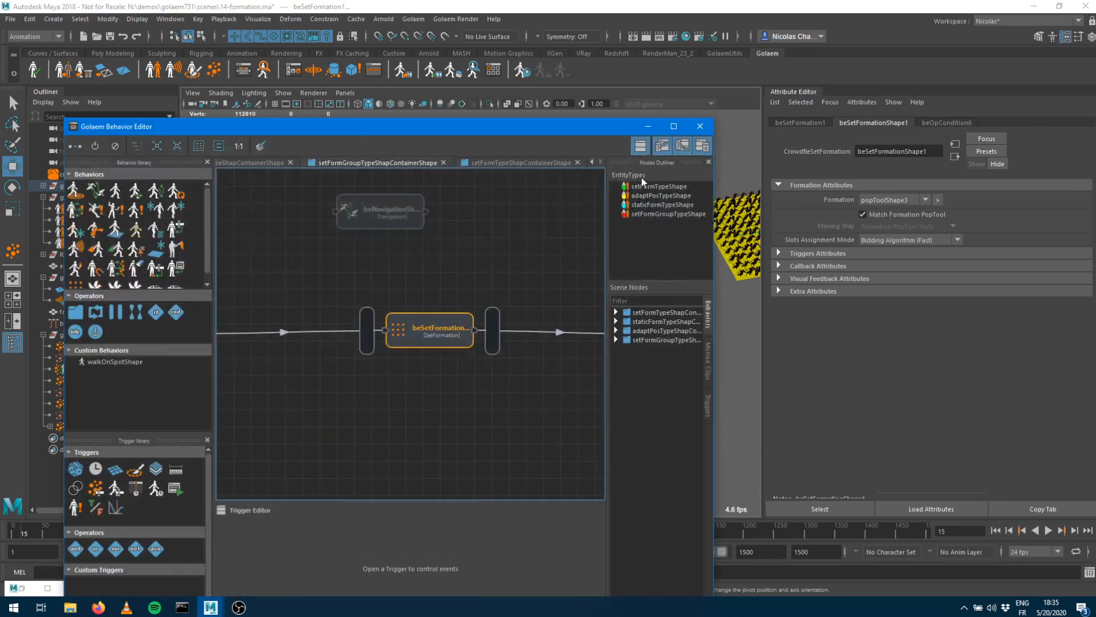
{"action": "left_click_drag", "start_coordinate": [77, 196], "coordinate": [343, 371]}
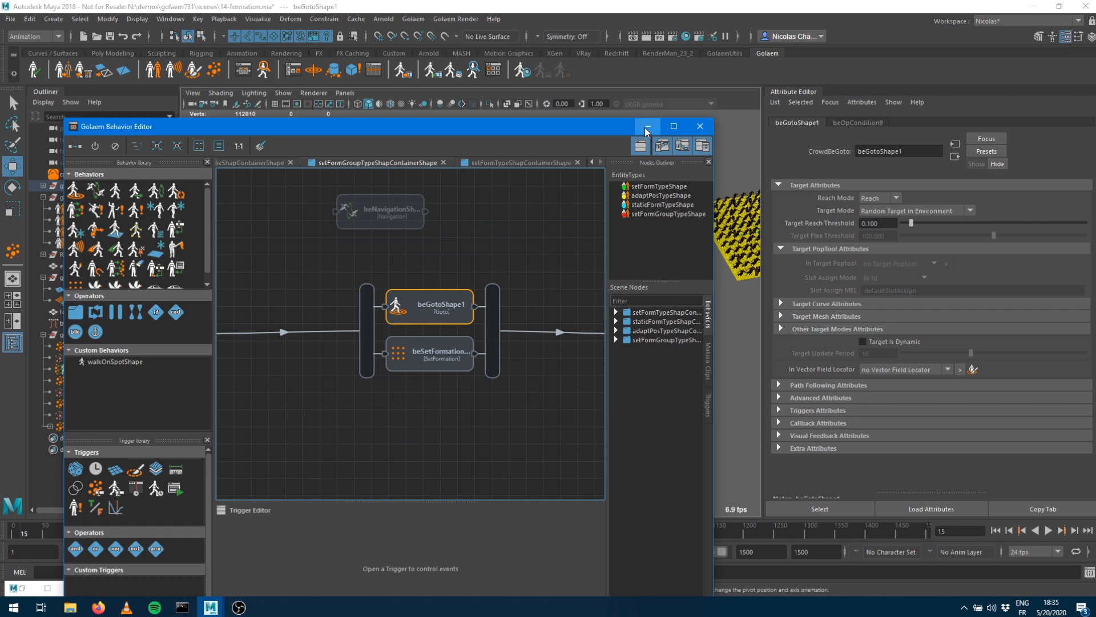
{"action": "left_click", "coordinate": [646, 127]}
Place a target locator beyond the polygon and set the Goto behavior to Use Target Poptool with targetShape1
{"action": "left_click", "coordinate": [315, 71]}
{"action": "left_click_drag", "start_coordinate": [638, 247], "coordinate": [515, 497]}
{"action": "left_click", "coordinate": [243, 78]}
{"action": "left_click", "coordinate": [426, 320]}
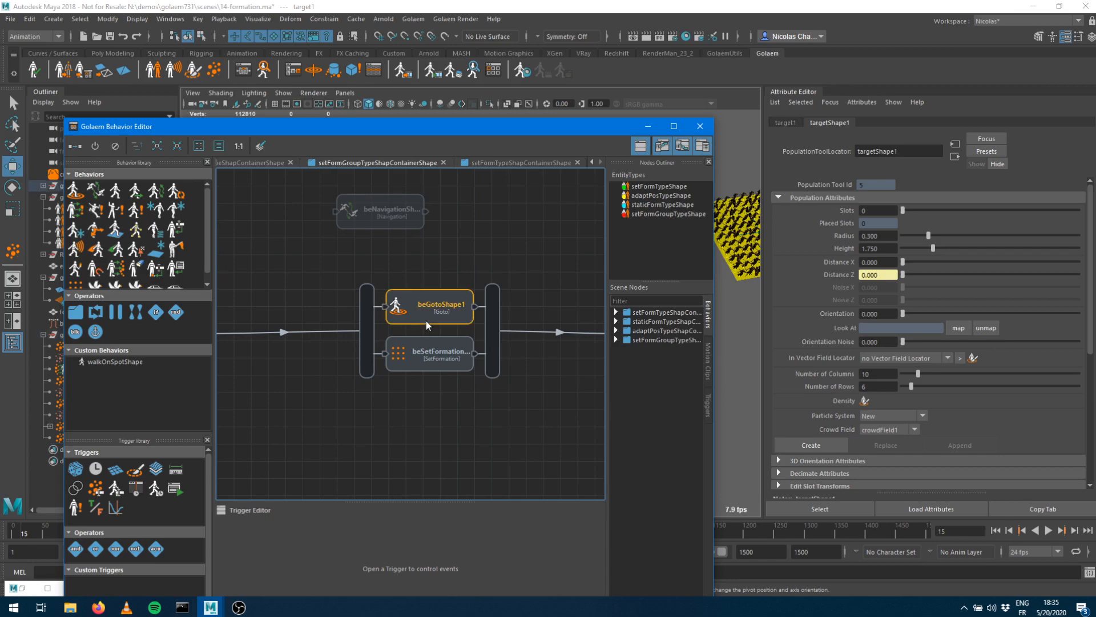
{"action": "left_click", "coordinate": [902, 212]}
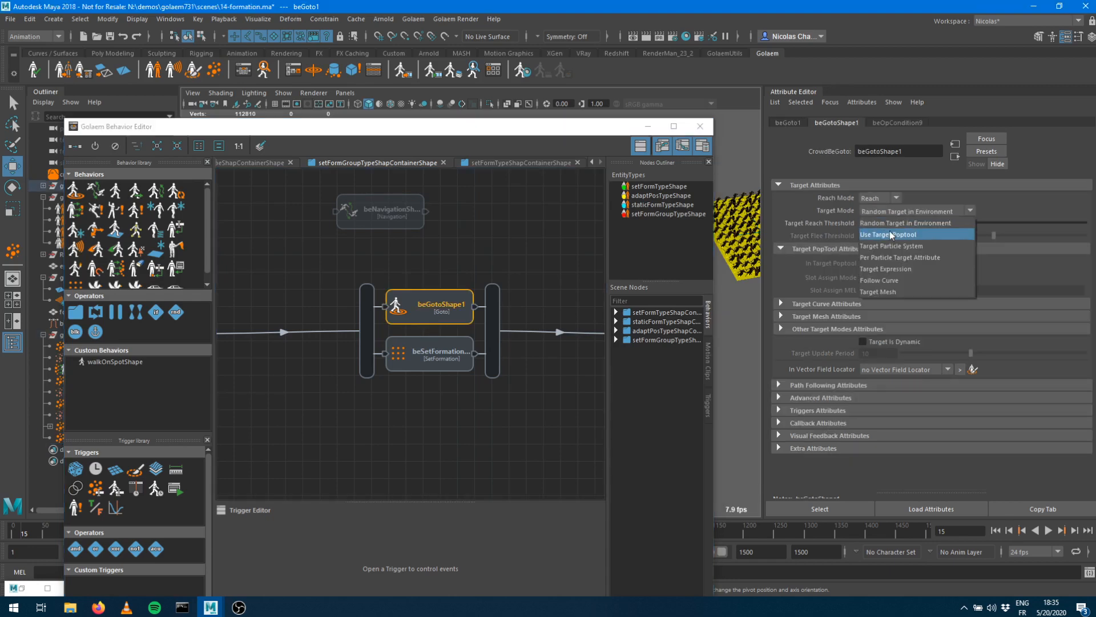
{"action": "left_click", "coordinate": [889, 230]}
{"action": "left_click", "coordinate": [883, 264]}
{"action": "left_click", "coordinate": [885, 322]}
{"action": "left_click", "coordinate": [646, 126]}
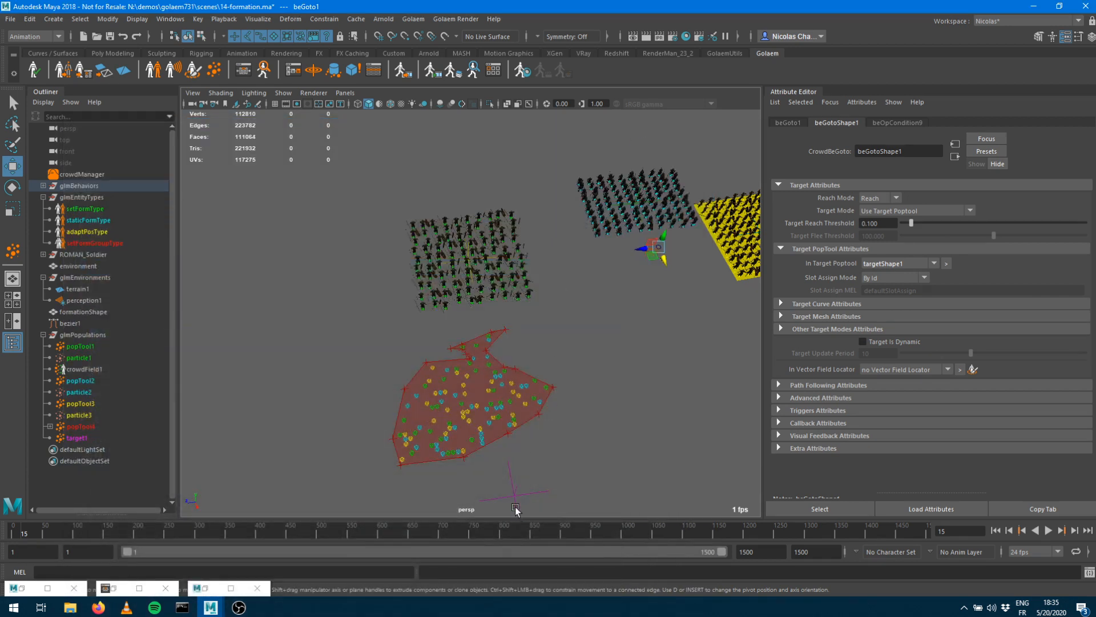
Add a Navigation behavior in parallel with the group's Goto and Set Formation behaviors and test the simulation from the first frame
{"action": "middle_click_drag", "start_coordinate": [623, 401], "coordinate": [629, 329], "text": "alt"}
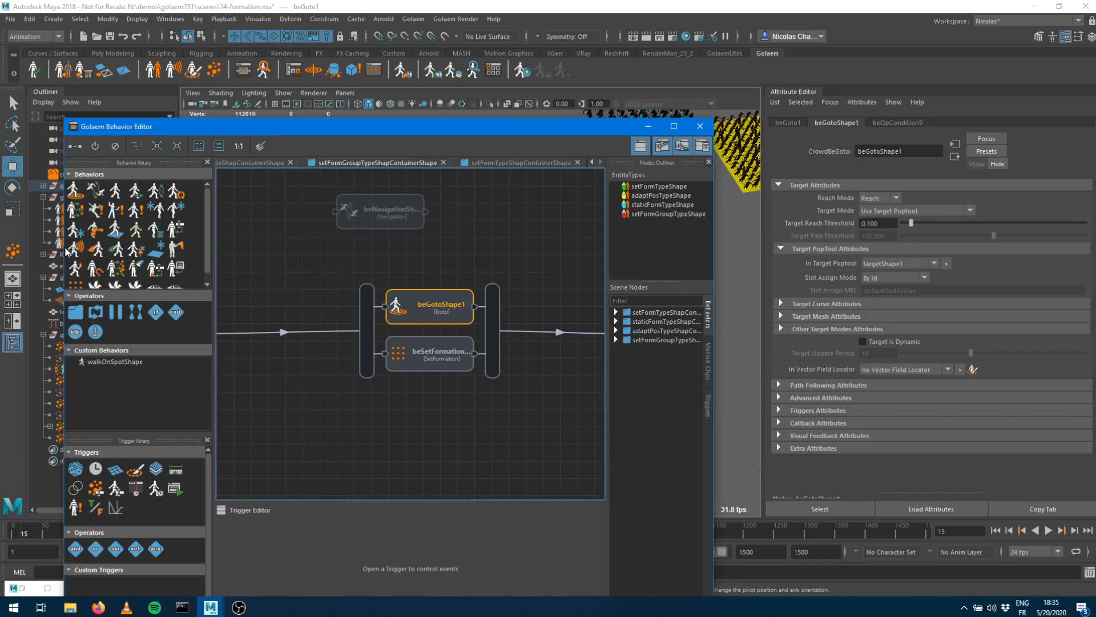
{"action": "left_click_drag", "start_coordinate": [94, 193], "coordinate": [370, 360]}
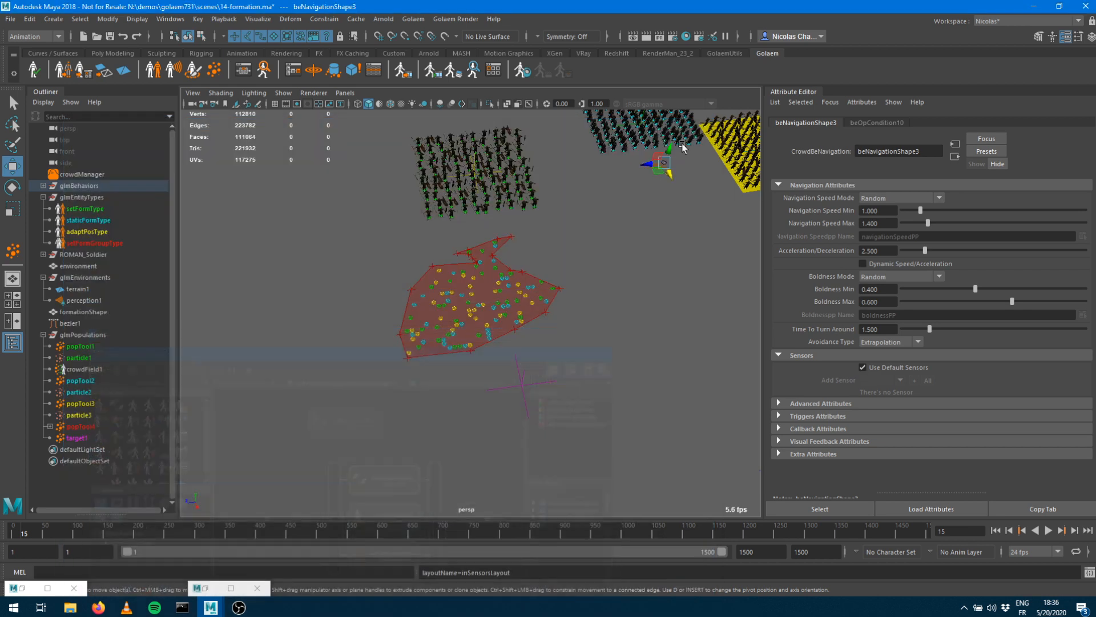
{"action": "left_click", "coordinate": [648, 126]}
{"action": "left_click", "coordinate": [995, 530]}
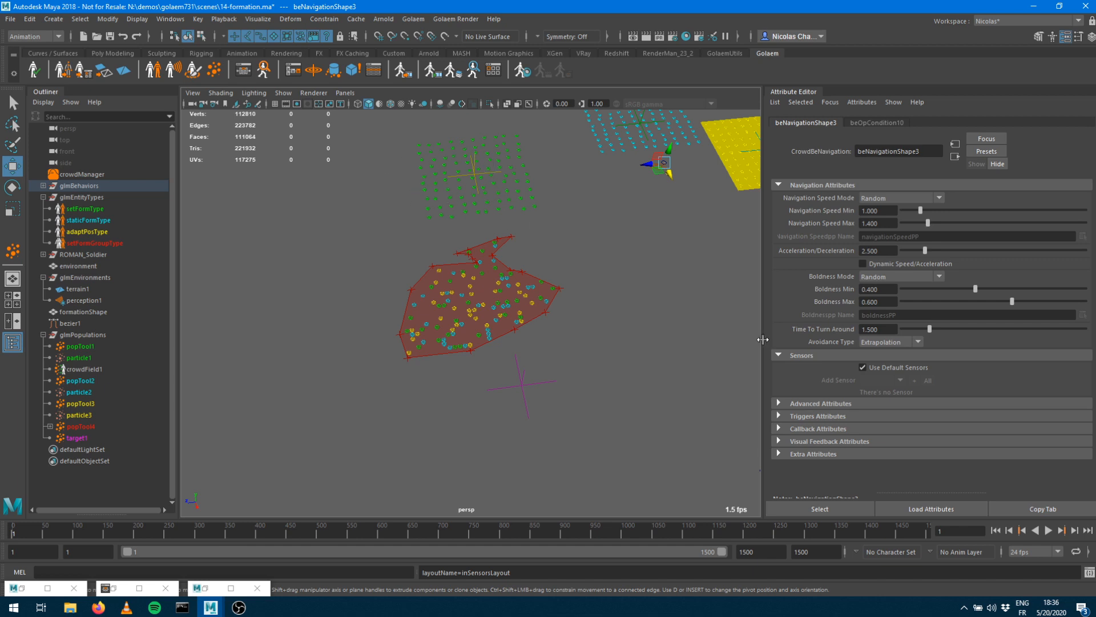
{"action": "left_click", "coordinate": [1050, 531]}
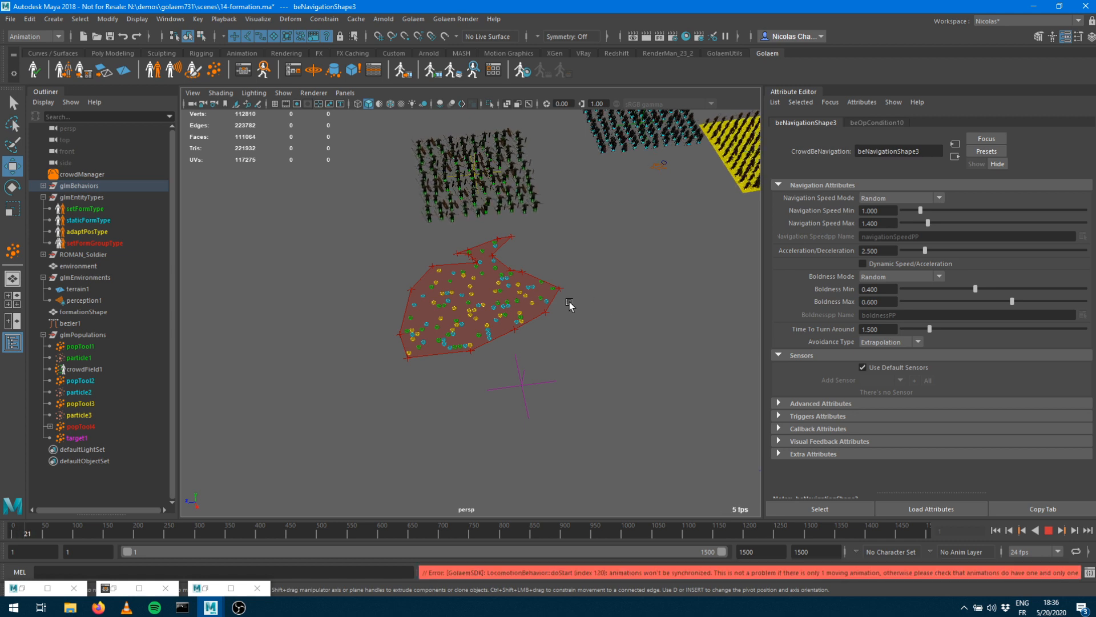
{"action": "left_click", "coordinate": [1049, 531]}
Set the group's Set Formation slots assignment mode to Direct
{"action": "left_click", "coordinate": [263, 69]}
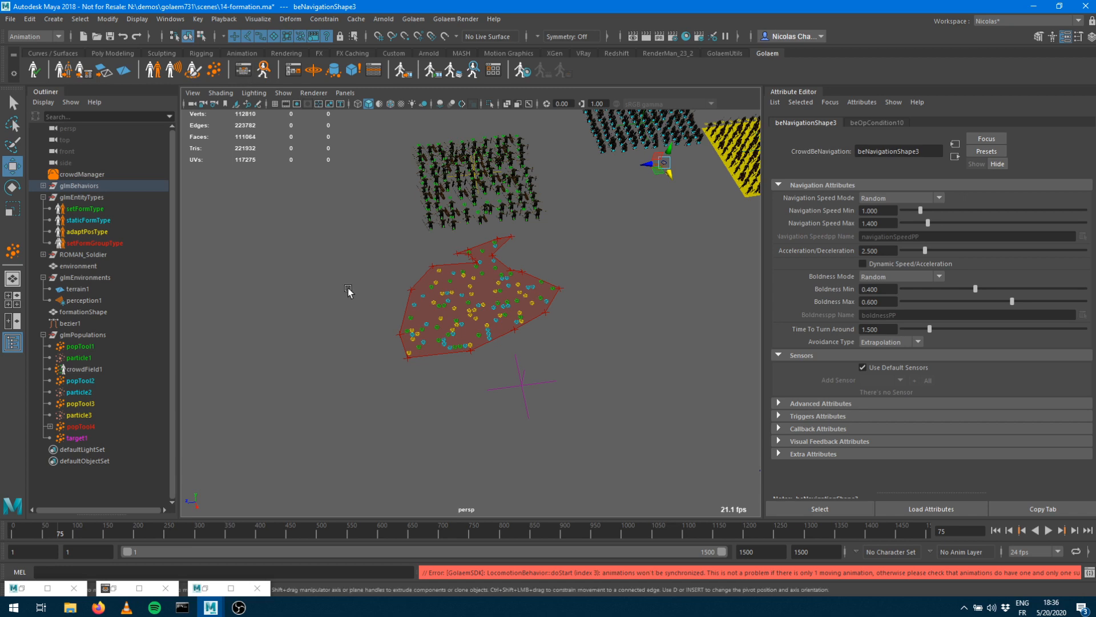
{"action": "left_click", "coordinate": [410, 371]}
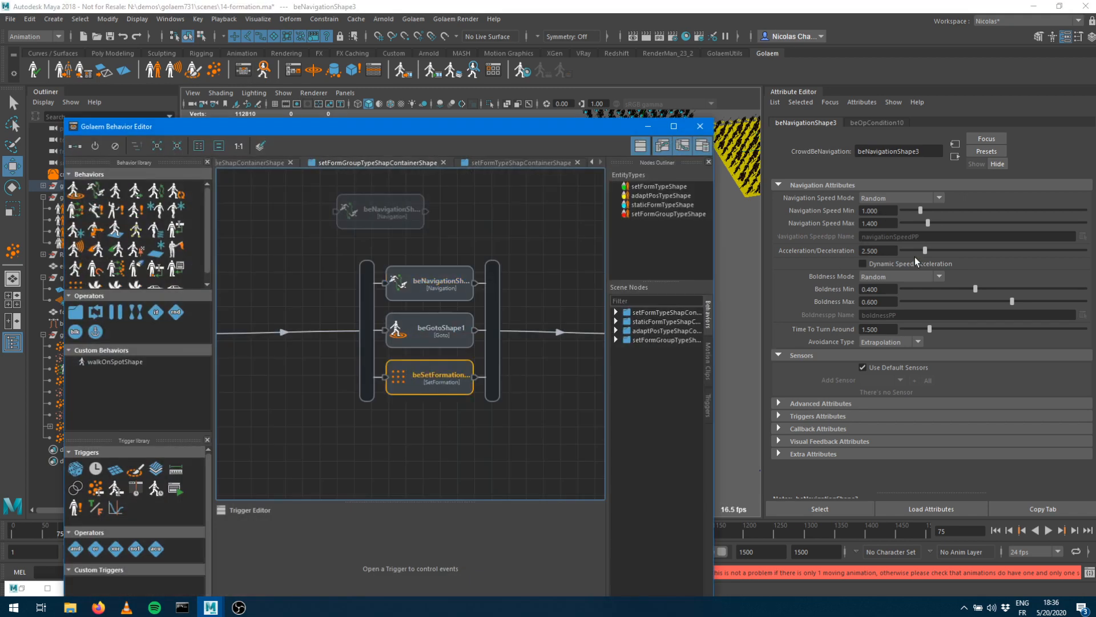
{"action": "left_click", "coordinate": [887, 240]}
{"action": "left_click", "coordinate": [884, 251]}
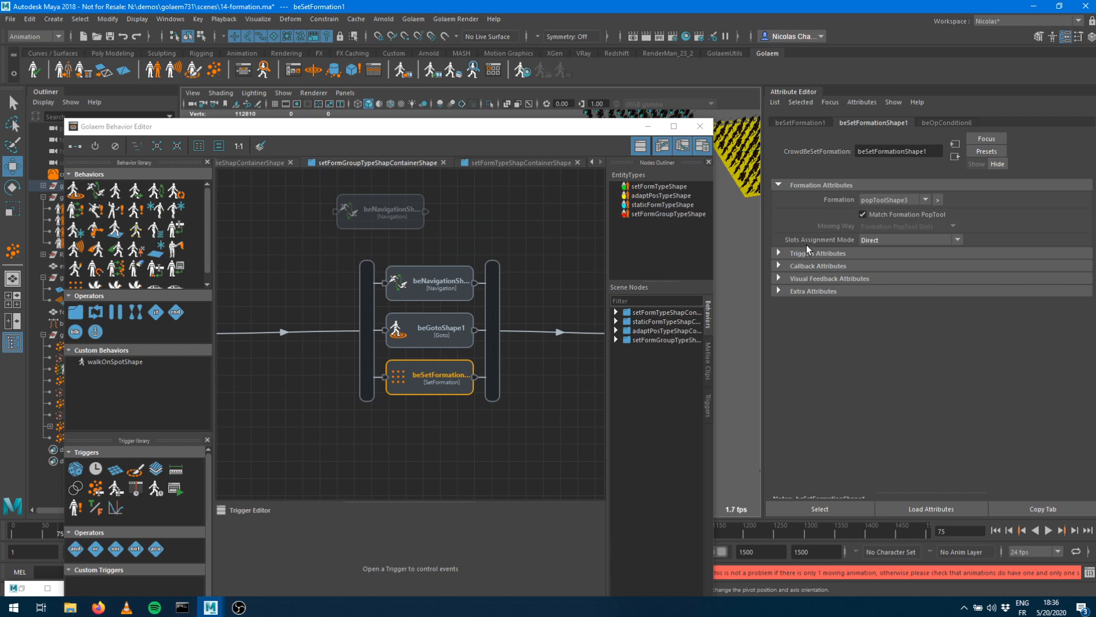
{"action": "left_click", "coordinate": [647, 126]}
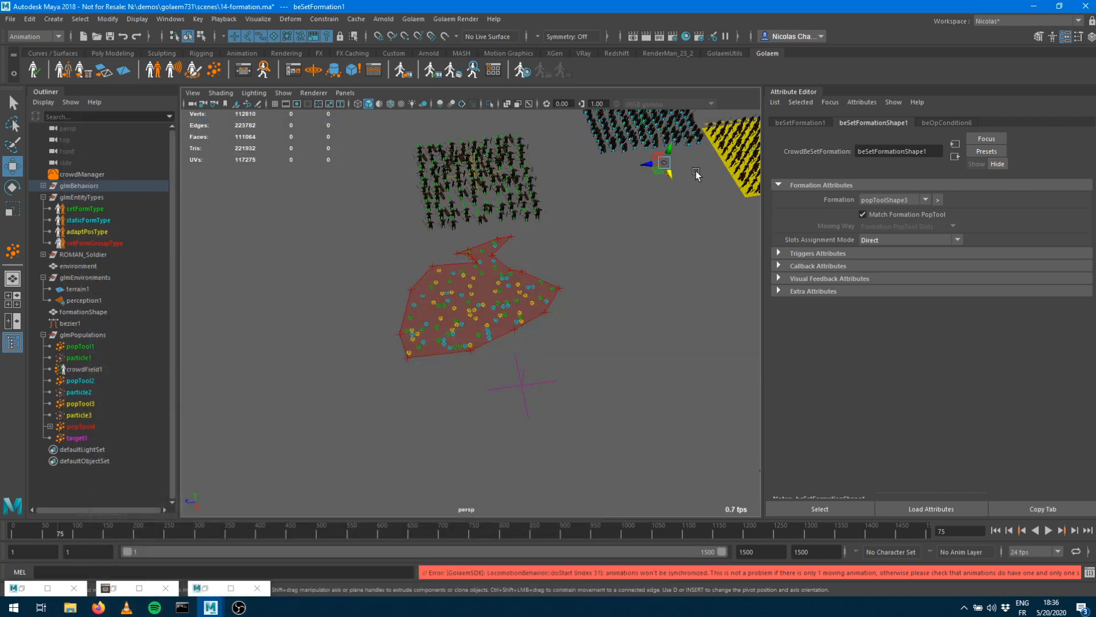
Play the simulation from the first frame and examine how the soldiers in the green formation move between their slots
{"action": "middle_click_drag", "start_coordinate": [696, 173], "coordinate": [611, 221], "text": "alt"}
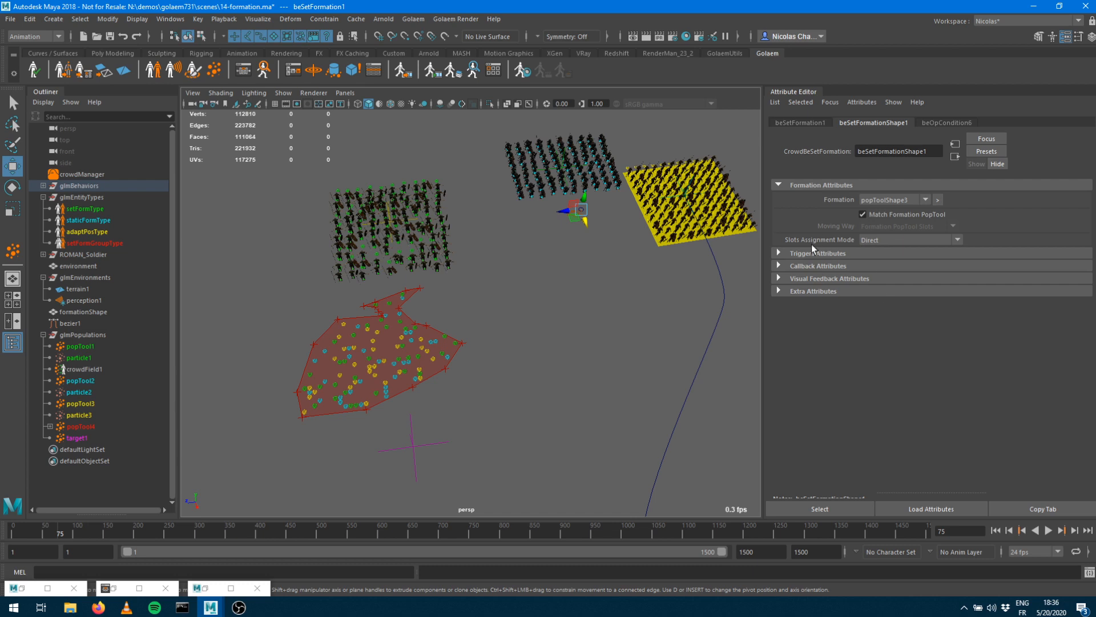
{"action": "left_click", "coordinate": [995, 530]}
{"action": "left_click", "coordinate": [1048, 530]}
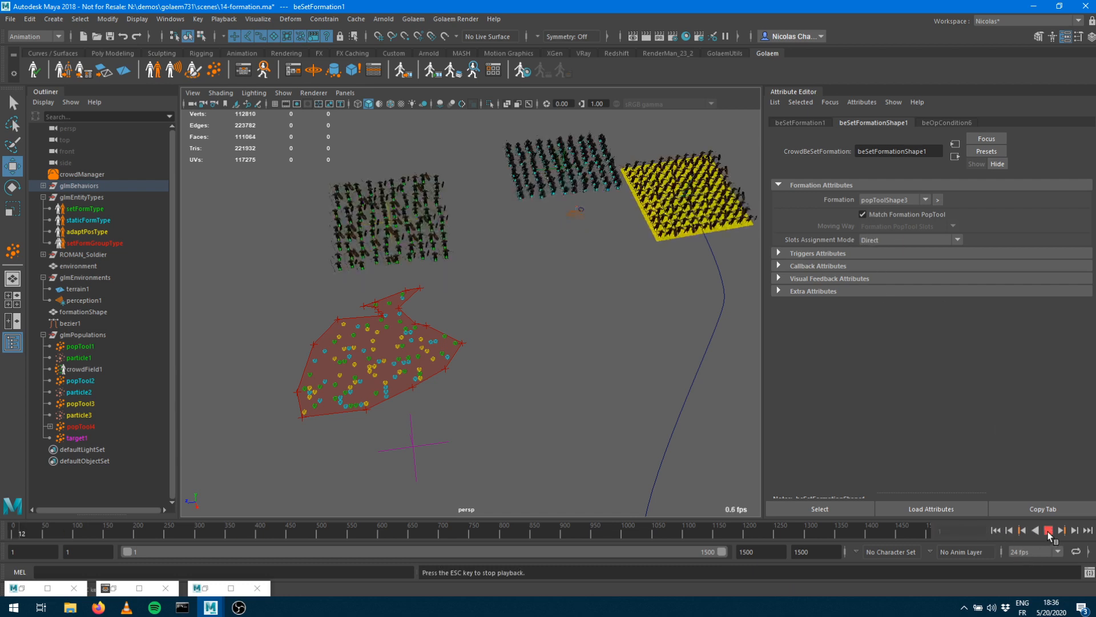
{"action": "left_click_drag", "start_coordinate": [404, 322], "coordinate": [485, 306], "text": "alt"}
{"action": "right_click_drag", "start_coordinate": [406, 321], "coordinate": [503, 330], "text": "alt"}
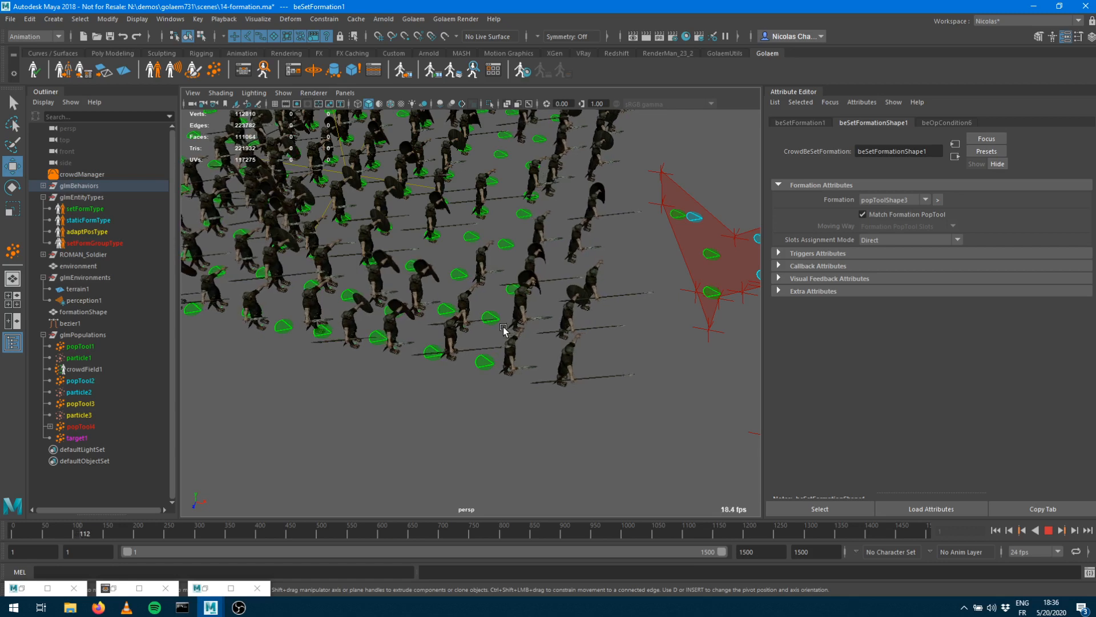
{"action": "right_click_drag", "start_coordinate": [499, 328], "coordinate": [411, 309], "text": "alt"}
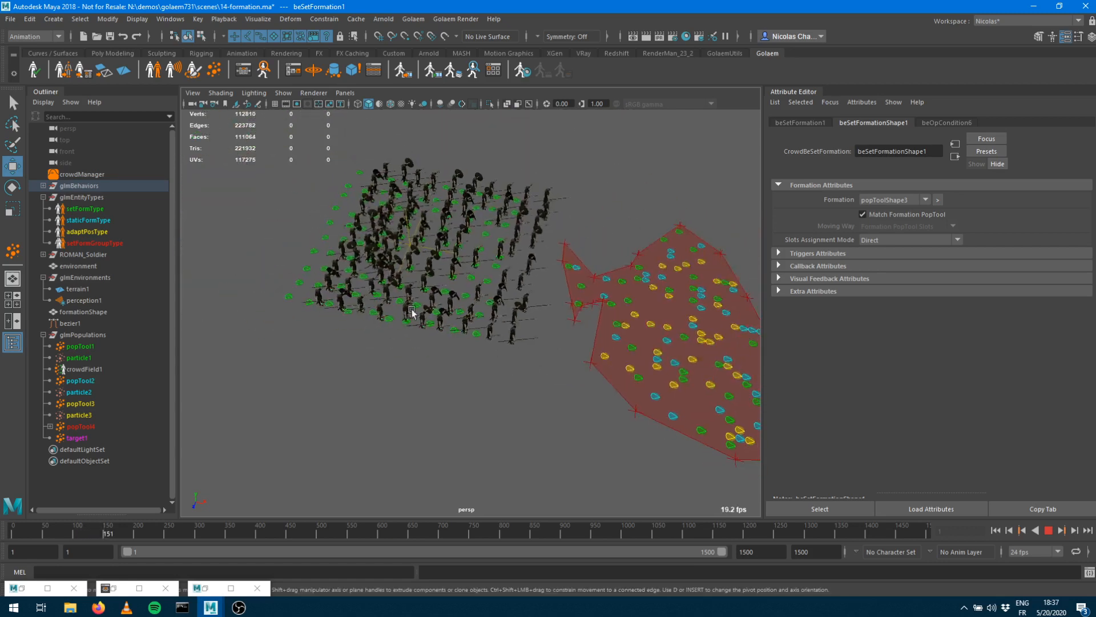
{"action": "middle_click_drag", "start_coordinate": [501, 304], "coordinate": [422, 320], "text": "alt"}
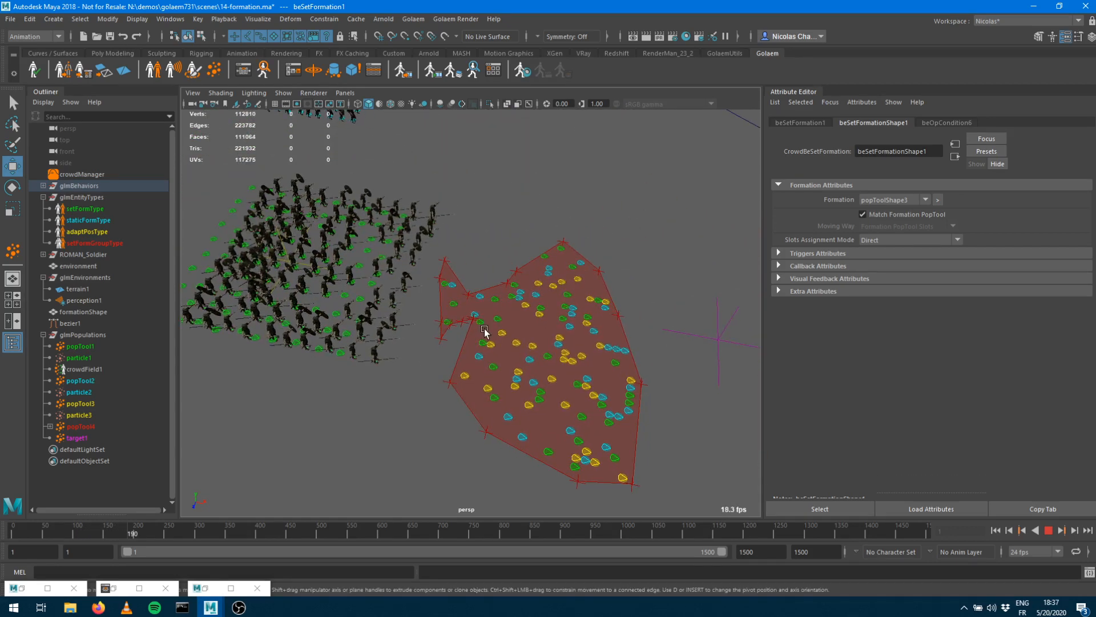
{"action": "left_click", "coordinate": [1048, 531]}
Review the group's Goto, Navigation and Set Formation settings and the Navigation behavior of setFormTypeShape in the Behavior Editor
{"action": "left_click", "coordinate": [243, 70]}
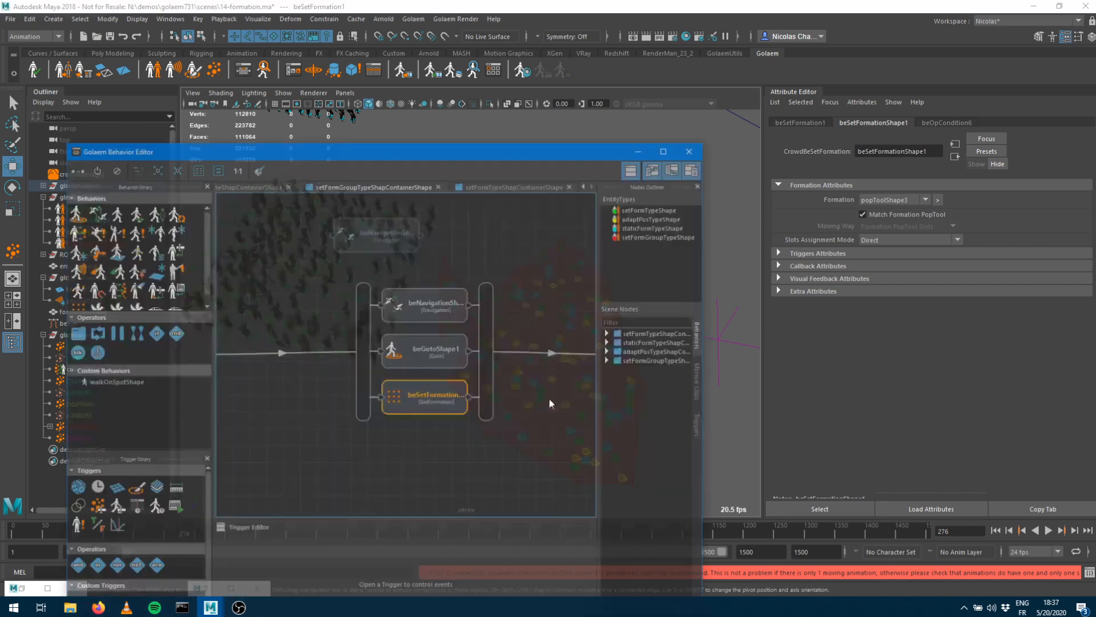
{"action": "left_click", "coordinate": [416, 336]}
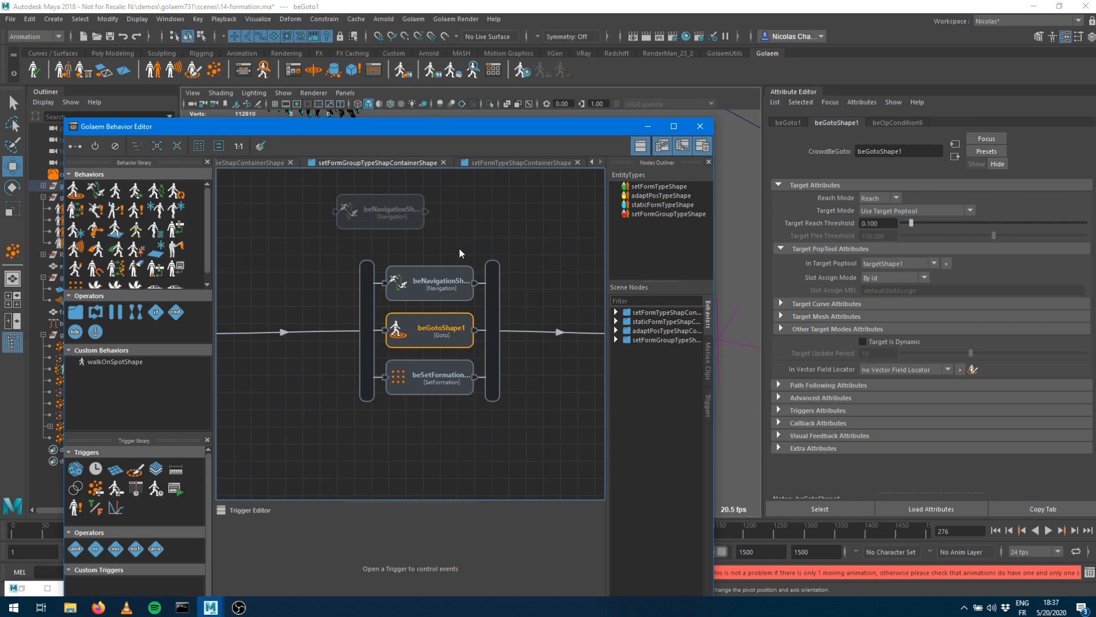
{"action": "left_click", "coordinate": [420, 297]}
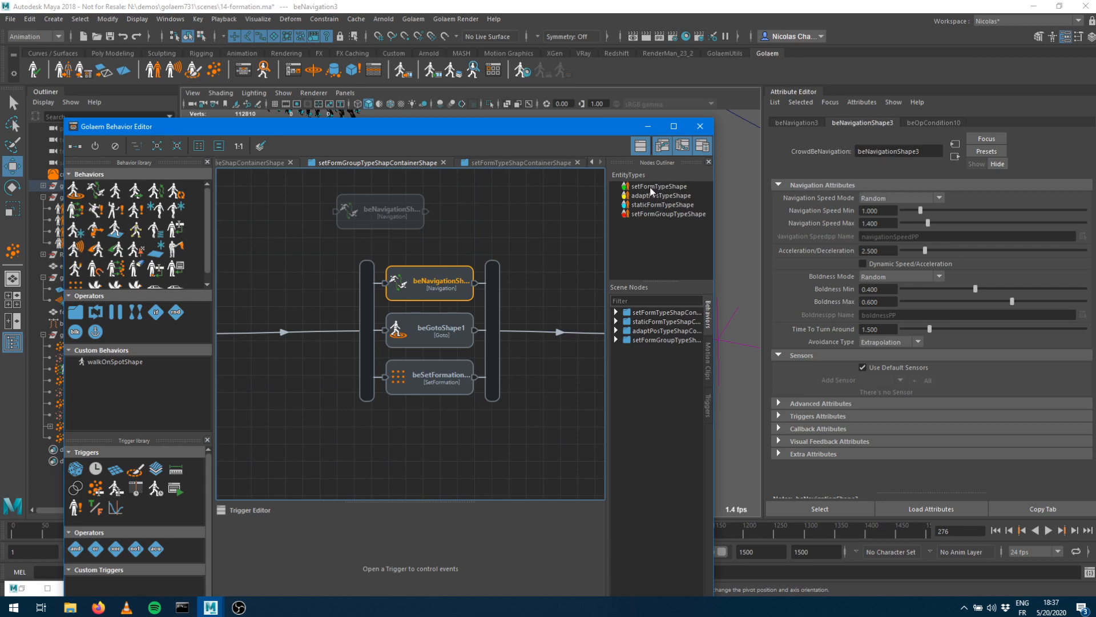
{"action": "double_click", "coordinate": [649, 187]}
{"action": "left_click", "coordinate": [392, 348]}
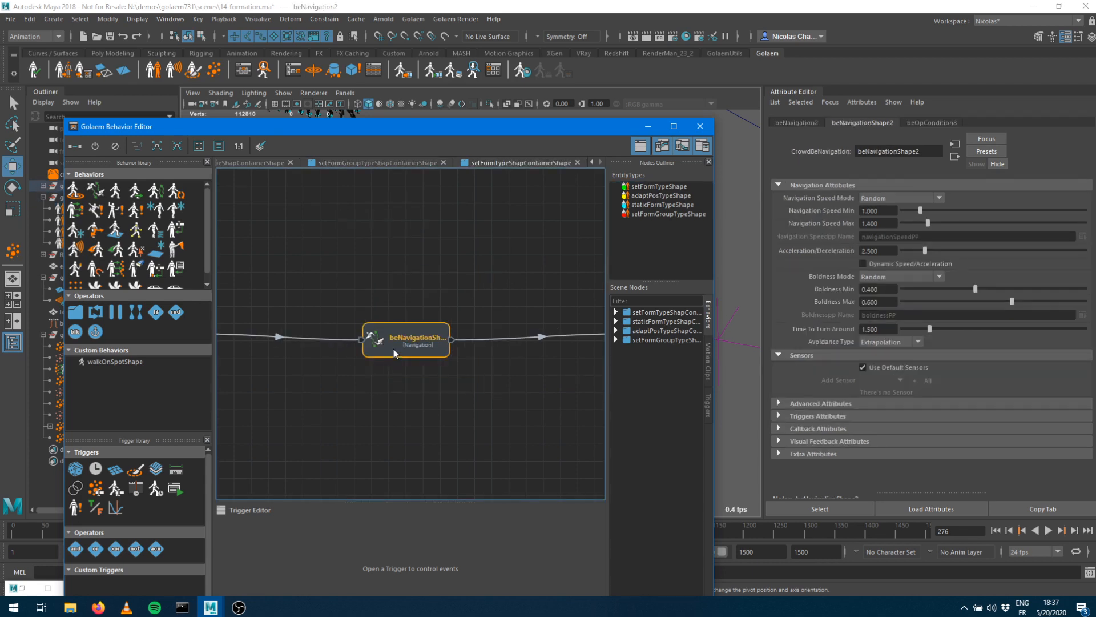
{"action": "double_click", "coordinate": [643, 213]}
{"action": "left_click", "coordinate": [415, 381]}
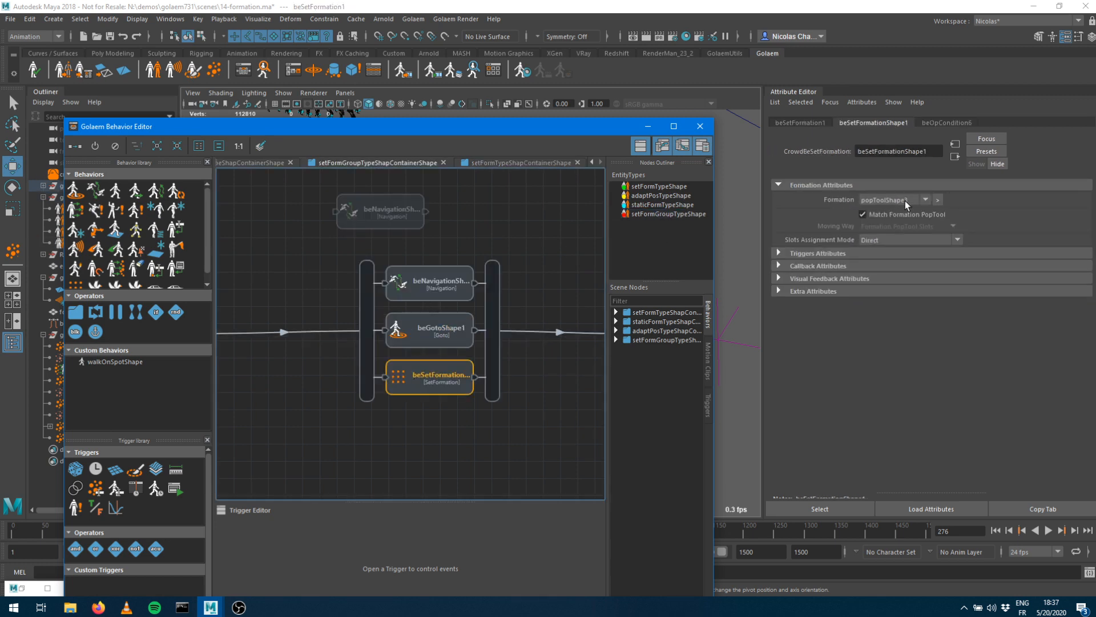
{"action": "left_click", "coordinate": [888, 238]}
{"action": "left_click", "coordinate": [887, 238]}
{"action": "left_click", "coordinate": [886, 198]}
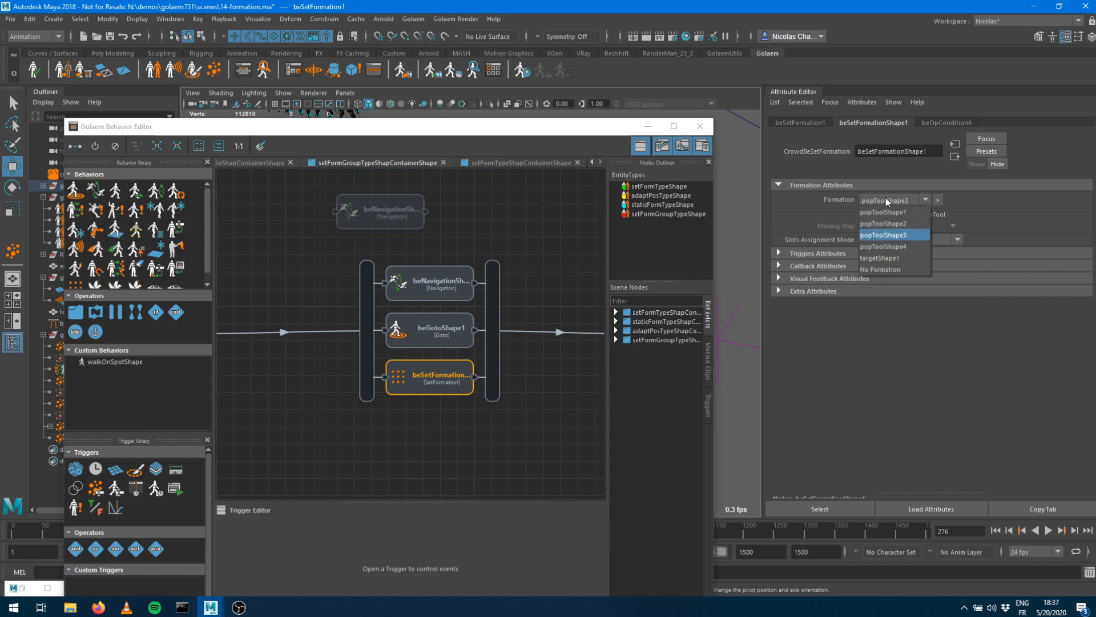
{"action": "left_click", "coordinate": [886, 197]}
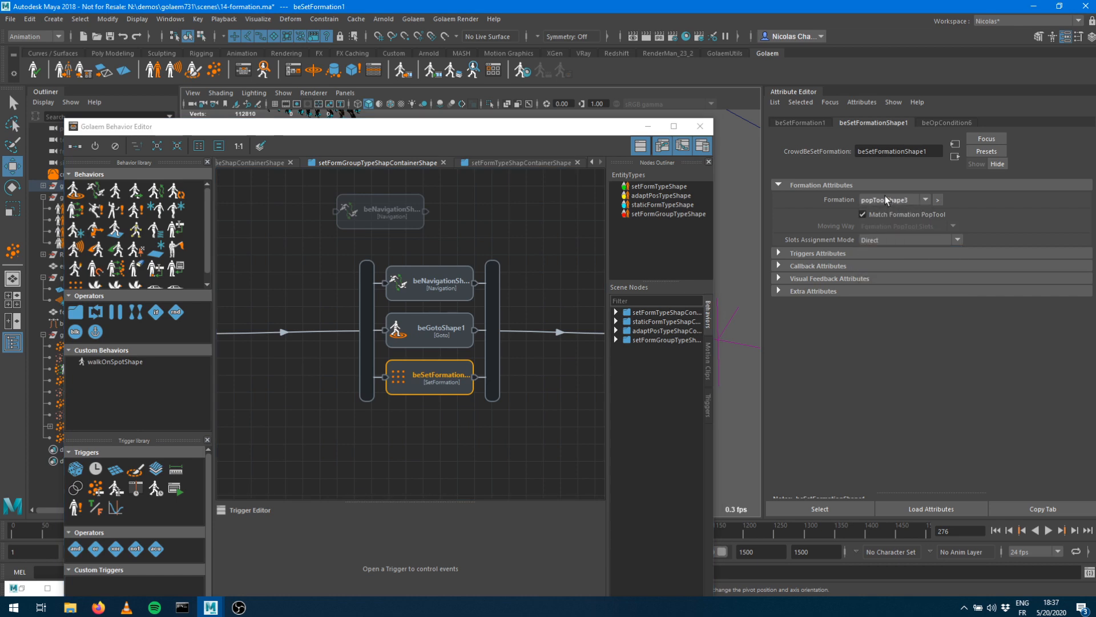
Put the Behavior Editor away and step the simulation frame by frame from the start to examine the formations
{"action": "left_click", "coordinate": [647, 127]}
{"action": "left_click_drag", "start_coordinate": [474, 362], "coordinate": [395, 244], "text": "alt"}
{"action": "middle_click_drag", "start_coordinate": [395, 244], "coordinate": [589, 371], "text": "alt"}
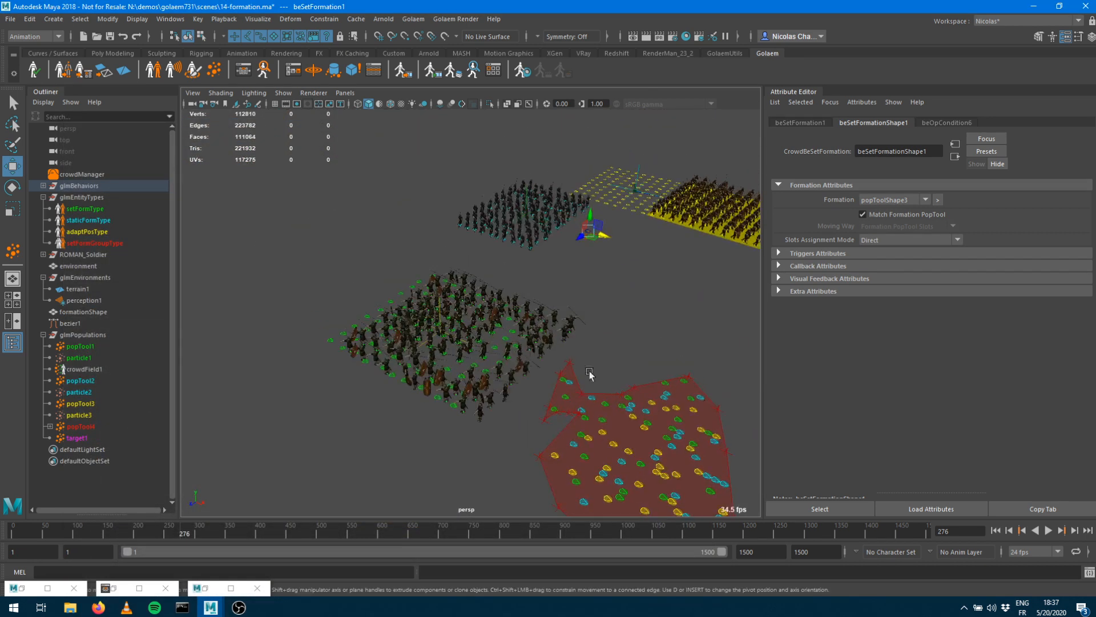
{"action": "left_click", "coordinate": [1075, 531]}
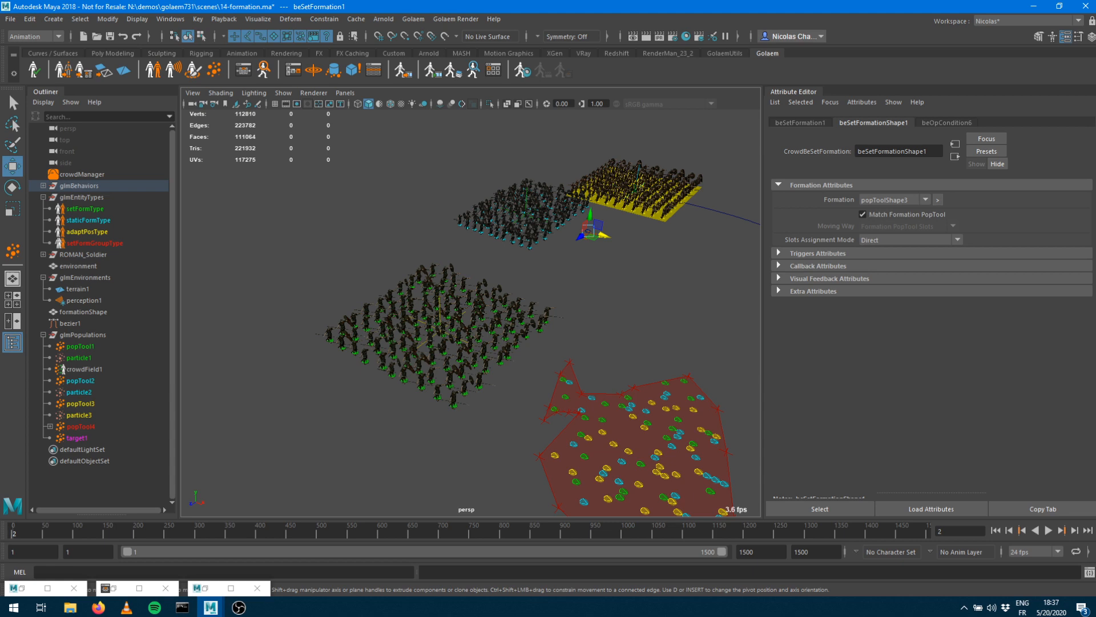
{"action": "key", "text": "alt+Tab"}
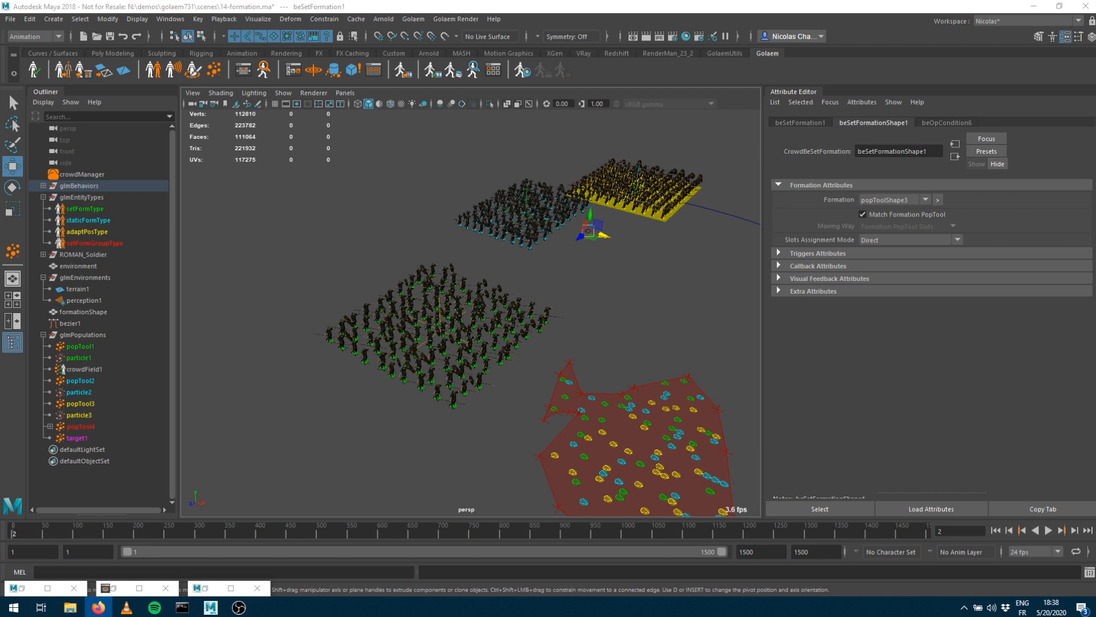
{"action": "left_click", "coordinate": [1075, 531]}
{"action": "left_click", "coordinate": [1076, 531]}
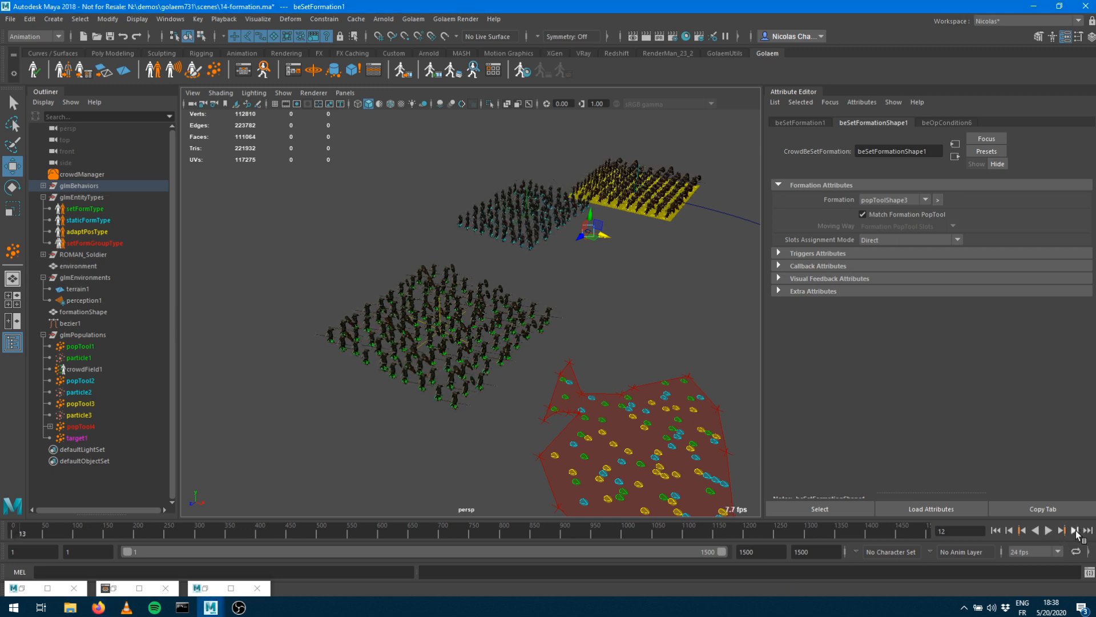
{"action": "left_click_drag", "start_coordinate": [409, 326], "coordinate": [450, 338], "text": "alt"}
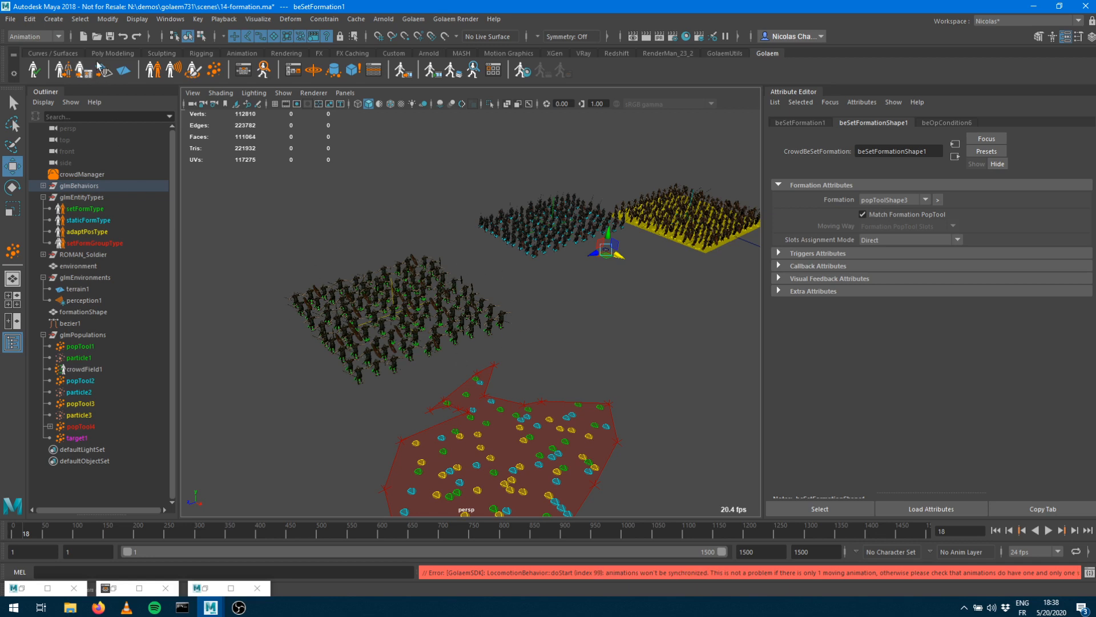
Save the formation scene and browse to the N:\assets folder for opening another scene
{"action": "key", "text": "ctrl+s"}
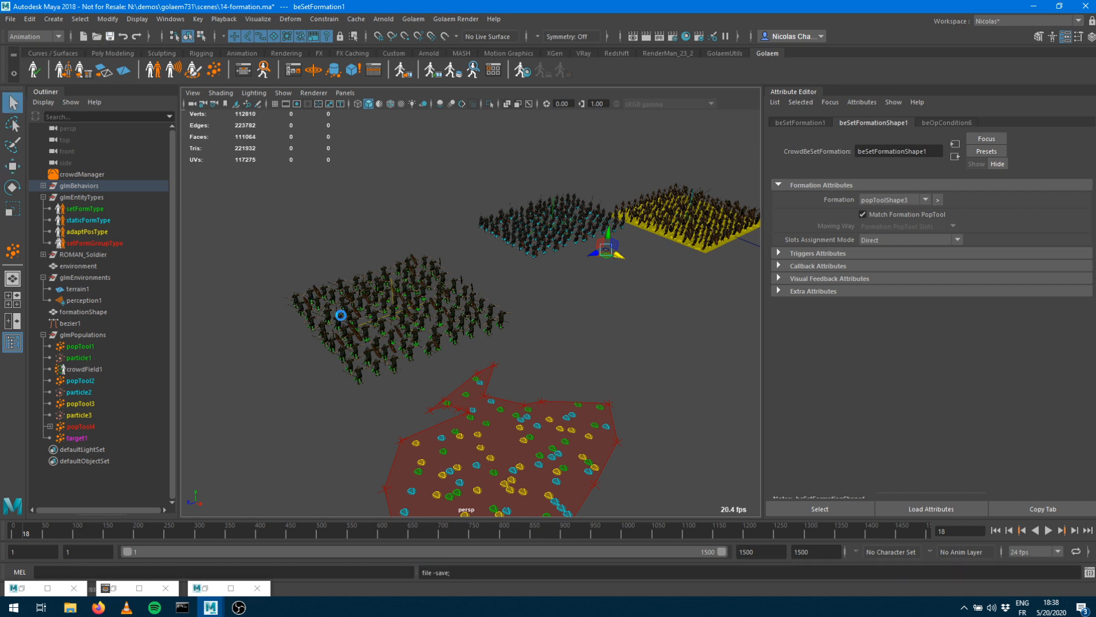
{"action": "key", "text": "w"}
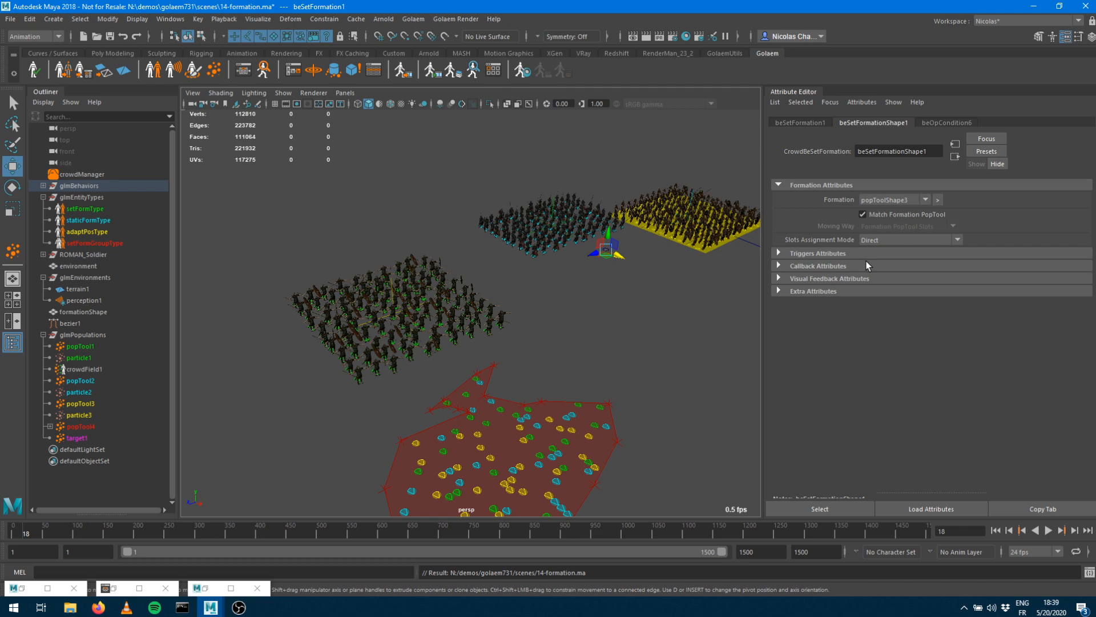
{"action": "left_click", "coordinate": [10, 19]}
{"action": "left_click", "coordinate": [30, 53]}
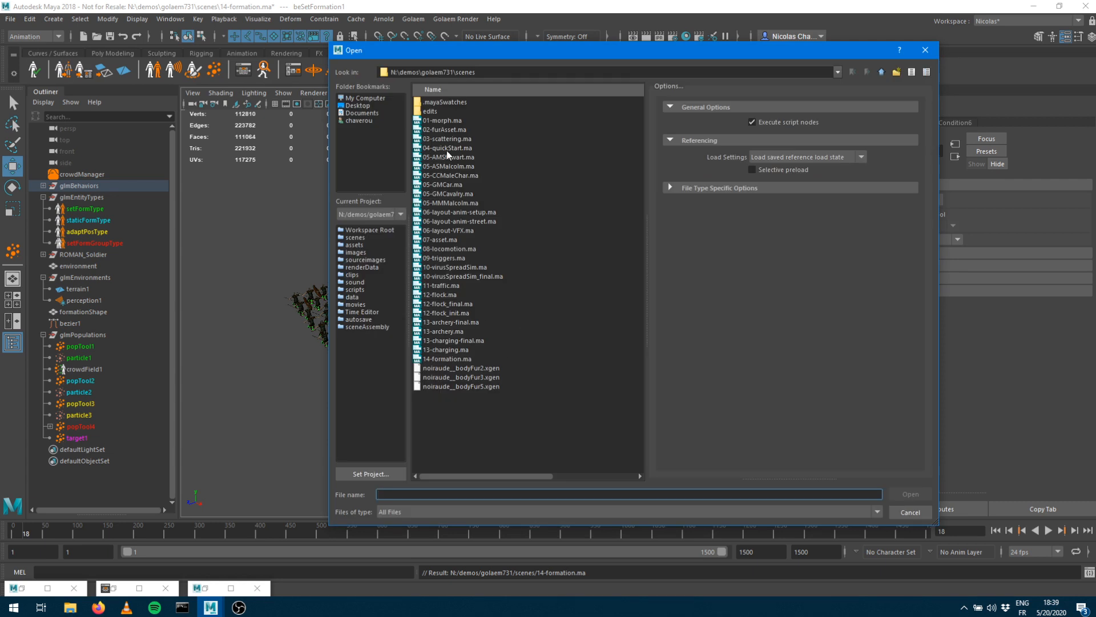
{"action": "left_click_drag", "start_coordinate": [400, 72], "coordinate": [698, 90]}
{"action": "type", "text": "asses"}
{"action": "type", "text": "s"}
{"action": "key", "text": "Return"}
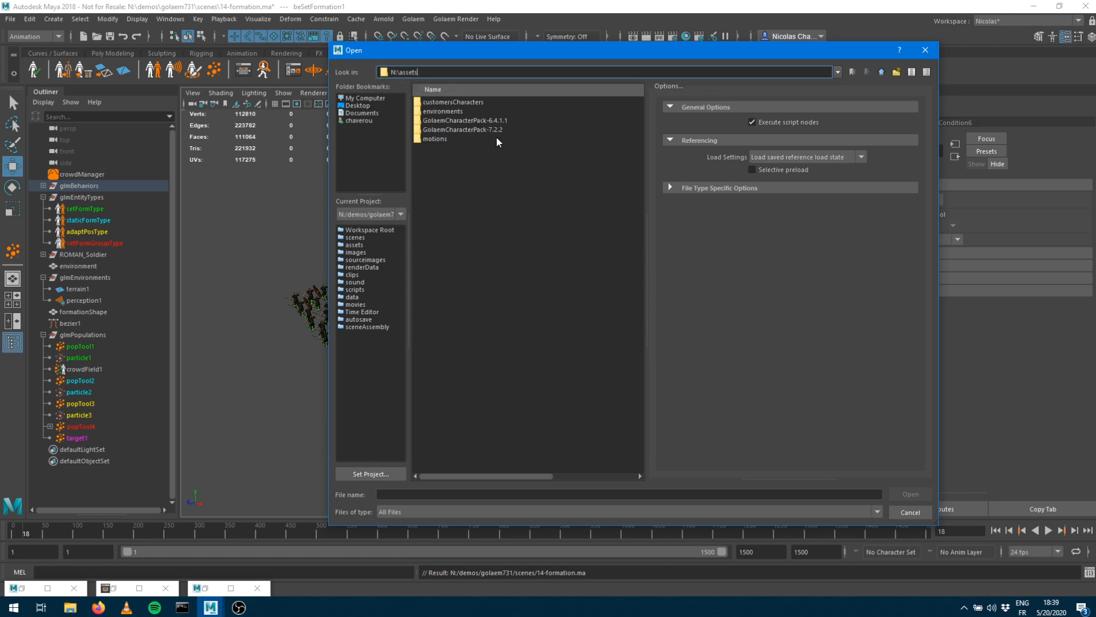
Open DEMO_chargingArmy.ma from the scenes folder of GolaemCharacterPack-7.2.2 and dismiss the renderer preparation window
{"action": "double_click", "coordinate": [481, 129]}
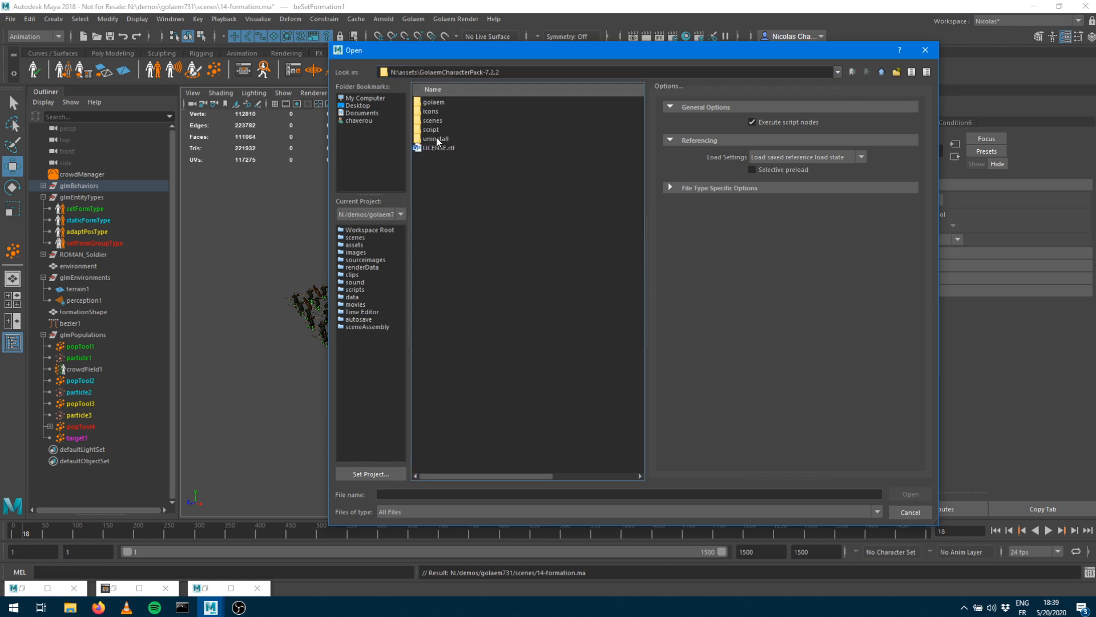
{"action": "double_click", "coordinate": [433, 119]}
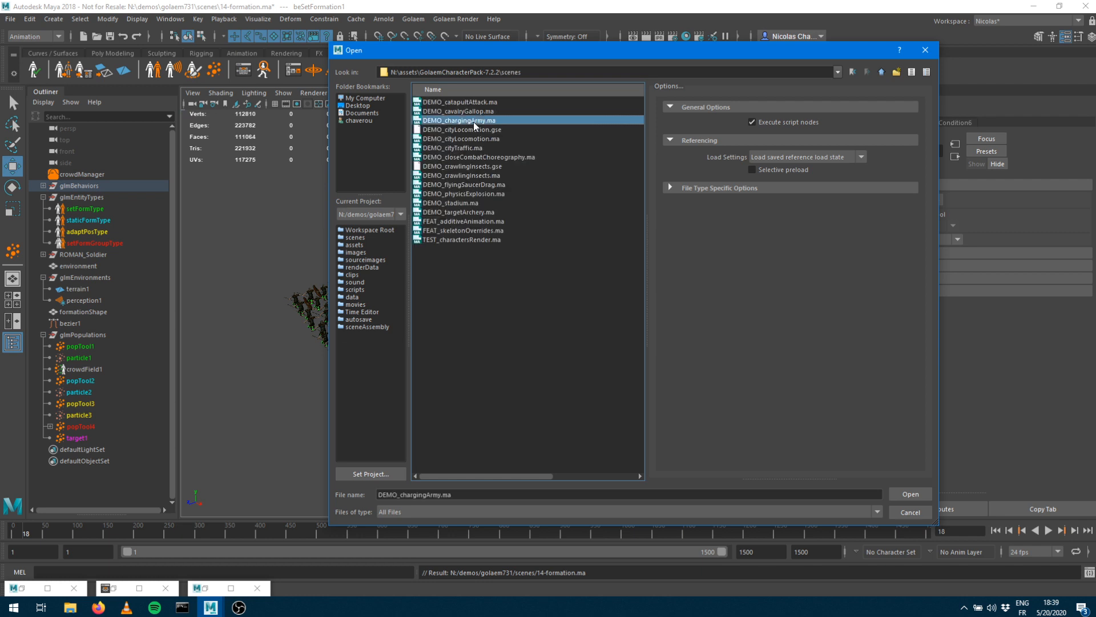
{"action": "double_click", "coordinate": [474, 122]}
{"action": "left_click", "coordinate": [560, 306]}
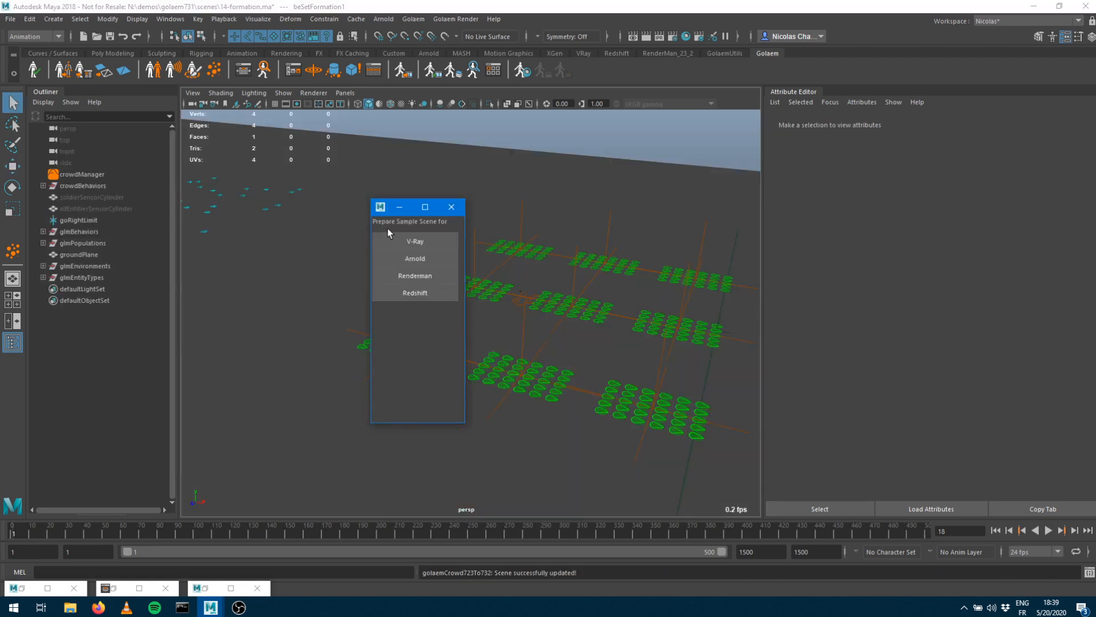
{"action": "left_click", "coordinate": [451, 207]}
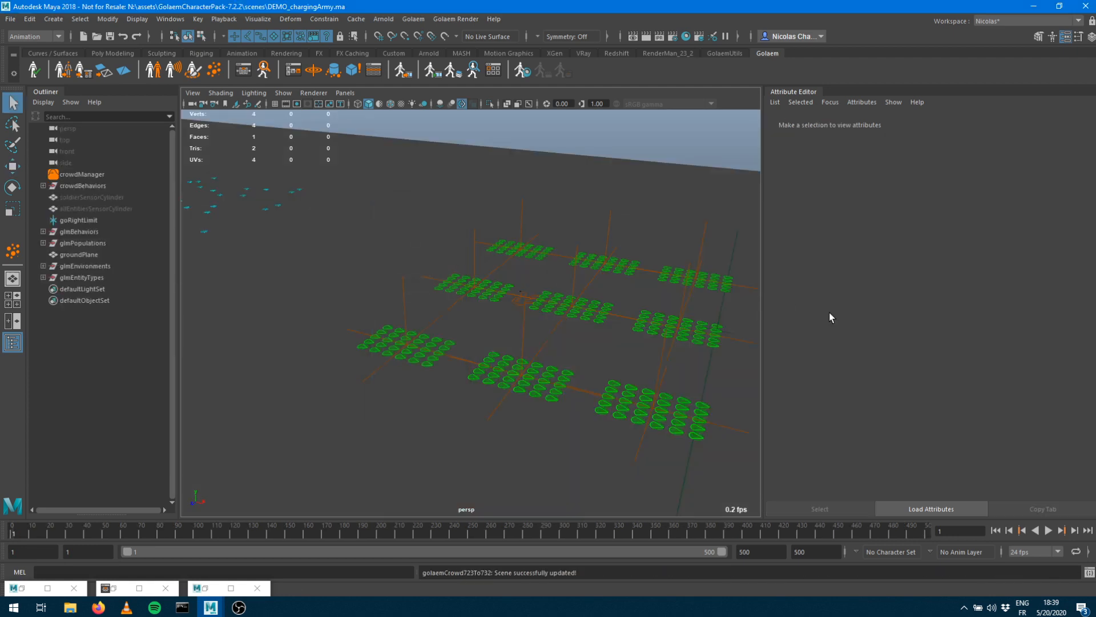
Play the charging army simulation and examine from several angles how the cavalry passes between the soldier formations, then stop playback
{"action": "left_click", "coordinate": [1075, 530]}
{"action": "mouse_move", "coordinate": [552, 322]}
{"action": "left_mouse_down", "text": "alt"}
{"action": "mouse_move", "coordinate": [538, 327]}
{"action": "mouse_move", "coordinate": [562, 317]}
{"action": "left_mouse_up", "text": "alt"}
{"action": "left_click", "coordinate": [1048, 530]}
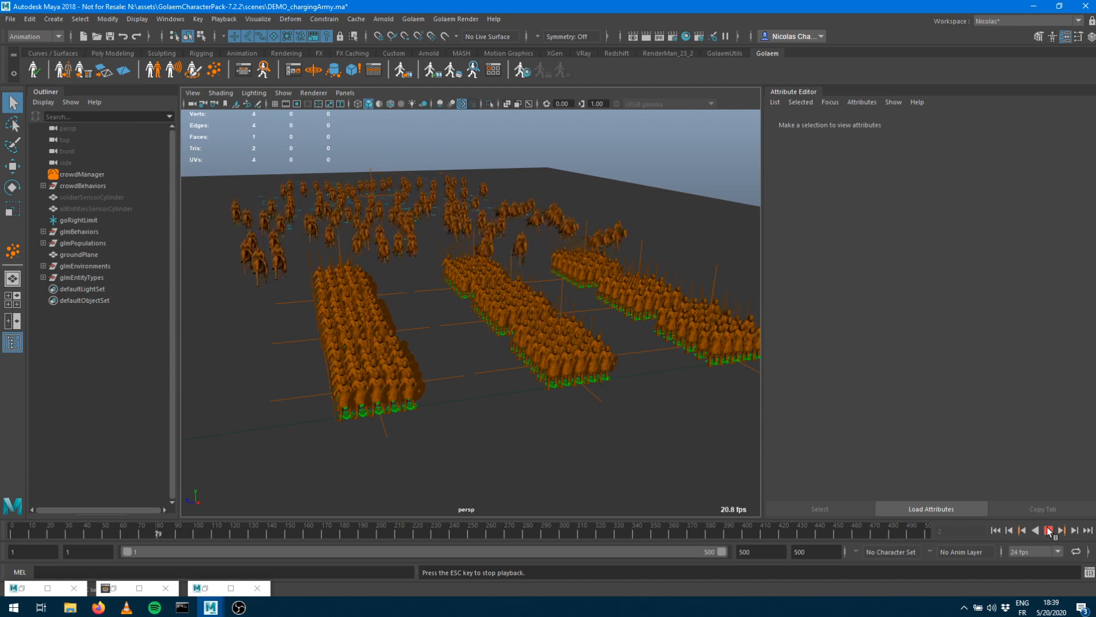
{"action": "left_click_drag", "start_coordinate": [595, 362], "coordinate": [416, 372], "text": "alt"}
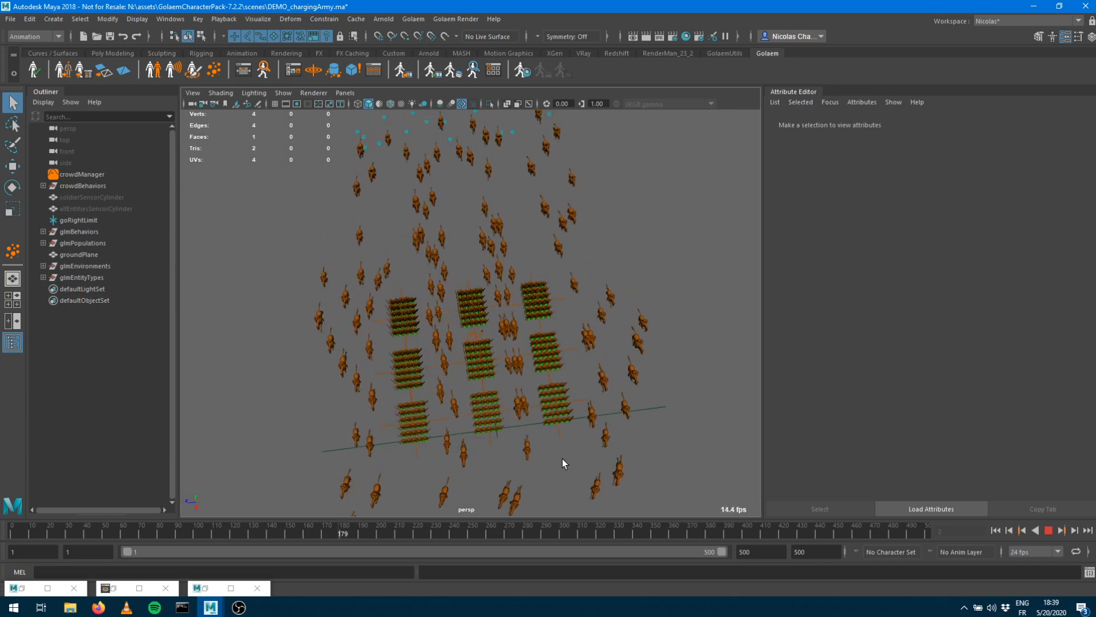
{"action": "left_click_drag", "start_coordinate": [452, 438], "coordinate": [554, 407], "text": "alt"}
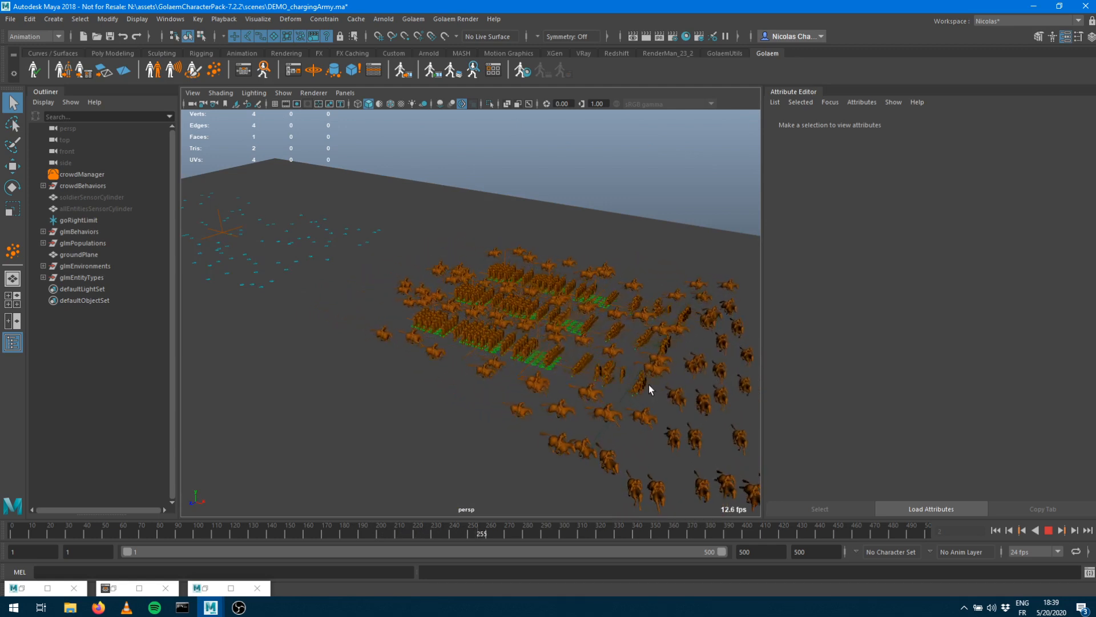
{"action": "left_click_drag", "start_coordinate": [646, 377], "coordinate": [588, 349], "text": "alt"}
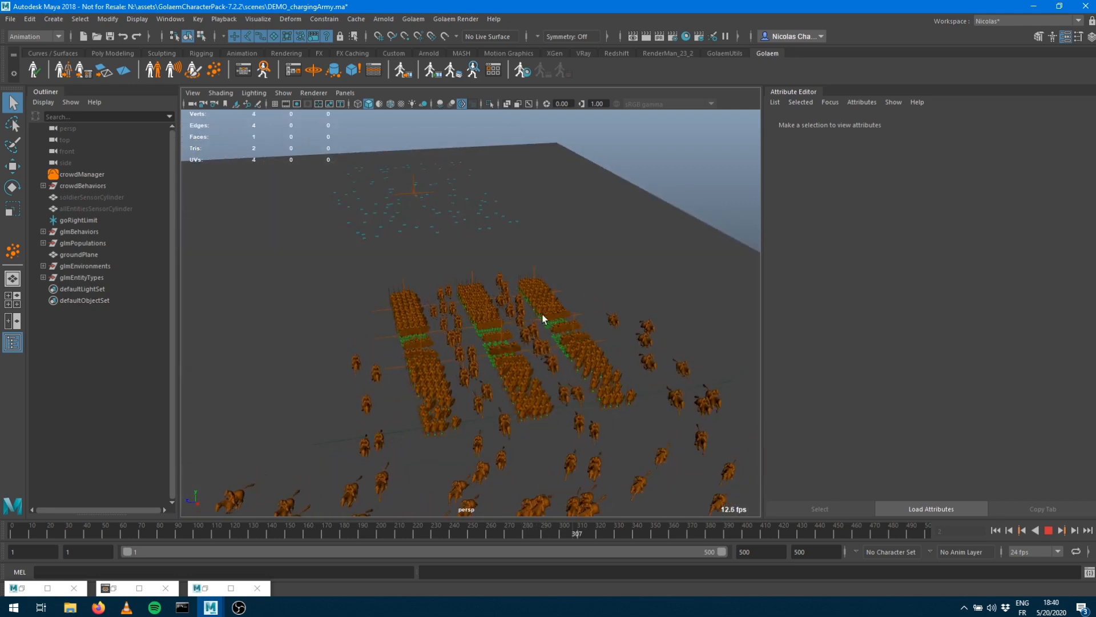
{"action": "scroll", "coordinate": [517, 392], "scroll_direction": "up", "scroll_amount": 3}
{"action": "middle_click_drag", "start_coordinate": [516, 389], "coordinate": [487, 409], "text": "alt"}
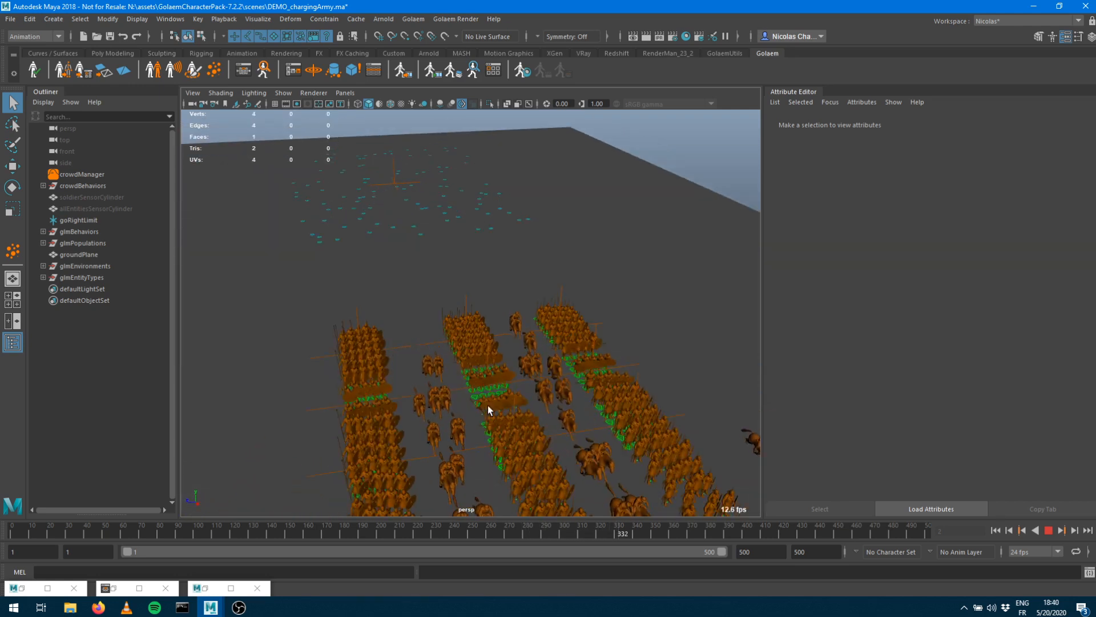
{"action": "scroll", "coordinate": [487, 409], "scroll_direction": "up", "scroll_amount": 2}
{"action": "left_click", "coordinate": [1050, 531]}
Inspect a soldier at the edge of a formation in Crowd Visual Feedback, examining its beChannelOperatorShape2 values and sensor display
{"action": "left_click", "coordinate": [595, 344]}
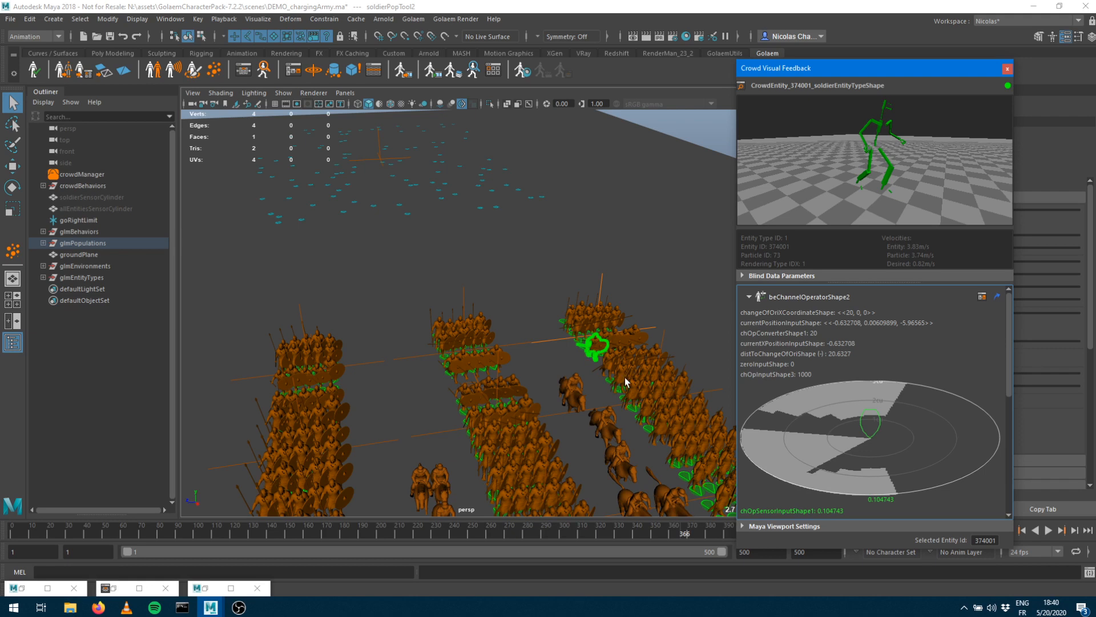
{"action": "middle_click_drag", "start_coordinate": [564, 358], "coordinate": [343, 350], "text": "alt"}
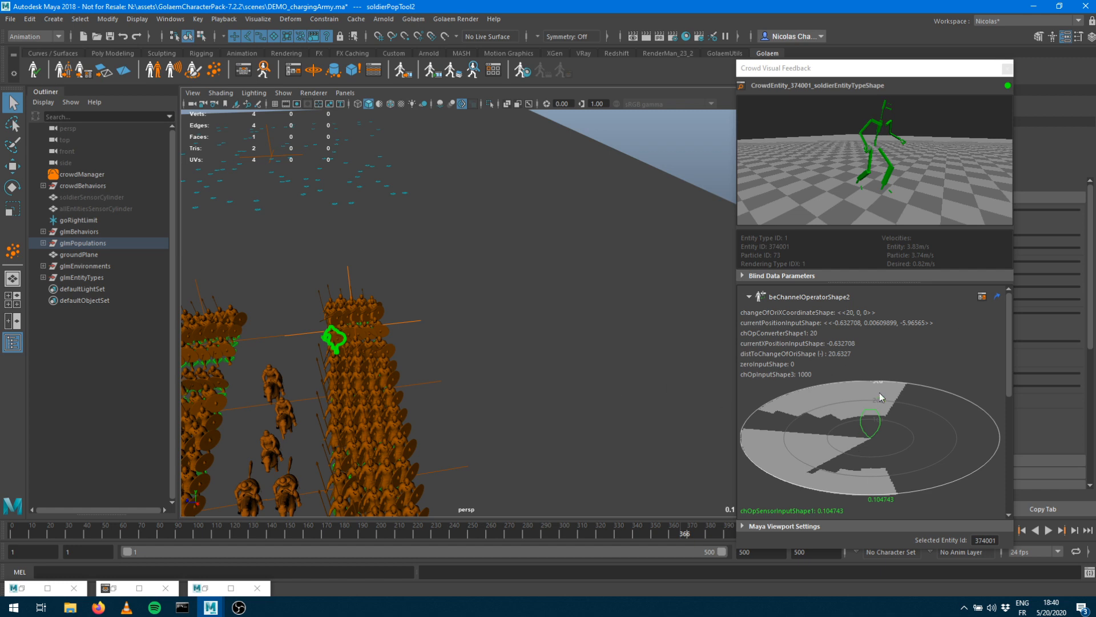
{"action": "scroll", "coordinate": [879, 394], "scroll_direction": "down", "scroll_amount": 3}
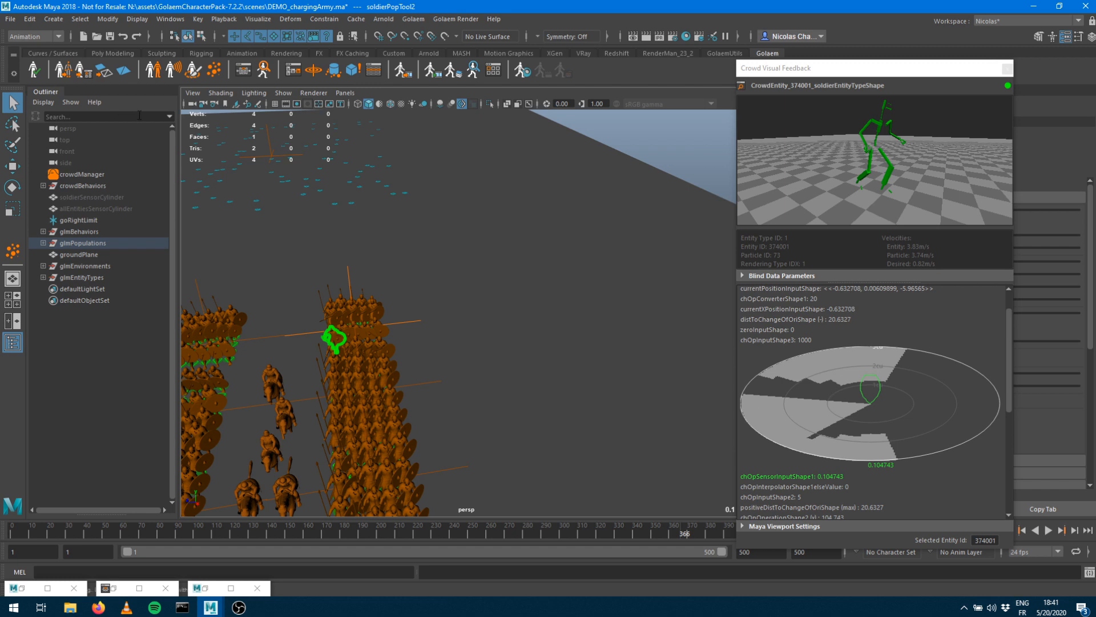
Unhide the soldierSensorCylinder and allEntitiesSensorCylinder objects
{"action": "left_click", "coordinate": [97, 197]}
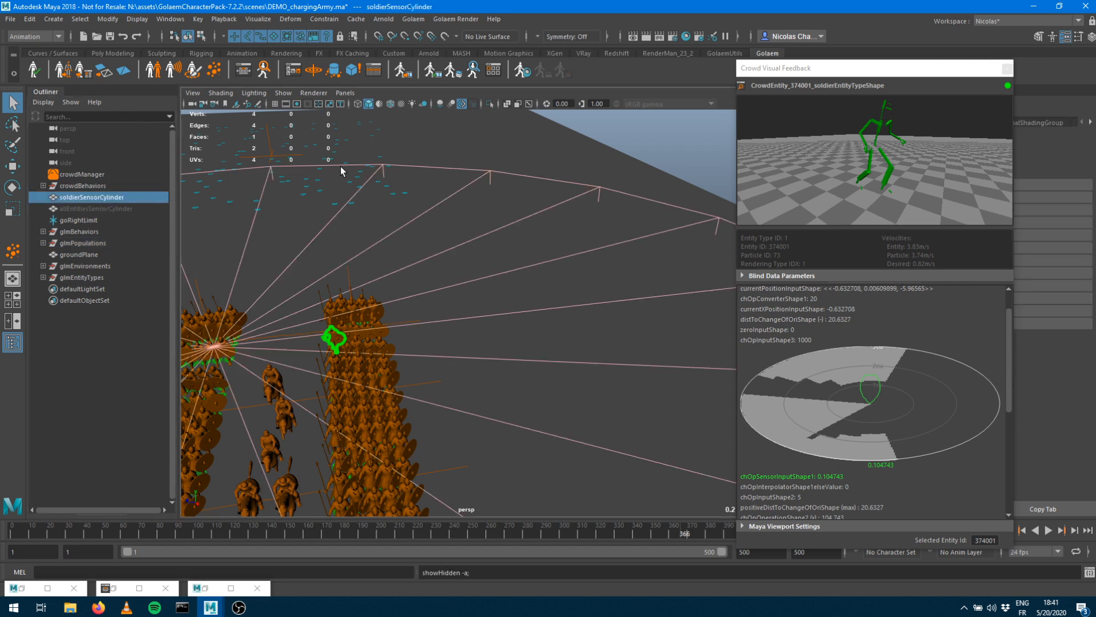
{"action": "left_click", "coordinate": [105, 207]}
{"action": "key", "text": "shift+h"}
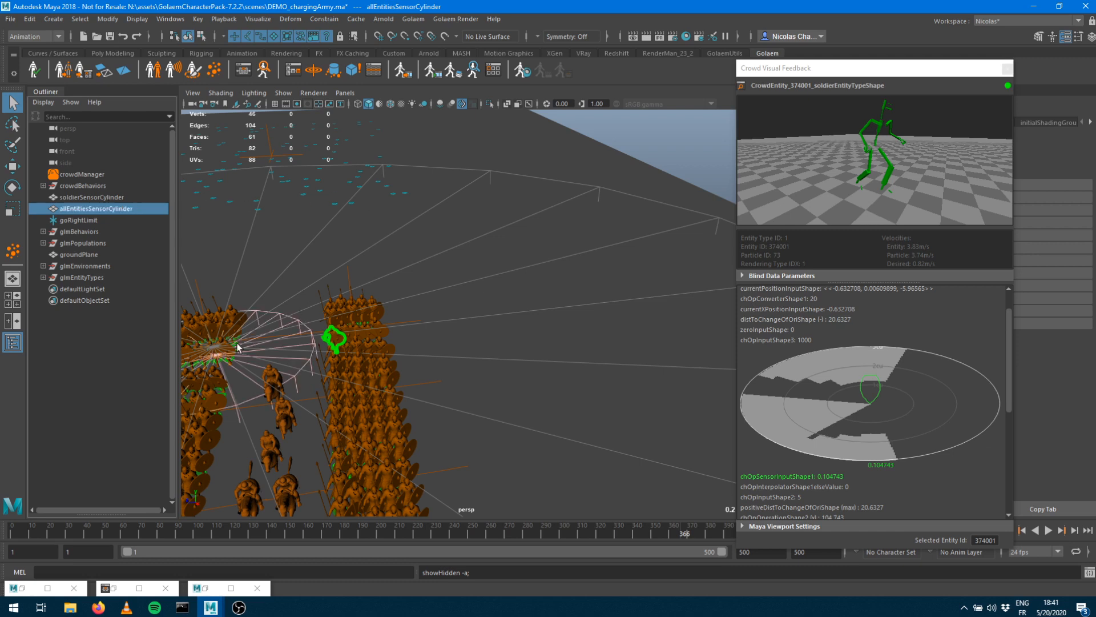
Hide the soldierSensorCylinder and allEntitiesSensorCylinder objects again
{"action": "middle_click_drag", "start_coordinate": [363, 253], "coordinate": [477, 212], "text": "alt"}
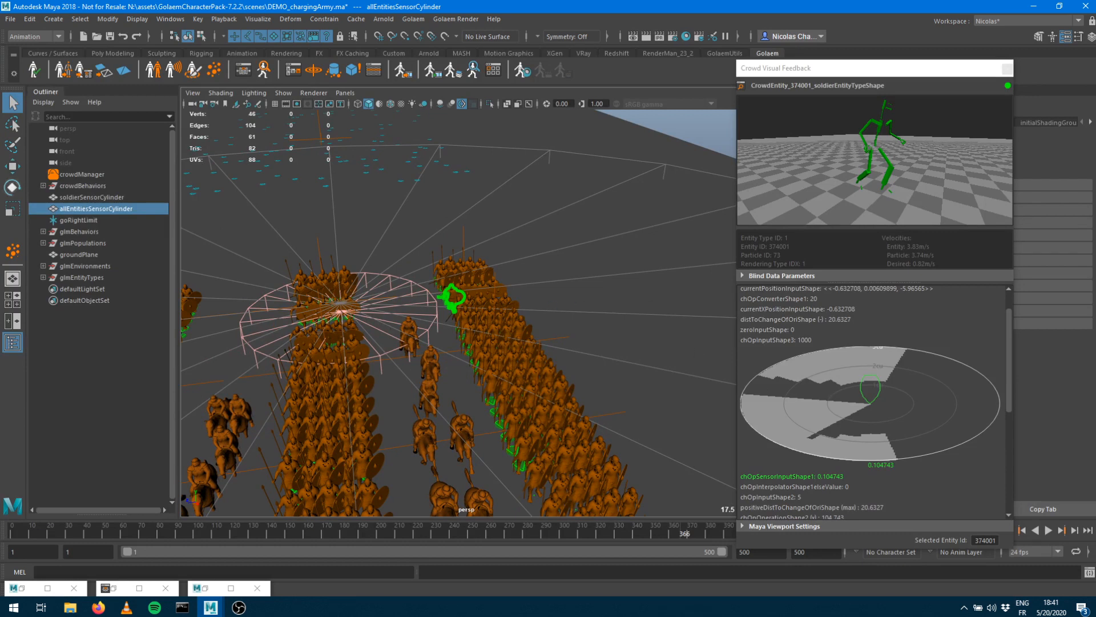
{"action": "left_click", "coordinate": [90, 198]}
{"action": "left_click", "coordinate": [91, 208], "text": "ctrl"}
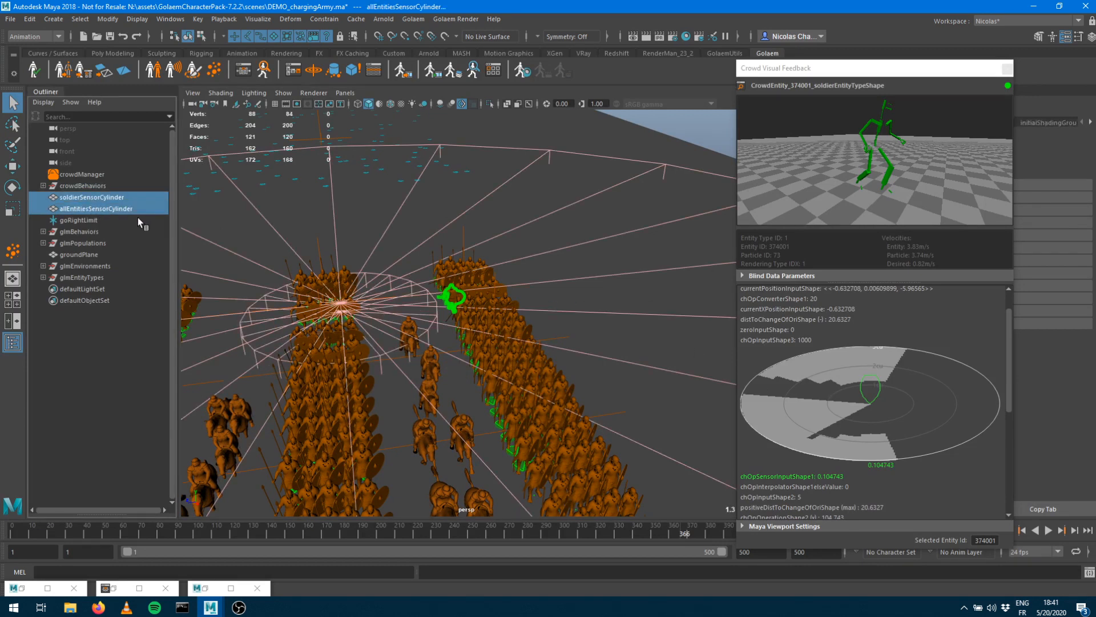
{"action": "key", "text": "ctrl+h"}
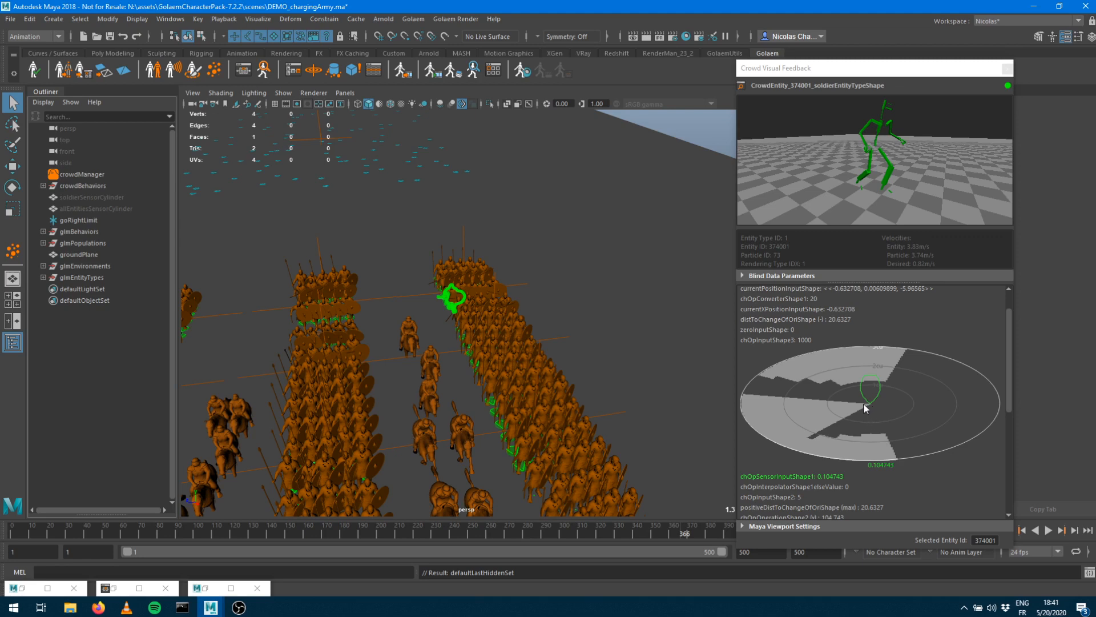
Compare the sensor feedback of the soldier at the formation's edge with that of its inner neighbour, ending with the edge soldier selected
{"action": "key", "text": "f"}
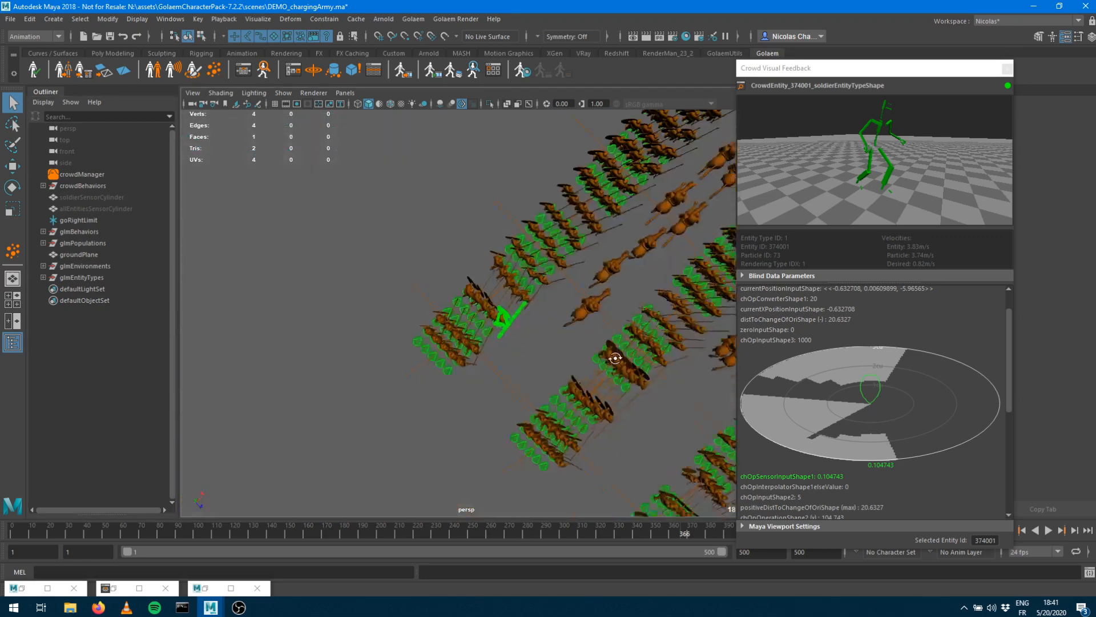
{"action": "scroll", "coordinate": [636, 319], "scroll_direction": "up", "scroll_amount": 1}
{"action": "middle_click_drag", "start_coordinate": [627, 307], "coordinate": [496, 320], "text": "alt"}
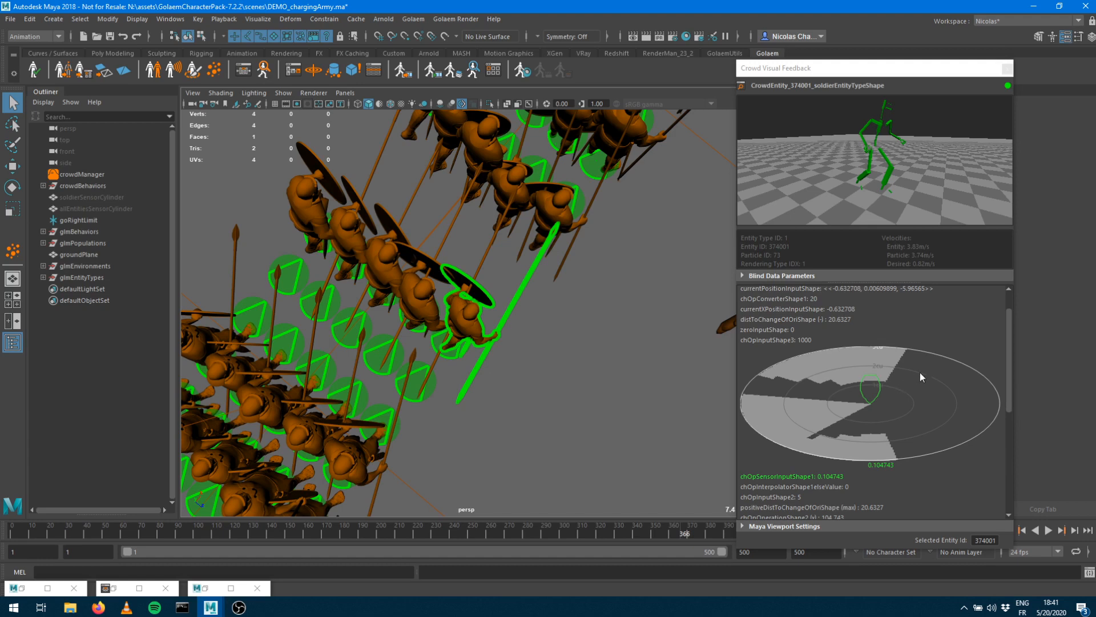
{"action": "left_click", "coordinate": [422, 311]}
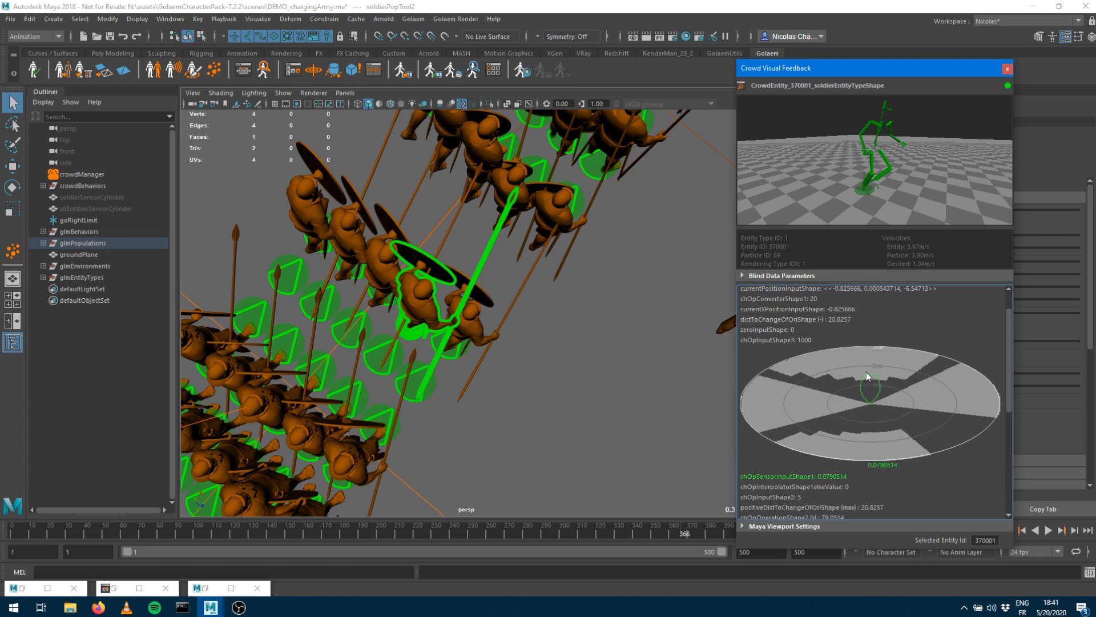
{"action": "left_click", "coordinate": [478, 331]}
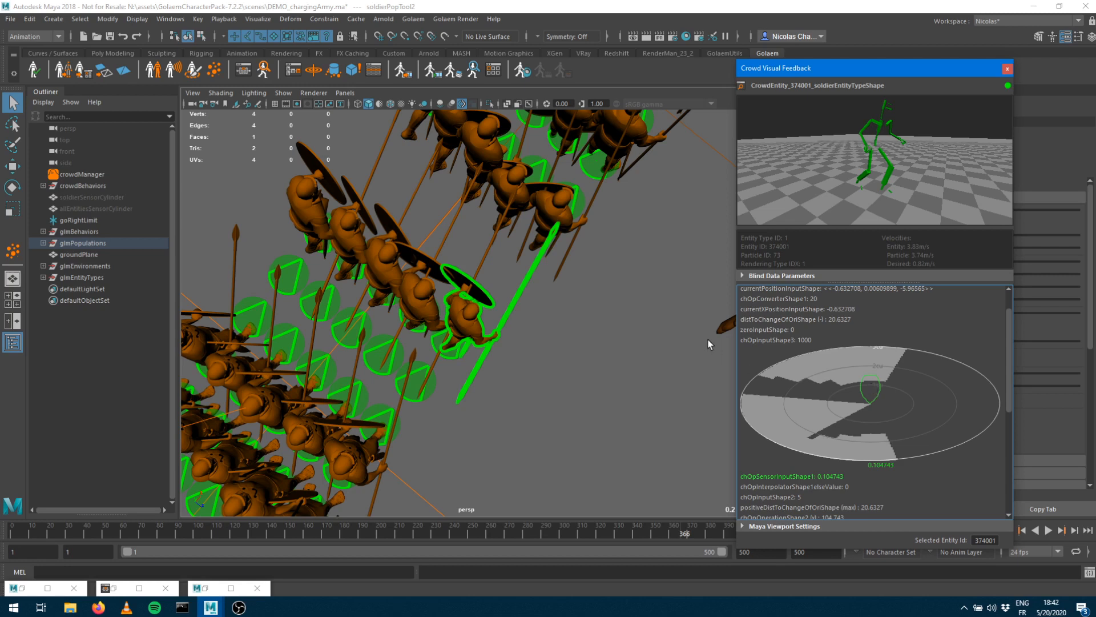
Advance the simulation frame by frame to frame 383 while examining the edge soldier's sensor display and channel operator values
{"action": "left_click", "coordinate": [1072, 528]}
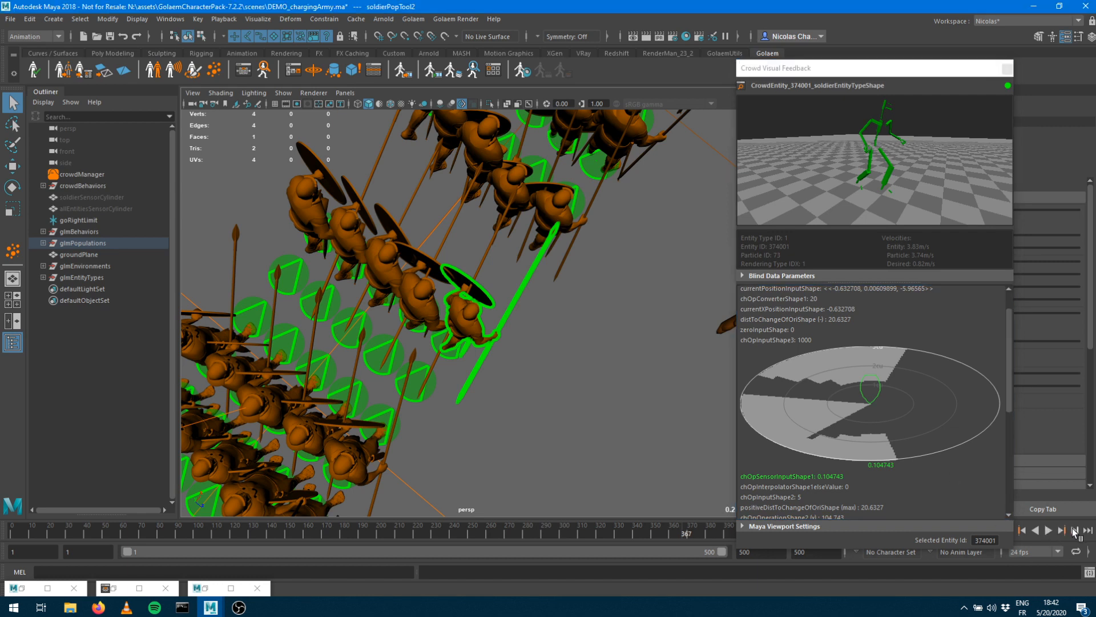
{"action": "left_click", "coordinate": [1072, 528]}
{"action": "left_click", "coordinate": [1073, 528]}
{"action": "left_click", "coordinate": [1073, 528]}
{"action": "left_click", "coordinate": [1073, 528]}
{"action": "left_click", "coordinate": [1073, 528]}
{"action": "left_click", "coordinate": [1072, 528]}
{"action": "left_click", "coordinate": [1072, 528]}
{"action": "left_click", "coordinate": [1075, 531]}
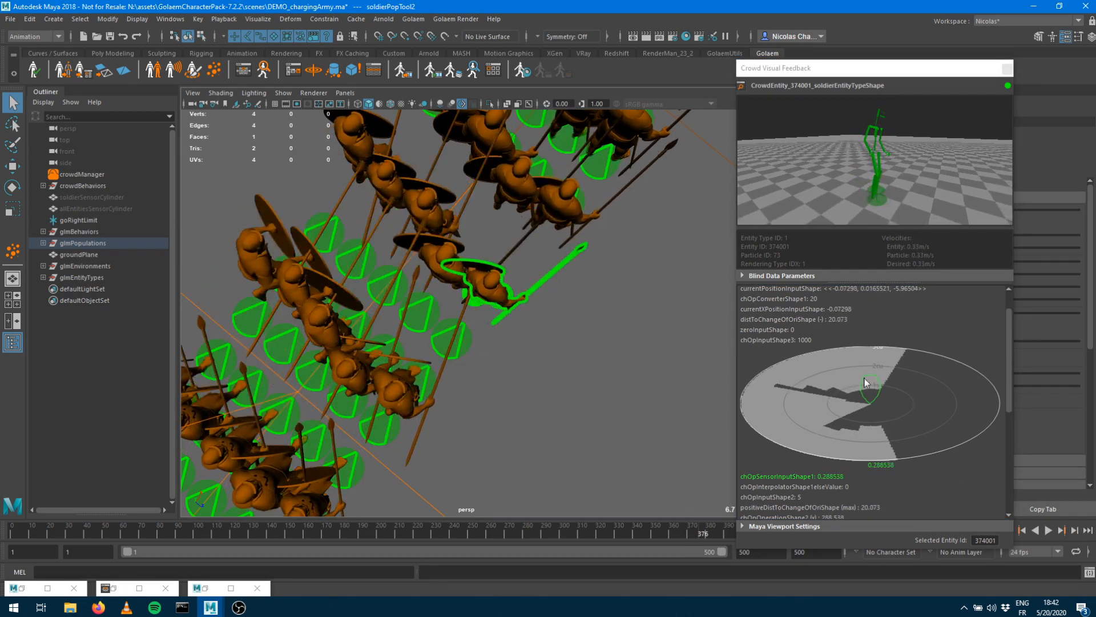
{"action": "left_click", "coordinate": [1077, 533]}
{"action": "left_click", "coordinate": [1077, 533]}
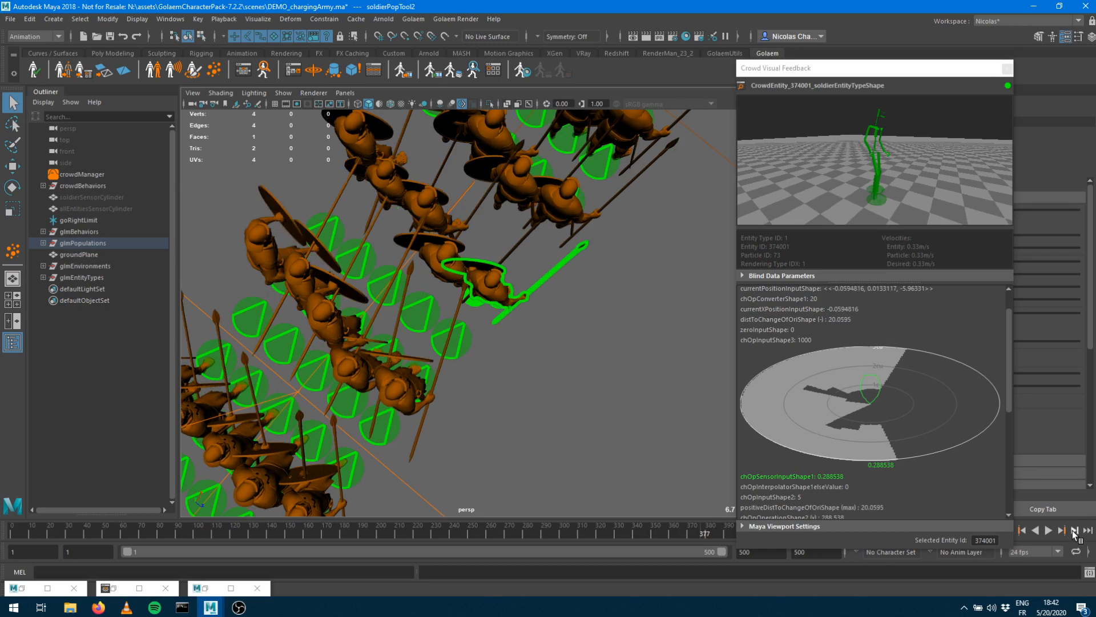
{"action": "left_click", "coordinate": [1077, 533]}
{"action": "left_click", "coordinate": [1077, 534]}
{"action": "left_click", "coordinate": [1077, 533]}
{"action": "left_click", "coordinate": [1077, 533]}
{"action": "left_click", "coordinate": [1077, 533]}
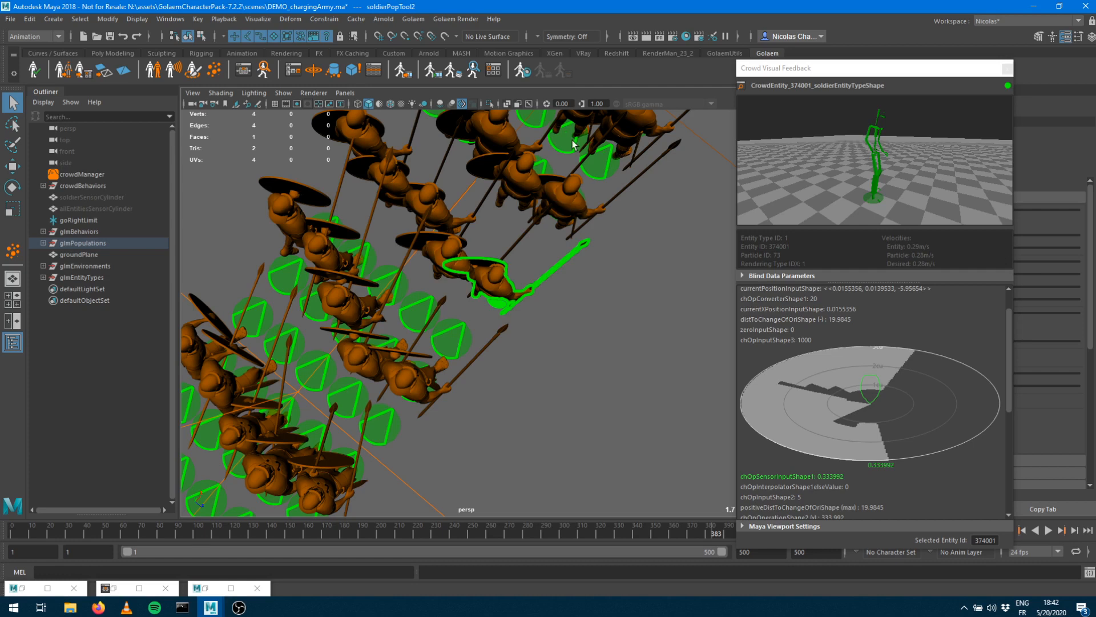
Move the nullLinearSpeedShape node down in the Channel Operator Editor to separate it from the overlapping node, and close the editor
{"action": "left_click", "coordinate": [294, 70]}
{"action": "scroll", "coordinate": [576, 313], "scroll_direction": "up", "scroll_amount": 5}
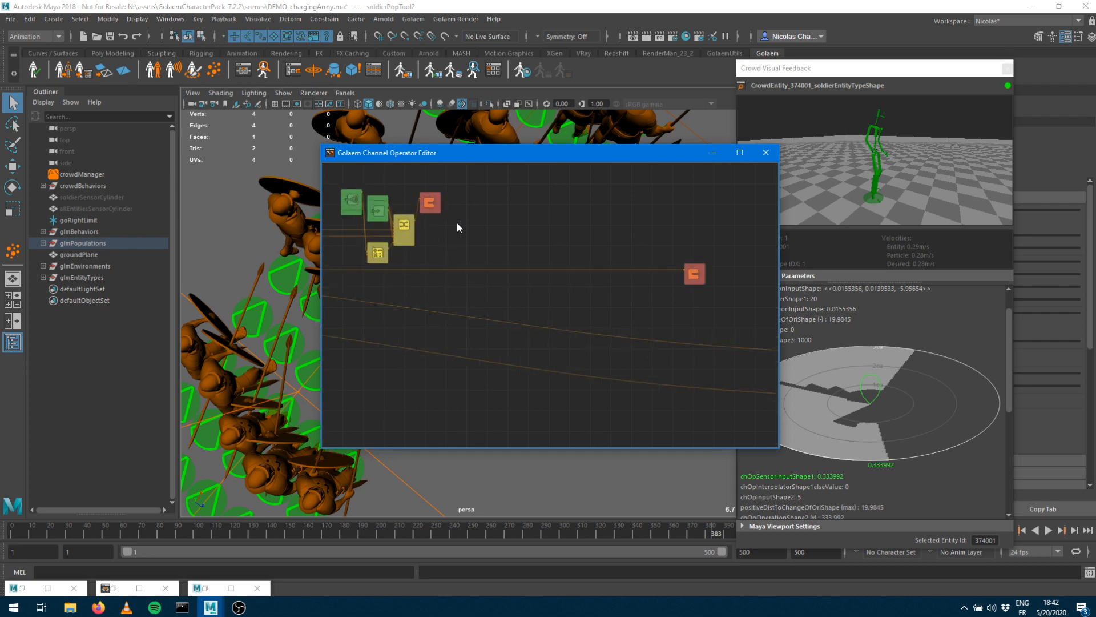
{"action": "left_click_drag", "start_coordinate": [382, 214], "coordinate": [381, 237]}
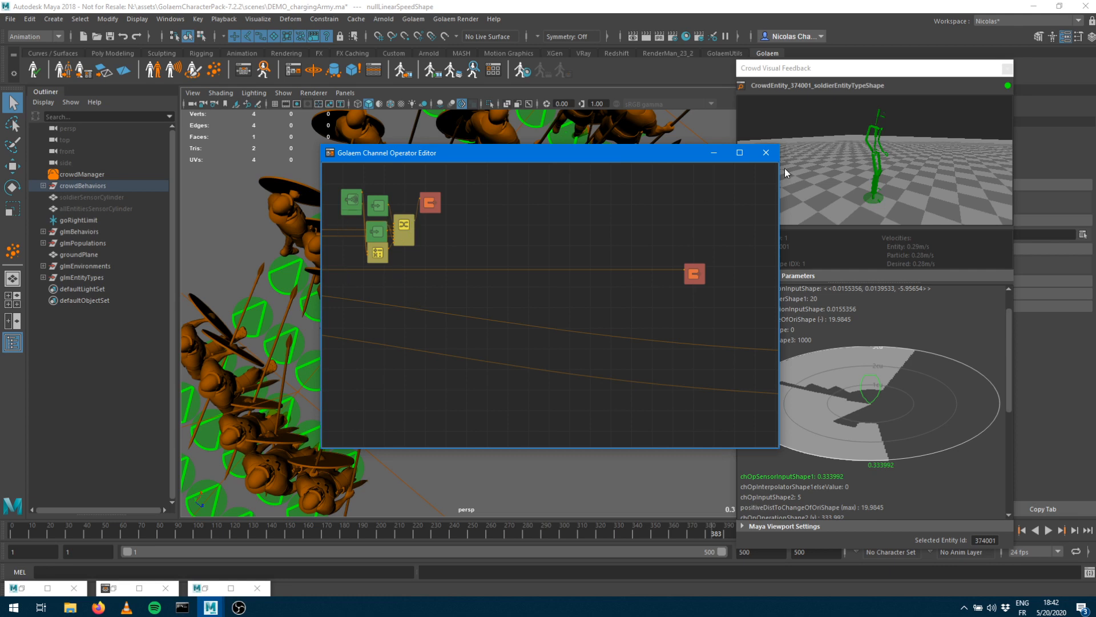
{"action": "left_click", "coordinate": [766, 153]}
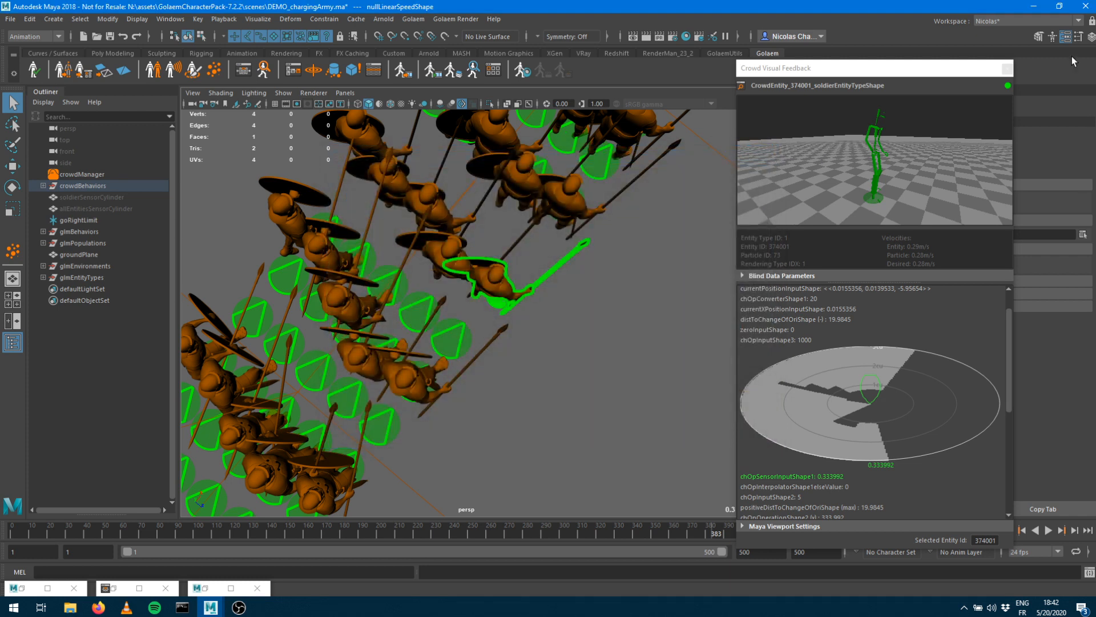
Close Crowd Visual Feedback and examine the soldier columns and the cavalry between them from above and from the front
{"action": "left_click", "coordinate": [1007, 69]}
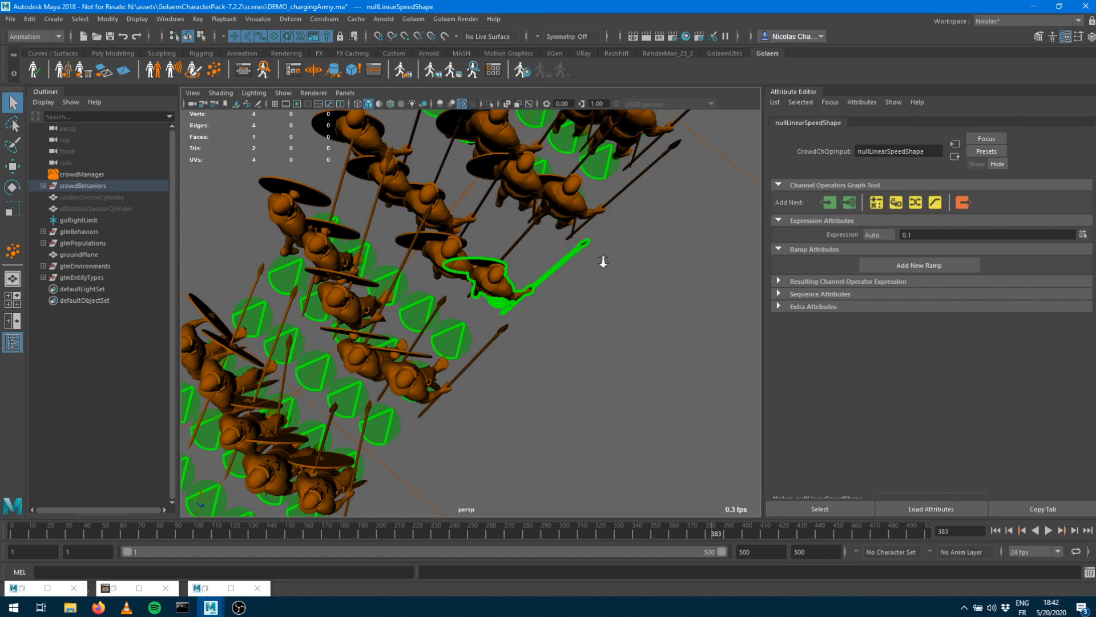
{"action": "right_click_drag", "start_coordinate": [604, 262], "coordinate": [541, 230], "text": "alt"}
{"action": "middle_click_drag", "start_coordinate": [520, 248], "coordinate": [314, 411], "text": "alt"}
{"action": "middle_click_drag", "start_coordinate": [554, 188], "coordinate": [428, 400], "text": "alt"}
{"action": "middle_click_drag", "start_coordinate": [525, 250], "coordinate": [410, 391], "text": "alt"}
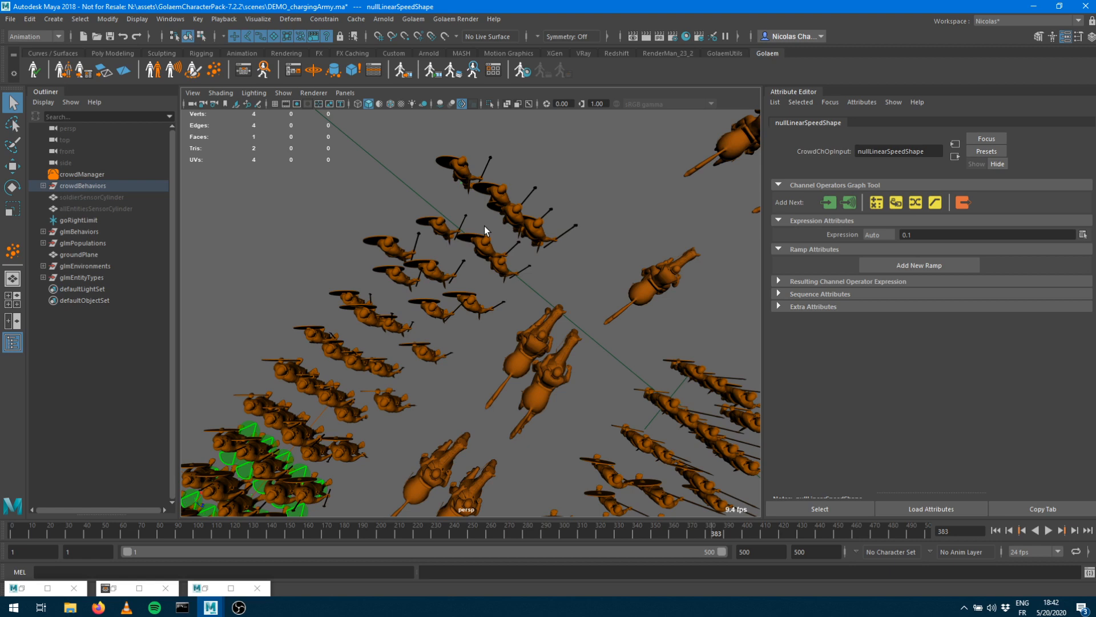
{"action": "left_click_drag", "start_coordinate": [482, 314], "coordinate": [391, 276], "text": "alt"}
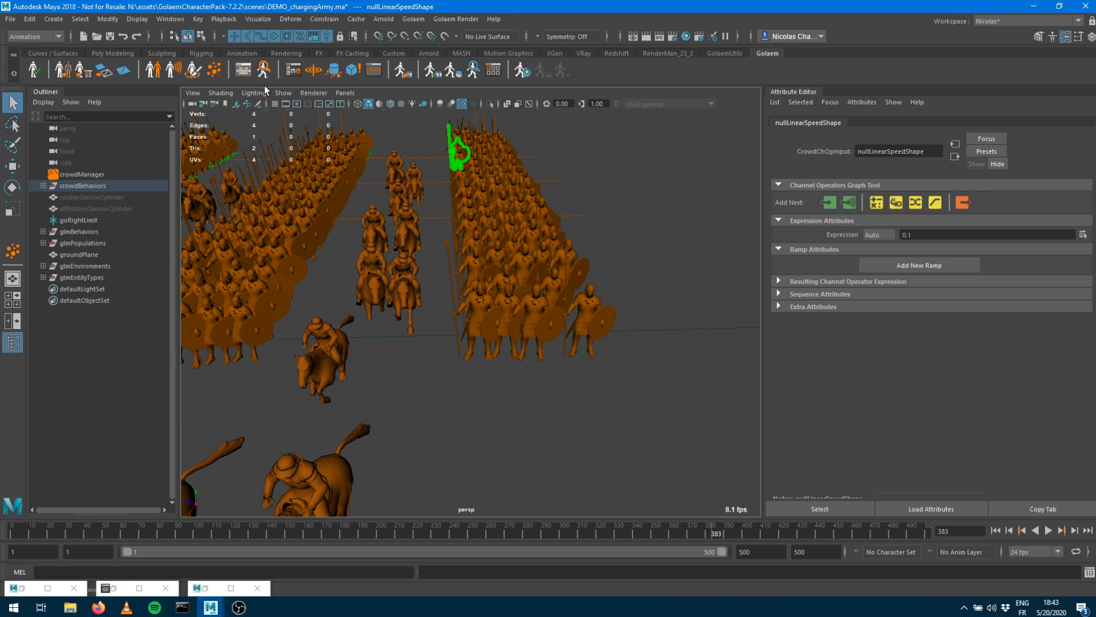
Glance at the soldier graph in the Behavior Editor, minimize it, and view the whole army from farther away
{"action": "left_click", "coordinate": [244, 71]}
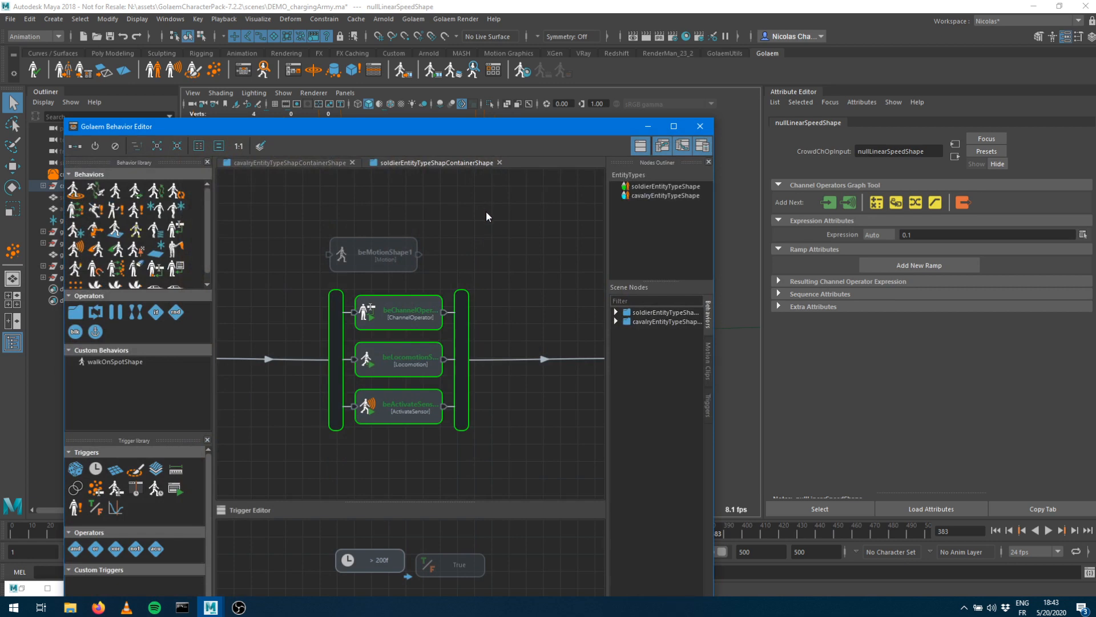
{"action": "left_click", "coordinate": [645, 126]}
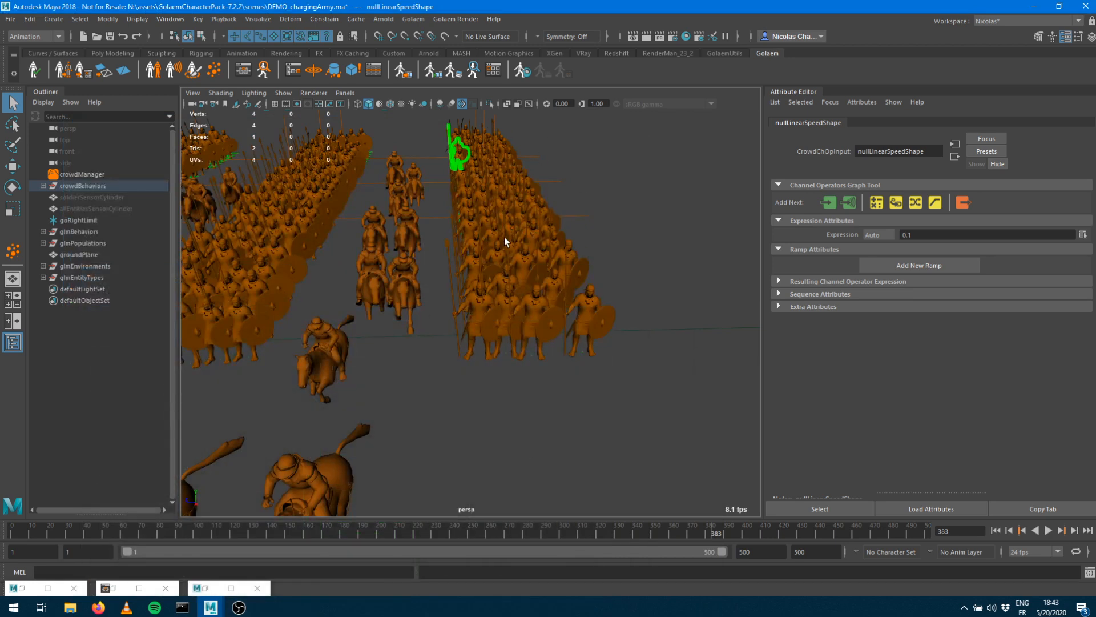
{"action": "left_click_drag", "start_coordinate": [552, 323], "coordinate": [455, 327], "text": "alt"}
{"action": "scroll", "coordinate": [461, 335], "scroll_direction": "down", "scroll_amount": 6}
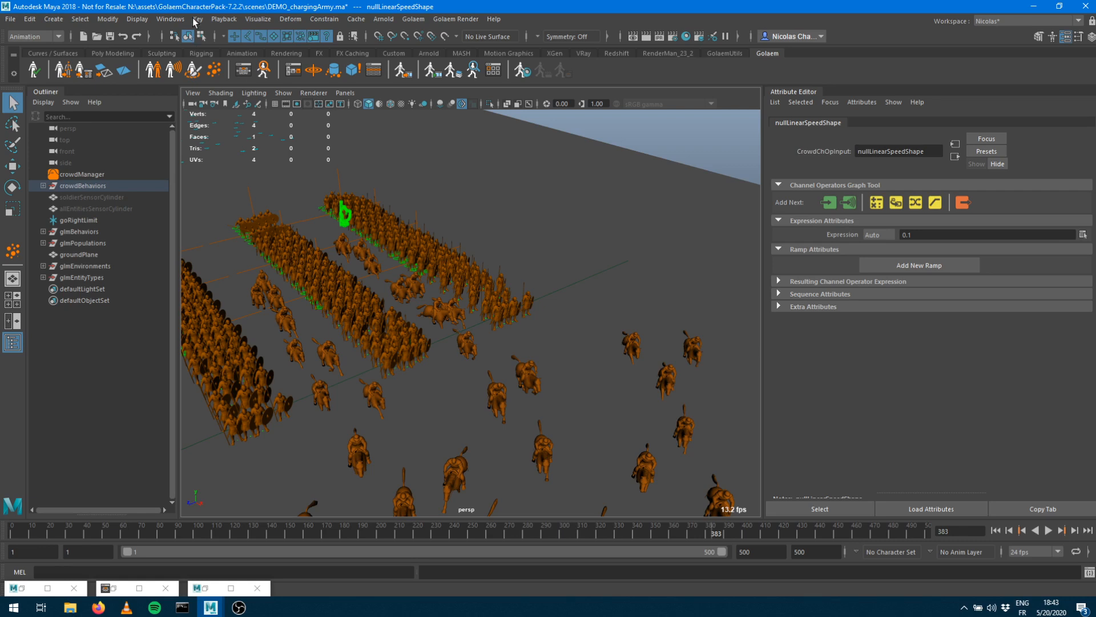
Add an unconnected Navigation behavior beside the soldier's behavior graph, and put the Behavior Editor out of the way
{"action": "left_click", "coordinate": [243, 70]}
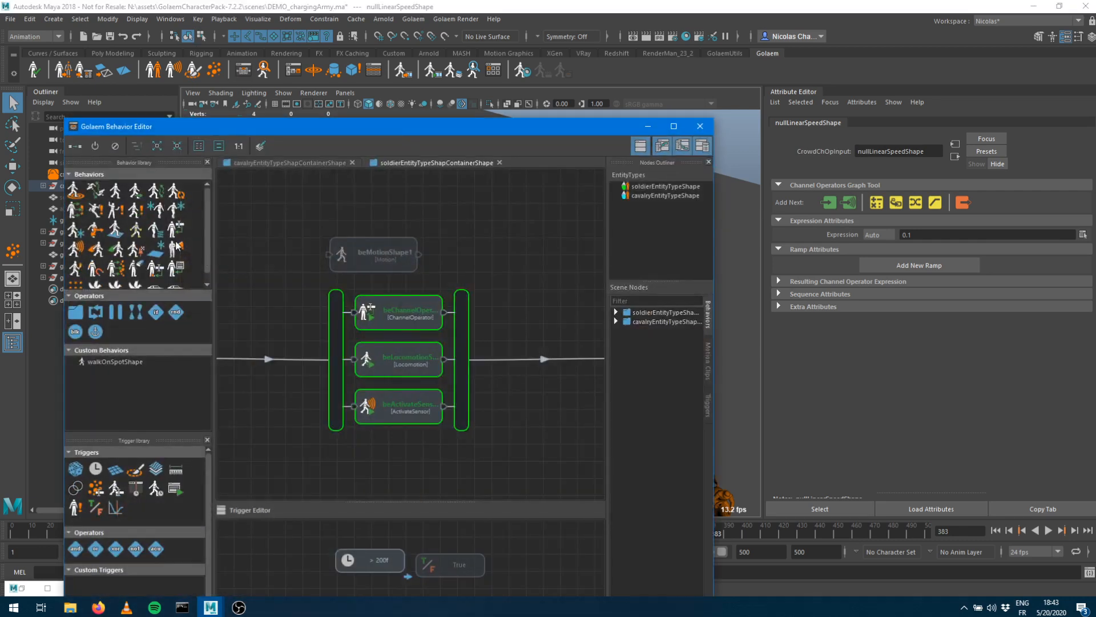
{"action": "left_click_drag", "start_coordinate": [95, 193], "coordinate": [538, 221]}
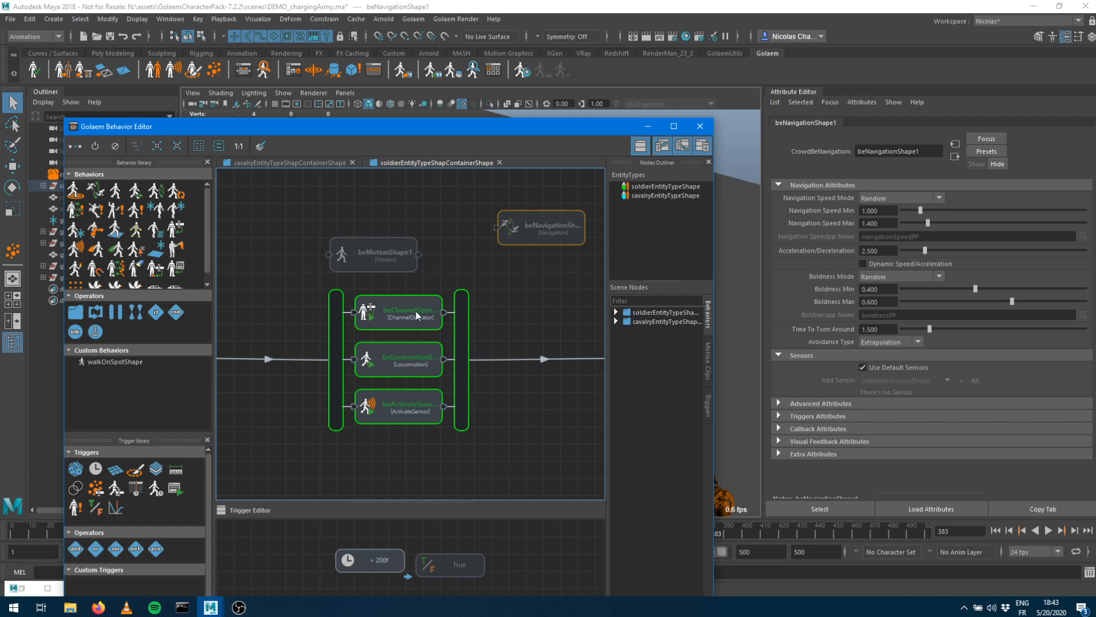
{"action": "left_click_drag", "start_coordinate": [504, 135], "coordinate": [496, 432]}
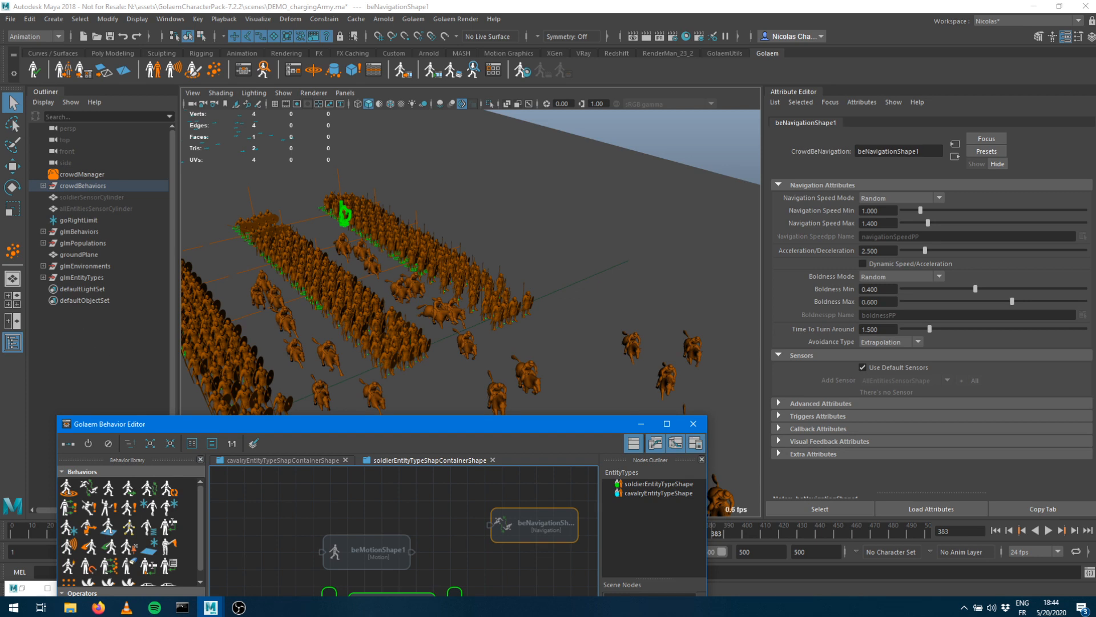
{"action": "left_click", "coordinate": [642, 425]}
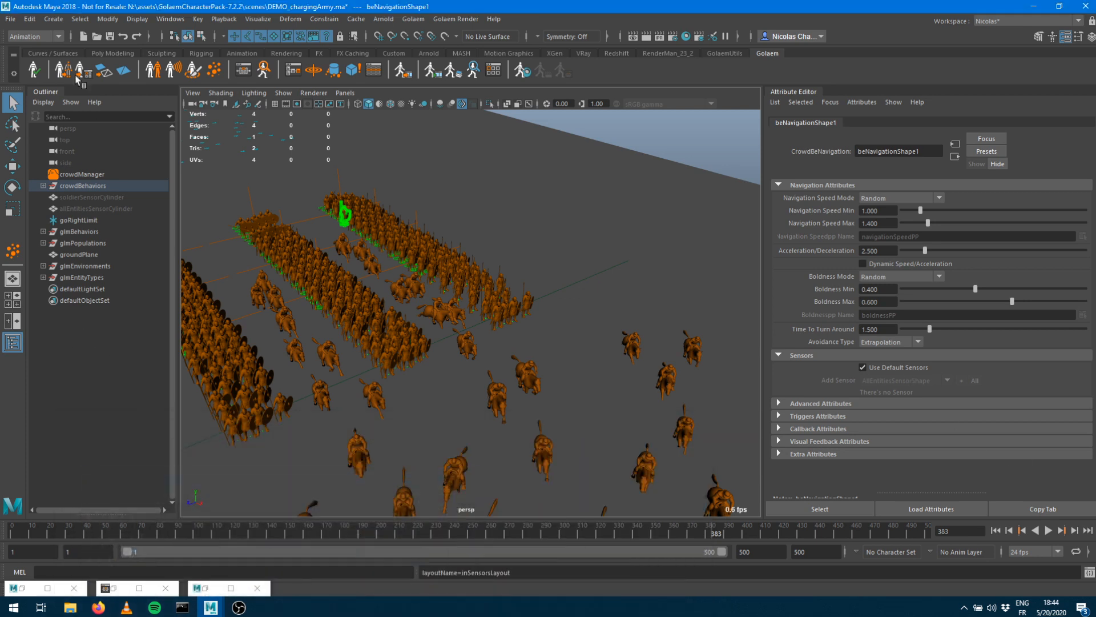
{"action": "left_click", "coordinate": [248, 71]}
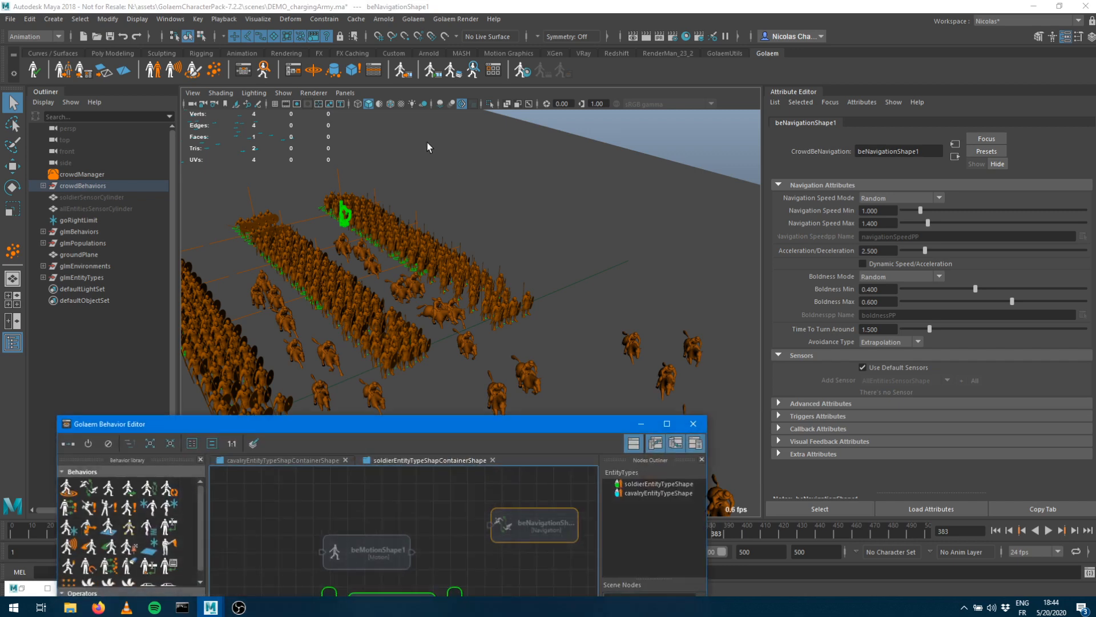
{"action": "left_click_drag", "start_coordinate": [311, 423], "coordinate": [436, 136]}
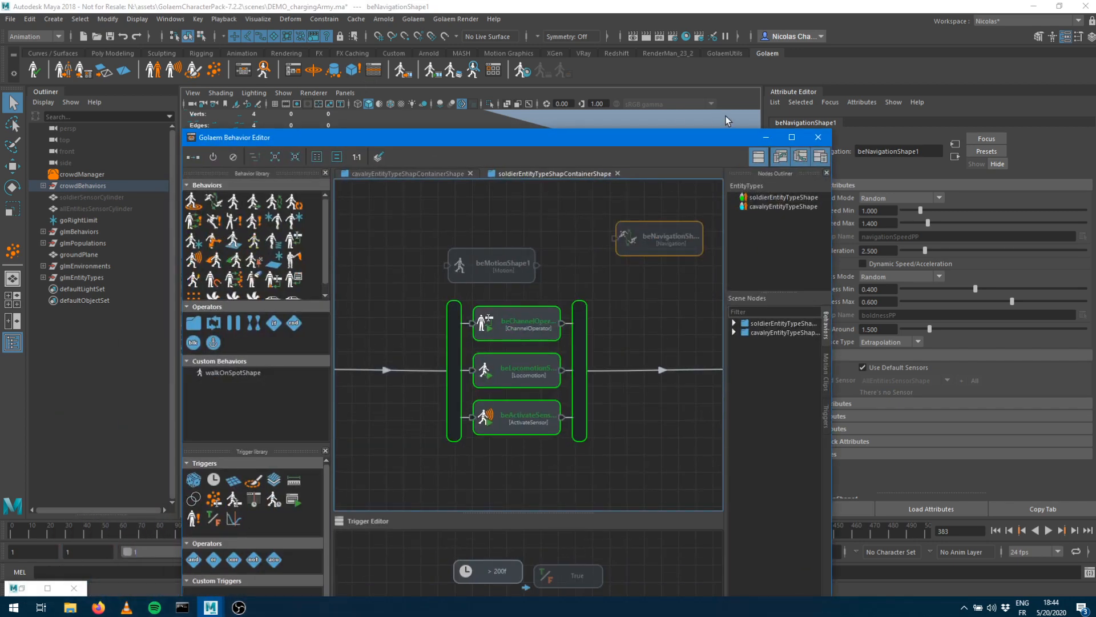
{"action": "left_click", "coordinate": [766, 137]}
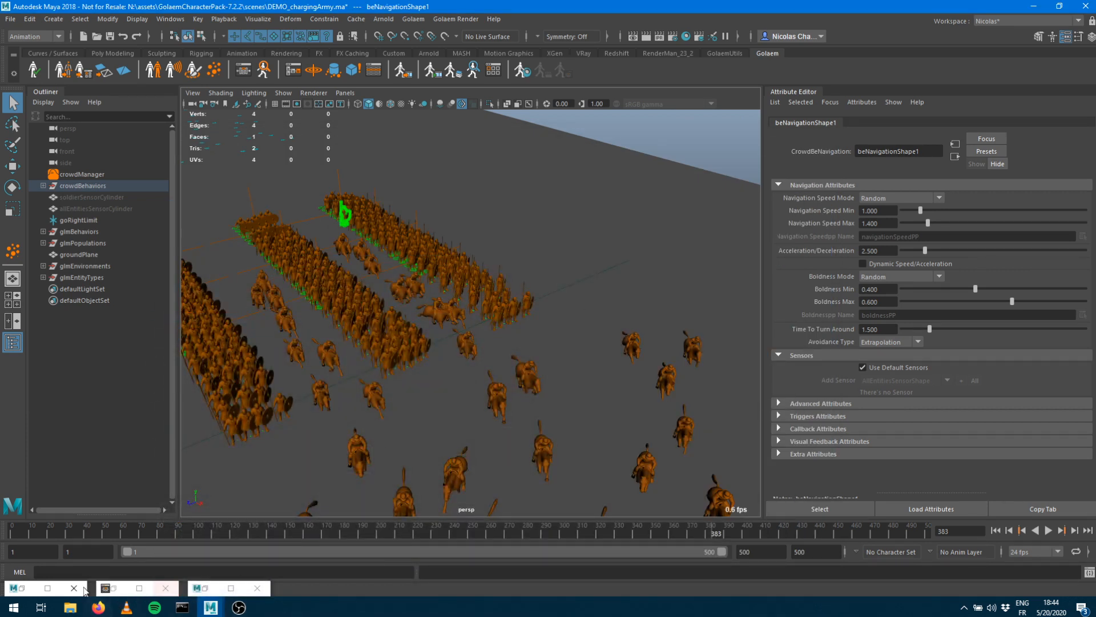
{"action": "left_click", "coordinate": [48, 587]}
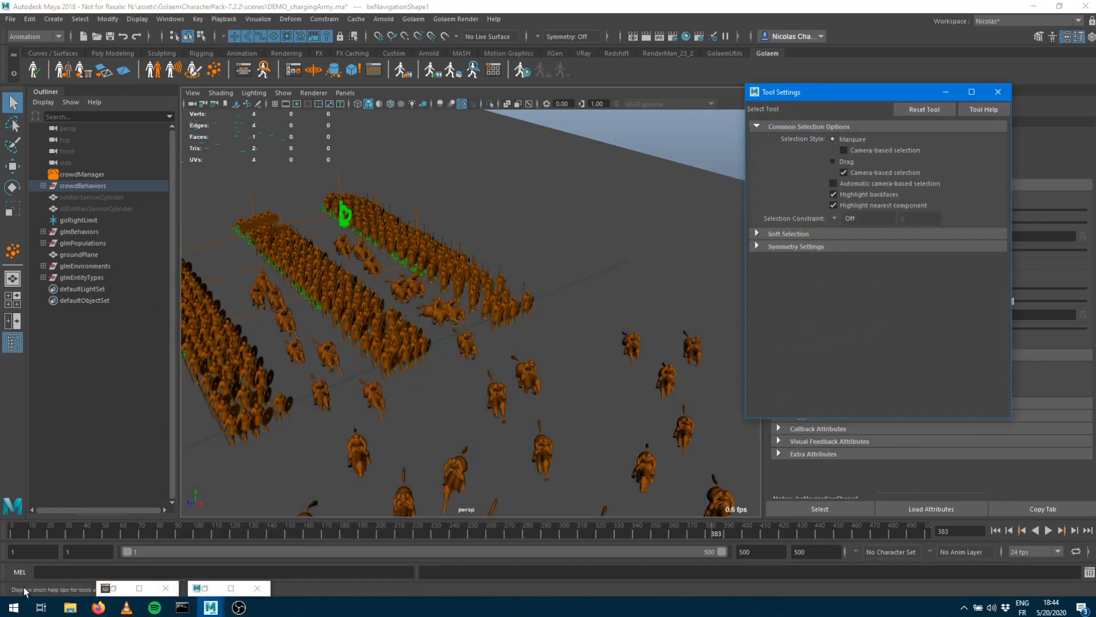
{"action": "left_click", "coordinate": [1005, 95]}
Open the Channel Operator Editor and look over the operator network
{"action": "left_click", "coordinate": [297, 78]}
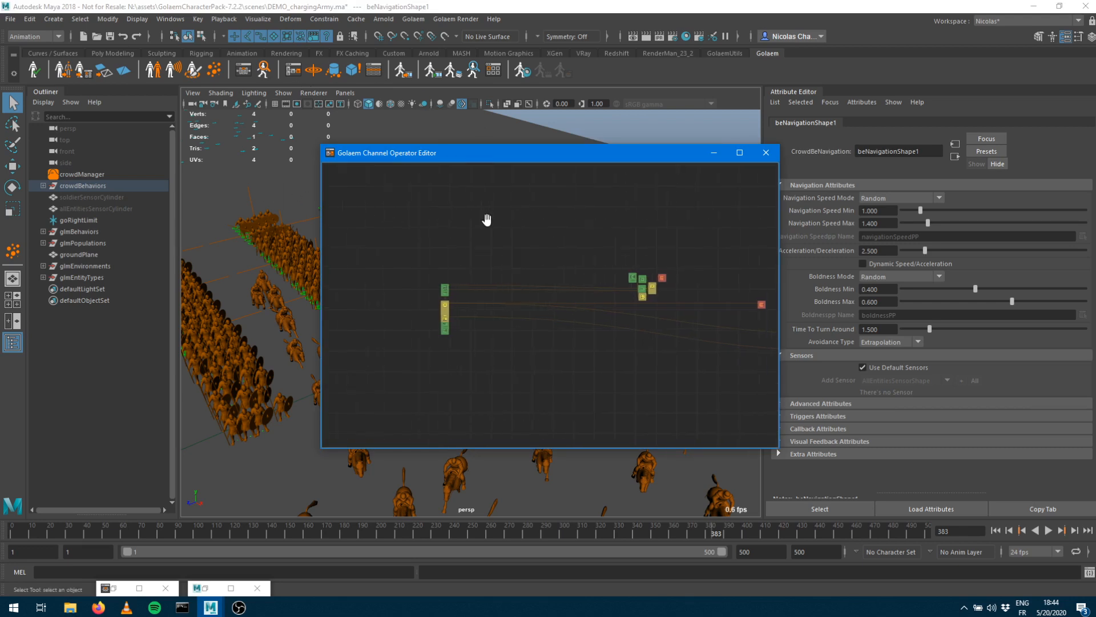
{"action": "scroll", "coordinate": [605, 288], "scroll_direction": "down", "scroll_amount": 2}
{"action": "scroll", "coordinate": [611, 296], "scroll_direction": "up", "scroll_amount": 3}
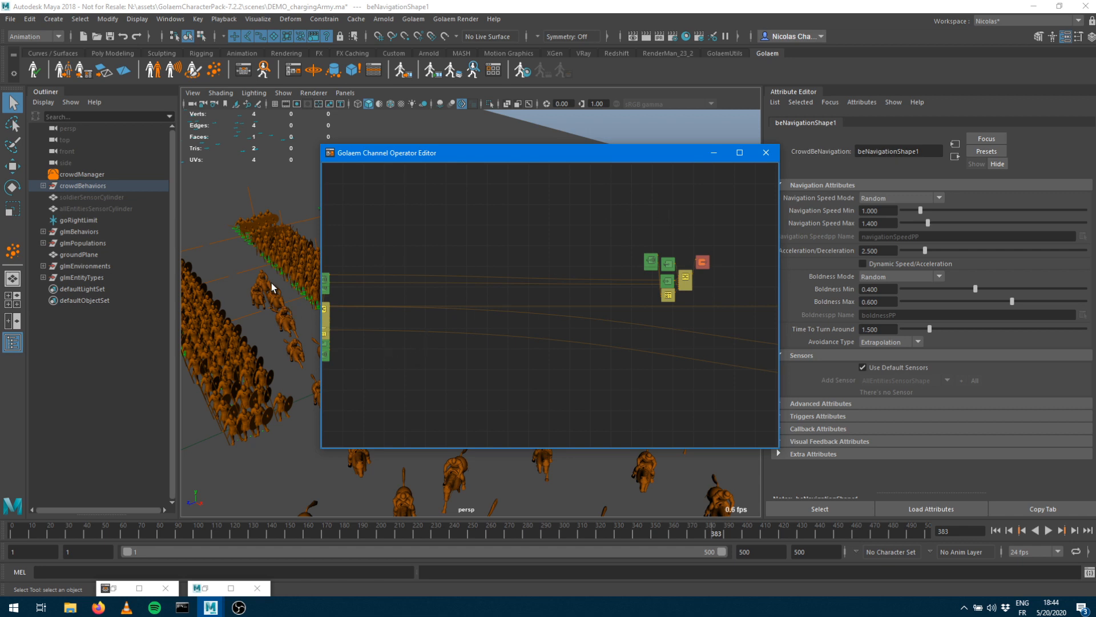
Inspect the output channels of beChannelOperatorShape2 in the soldier graph and view their nodes up close in the Channel Operator Editor
{"action": "left_click", "coordinate": [244, 70]}
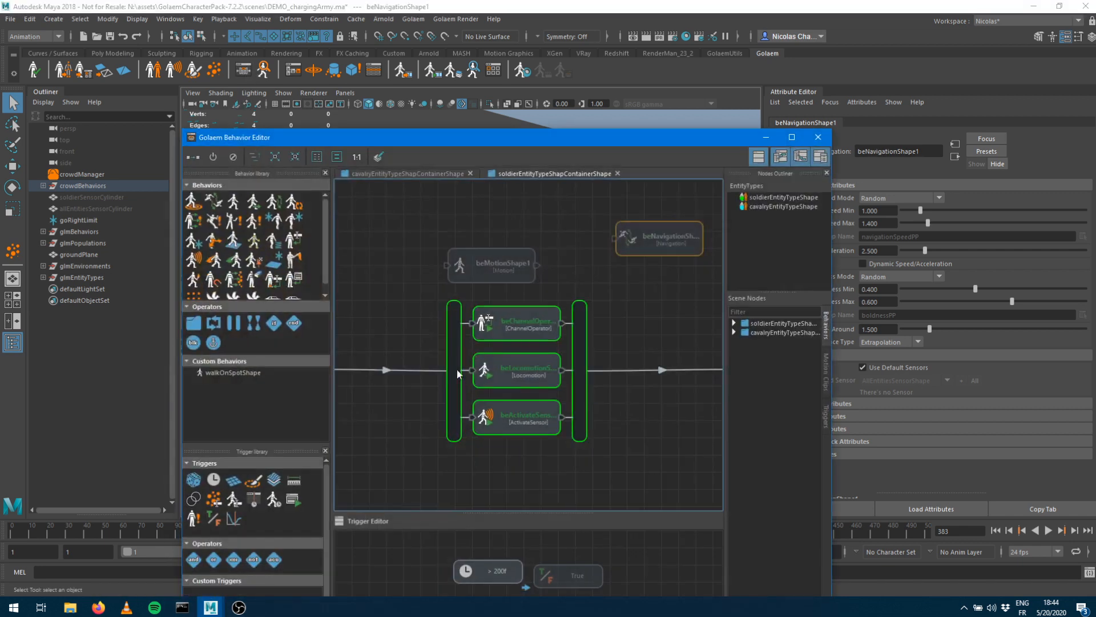
{"action": "left_click", "coordinate": [674, 311]}
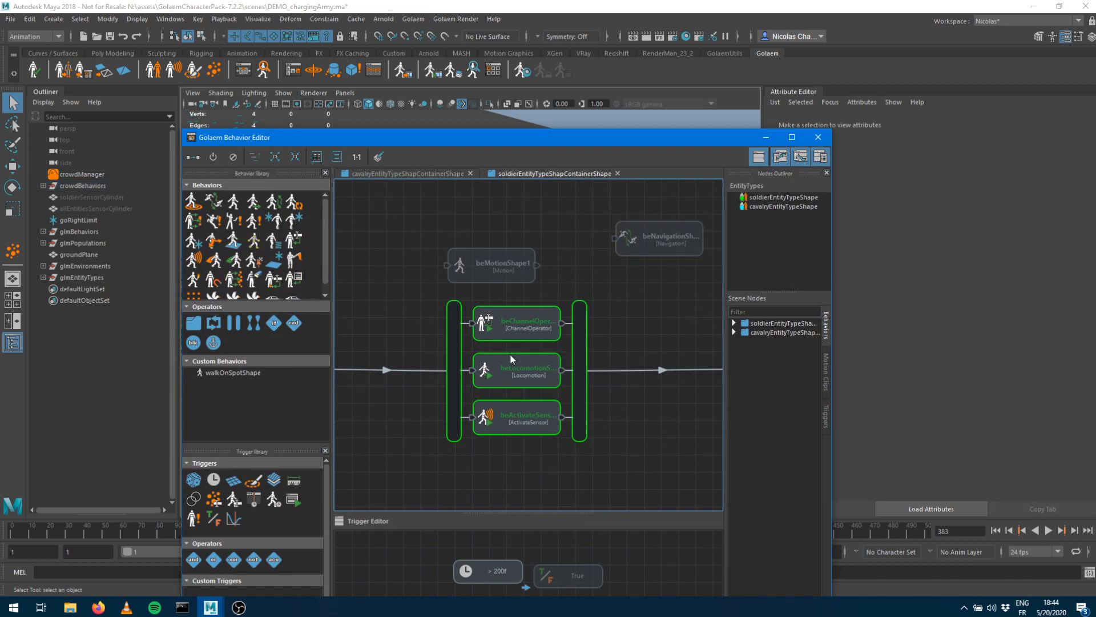
{"action": "left_click", "coordinate": [501, 334]}
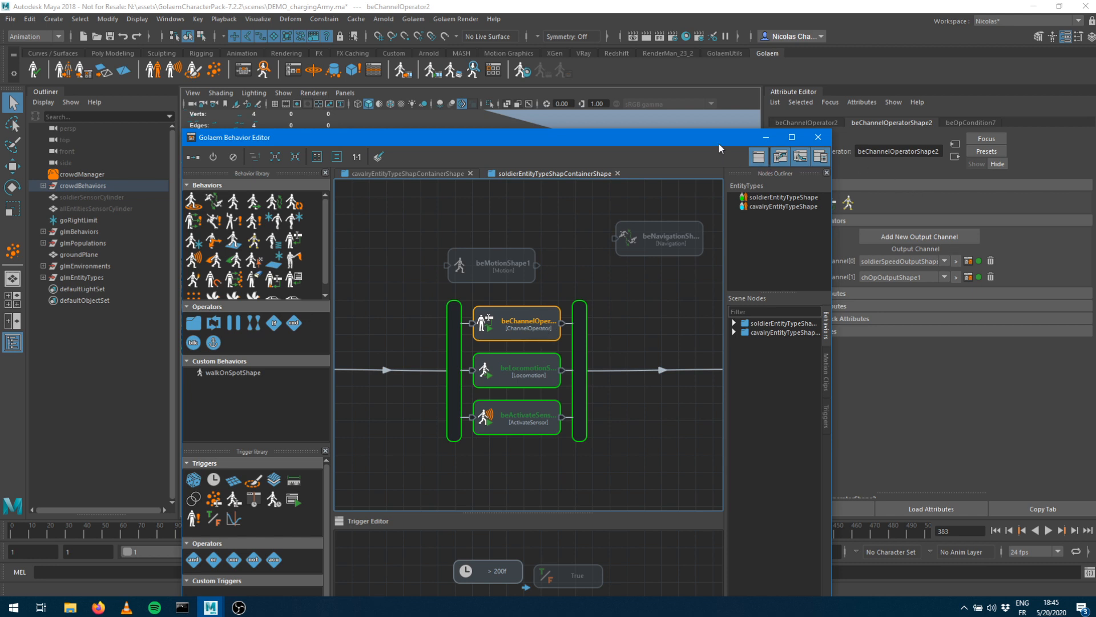
{"action": "left_click_drag", "start_coordinate": [718, 143], "coordinate": [600, 128]}
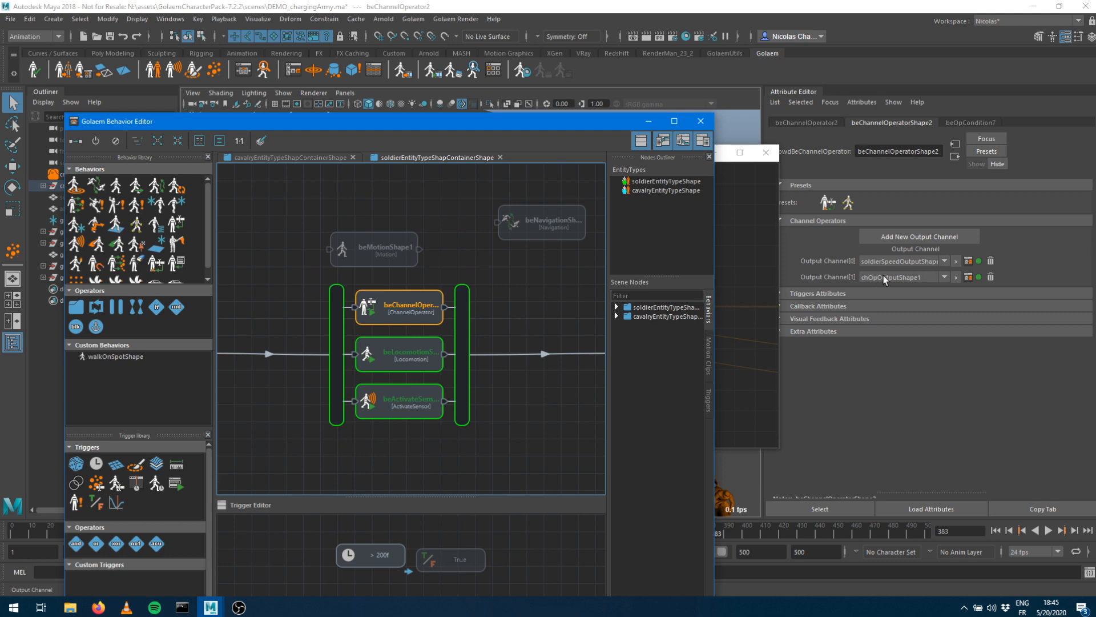
{"action": "scroll", "coordinate": [690, 269], "scroll_direction": "up", "scroll_amount": 6}
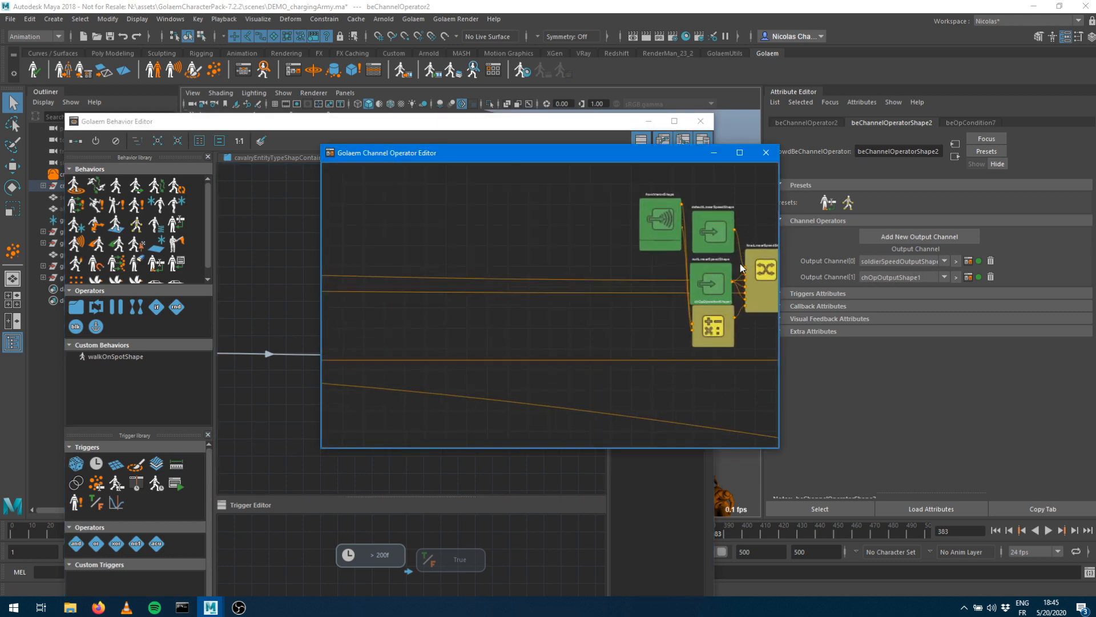
Inspect the channels of linearSpeedOutputShape and angularSpeedOutputShape, undoing the accidental node move
{"action": "middle_click_drag", "start_coordinate": [528, 247], "coordinate": [219, 299]}
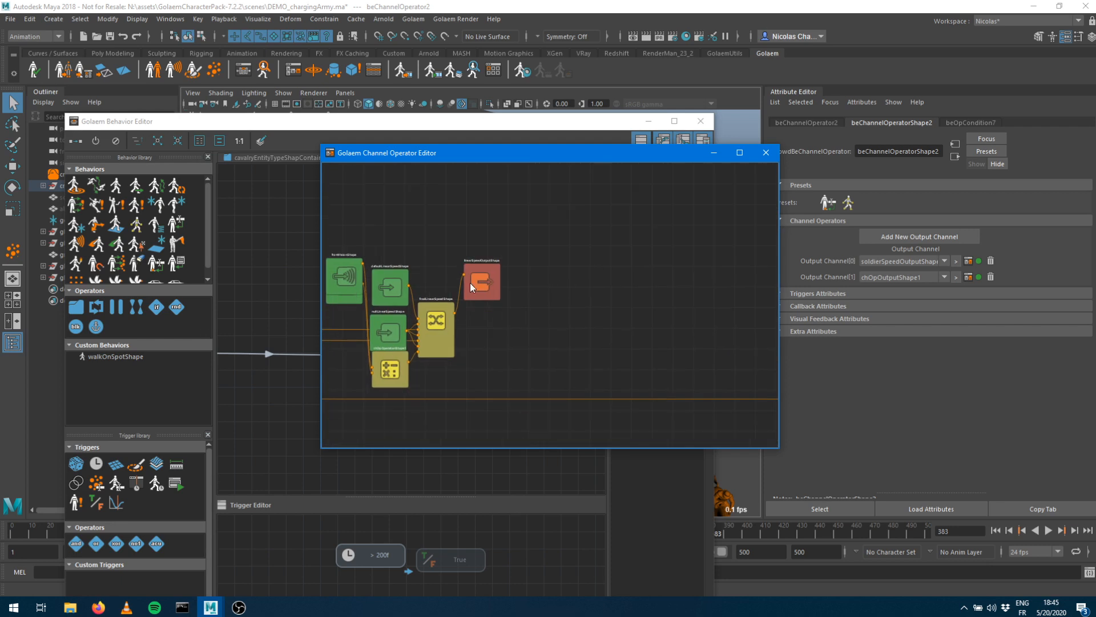
{"action": "scroll", "coordinate": [514, 281], "scroll_direction": "up", "scroll_amount": 3}
{"action": "scroll", "coordinate": [509, 302], "scroll_direction": "up", "scroll_amount": 2}
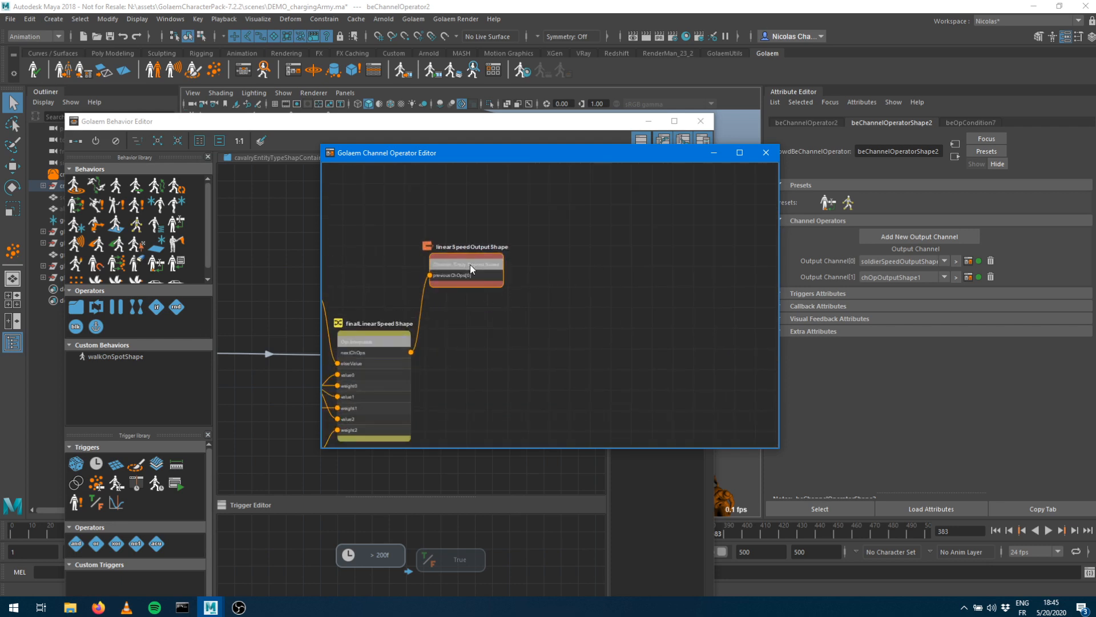
{"action": "left_click_drag", "start_coordinate": [470, 266], "coordinate": [535, 378]}
{"action": "scroll", "coordinate": [548, 370], "scroll_direction": "down", "scroll_amount": 4}
{"action": "scroll", "coordinate": [564, 359], "scroll_direction": "up", "scroll_amount": 5}
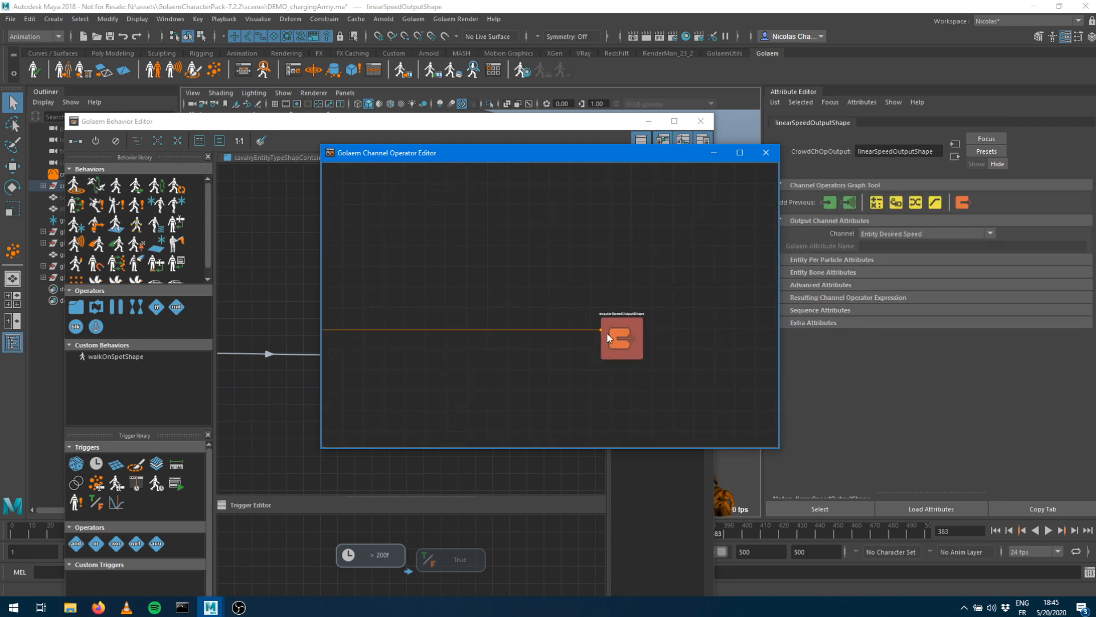
{"action": "left_click_drag", "start_coordinate": [624, 317], "coordinate": [232, 297]}
{"action": "key", "text": "ctrl+z"}
Find soldierSpeedOutputShape in the operator network and inspect its channel up close
{"action": "scroll", "coordinate": [556, 277], "scroll_direction": "down", "scroll_amount": 6}
{"action": "middle_click_drag", "start_coordinate": [649, 286], "coordinate": [293, 239]}
{"action": "scroll", "coordinate": [677, 297], "scroll_direction": "up", "scroll_amount": 6}
{"action": "middle_click_drag", "start_coordinate": [450, 269], "coordinate": [197, 183]}
{"action": "middle_click_drag", "start_coordinate": [541, 307], "coordinate": [541, 219]}
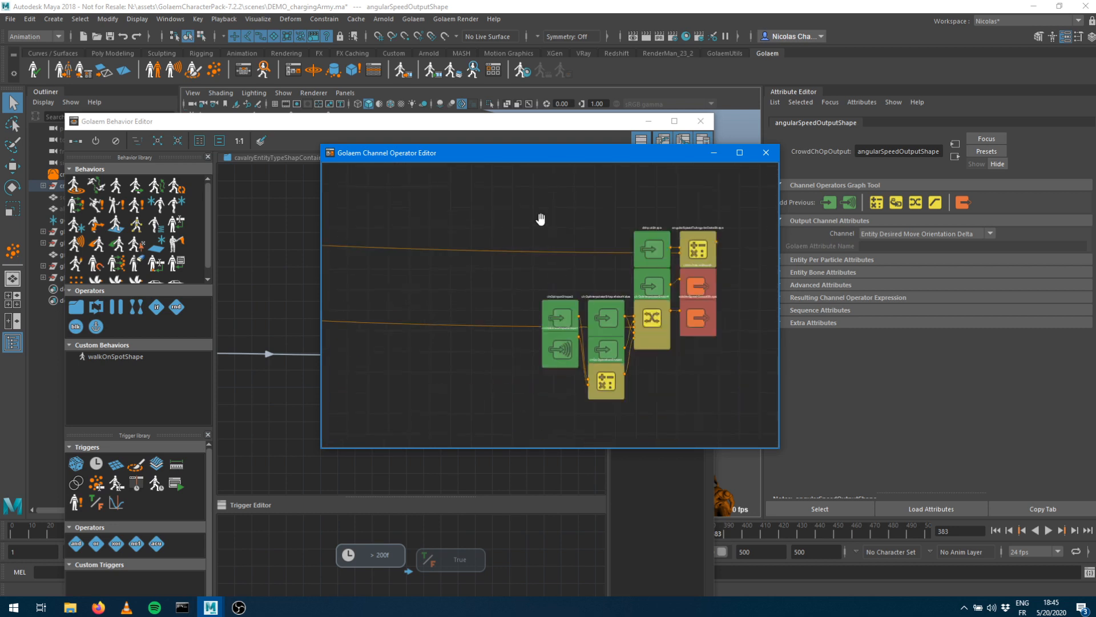
{"action": "scroll", "coordinate": [741, 298], "scroll_direction": "up", "scroll_amount": 5}
{"action": "left_click", "coordinate": [683, 320]}
{"action": "scroll", "coordinate": [674, 371], "scroll_direction": "up", "scroll_amount": 3}
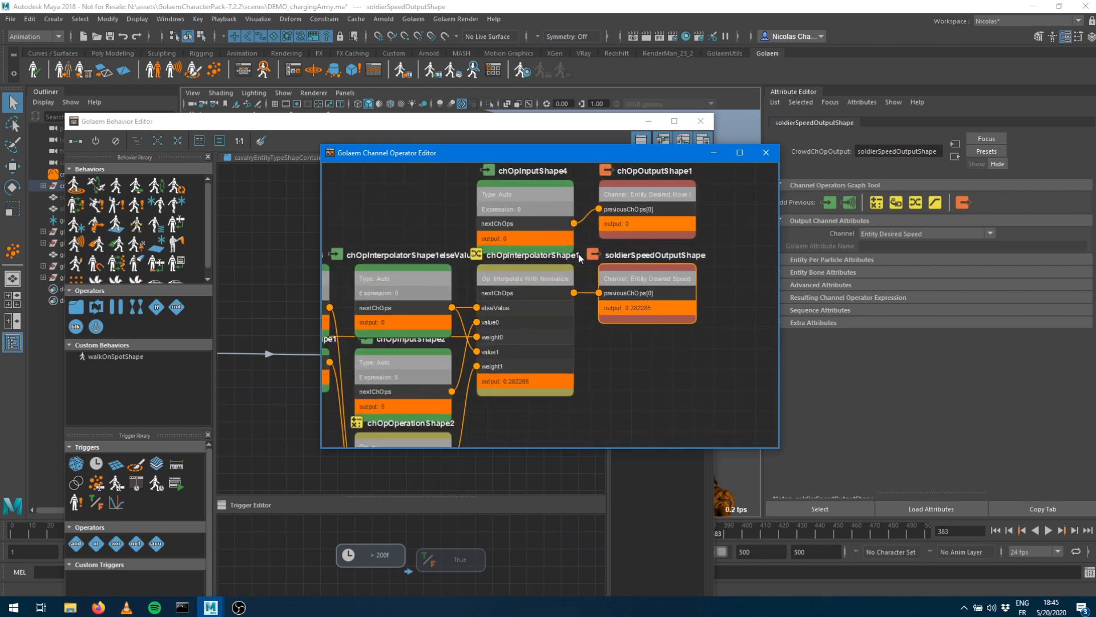
Spread out chOpInputShape4, soldierSpeedOutputShape and chOpInterpolatorShape1, and inspect the interpolator's multiplexer mode
{"action": "left_click_drag", "start_coordinate": [523, 203], "coordinate": [510, 170]}
{"action": "left_click", "coordinate": [666, 311]}
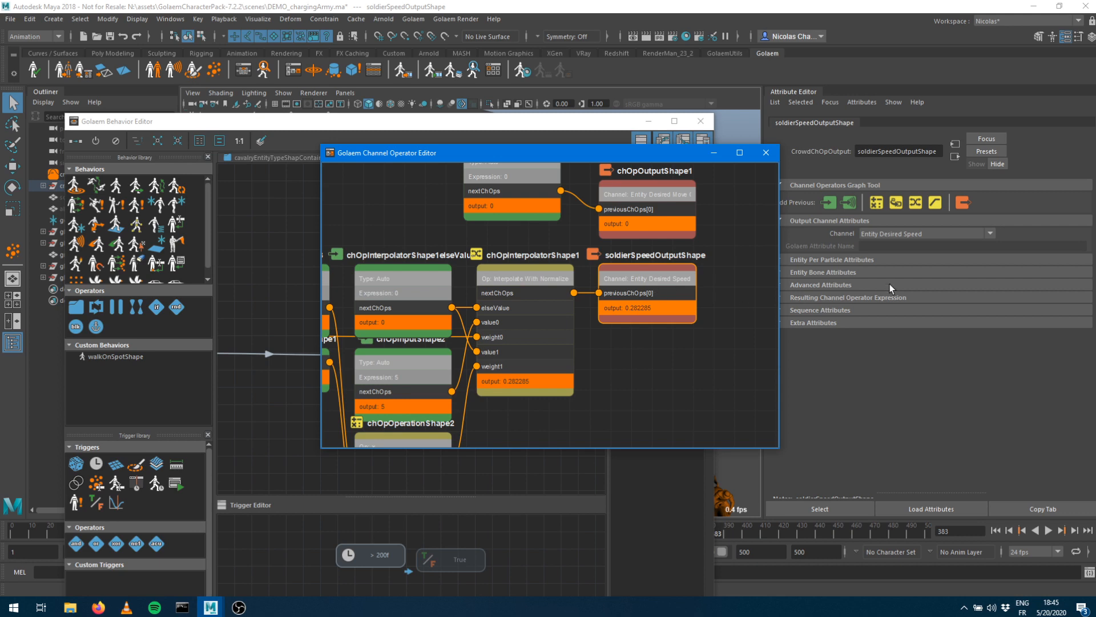
{"action": "left_click_drag", "start_coordinate": [674, 298], "coordinate": [677, 313]}
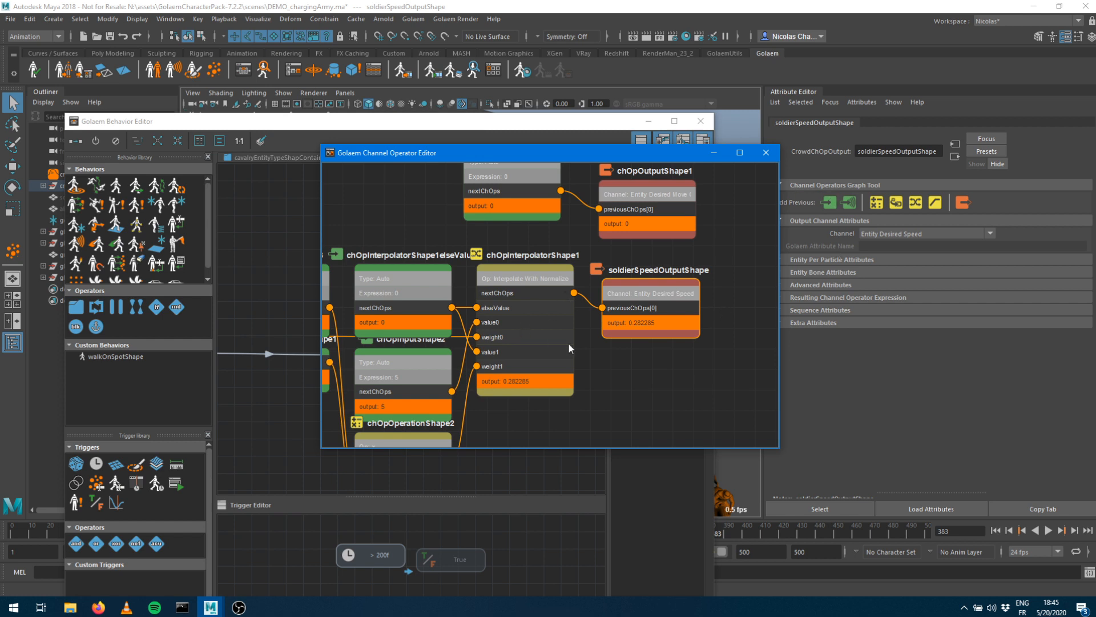
{"action": "left_click_drag", "start_coordinate": [649, 284], "coordinate": [663, 274]}
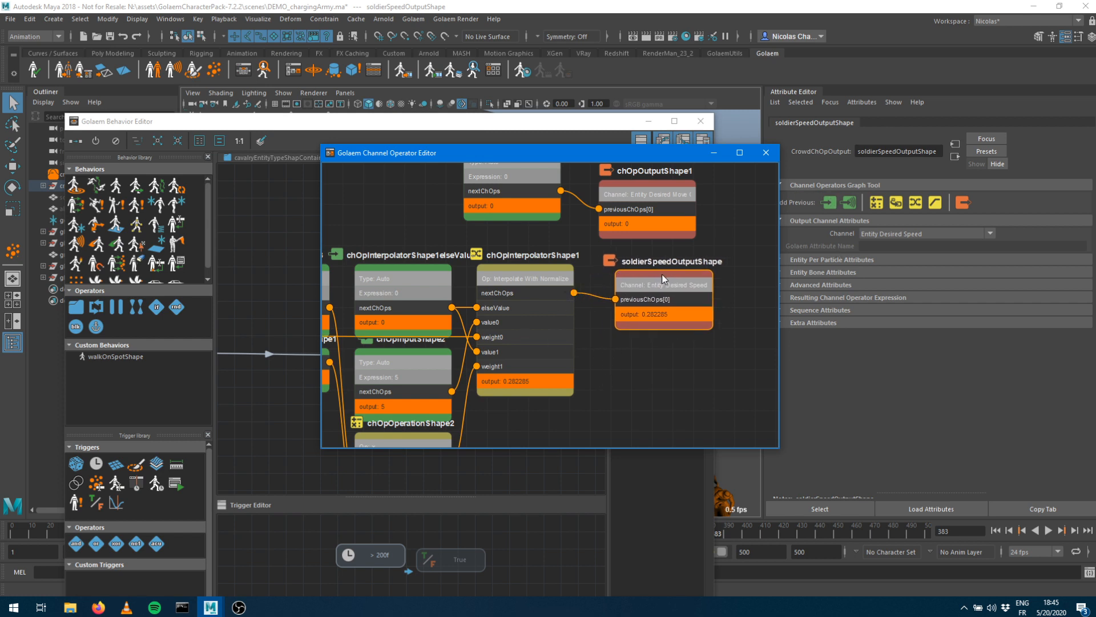
{"action": "left_click", "coordinate": [529, 278]}
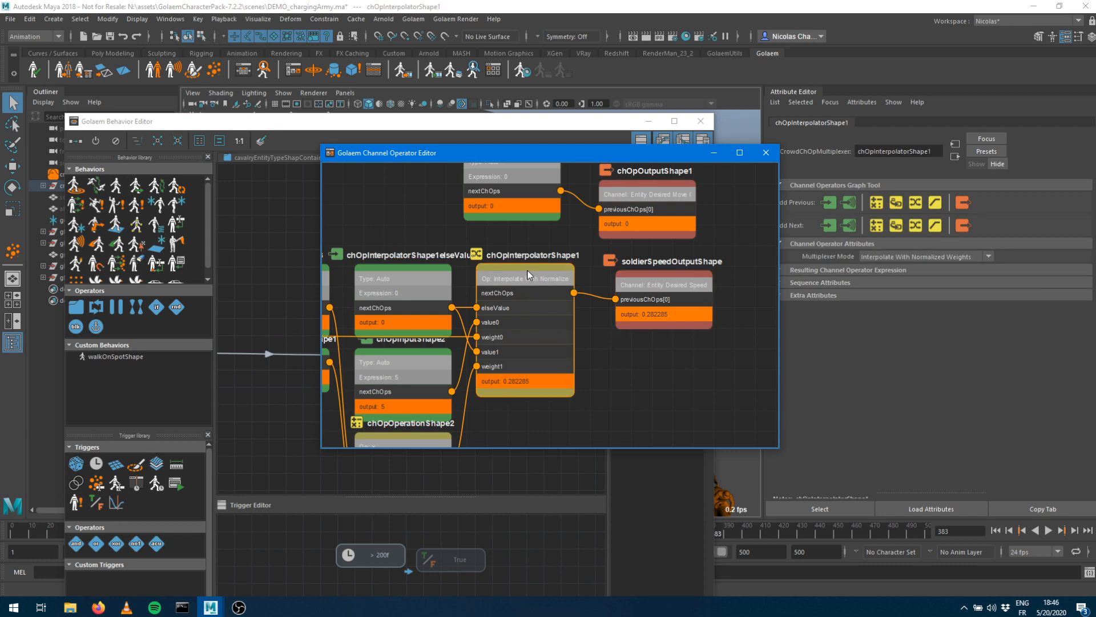
{"action": "left_click_drag", "start_coordinate": [532, 276], "coordinate": [543, 274]}
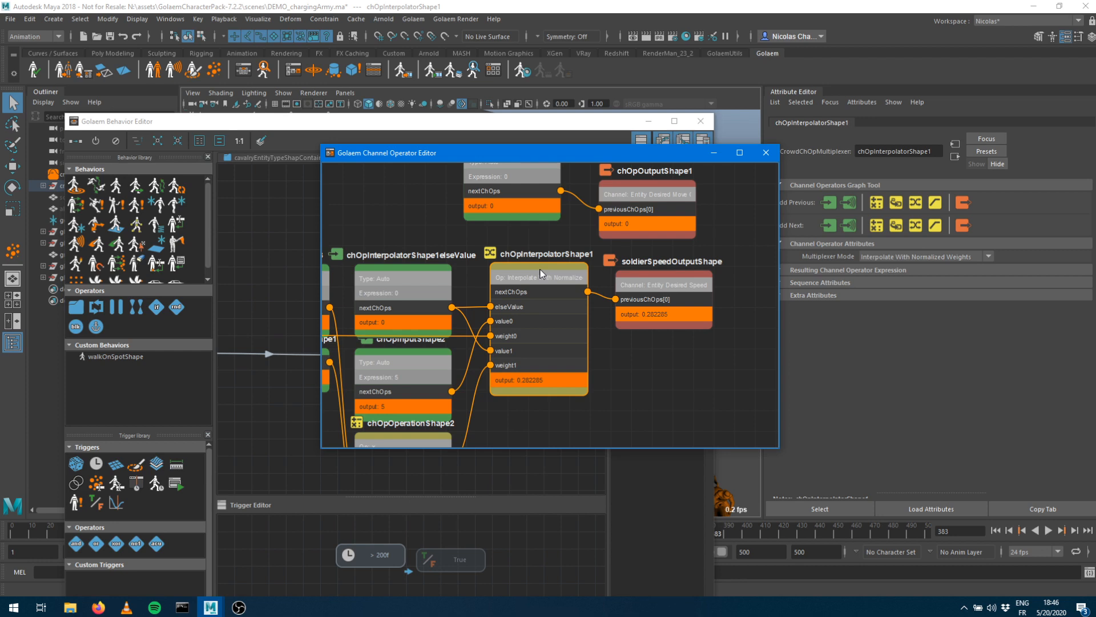
{"action": "left_click_drag", "start_coordinate": [540, 270], "coordinate": [575, 267]}
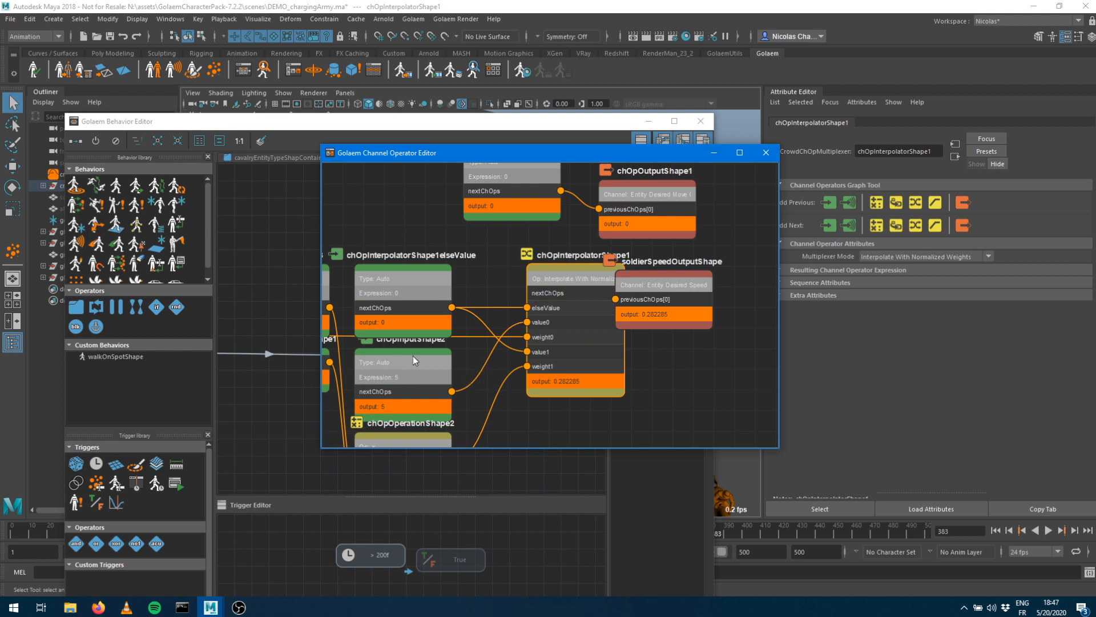
Place chOpInputShape2 above chOpInterpolatorShape1elseValue and inspect the expression of the else-value input
{"action": "left_click_drag", "start_coordinate": [444, 341], "coordinate": [389, 164]}
{"action": "mouse_move", "coordinate": [403, 269]}
{"action": "left_mouse_down"}
{"action": "mouse_move", "coordinate": [405, 306]}
{"action": "mouse_move", "coordinate": [402, 271]}
{"action": "left_mouse_up"}
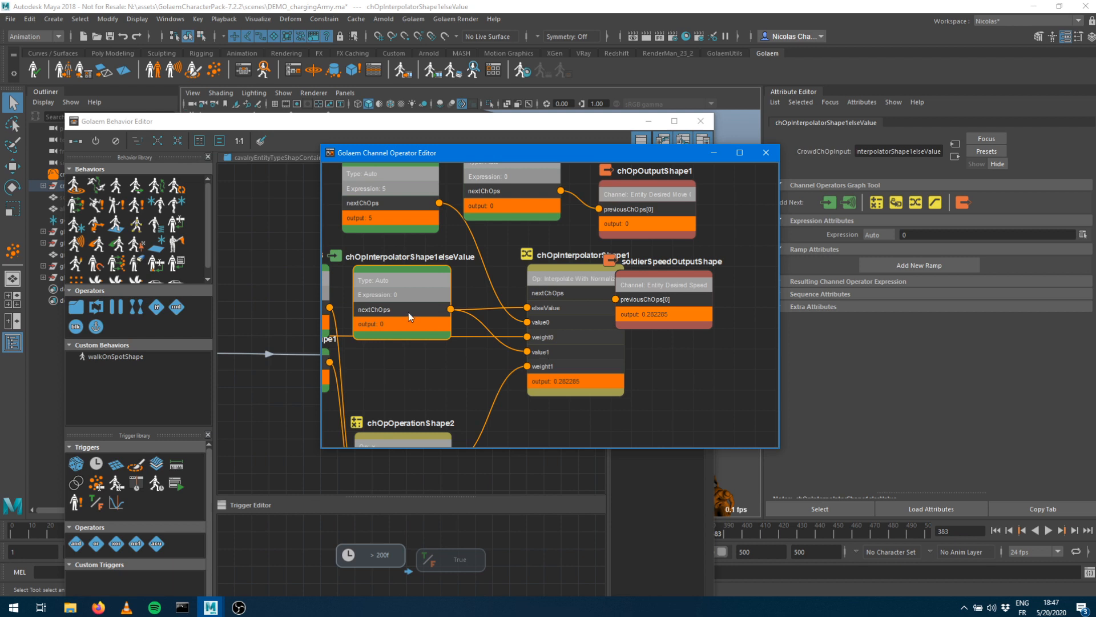
{"action": "middle_click_drag", "start_coordinate": [447, 328], "coordinate": [479, 392]}
{"action": "mouse_move", "coordinate": [439, 247]}
{"action": "left_mouse_down"}
{"action": "mouse_move", "coordinate": [457, 263]}
{"action": "mouse_move", "coordinate": [454, 246]}
{"action": "left_mouse_up"}
{"action": "left_click_drag", "start_coordinate": [445, 351], "coordinate": [451, 312]}
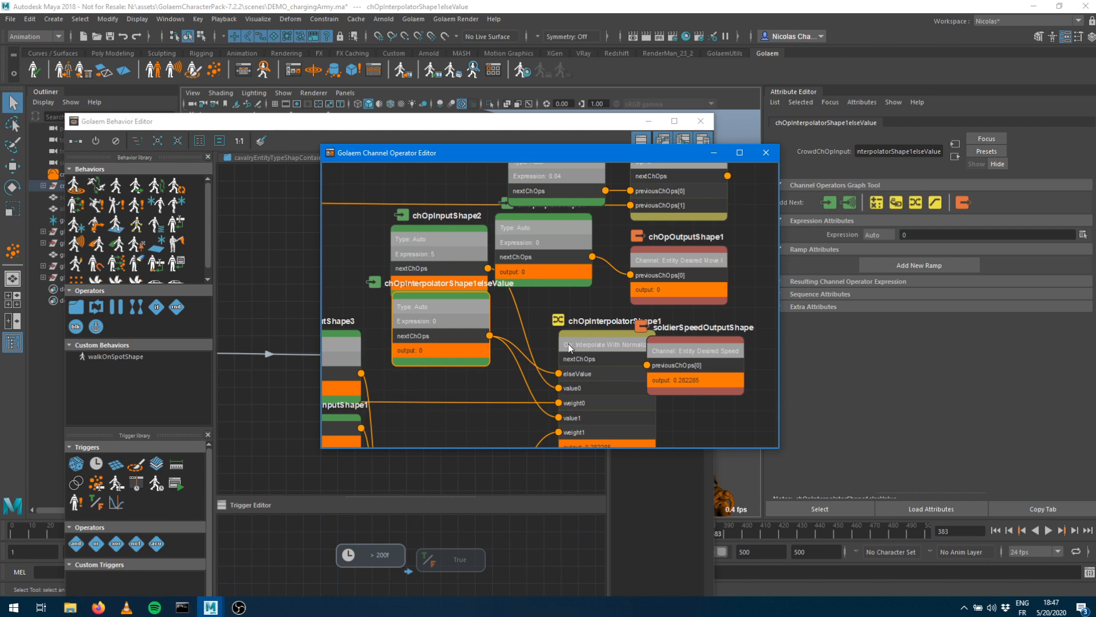
Move chOpInputShape3 below chOpSensorInputShape1, beside the chOpOperationShape2 node it feeds
{"action": "middle_click_drag", "start_coordinate": [478, 363], "coordinate": [522, 178], "text": "alt"}
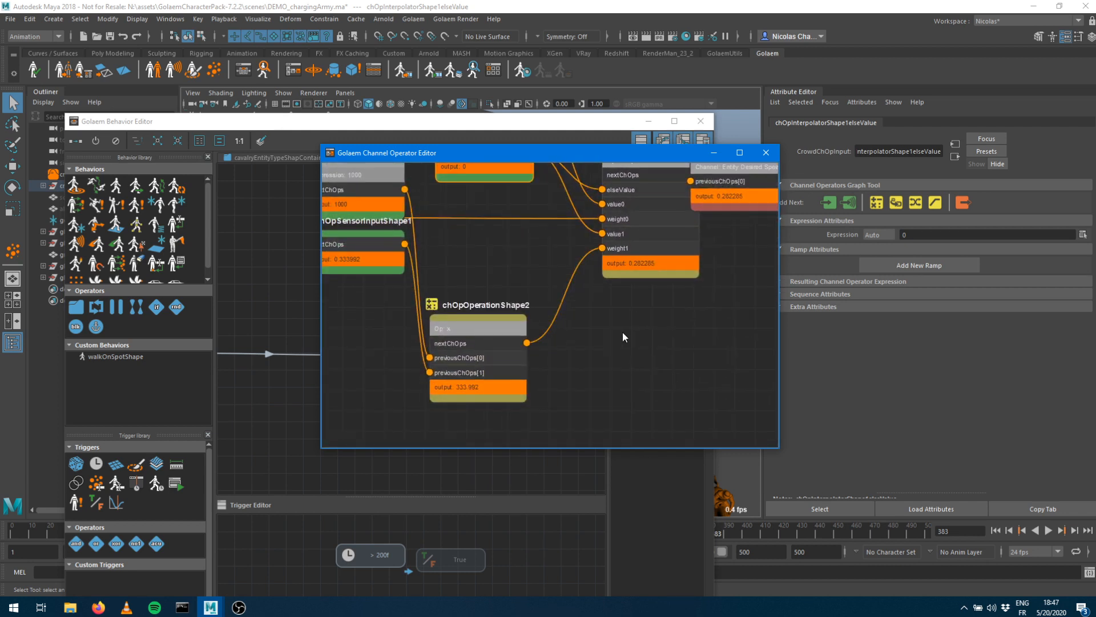
{"action": "middle_click_drag", "start_coordinate": [623, 333], "coordinate": [640, 365], "text": "alt"}
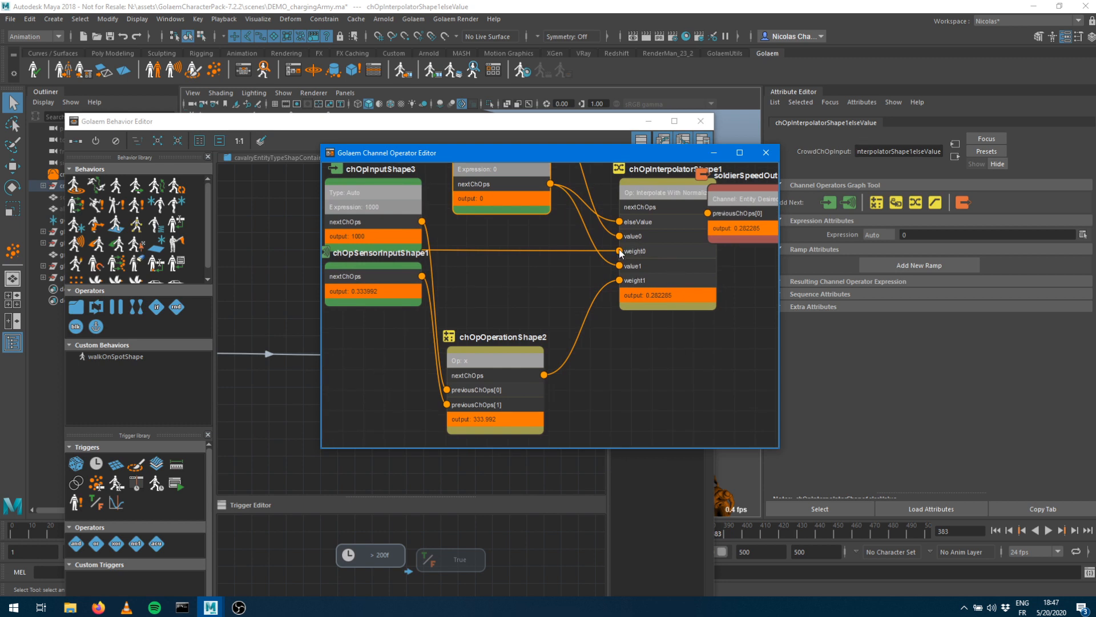
{"action": "middle_click_drag", "start_coordinate": [524, 276], "coordinate": [615, 339], "text": "alt"}
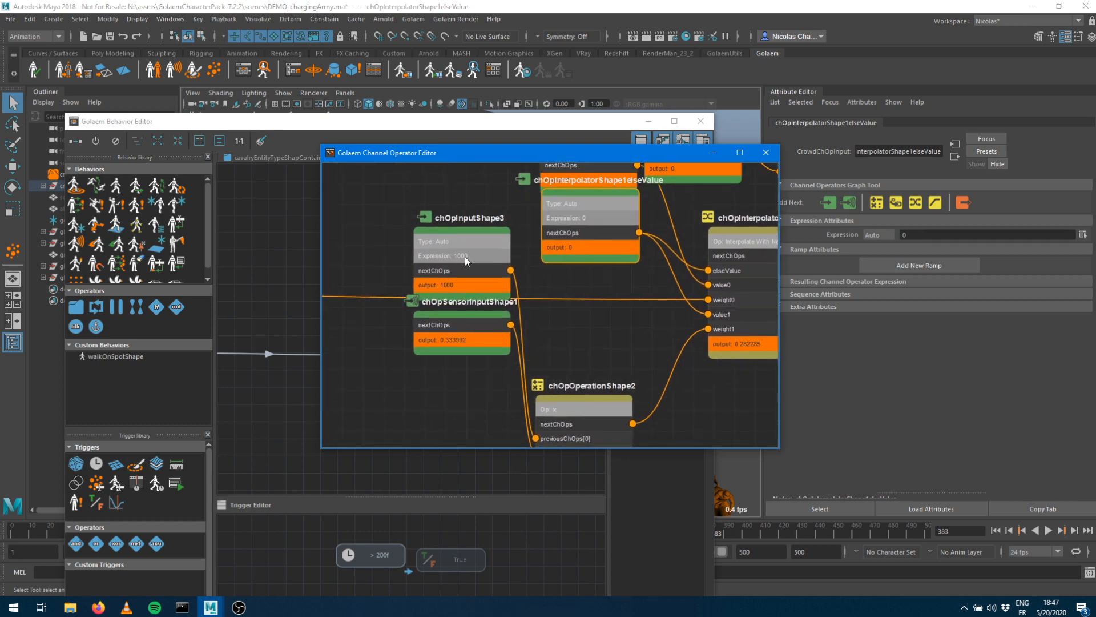
{"action": "left_click_drag", "start_coordinate": [465, 246], "coordinate": [437, 407]}
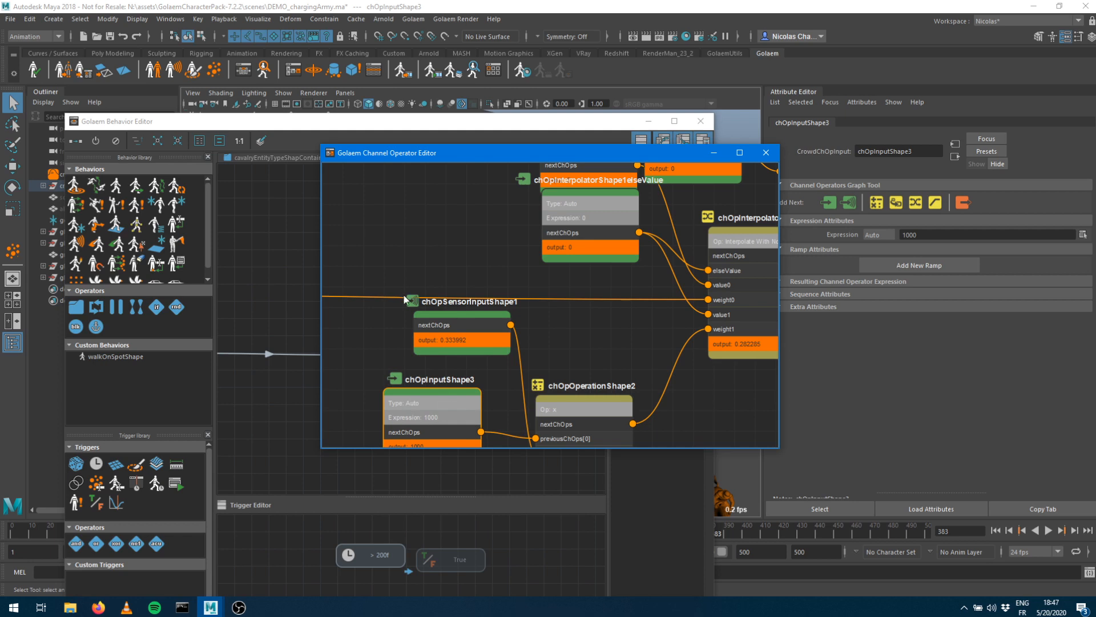
Trace the interpolator's weight0 connection back to its source, pull positiveDistToChangeOfOriShape out of the node stack, and inspect its operator
{"action": "middle_click_drag", "start_coordinate": [367, 294], "coordinate": [591, 313], "text": "alt"}
{"action": "scroll", "coordinate": [587, 320], "scroll_direction": "down", "scroll_amount": 8}
{"action": "scroll", "coordinate": [573, 324], "scroll_direction": "down", "scroll_amount": 4}
{"action": "scroll", "coordinate": [450, 308], "scroll_direction": "down", "scroll_amount": 3}
{"action": "middle_click_drag", "start_coordinate": [423, 340], "coordinate": [662, 372], "text": "alt"}
{"action": "scroll", "coordinate": [482, 323], "scroll_direction": "up", "scroll_amount": 6}
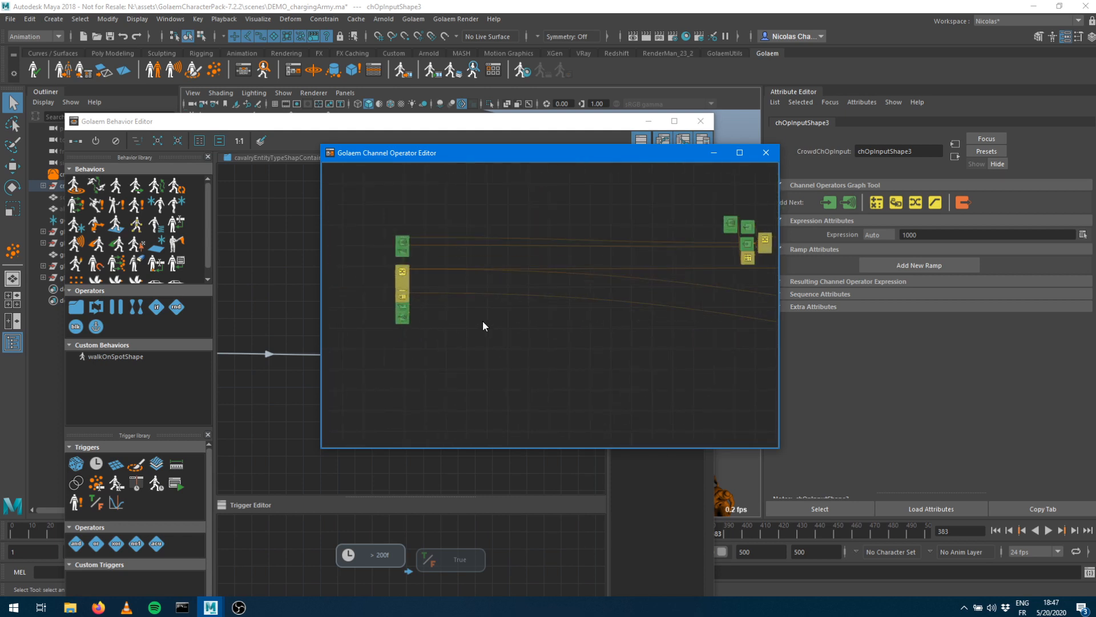
{"action": "middle_click_drag", "start_coordinate": [482, 323], "coordinate": [622, 381], "text": "alt"}
{"action": "scroll", "coordinate": [608, 369], "scroll_direction": "up", "scroll_amount": 3}
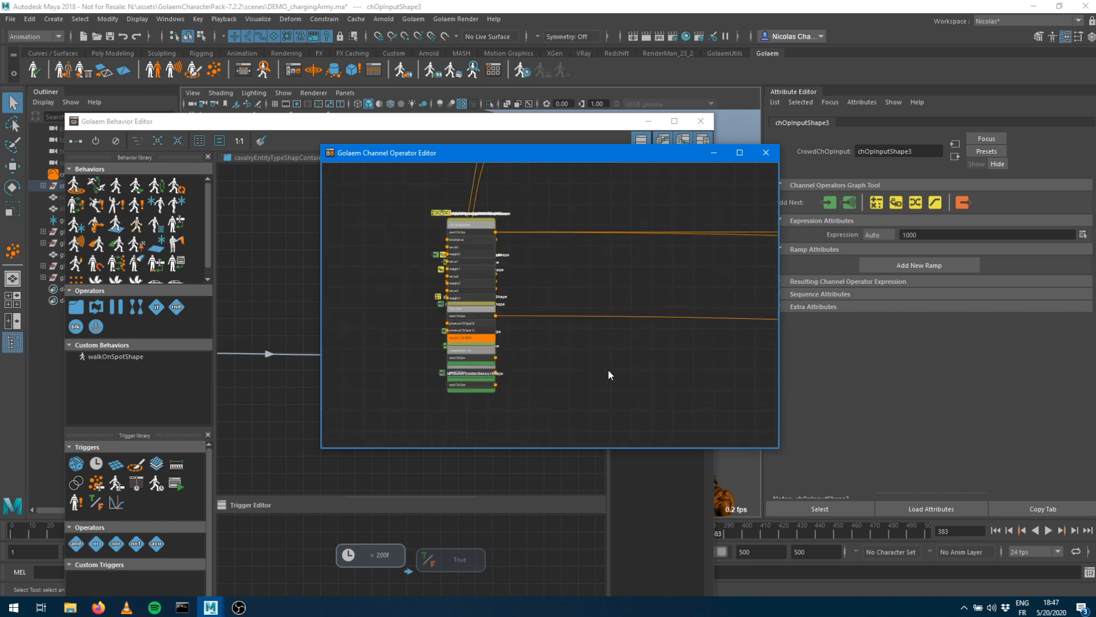
{"action": "left_click_drag", "start_coordinate": [448, 309], "coordinate": [632, 307]}
{"action": "scroll", "coordinate": [650, 331], "scroll_direction": "up", "scroll_amount": 2}
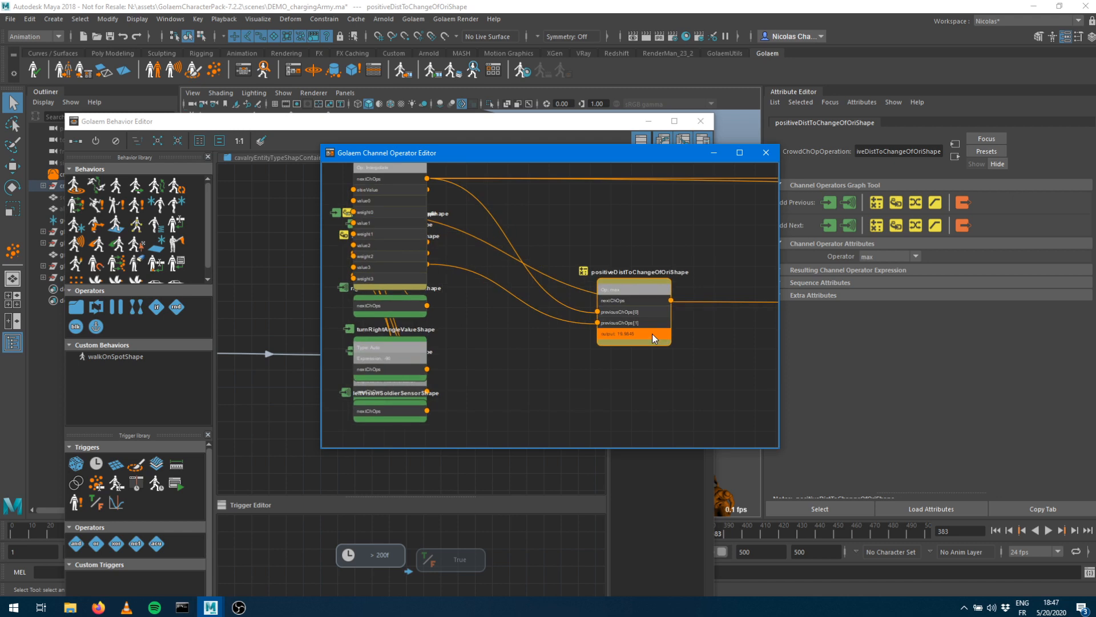
{"action": "scroll", "coordinate": [612, 345], "scroll_direction": "up", "scroll_amount": 2}
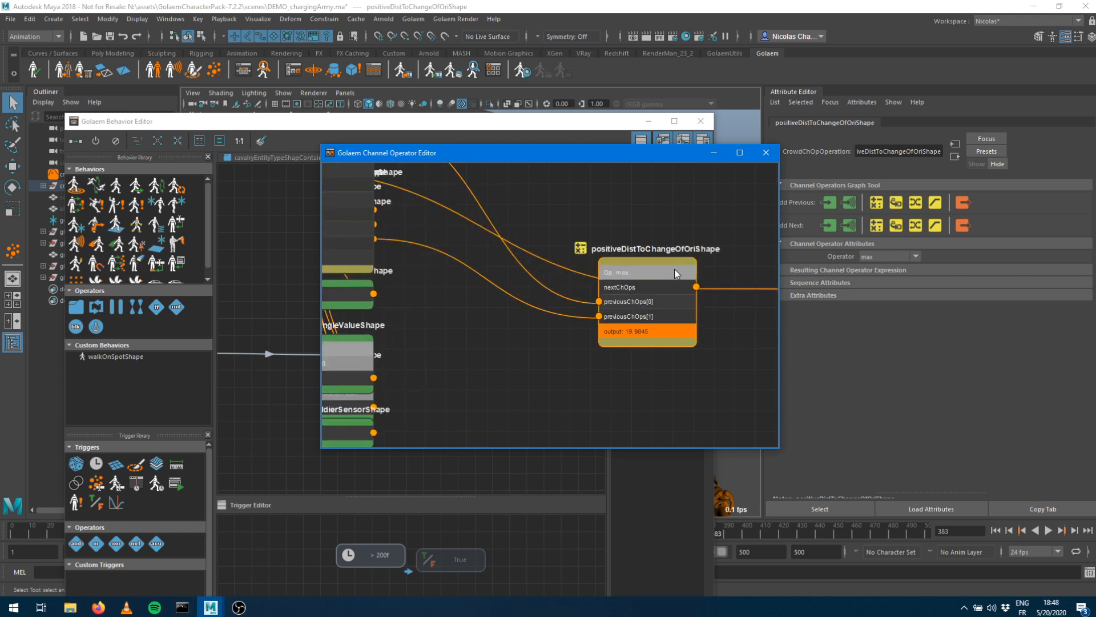
Examine the incoming and outgoing connections of positiveDistToChangeOfOriShape across the operator network
{"action": "middle_click_drag", "start_coordinate": [616, 310], "coordinate": [283, 304]}
{"action": "scroll", "coordinate": [629, 320], "scroll_direction": "down", "scroll_amount": 6}
{"action": "middle_click_drag", "start_coordinate": [707, 354], "coordinate": [288, 326]}
{"action": "middle_click_drag", "start_coordinate": [685, 389], "coordinate": [917, 385]}
{"action": "middle_click_drag", "start_coordinate": [529, 369], "coordinate": [721, 375]}
{"action": "scroll", "coordinate": [582, 334], "scroll_direction": "up", "scroll_amount": 6}
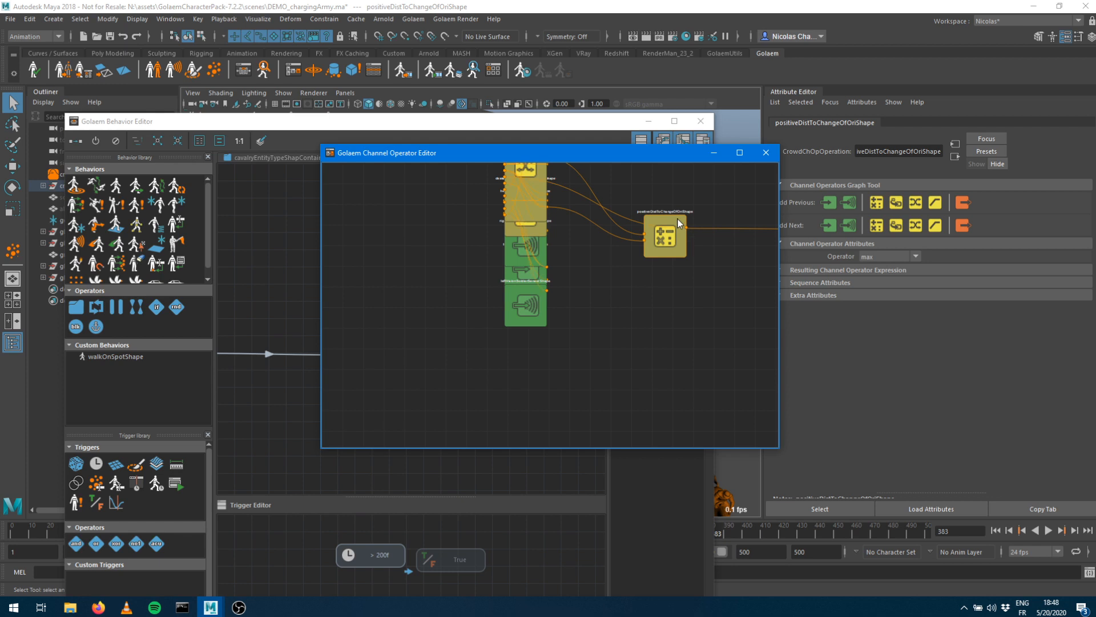
{"action": "middle_click_drag", "start_coordinate": [611, 289], "coordinate": [622, 388]}
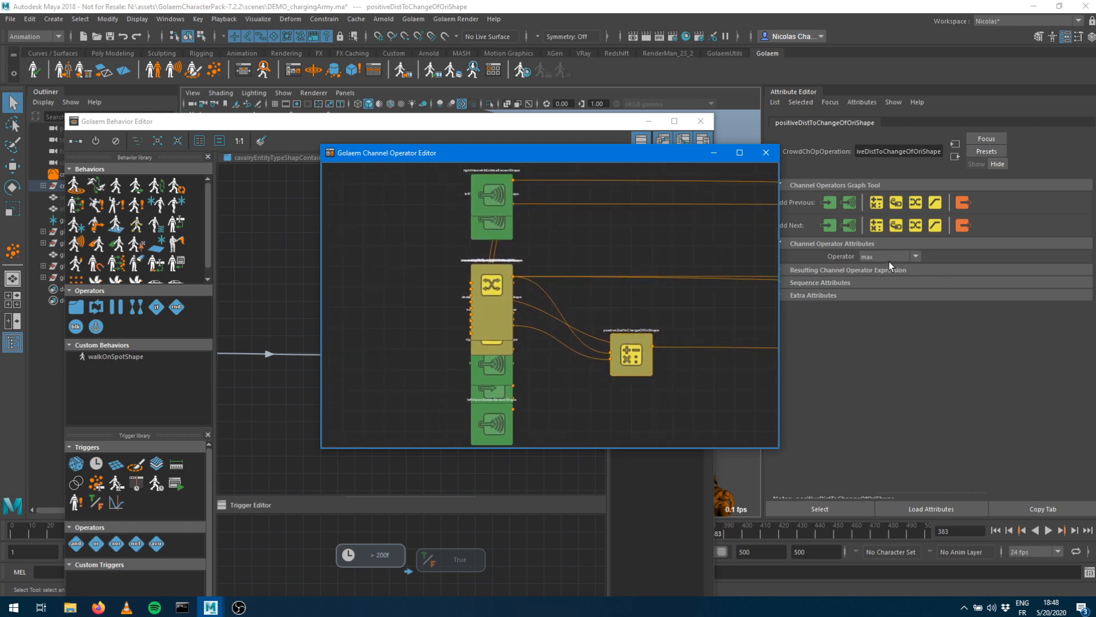
{"action": "scroll", "coordinate": [611, 342], "scroll_direction": "up", "scroll_amount": 5}
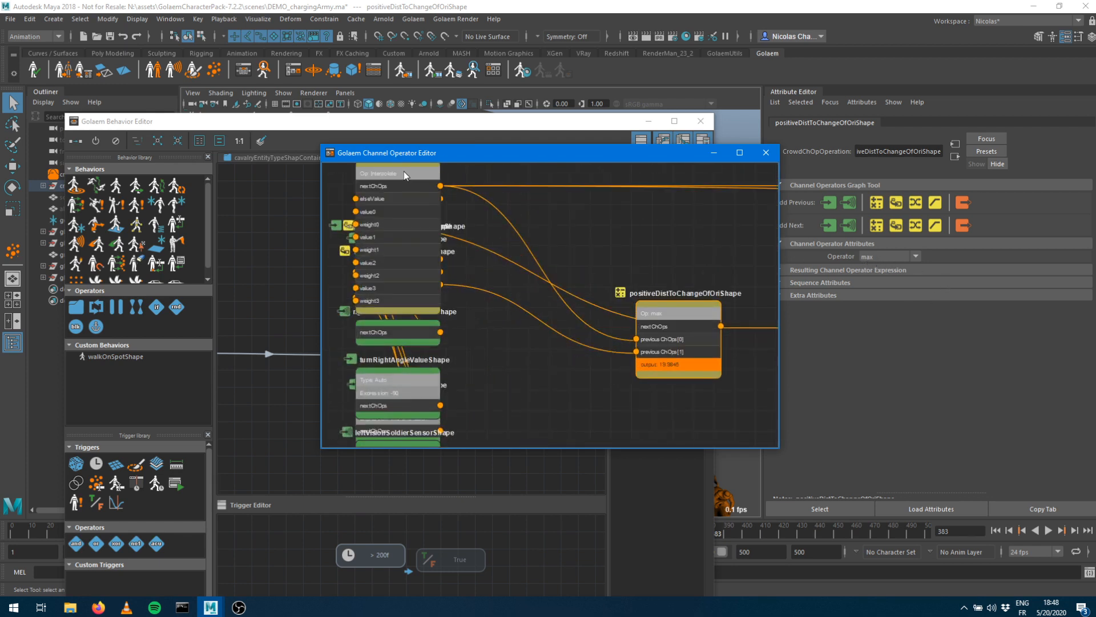
Move finalAngularSpeedShape off the stacked nodes and pull chOpConverterShape1 out to the opposite side
{"action": "left_click_drag", "start_coordinate": [575, 198], "coordinate": [628, 90]}
{"action": "left_click_drag", "start_coordinate": [399, 183], "coordinate": [654, 132]}
{"action": "left_click_drag", "start_coordinate": [418, 191], "coordinate": [287, 252]}
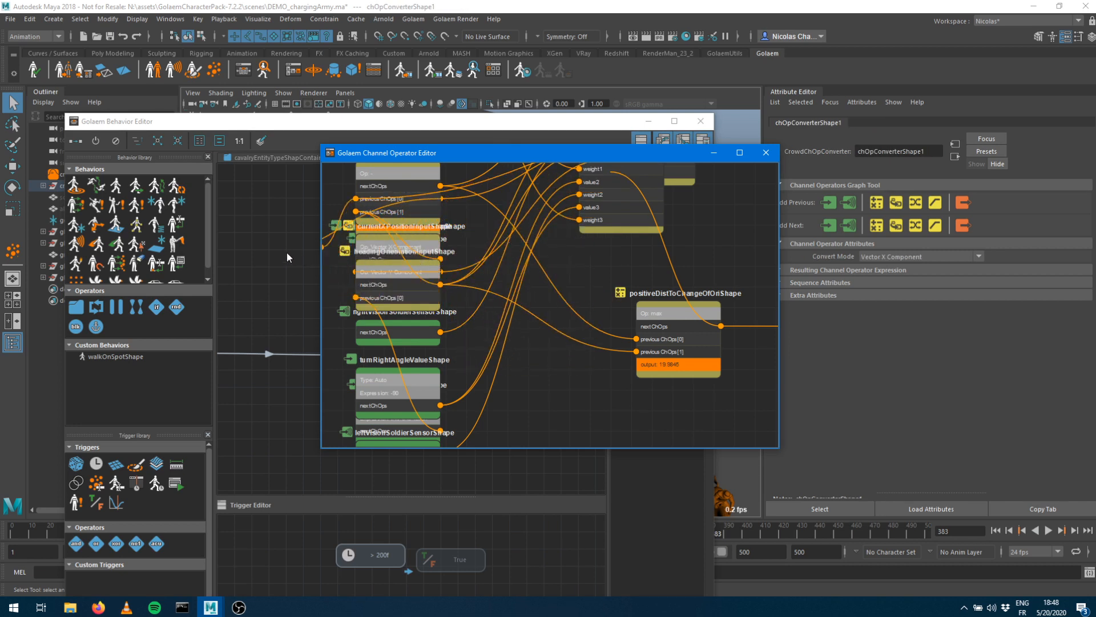
Separate the remaining overlapping nodes, placing changeOfOriXCoordinateShape before chOpConverterShape1, and inspect its expression
{"action": "middle_click_drag", "start_coordinate": [507, 305], "coordinate": [665, 331]}
{"action": "left_click_drag", "start_coordinate": [552, 236], "coordinate": [701, 160]}
{"action": "left_click_drag", "start_coordinate": [574, 190], "coordinate": [695, 186]}
{"action": "left_click_drag", "start_coordinate": [535, 217], "coordinate": [539, 147]}
{"action": "left_click_drag", "start_coordinate": [544, 195], "coordinate": [300, 263]}
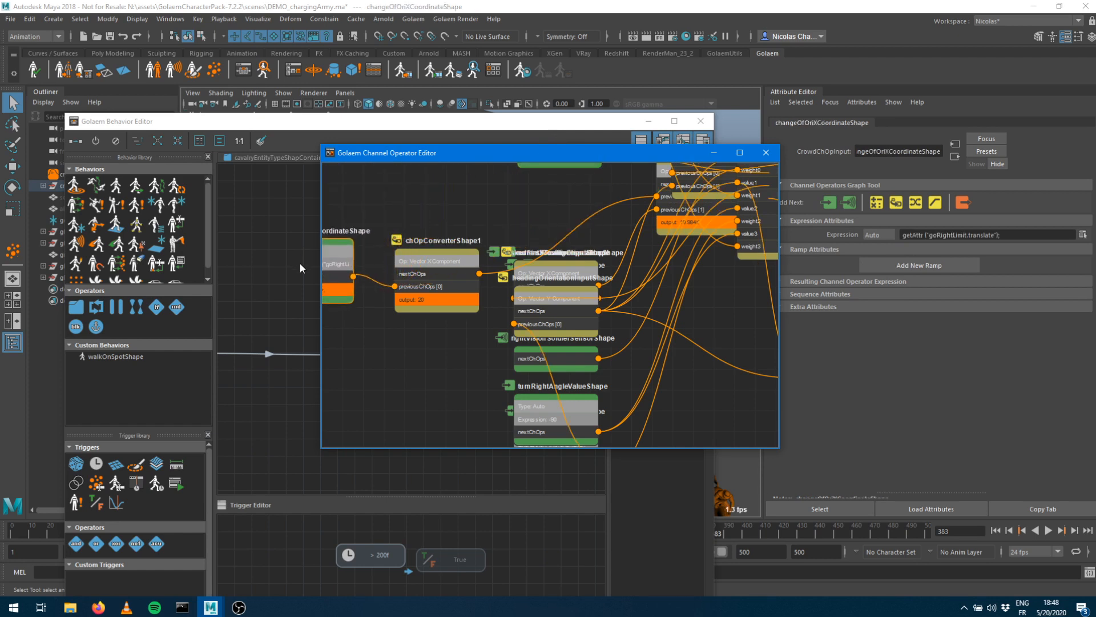
{"action": "middle_click_drag", "start_coordinate": [701, 298], "coordinate": [786, 324]}
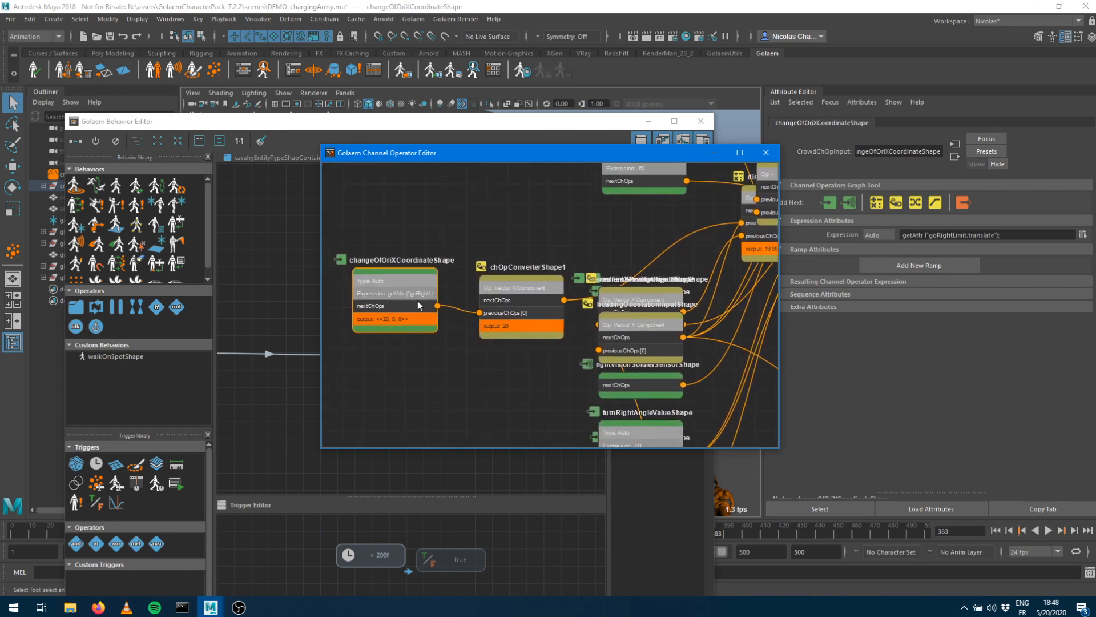
Trace positiveDistToChangeOfOriShape's inputs back to chOpConverterShape1, moving orientationCorrectionToDesiredShape clear of distToChangeOfOriShape
{"action": "middle_click_drag", "start_coordinate": [567, 330], "coordinate": [200, 273]}
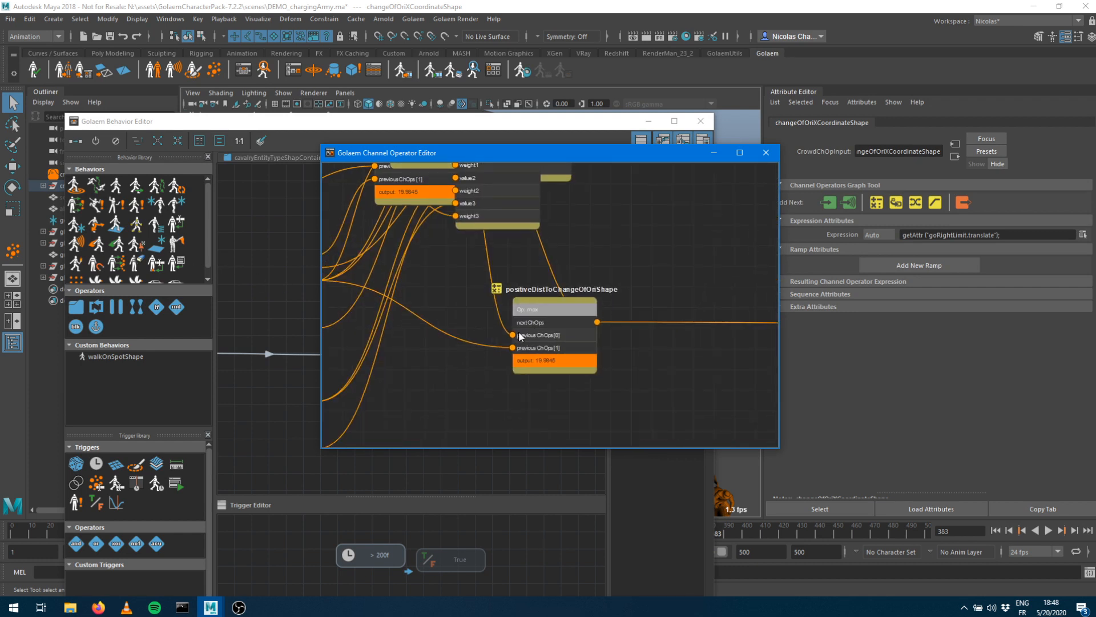
{"action": "middle_click_drag", "start_coordinate": [489, 271], "coordinate": [514, 400]}
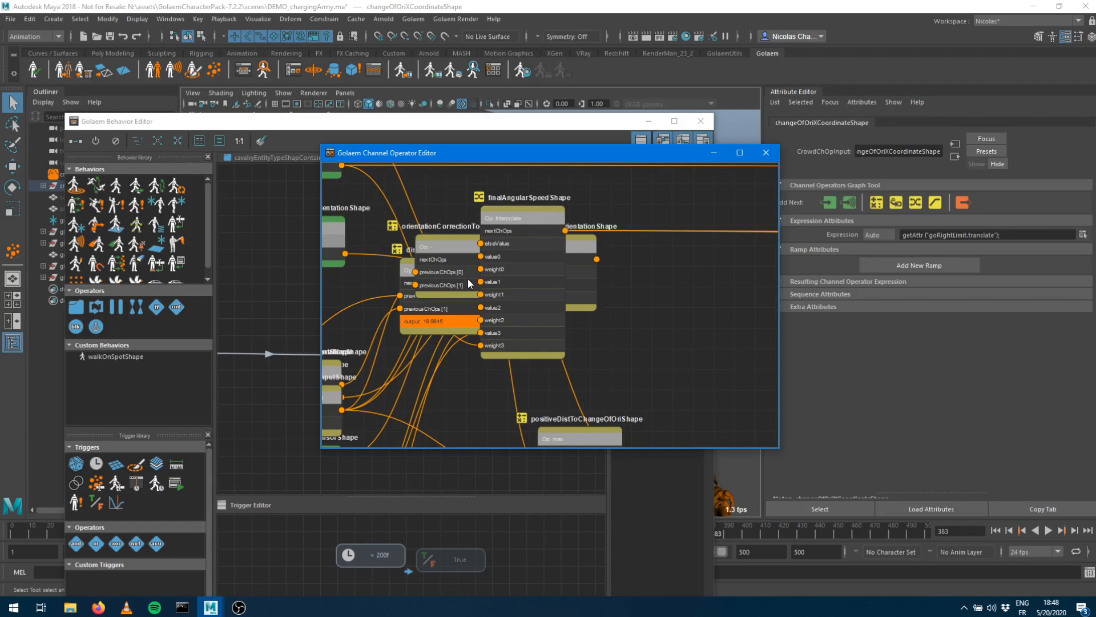
{"action": "left_click_drag", "start_coordinate": [432, 229], "coordinate": [604, 188]}
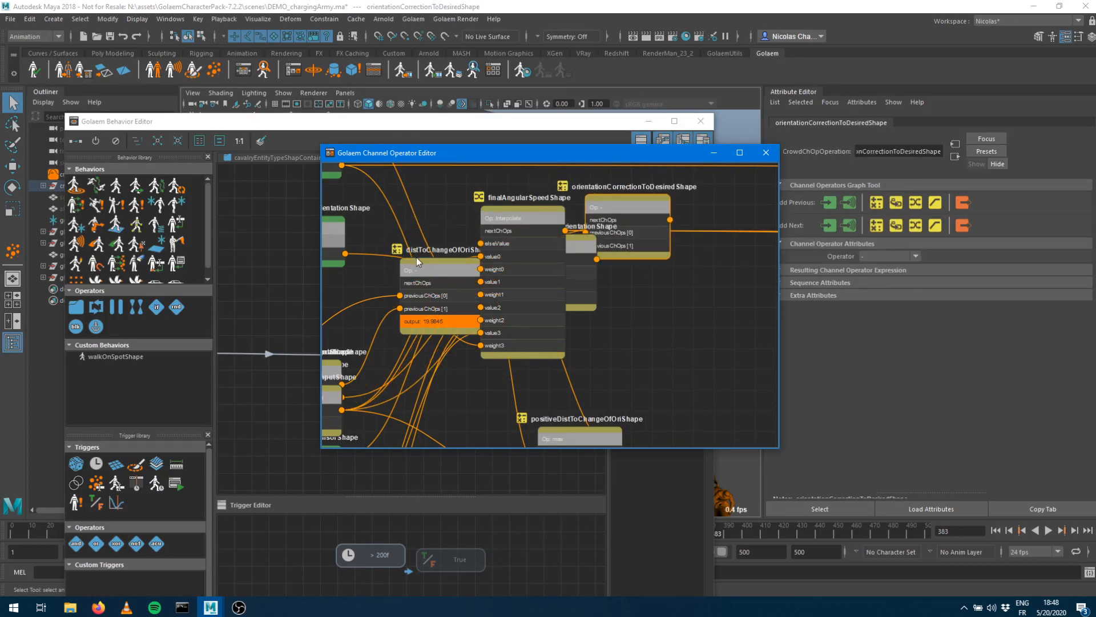
{"action": "middle_click_drag", "start_coordinate": [417, 260], "coordinate": [631, 370]}
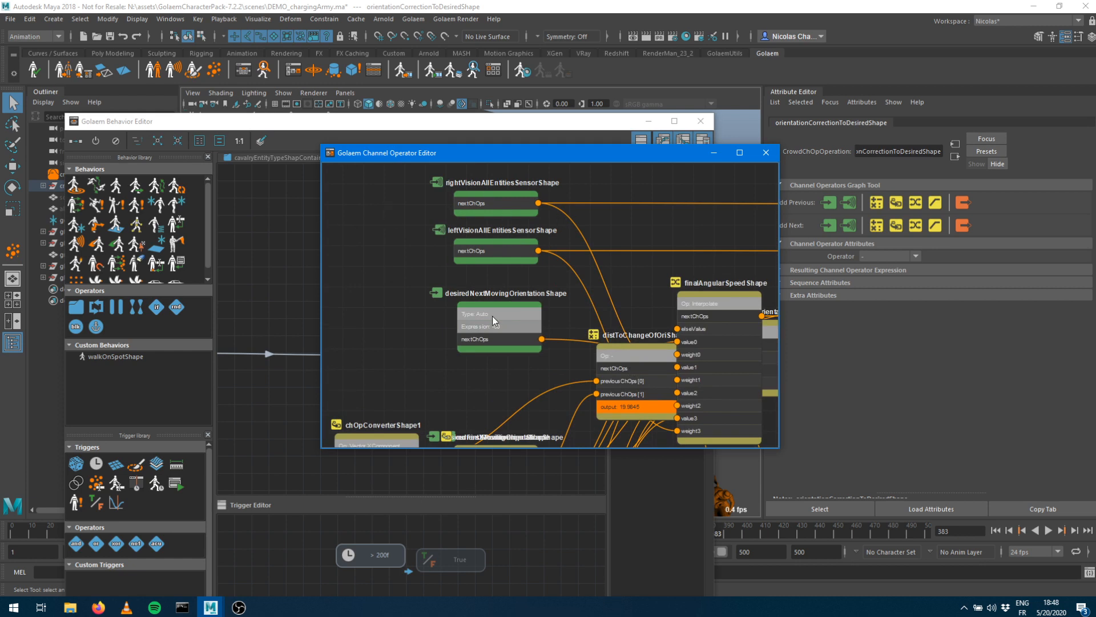
{"action": "middle_click_drag", "start_coordinate": [499, 358], "coordinate": [598, 296]}
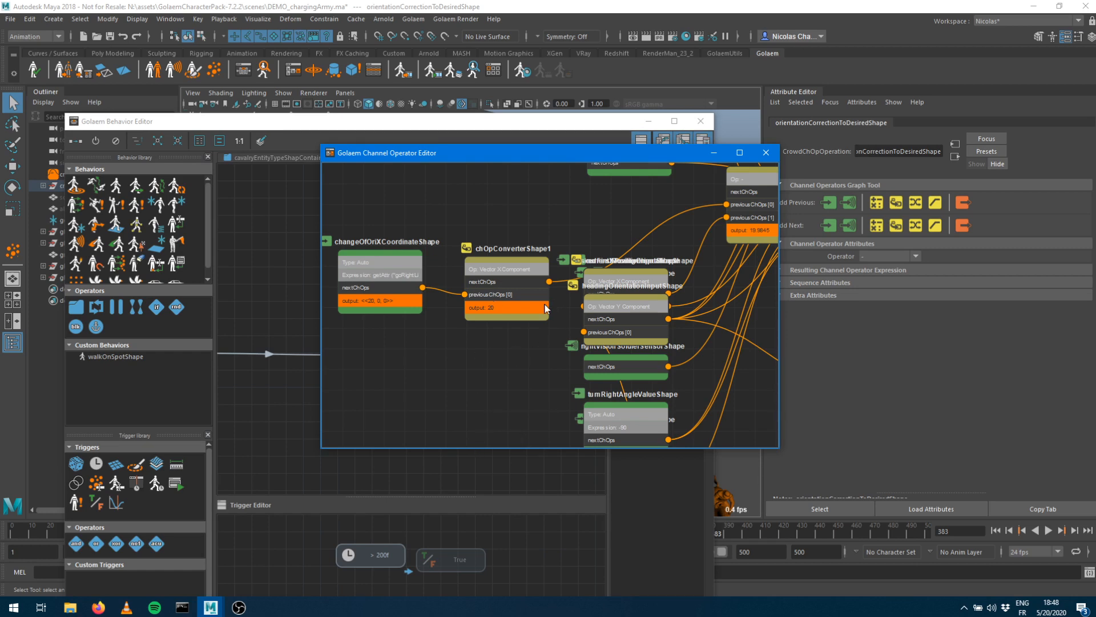
Return to the soldier speed operators and examine chOpOperationShape2 and its link to the interpolator's weight1
{"action": "middle_click_drag", "start_coordinate": [694, 332], "coordinate": [257, 296]}
{"action": "middle_click_drag", "start_coordinate": [721, 348], "coordinate": [588, 274]}
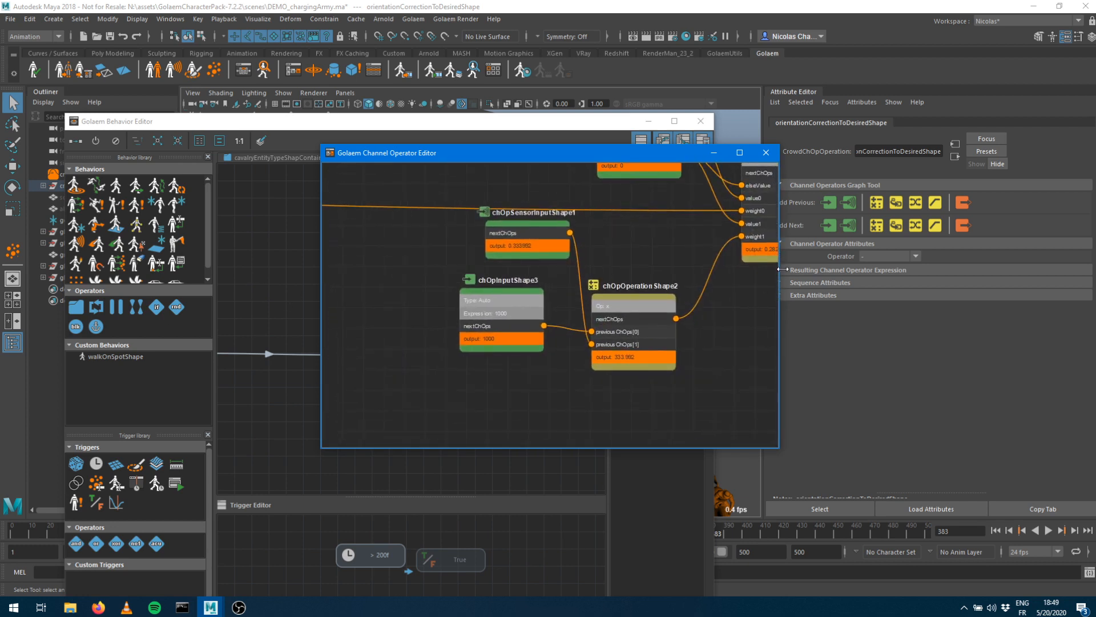
{"action": "middle_click_drag", "start_coordinate": [644, 239], "coordinate": [543, 284]}
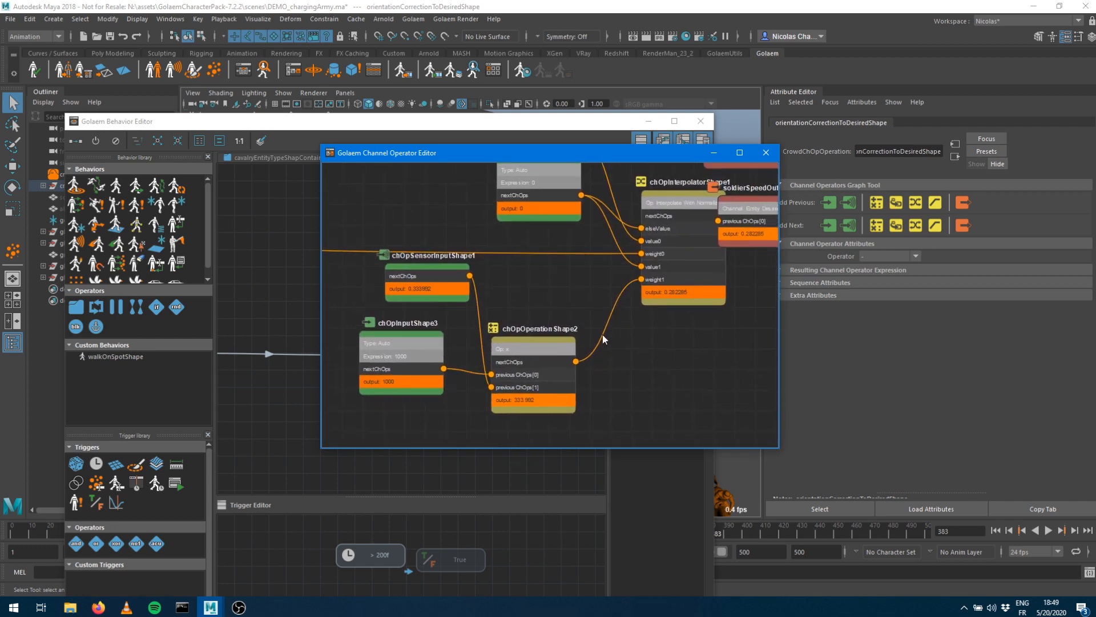
{"action": "left_click", "coordinate": [538, 342]}
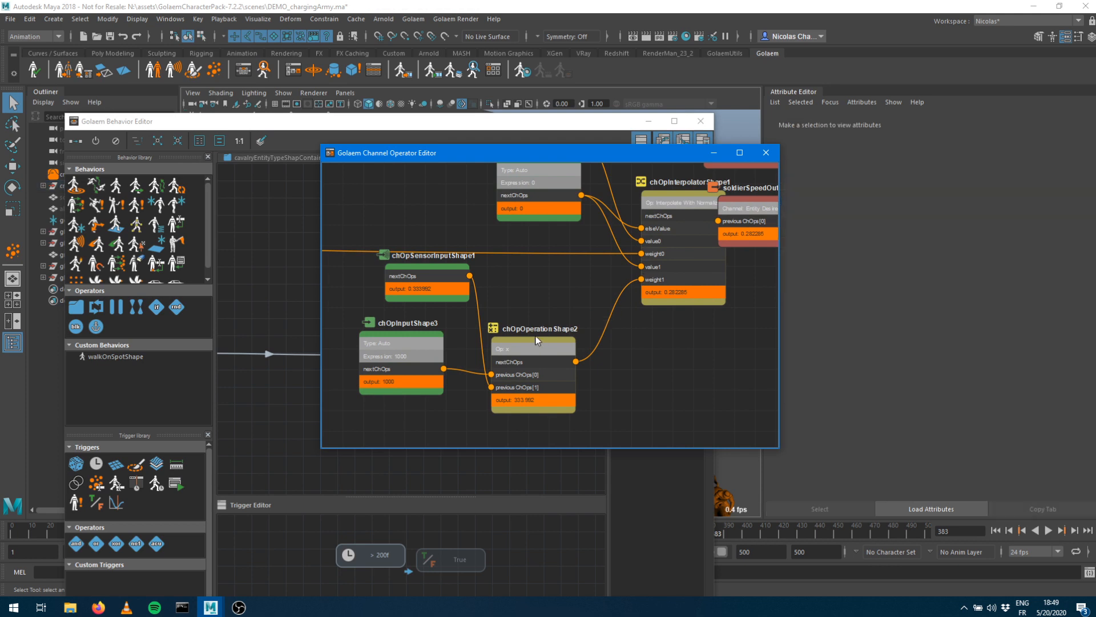
Inspect chOpOperationShape2 and its two inputs, spacing chOpInputShape3 and chOpSensorInputShape1 apart, and show the sensor's vision attributes
{"action": "left_click", "coordinate": [536, 341]}
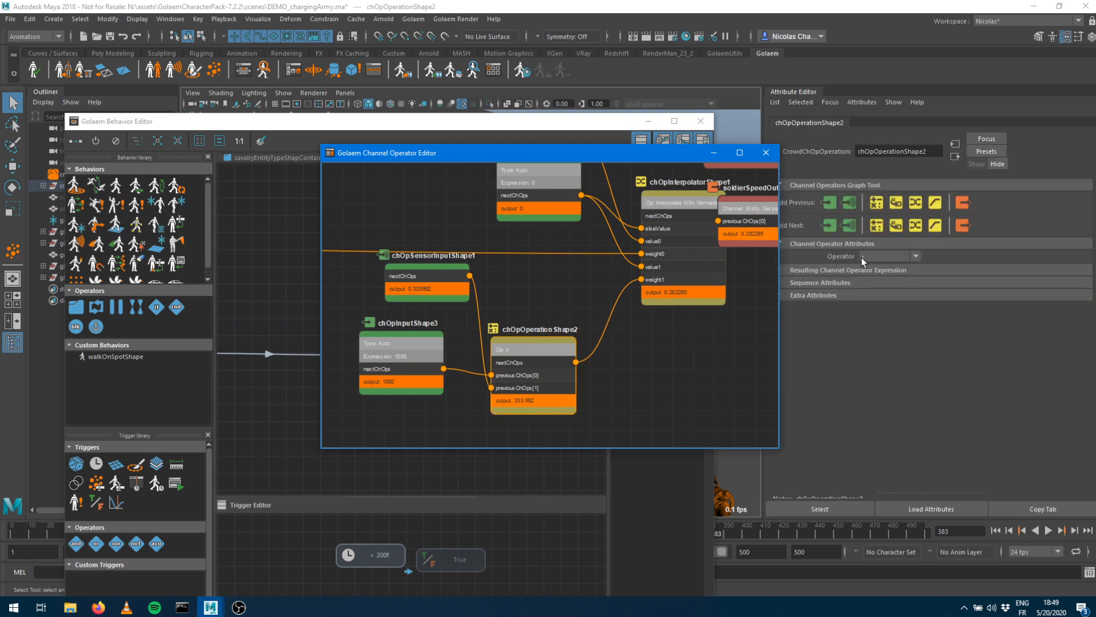
{"action": "left_click", "coordinate": [409, 345]}
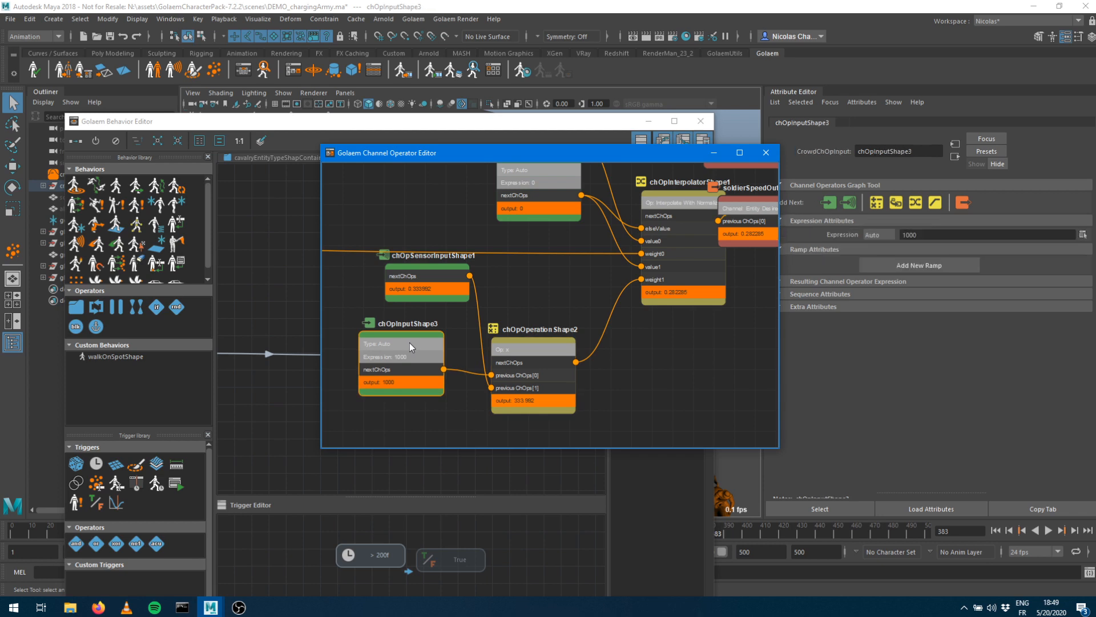
{"action": "left_click", "coordinate": [430, 270]}
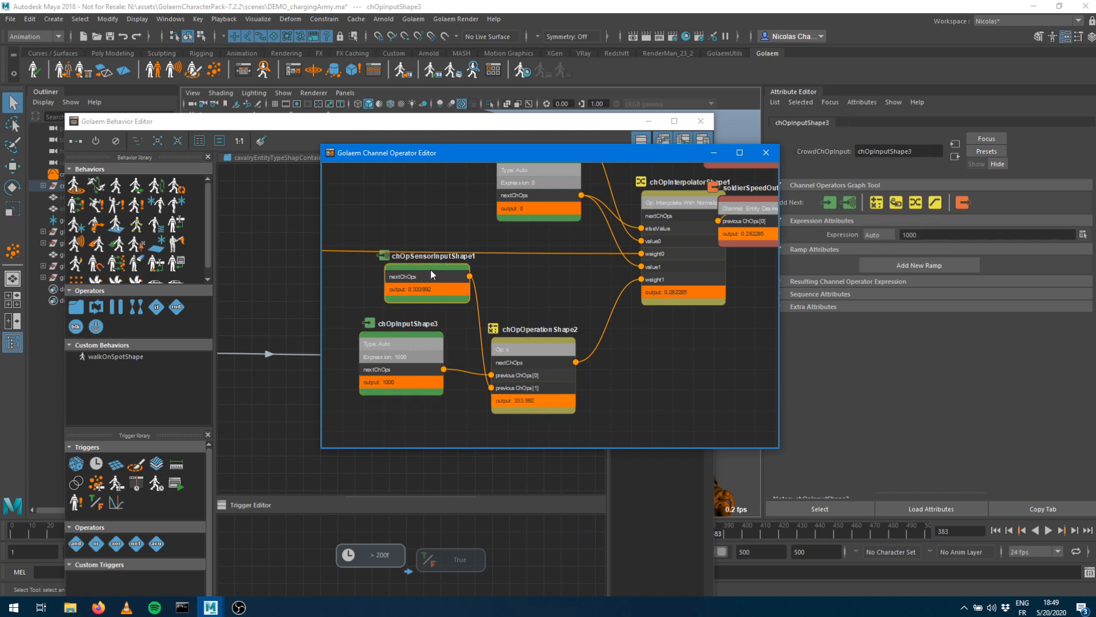
{"action": "left_click_drag", "start_coordinate": [434, 269], "coordinate": [436, 379]}
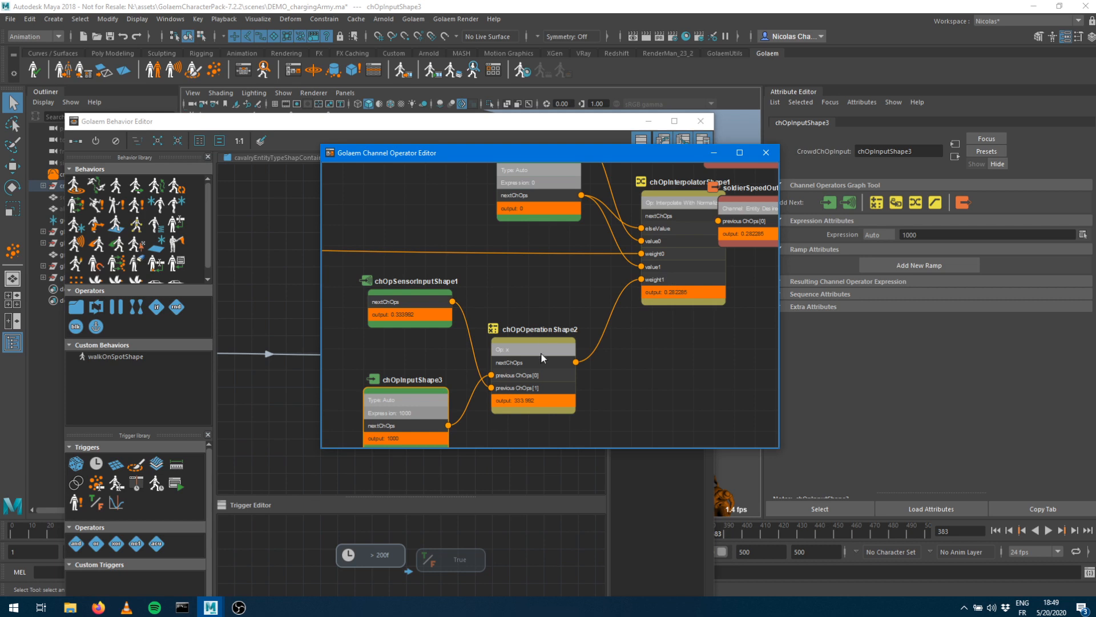
{"action": "left_click", "coordinate": [415, 300]}
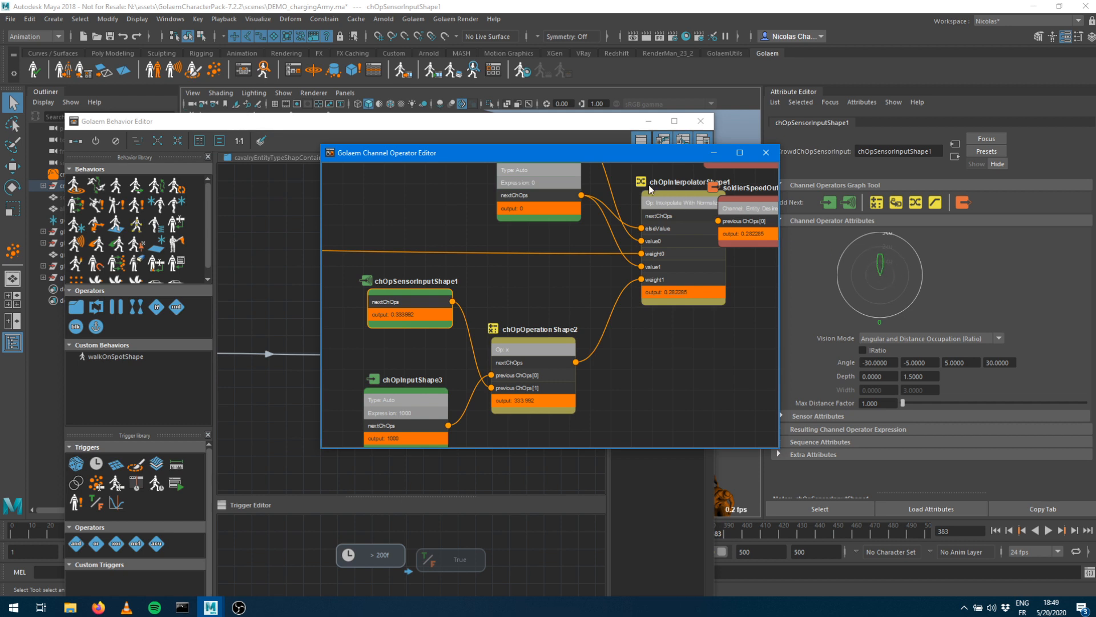
Clear the editor windows off the viewport and show the Crowd Visual Feedback for a soldier in the far formation
{"action": "left_click", "coordinate": [714, 153]}
{"action": "left_click", "coordinate": [648, 122]}
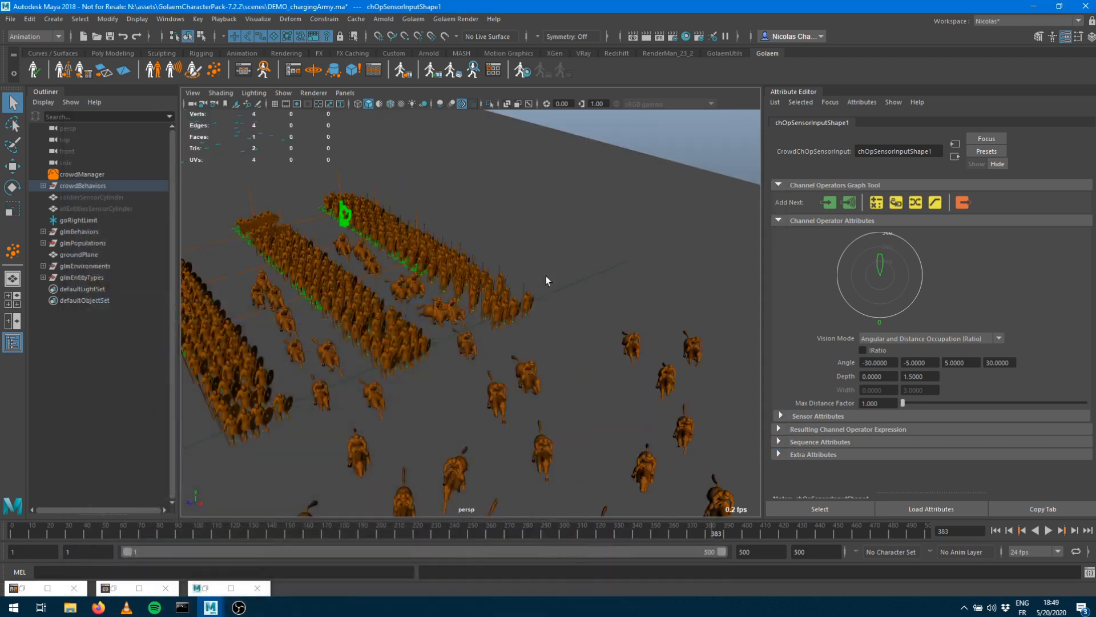
{"action": "left_click", "coordinate": [473, 297]}
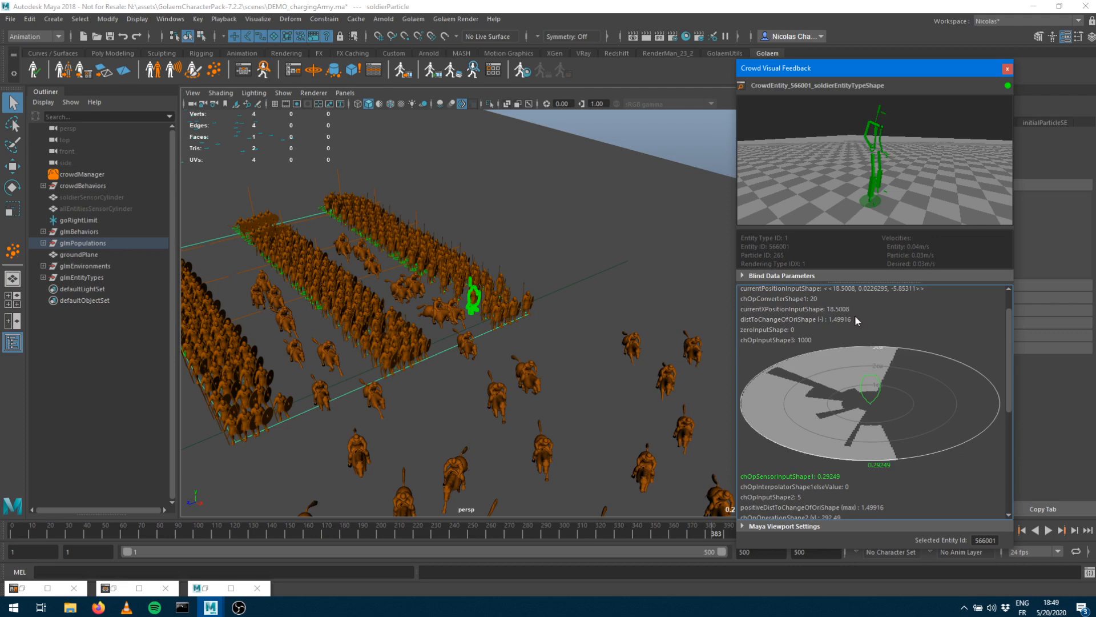
{"action": "left_click", "coordinate": [244, 69]}
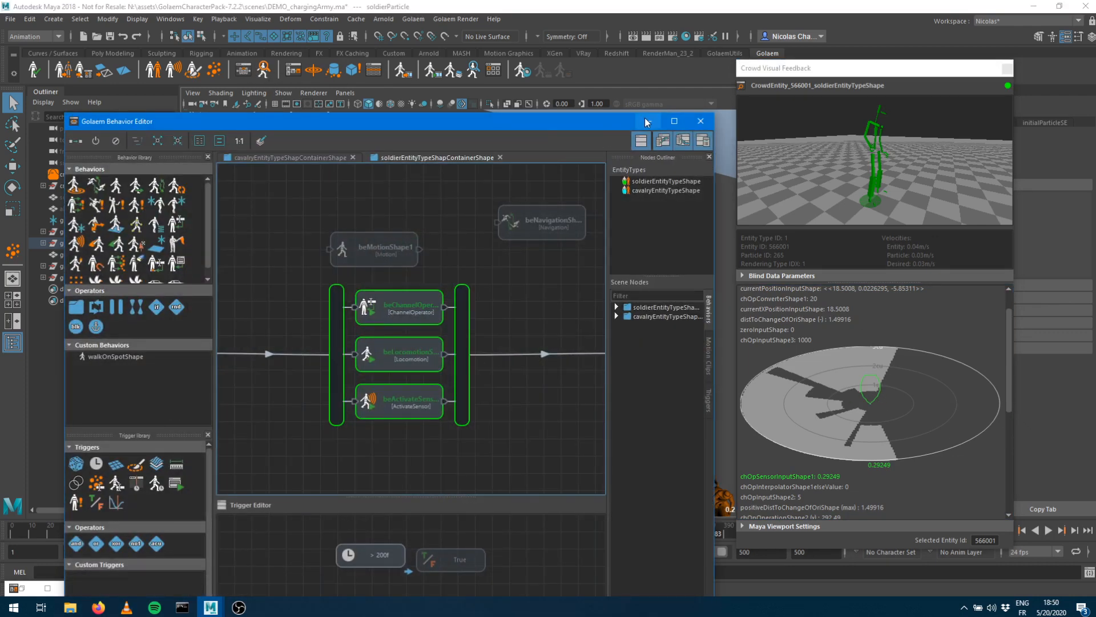
{"action": "left_click", "coordinate": [648, 120]}
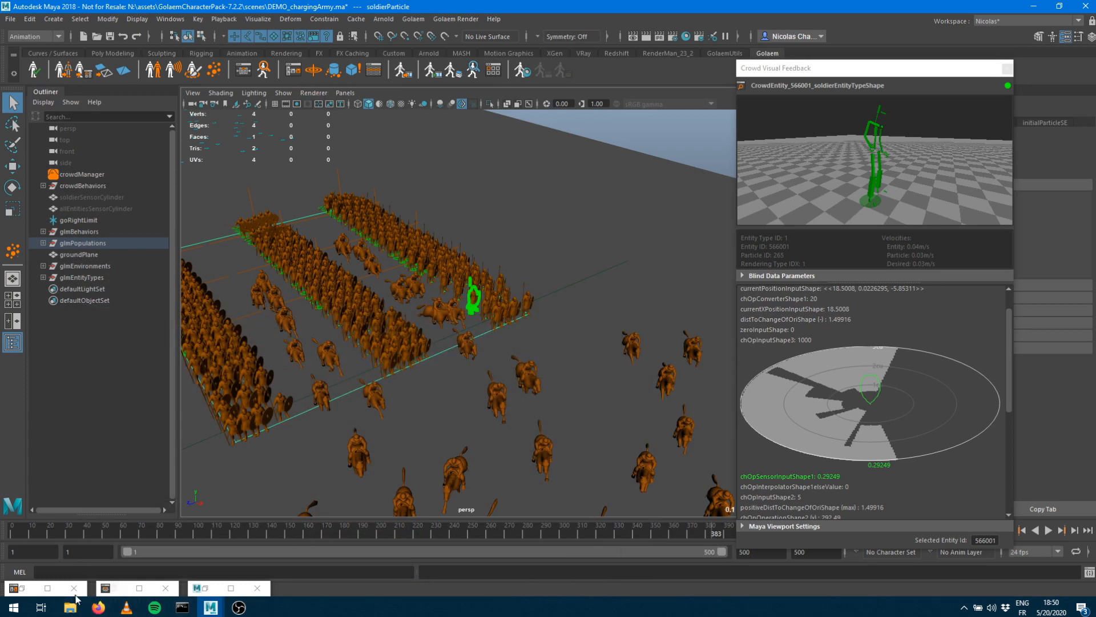
Bring back the Channel Operator Editor and survey the whole graph to locate the groups of speed operators and their outputs
{"action": "left_click", "coordinate": [29, 588]}
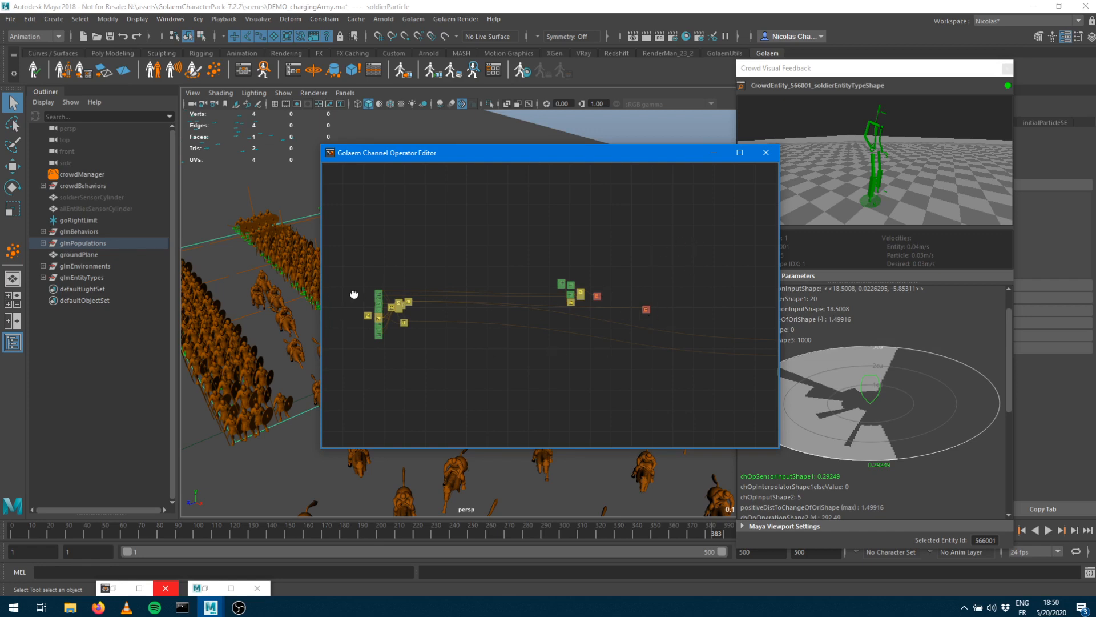
{"action": "scroll", "coordinate": [616, 373], "scroll_direction": "up", "scroll_amount": 5}
{"action": "scroll", "coordinate": [615, 369], "scroll_direction": "up", "scroll_amount": 5}
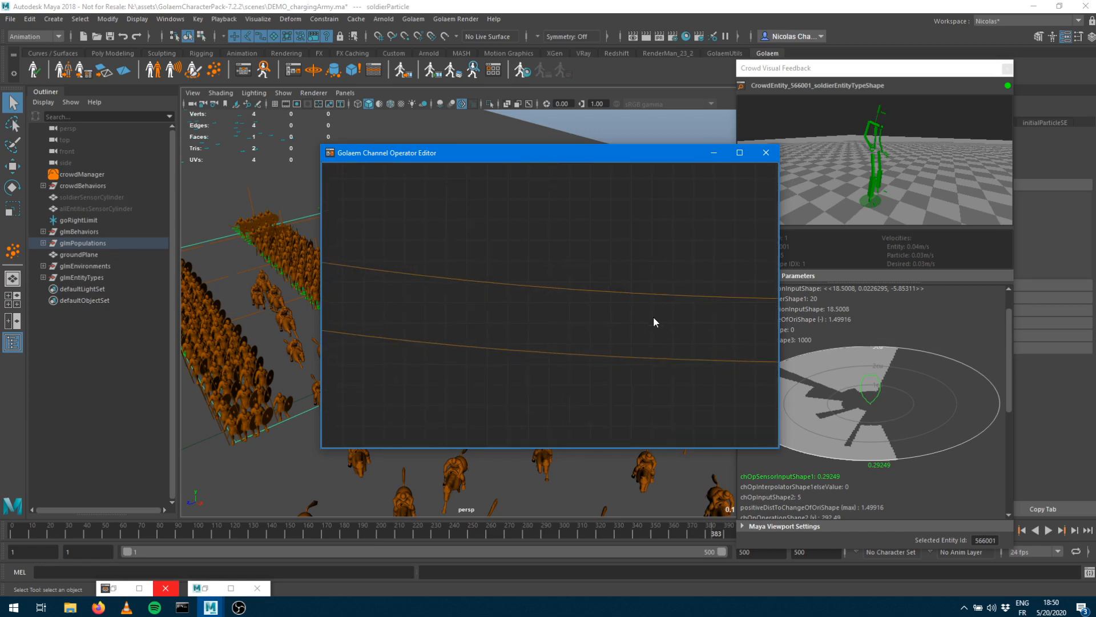
{"action": "middle_click_drag", "start_coordinate": [584, 324], "coordinate": [172, 278]}
{"action": "middle_click_drag", "start_coordinate": [706, 302], "coordinate": [575, 298]}
{"action": "middle_click_drag", "start_coordinate": [800, 314], "coordinate": [469, 311]}
{"action": "middle_click_drag", "start_coordinate": [588, 304], "coordinate": [665, 324]}
{"action": "scroll", "coordinate": [664, 304], "scroll_direction": "down", "scroll_amount": 9}
{"action": "scroll", "coordinate": [706, 327], "scroll_direction": "up", "scroll_amount": 2}
{"action": "scroll", "coordinate": [706, 327], "scroll_direction": "up", "scroll_amount": 1}
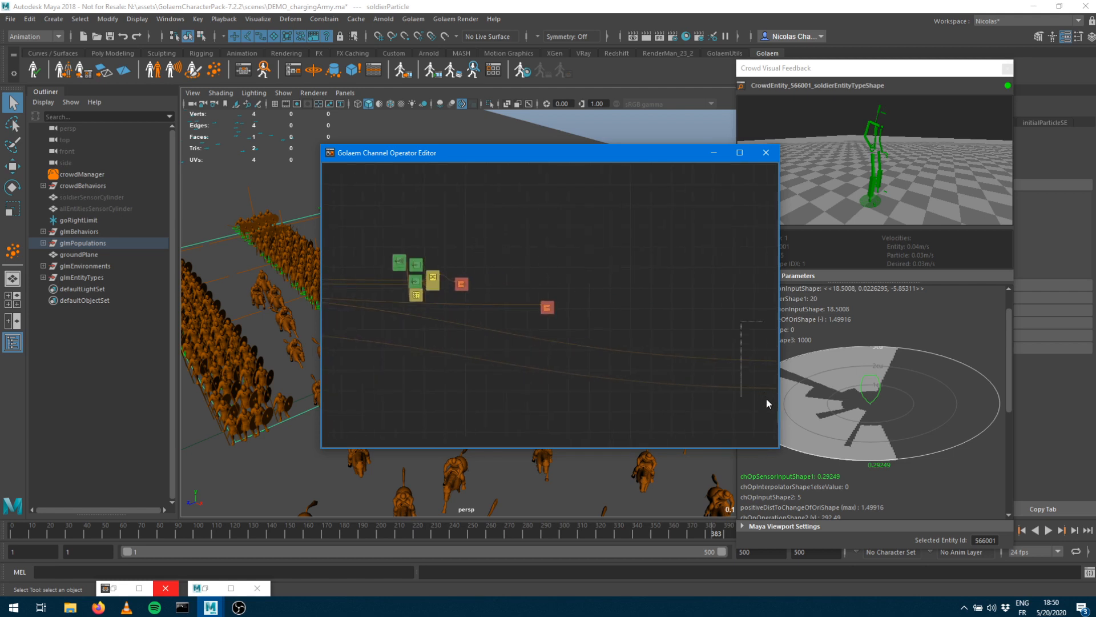
{"action": "left_click_drag", "start_coordinate": [766, 398], "coordinate": [768, 401]}
{"action": "scroll", "coordinate": [616, 330], "scroll_direction": "down", "scroll_amount": 7}
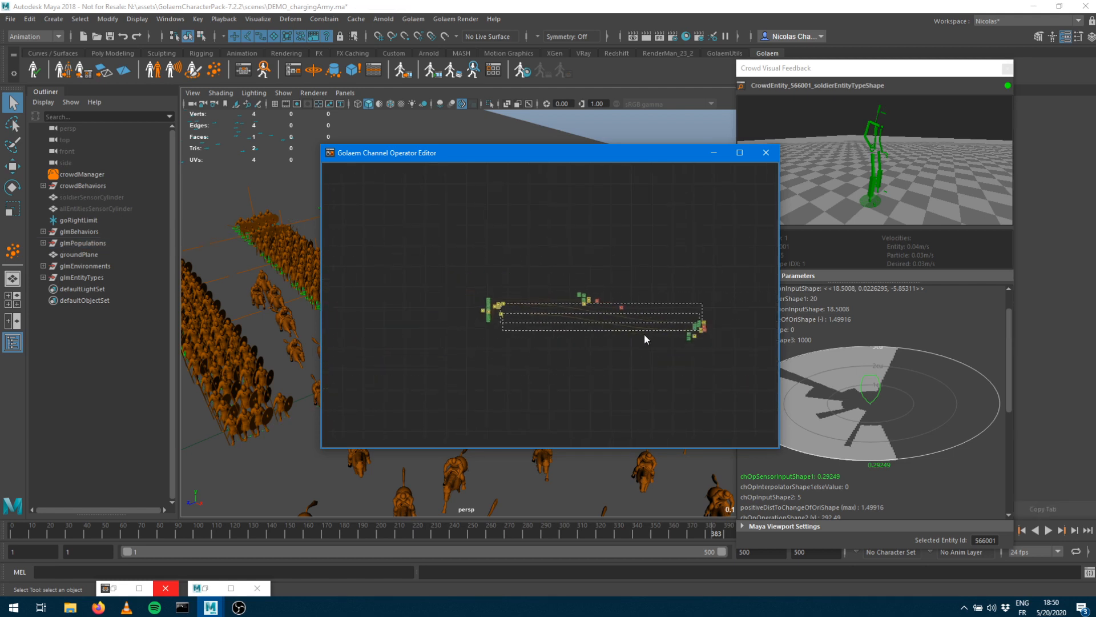
{"action": "scroll", "coordinate": [675, 360], "scroll_direction": "up", "scroll_amount": 4}
{"action": "left_click", "coordinate": [743, 390]}
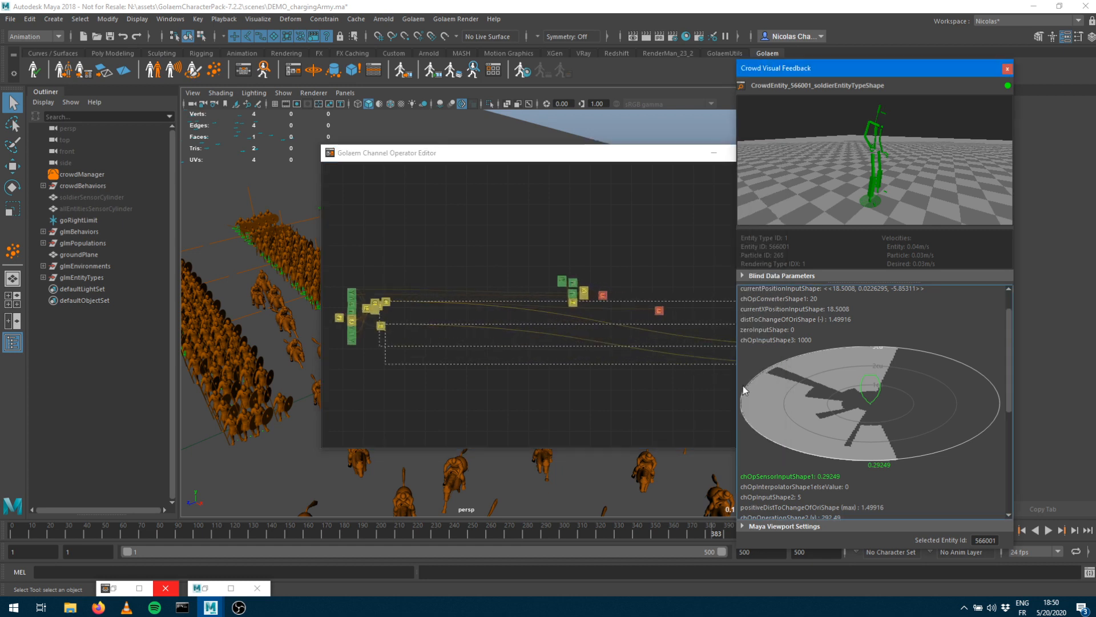
Find the linear speed operators and move finalLinearSpeedShape away from its inputs, closer to the linear speed output node
{"action": "left_click", "coordinate": [683, 386]}
{"action": "scroll", "coordinate": [549, 365], "scroll_direction": "down", "scroll_amount": 2}
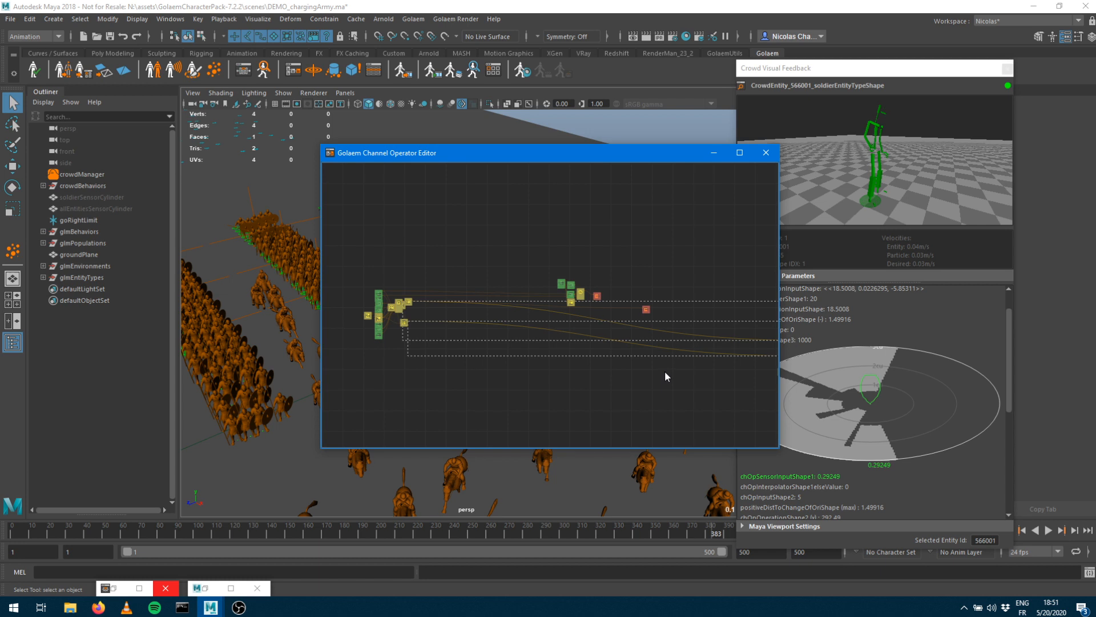
{"action": "scroll", "coordinate": [615, 298], "scroll_direction": "up", "scroll_amount": 8}
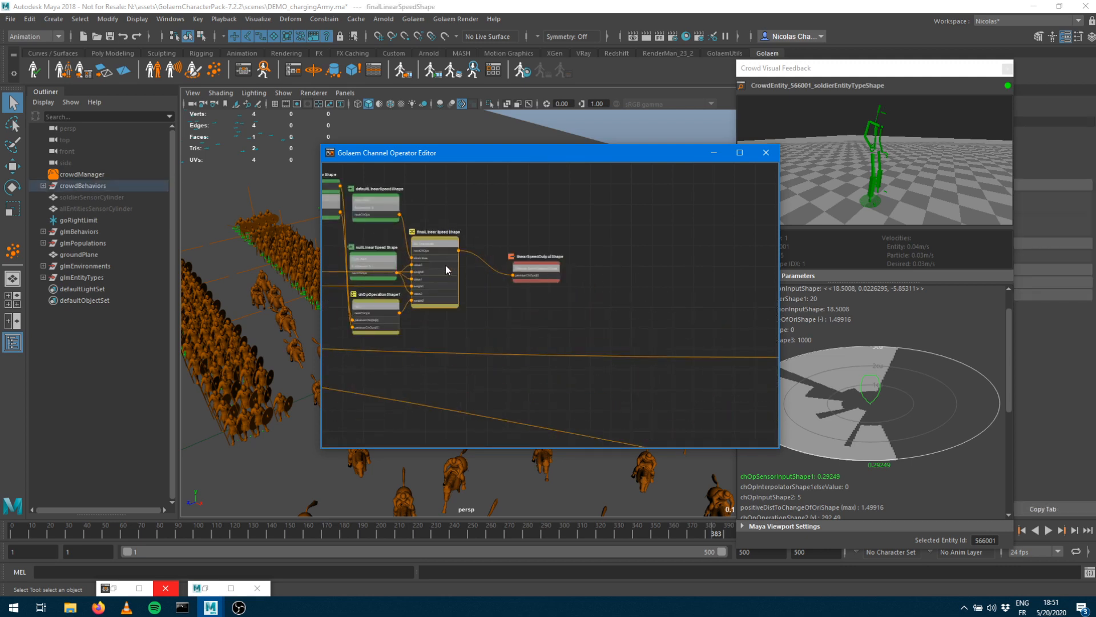
{"action": "left_click_drag", "start_coordinate": [445, 265], "coordinate": [466, 273]}
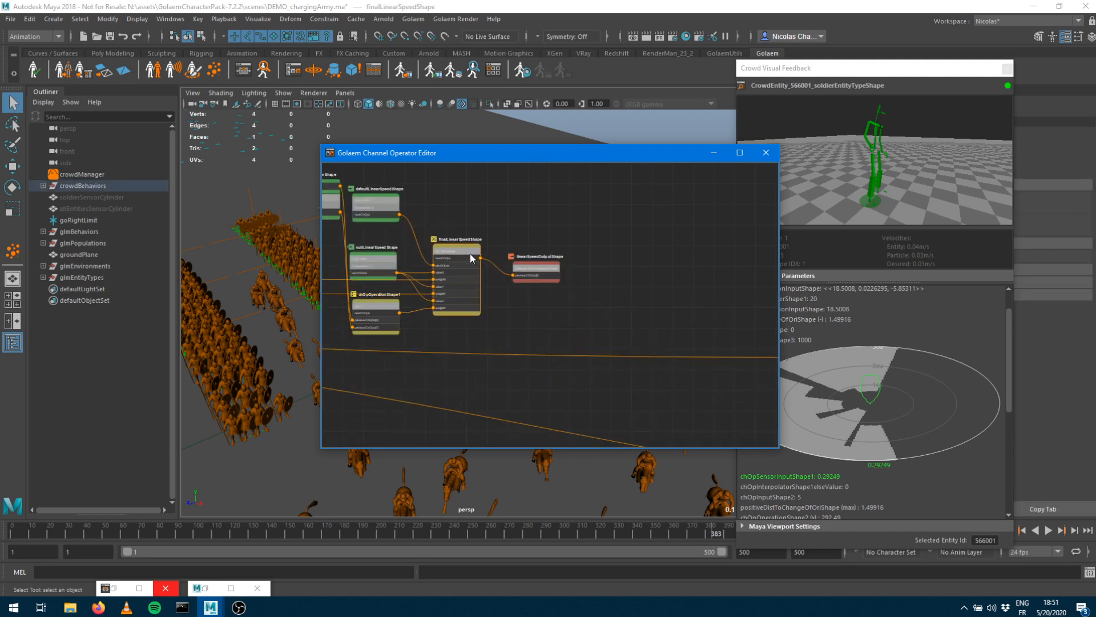